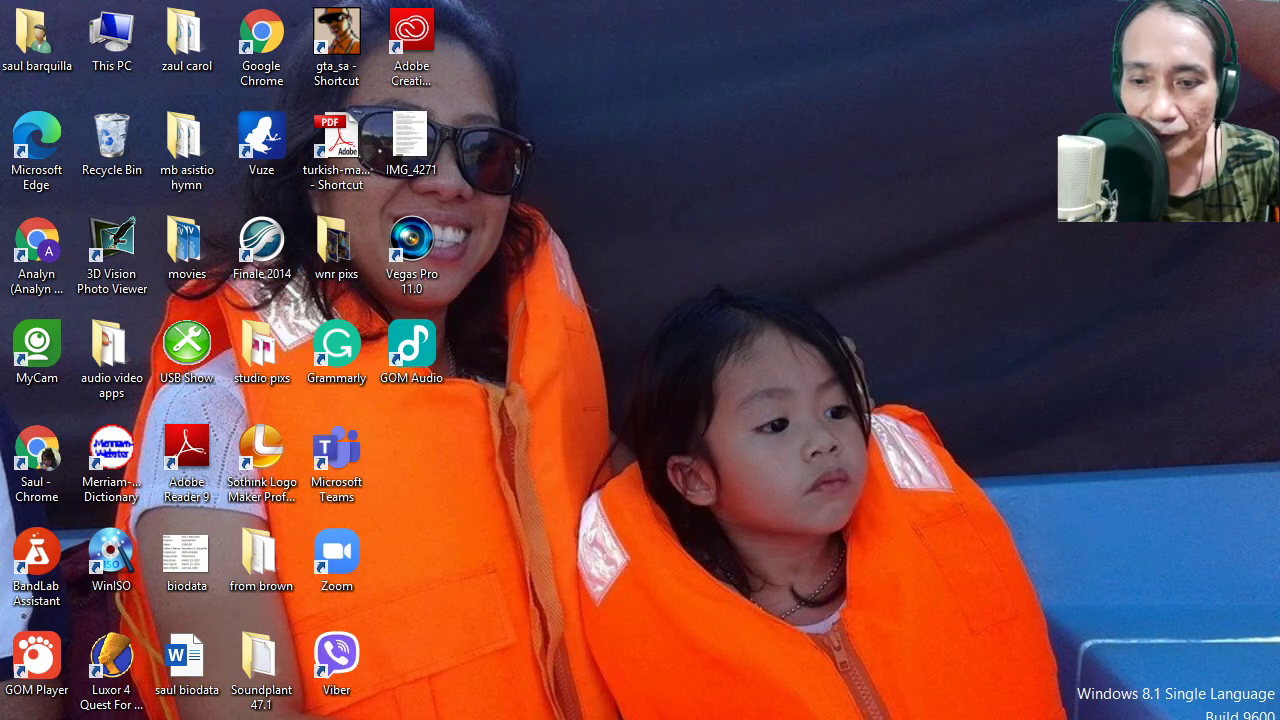
Launch SONAR Platinum and create a new project from its start screen
click(438, 719)
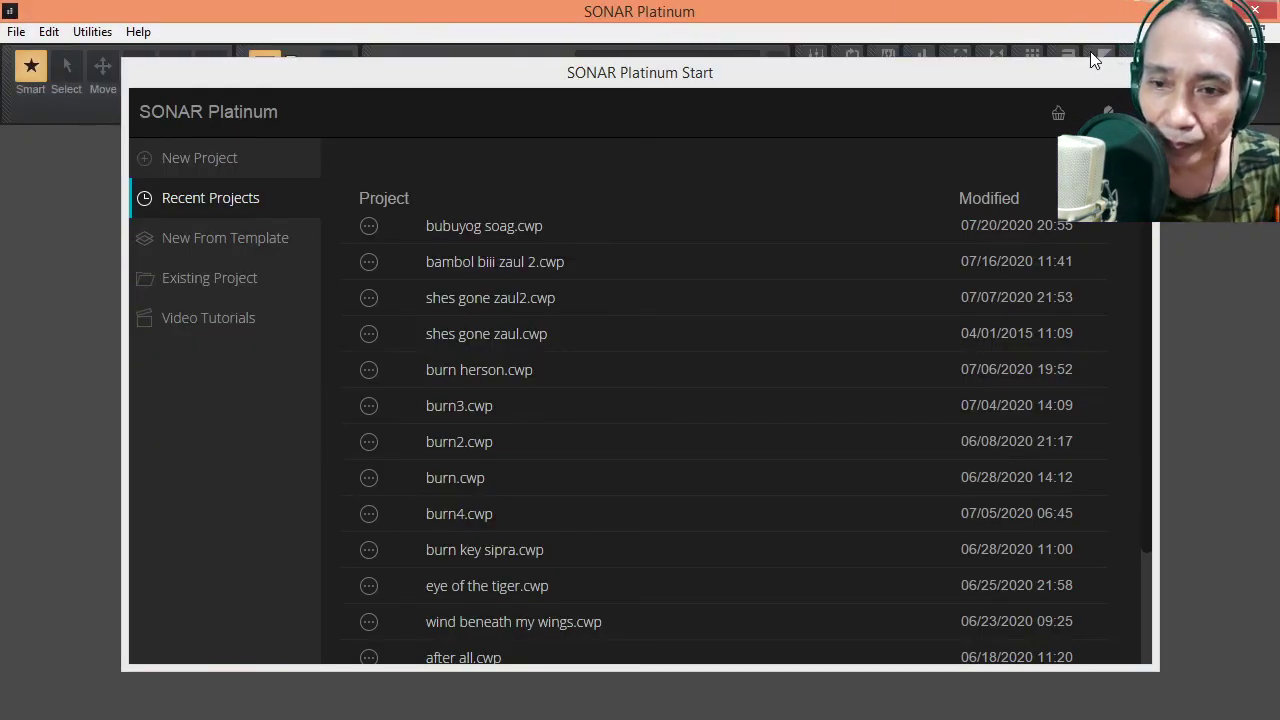
click(222, 160)
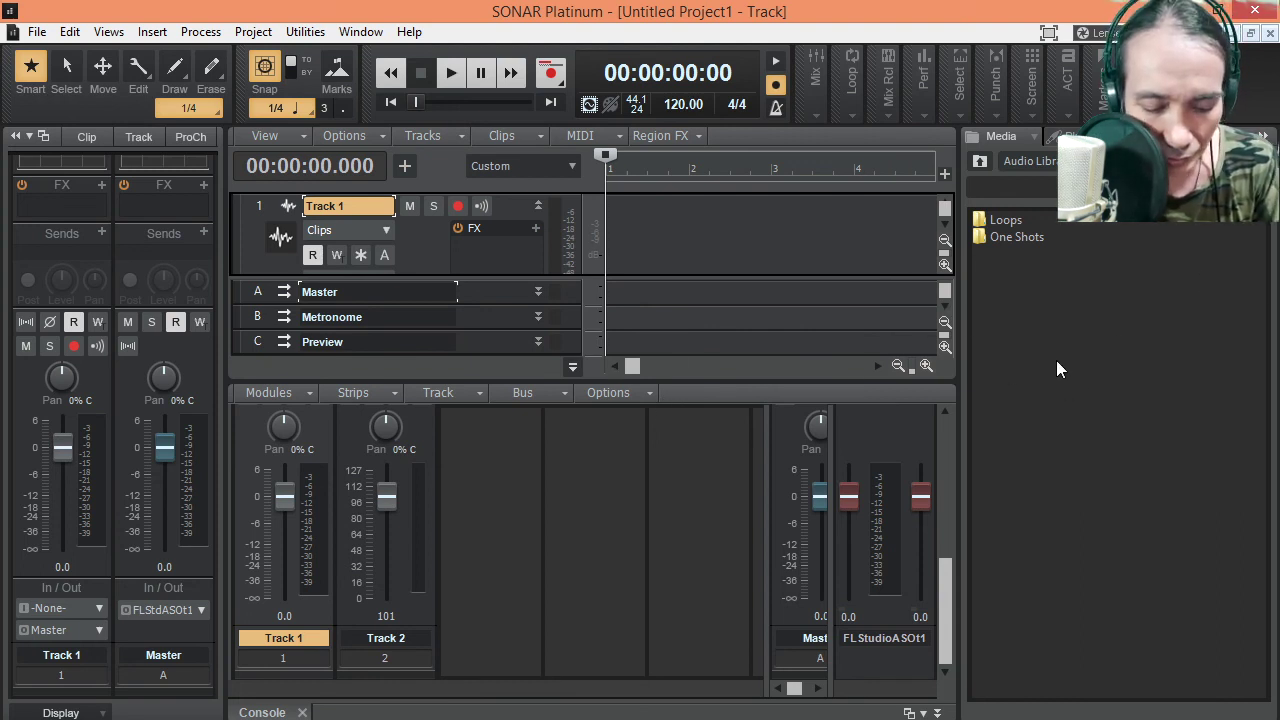
Hide the browser, console and bus panes so the tracks fill the workspace
key(b)
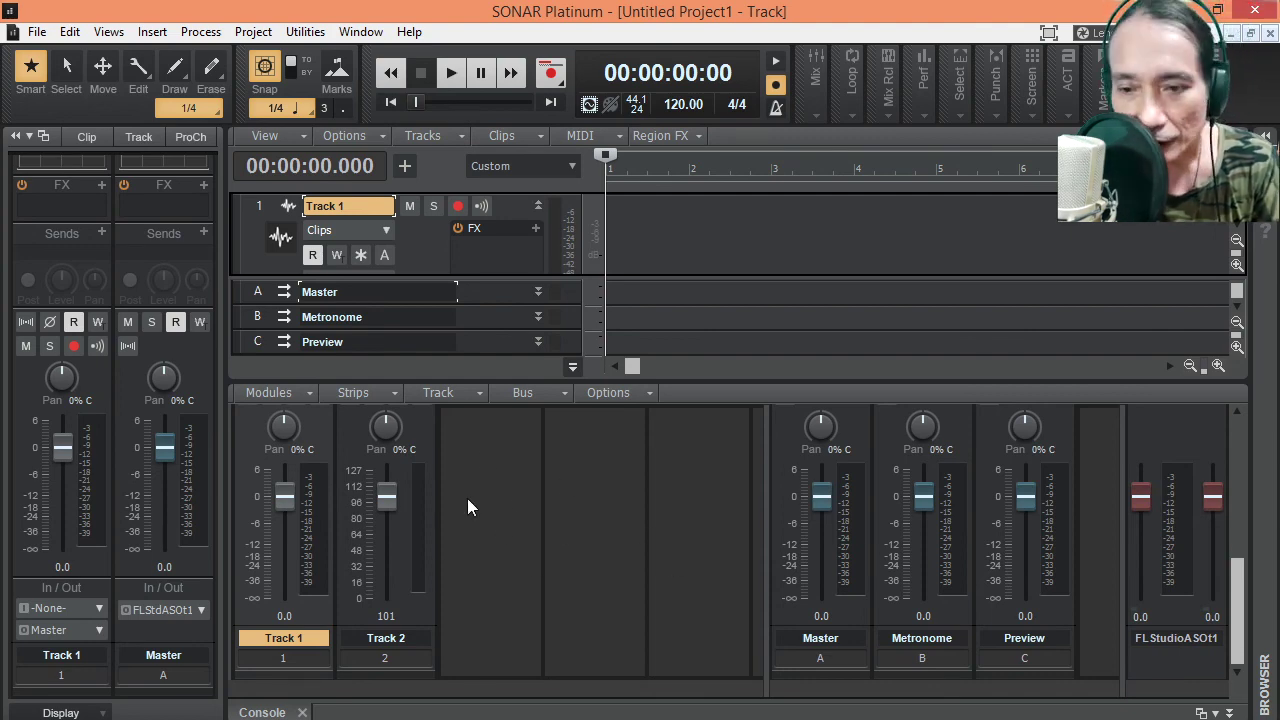
key(d)
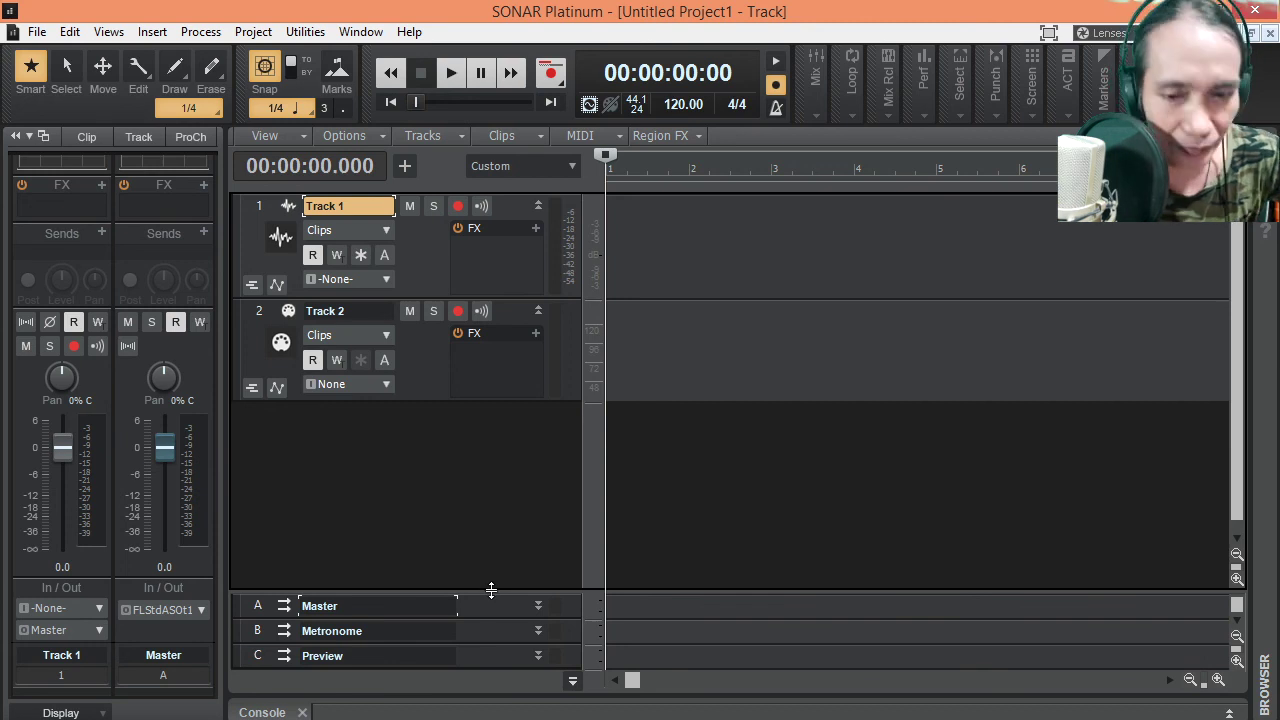
drag(491, 590, 490, 600)
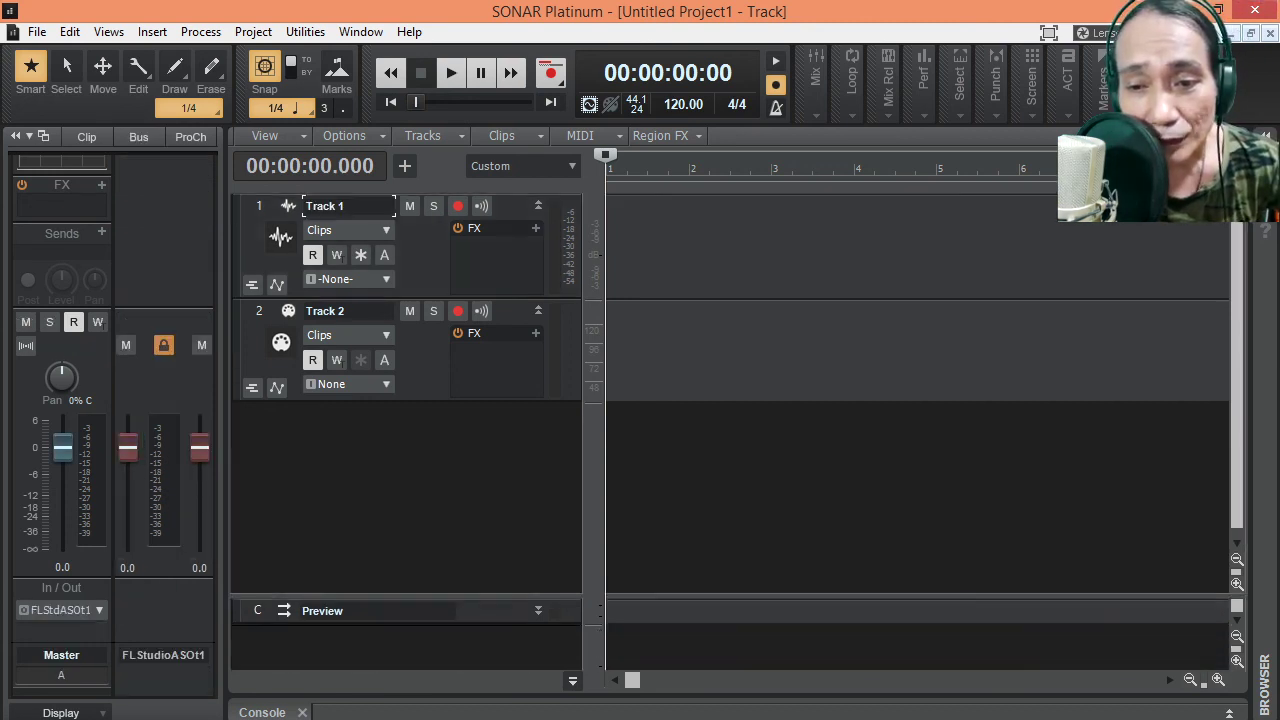
click(538, 610)
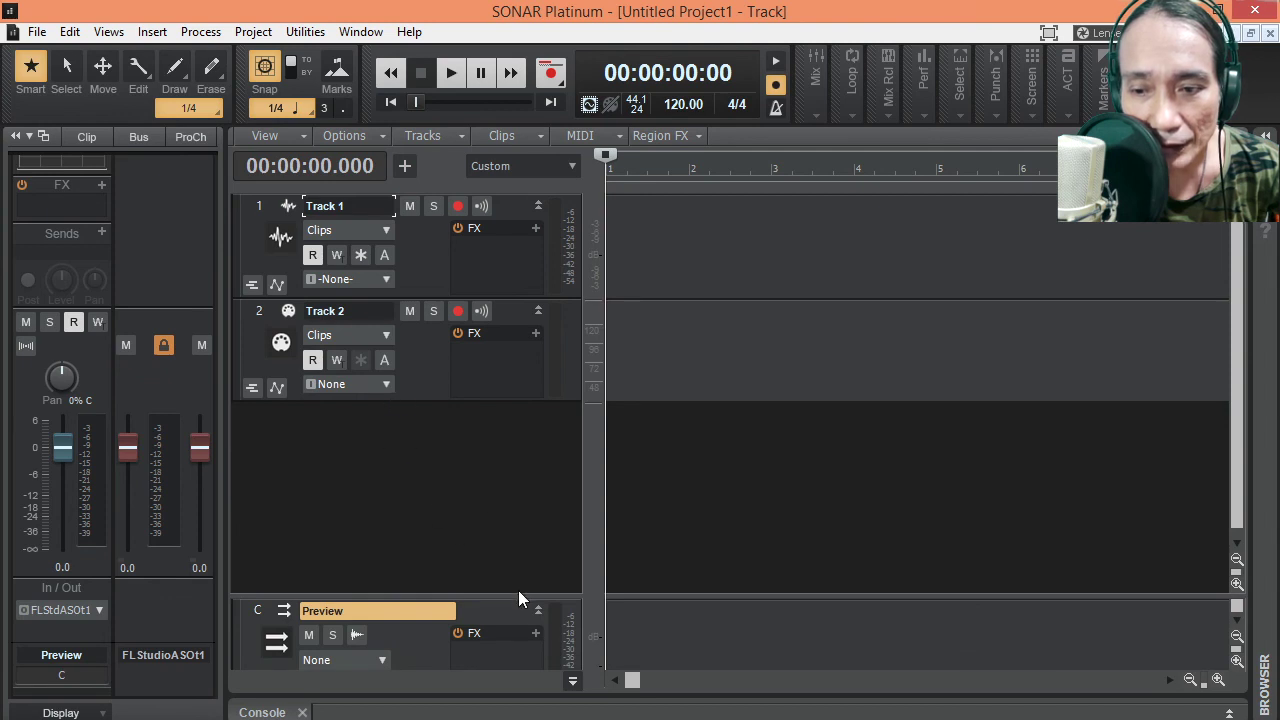
drag(518, 599, 518, 707)
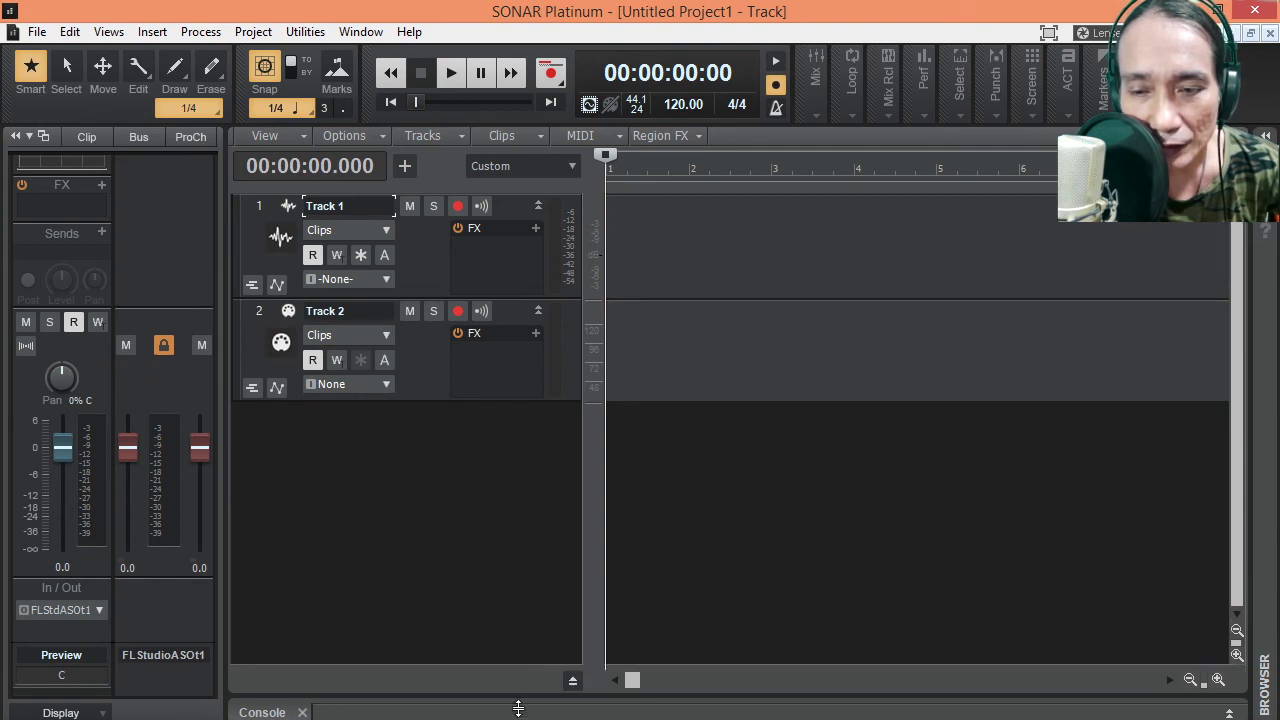
Delete the MIDI track, Track 2, from the project
click(267, 313)
right_click(263, 314)
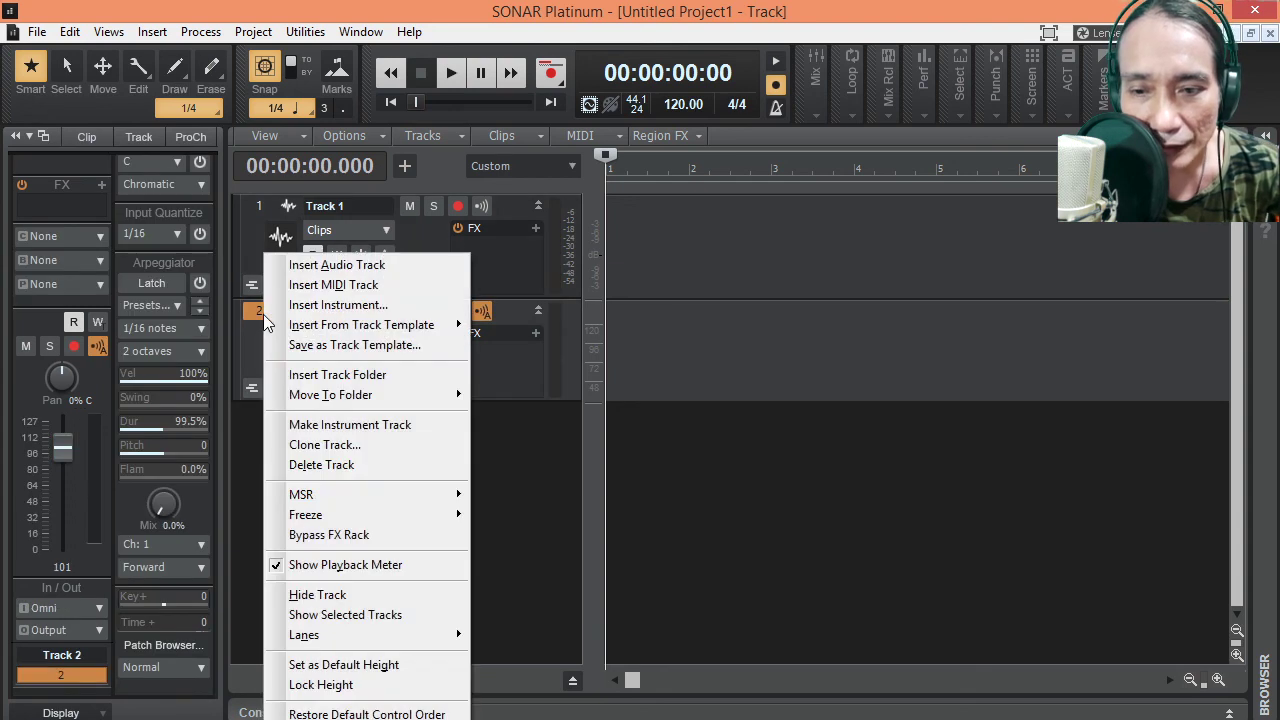
click(310, 466)
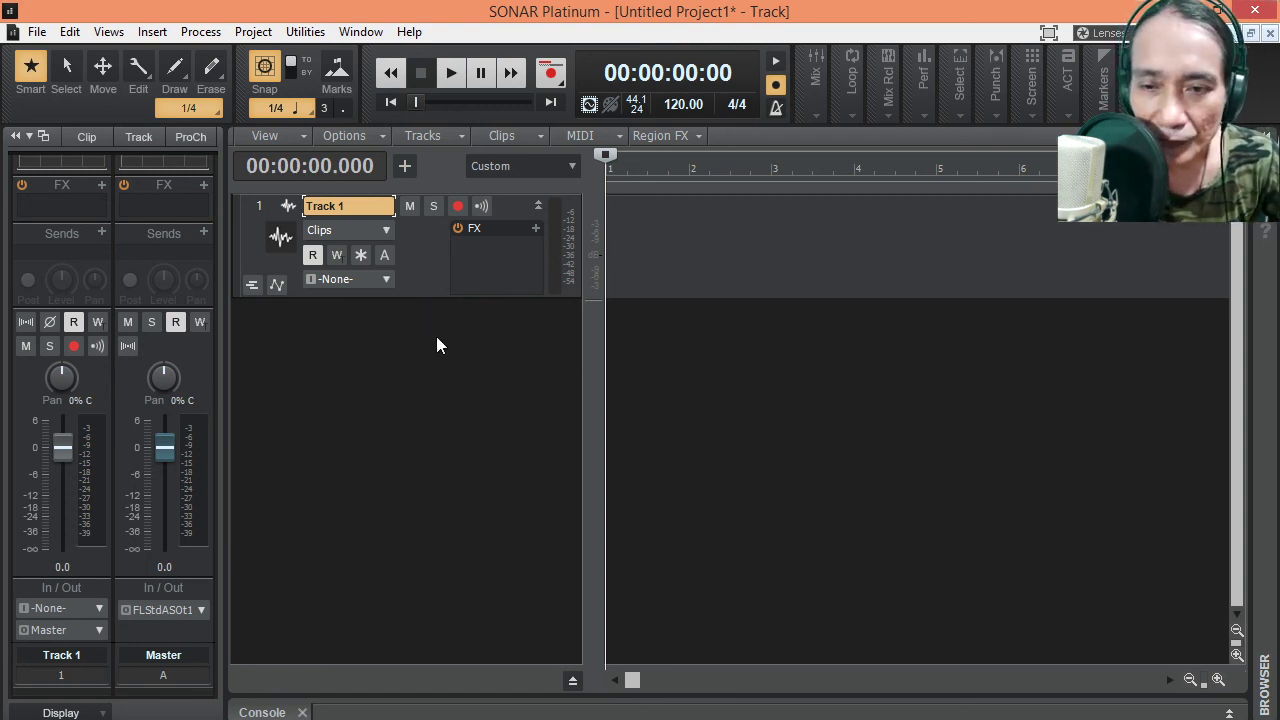
click(37, 34)
mouse_move(127, 260)
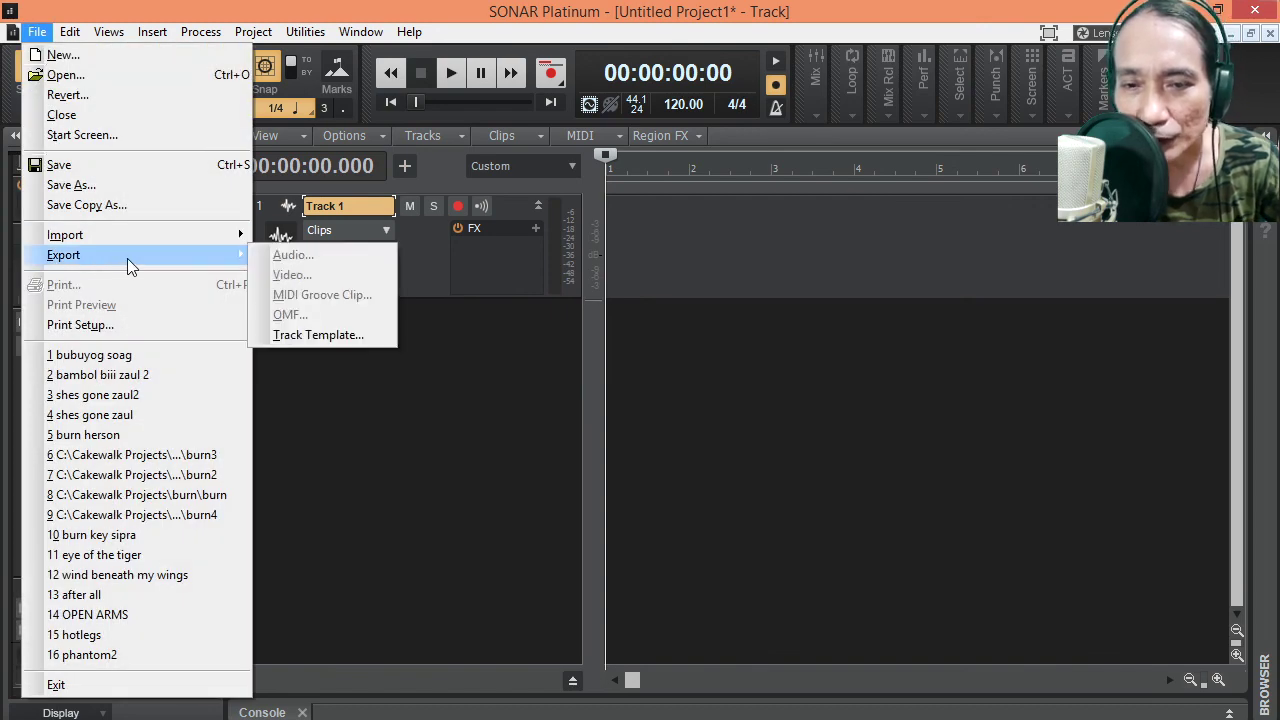
mouse_move(148, 237)
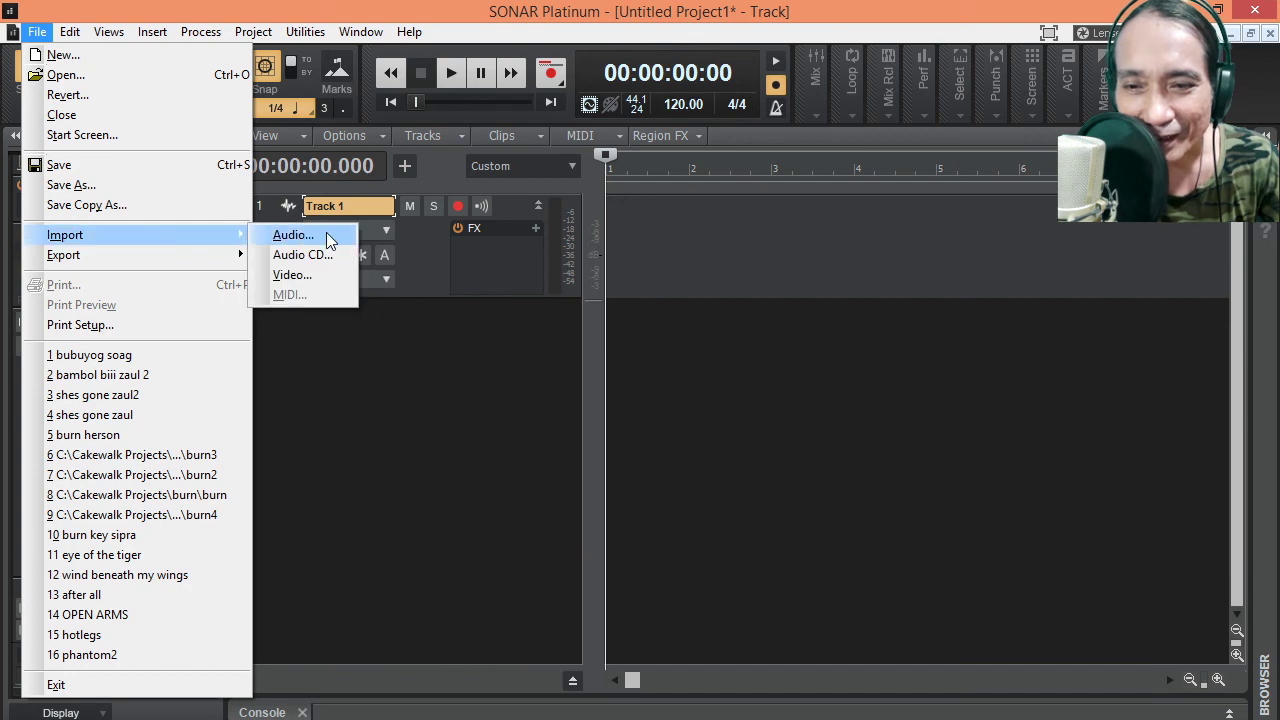
click(326, 234)
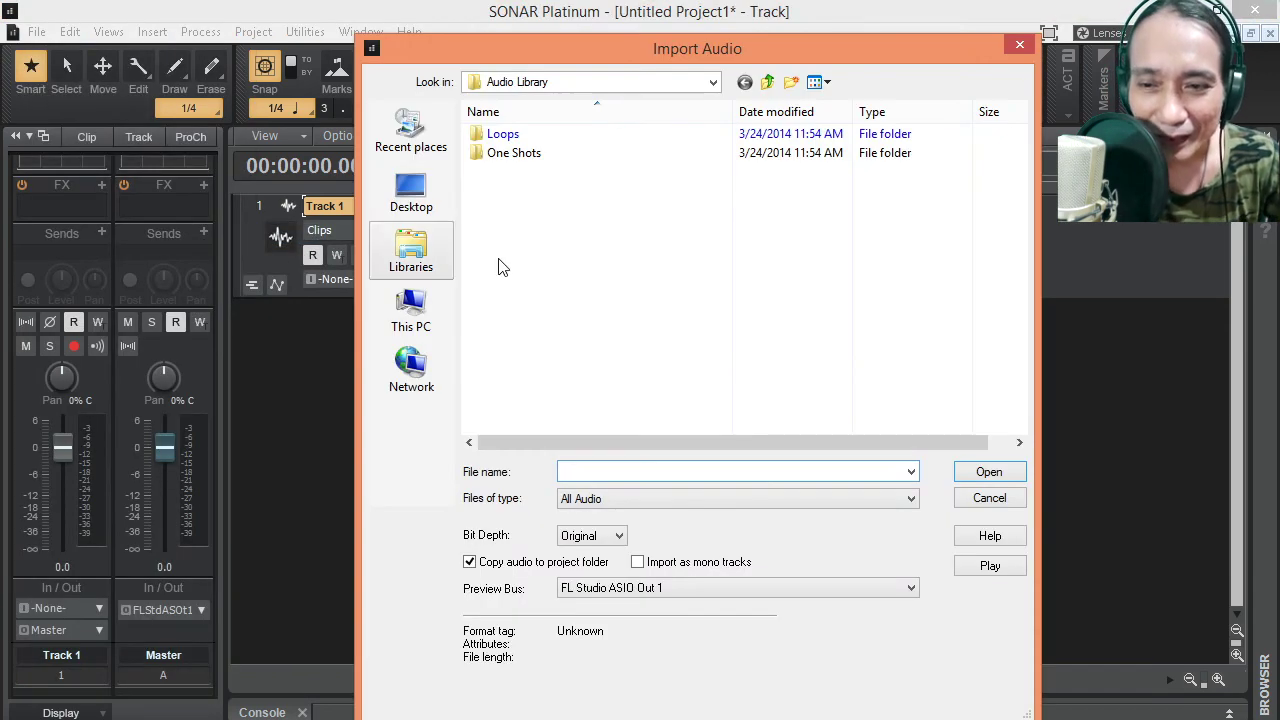
click(714, 82)
click(714, 82)
click(714, 82)
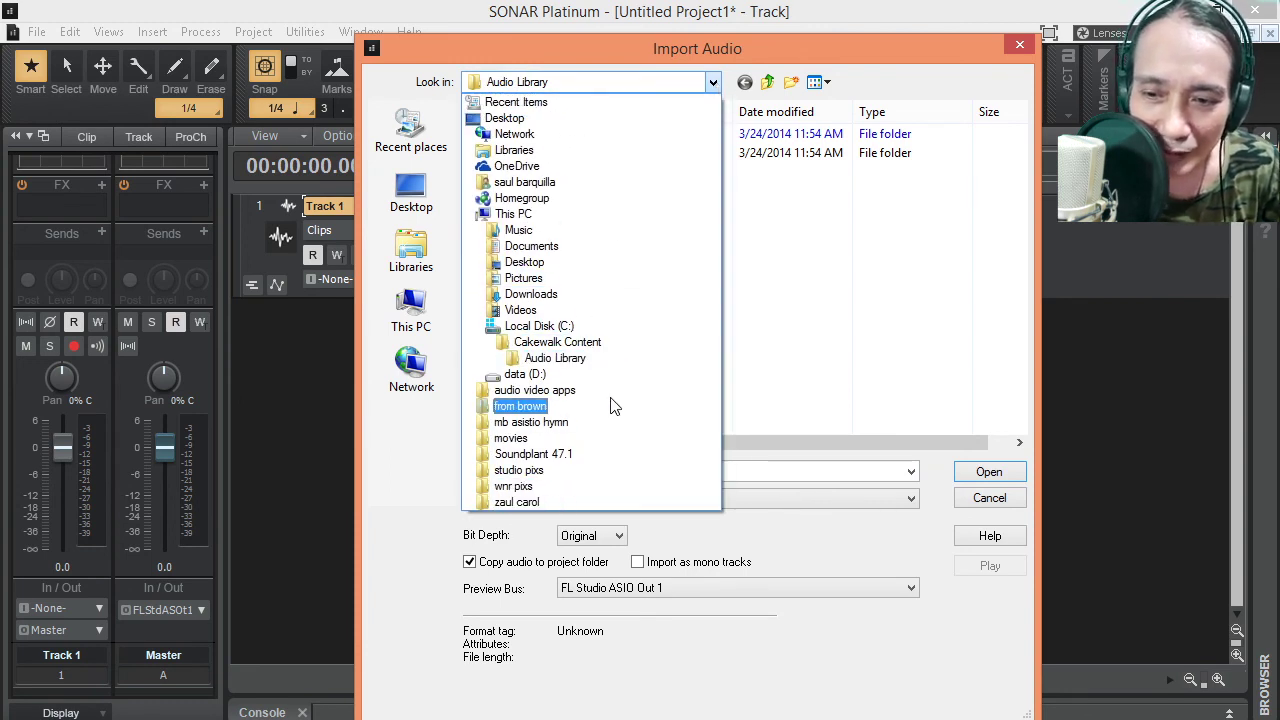
click(525, 502)
double_click(545, 134)
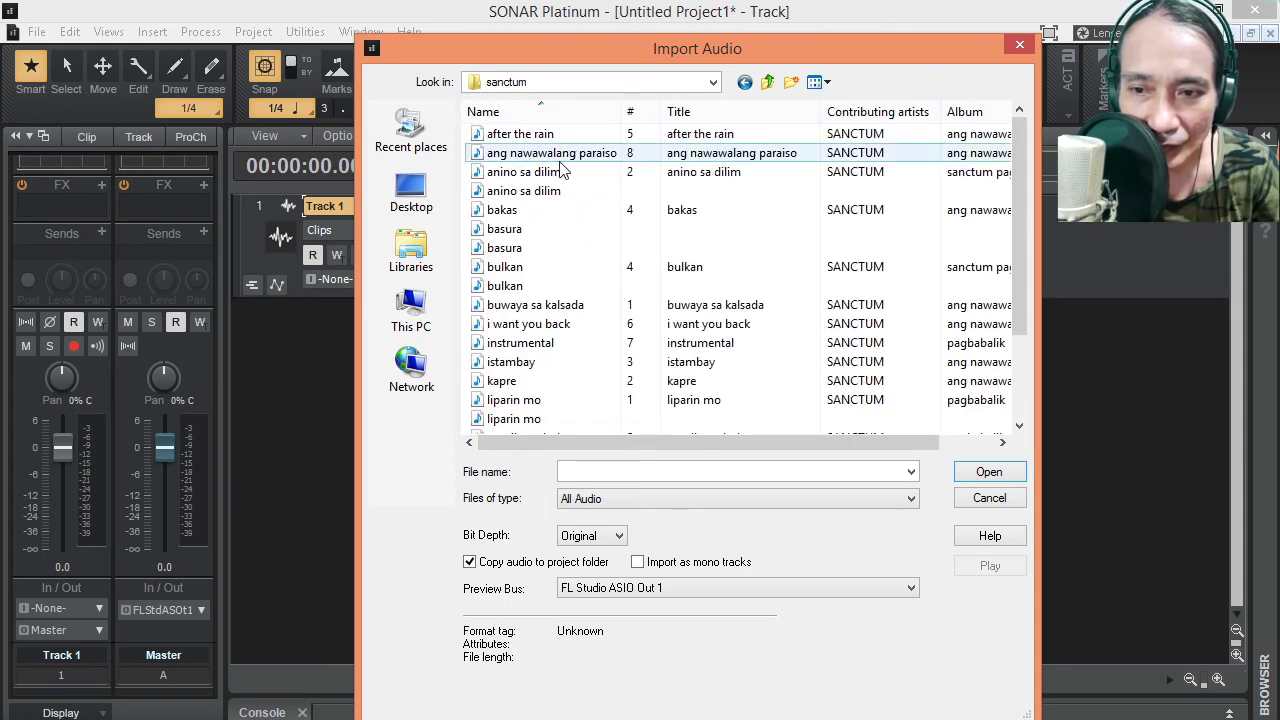
click(525, 194)
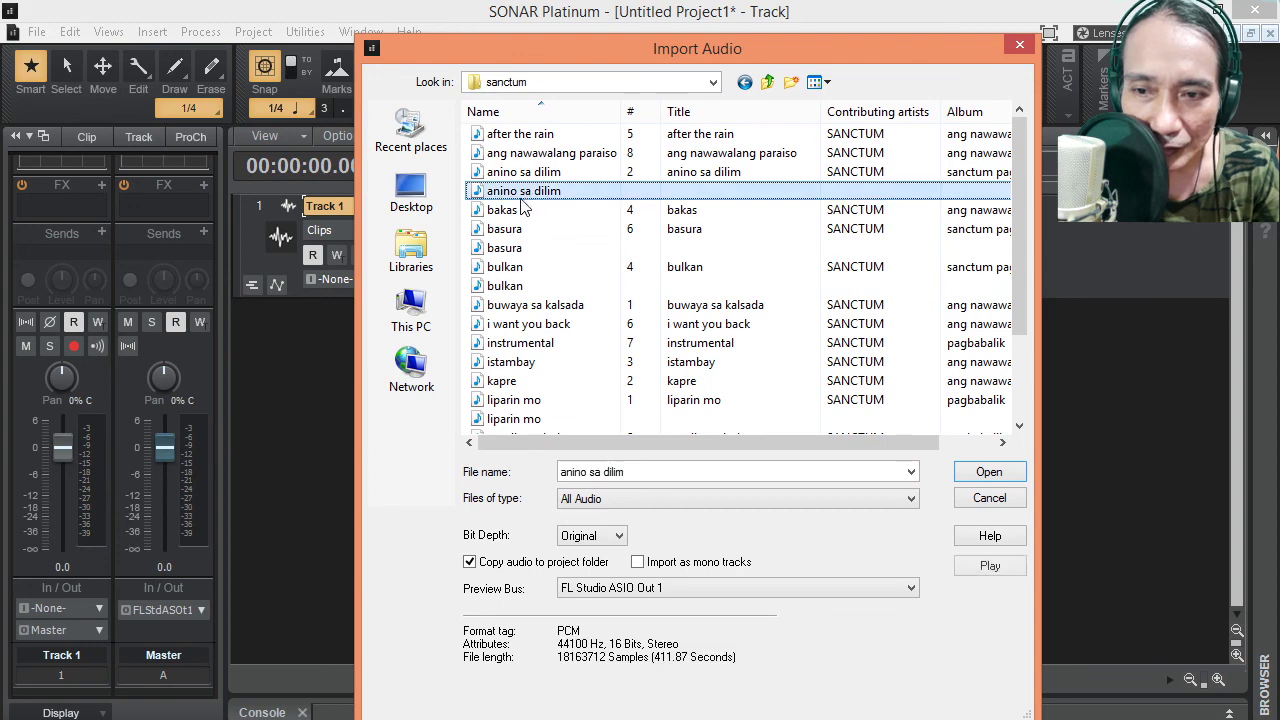
click(997, 478)
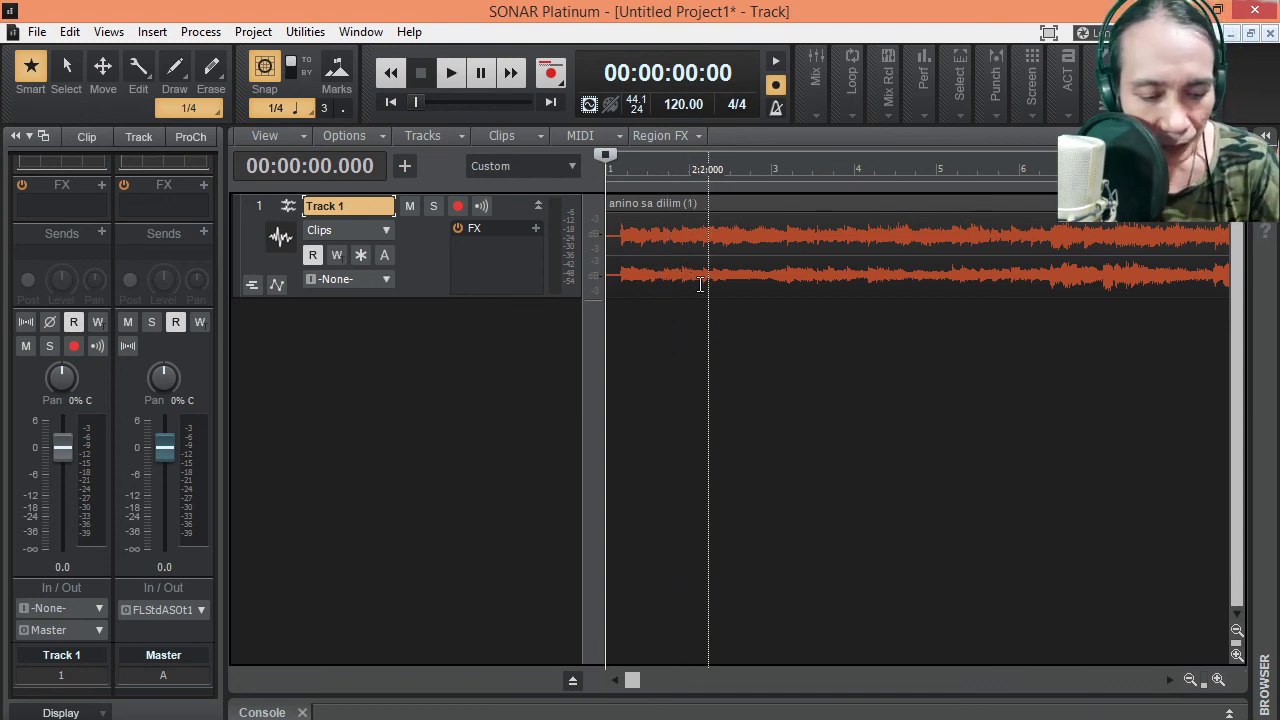
Move the Track 1 clip so its waveform begins near measure 2, and place the playhead at 2:01:000
click(101, 68)
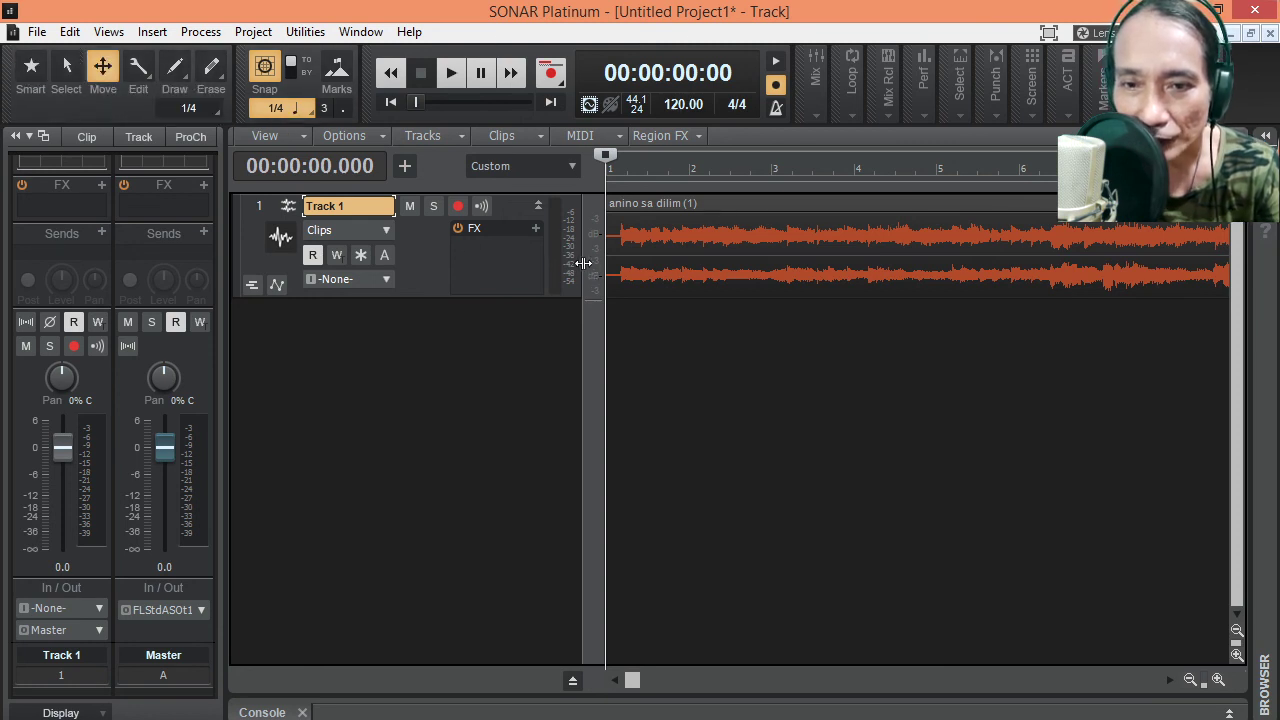
drag(698, 262, 766, 260)
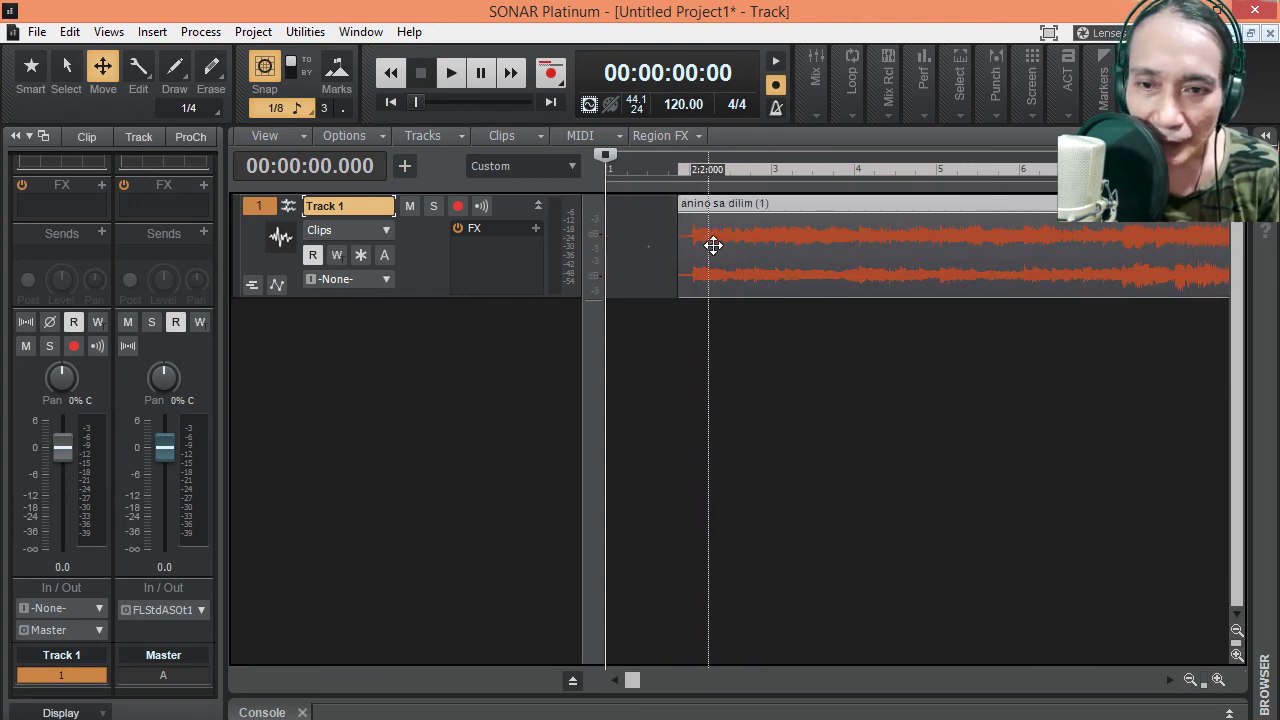
click(697, 388)
click(1218, 680)
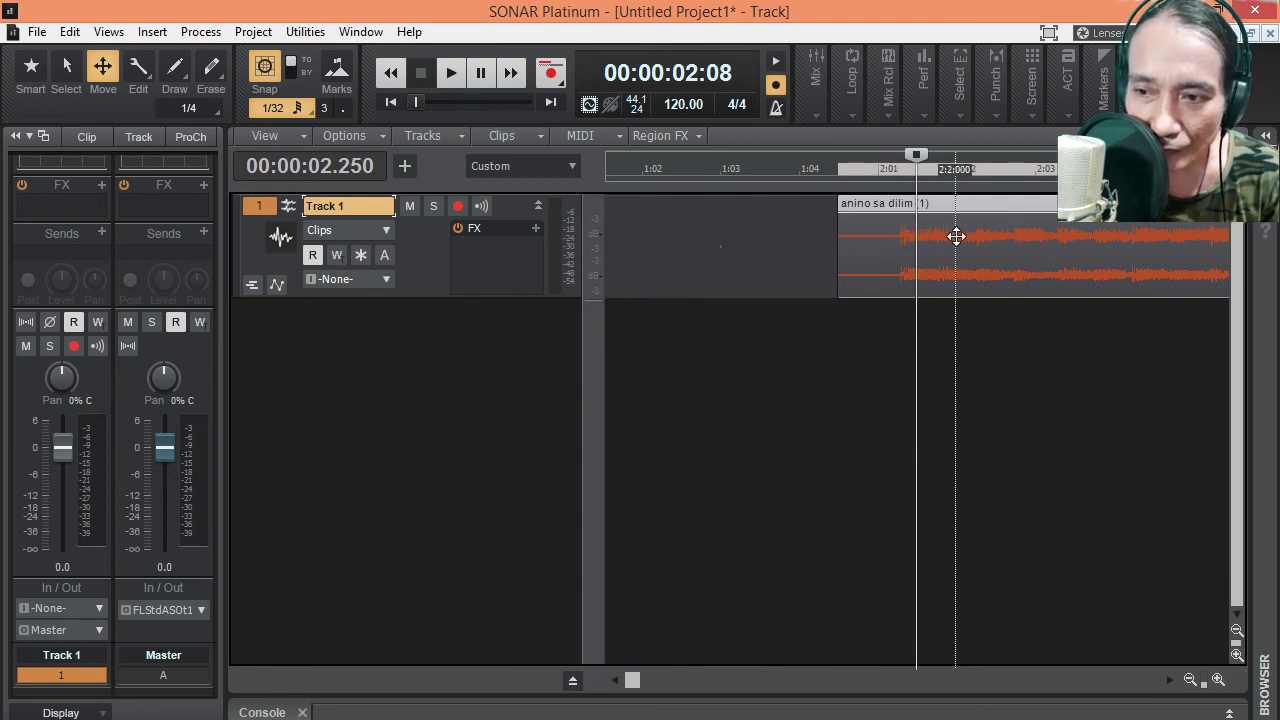
drag(957, 251, 940, 257)
click(874, 312)
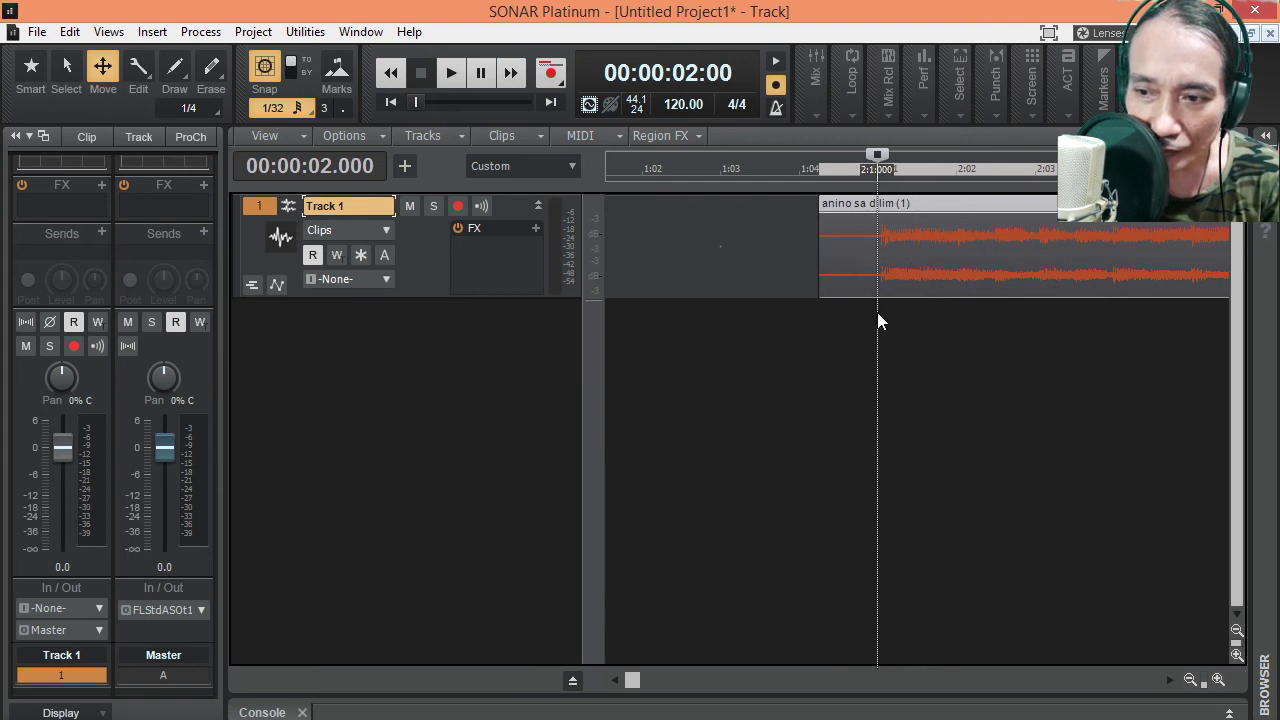
Turn off snap to grid and nudge the clip until its first sound lines up with the playhead at 2:01:000
click(1218, 680)
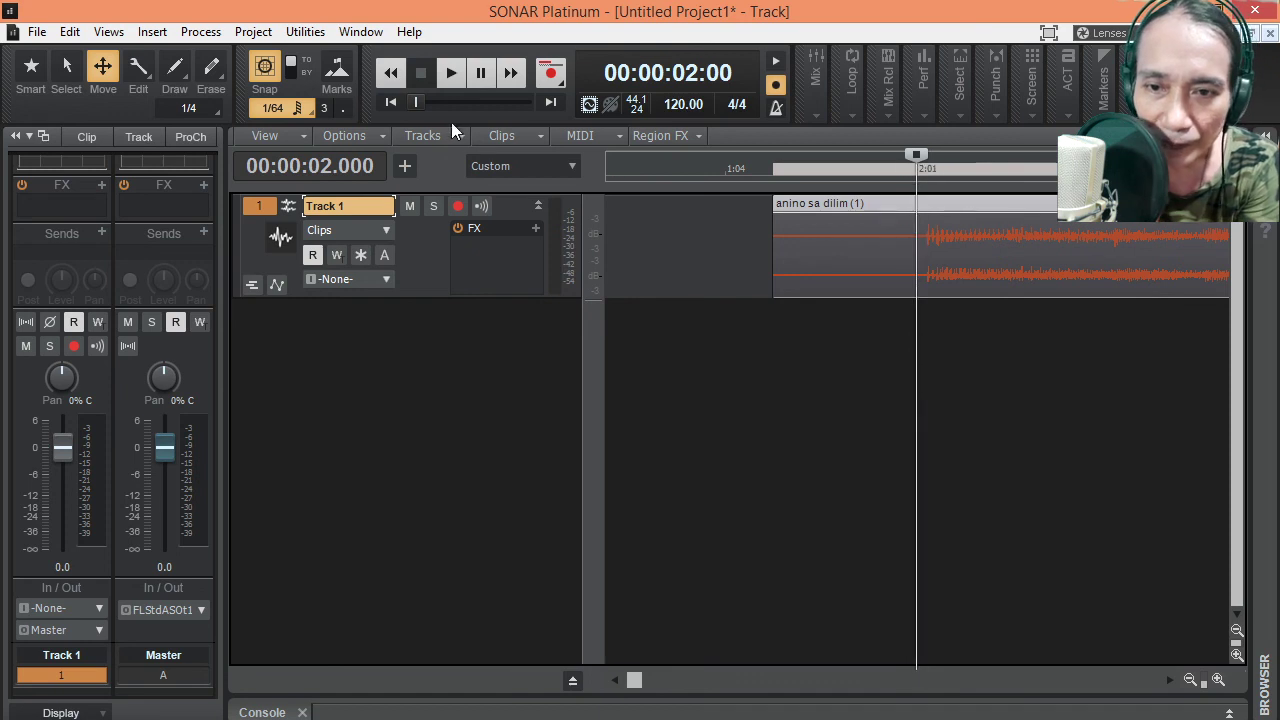
click(265, 69)
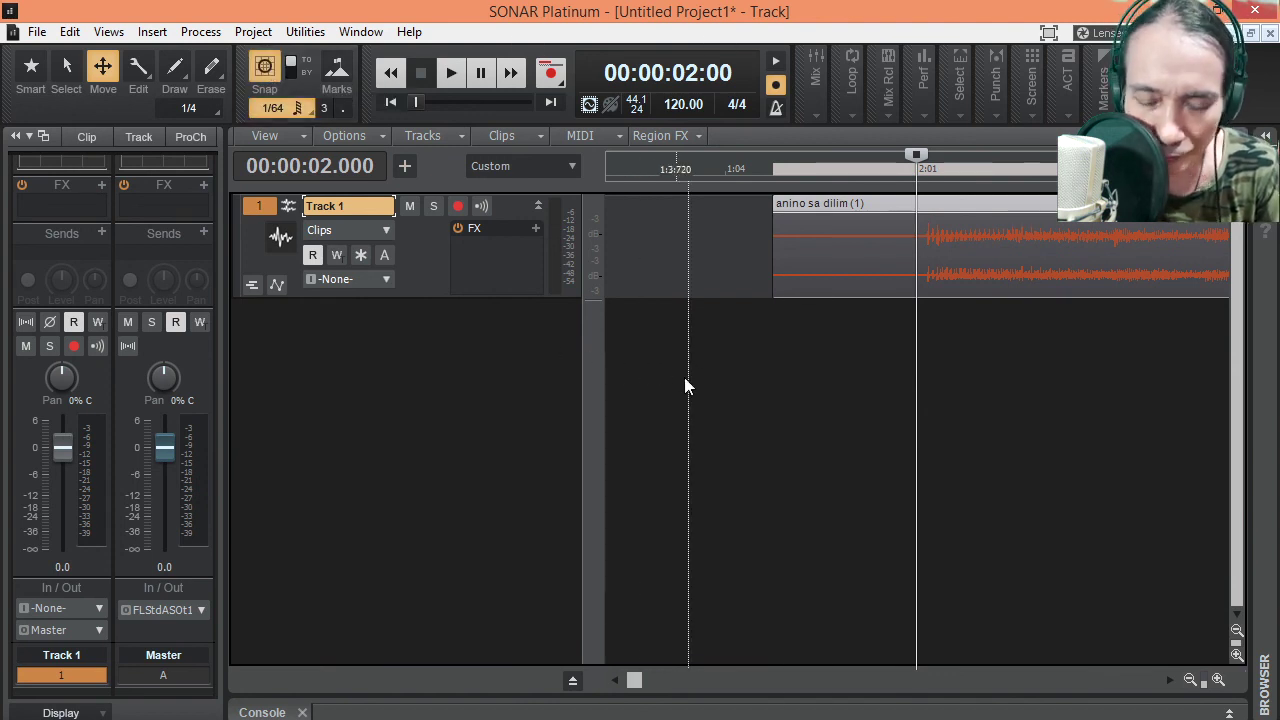
key(n)
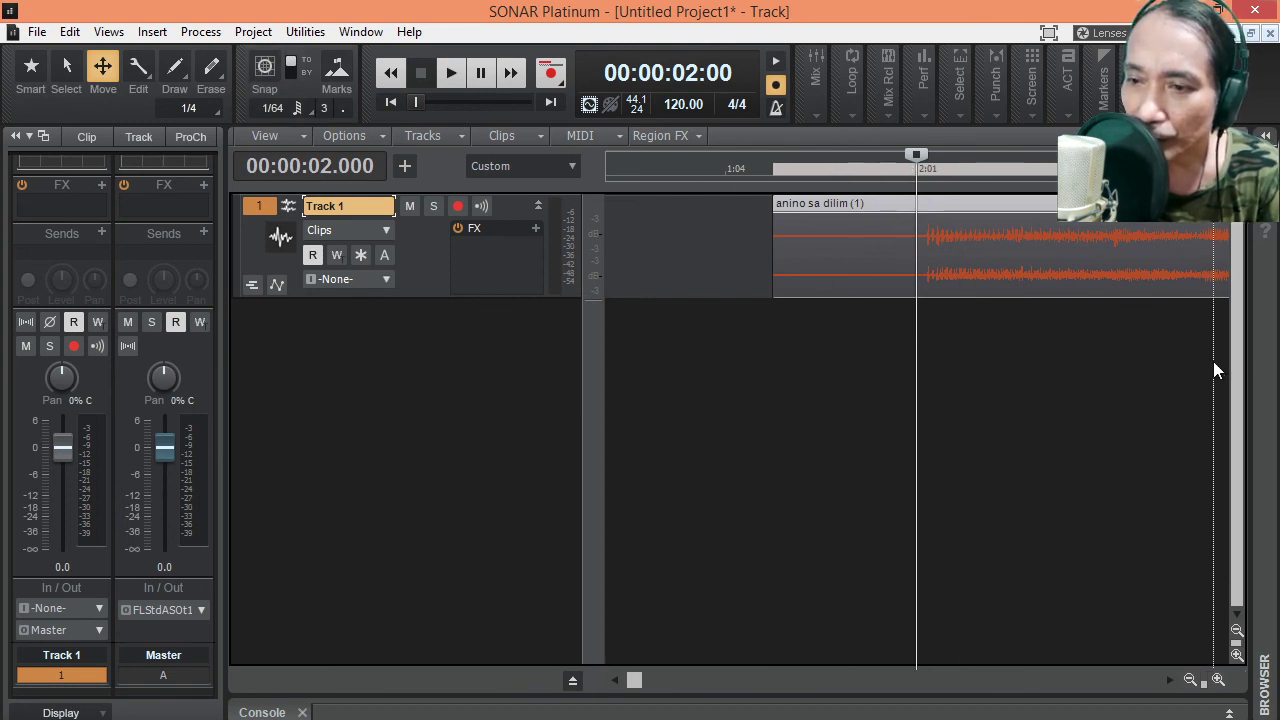
drag(1003, 266, 995, 266)
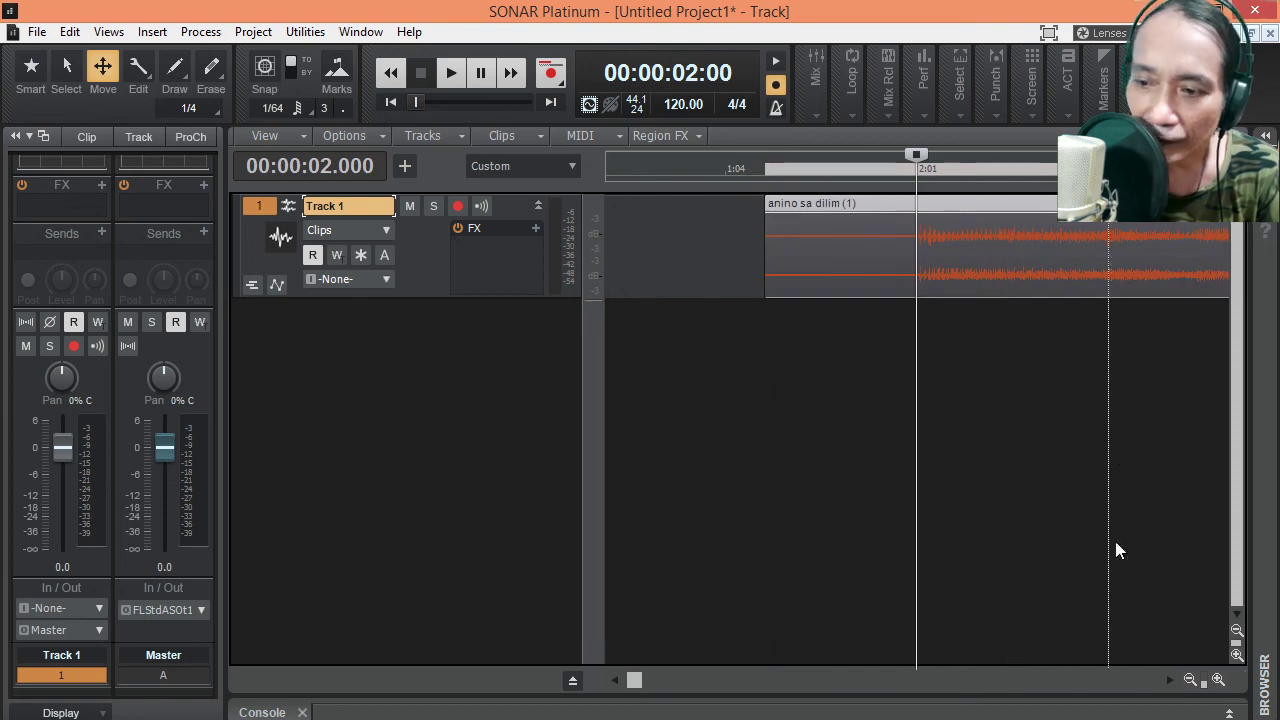
click(1218, 681)
click(1218, 681)
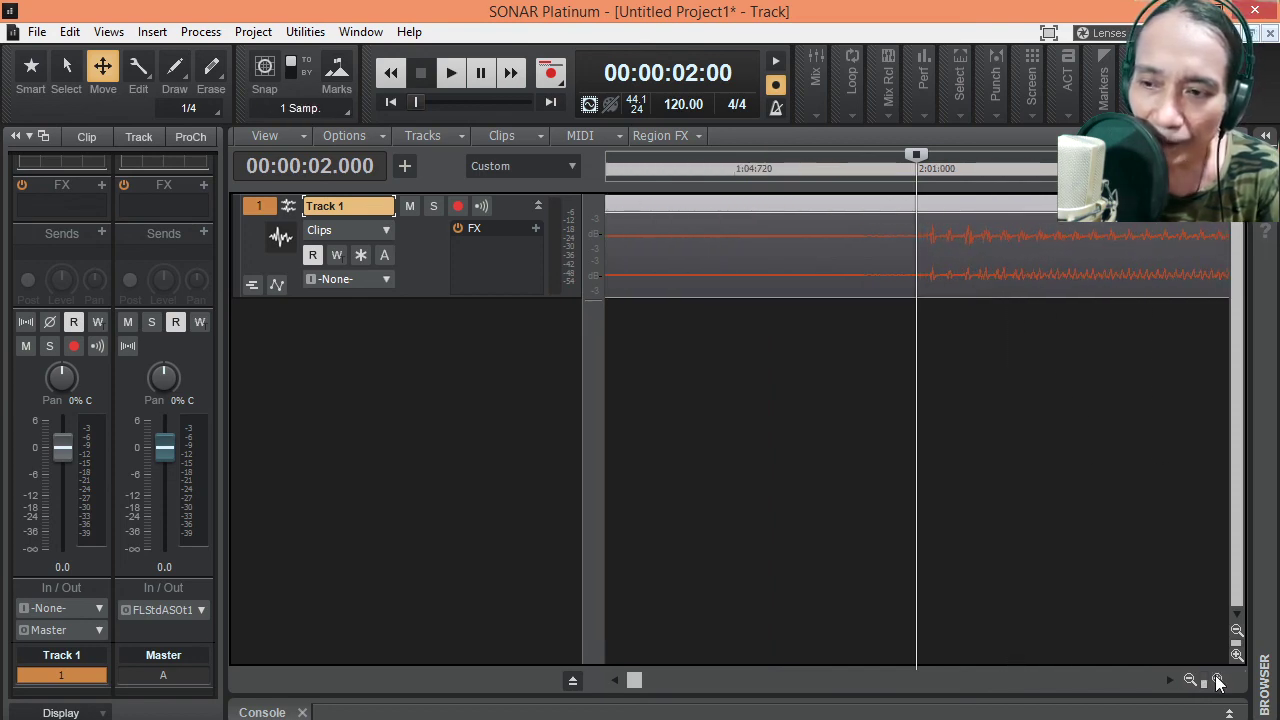
drag(1003, 260, 991, 261)
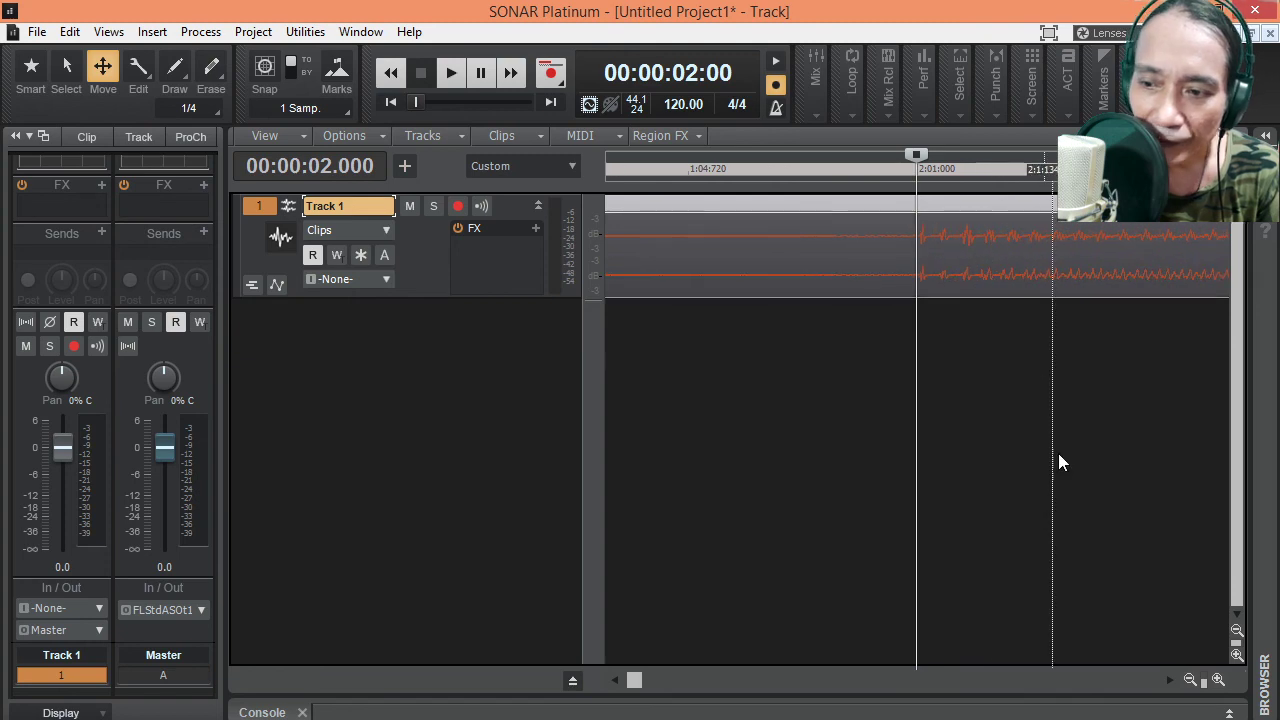
click(1191, 680)
drag(1191, 679, 1191, 679)
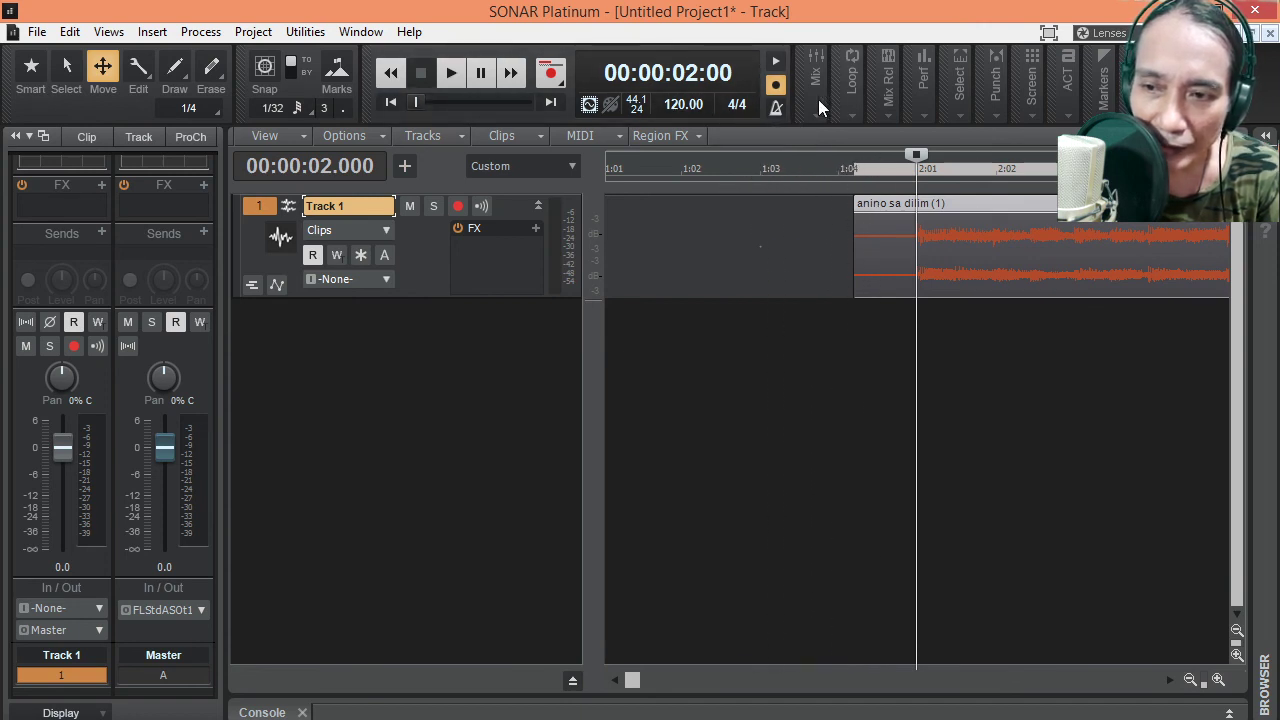
Enable the metronome during playback and play the clip briefly from 2:01:000 to compare it with the click
click(775, 62)
key(space)
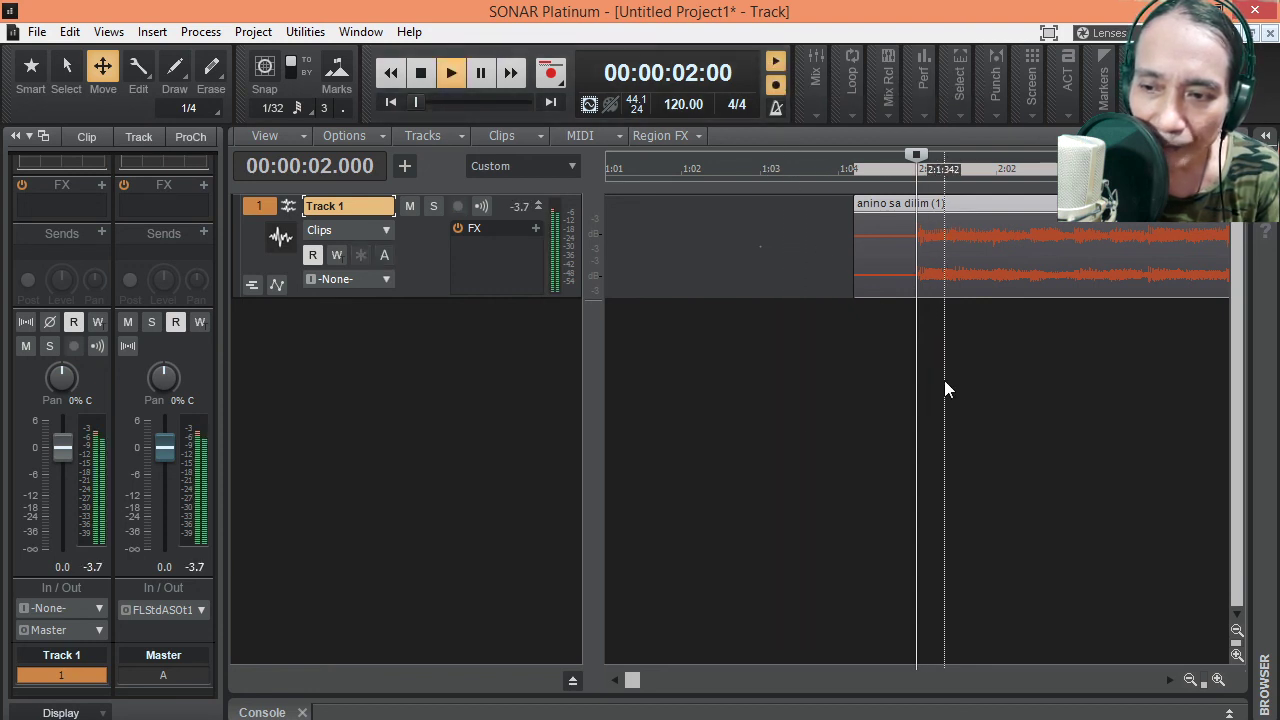
key(space)
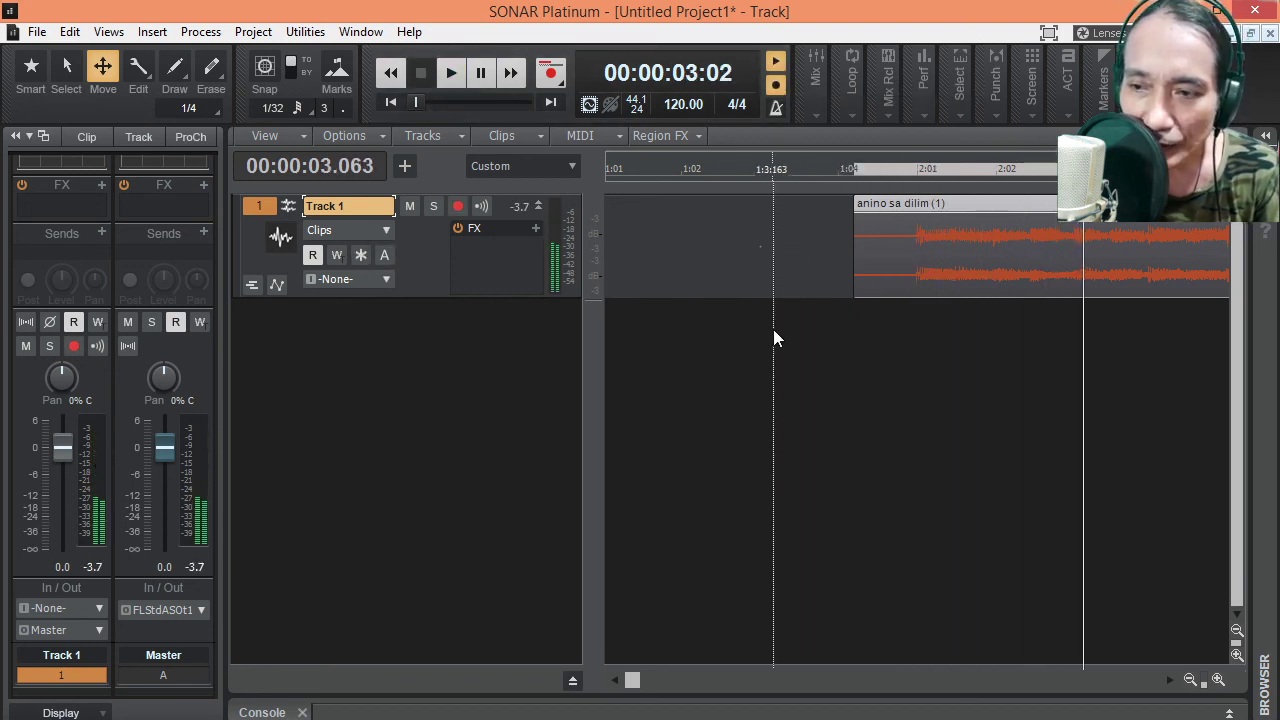
Lower Track 1's volume to -4.4 dB and replay the clip from just before its first sound
click(926, 386)
drag(70, 443, 70, 468)
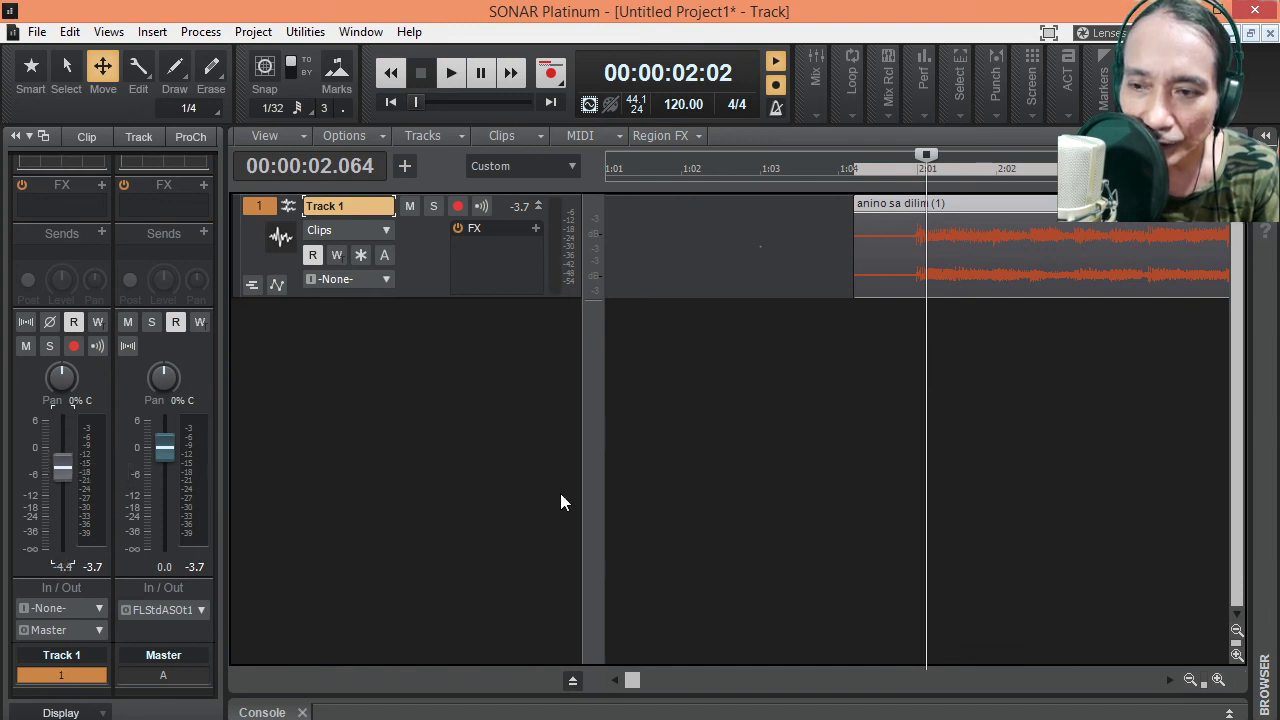
click(862, 451)
key(space)
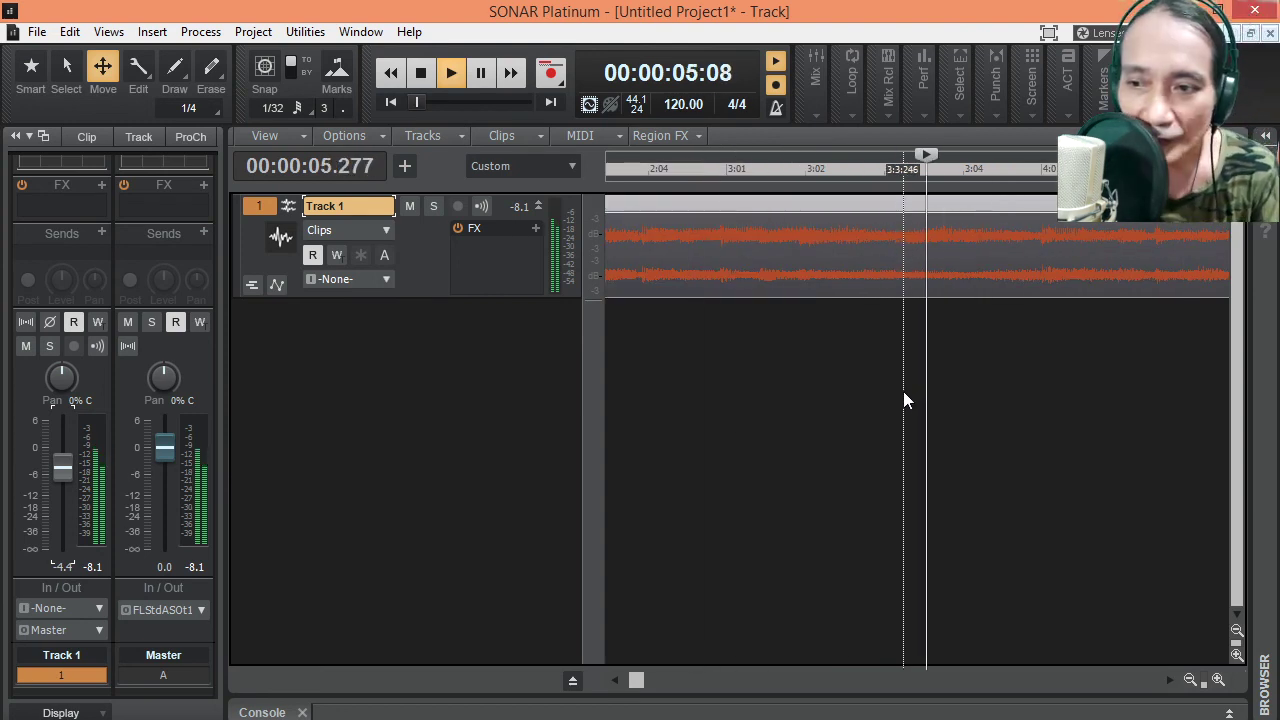
Listen to the song against the metronome, stop playback, and return the playhead to about 2.023 seconds near the clip's start
click(1190, 679)
click(1190, 679)
click(1190, 679)
click(1190, 679)
click(1190, 679)
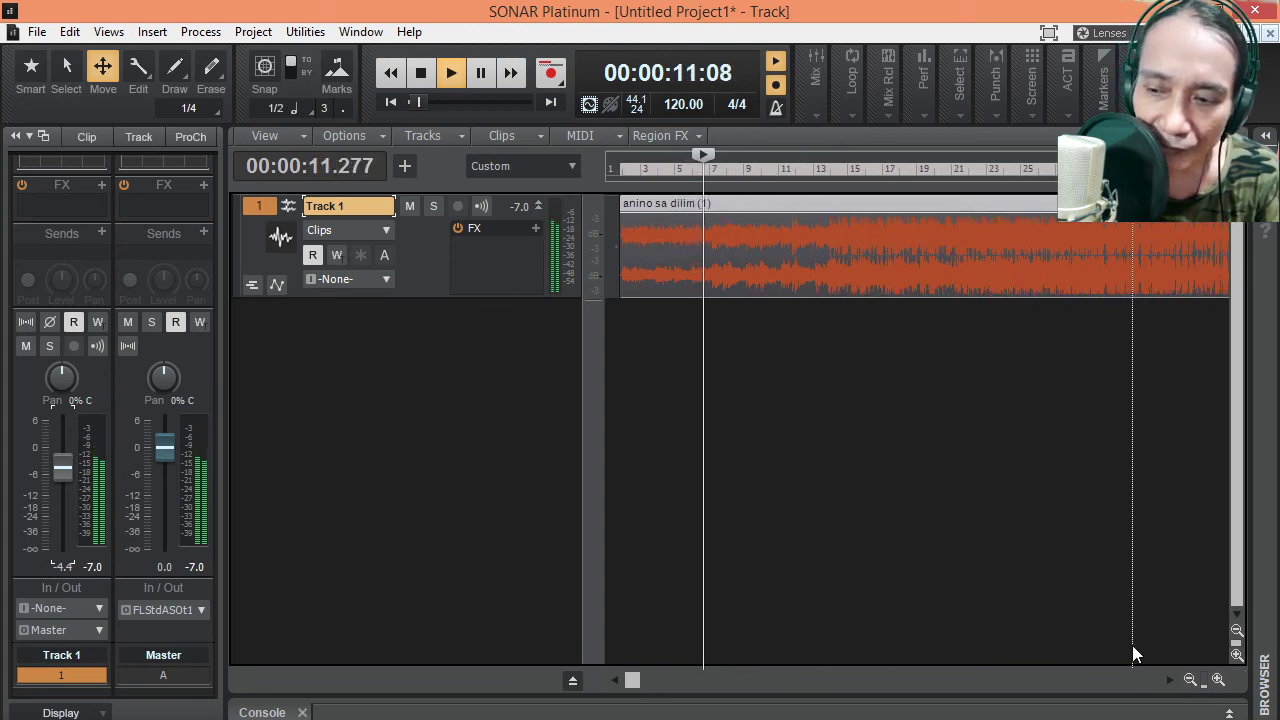
key(r)
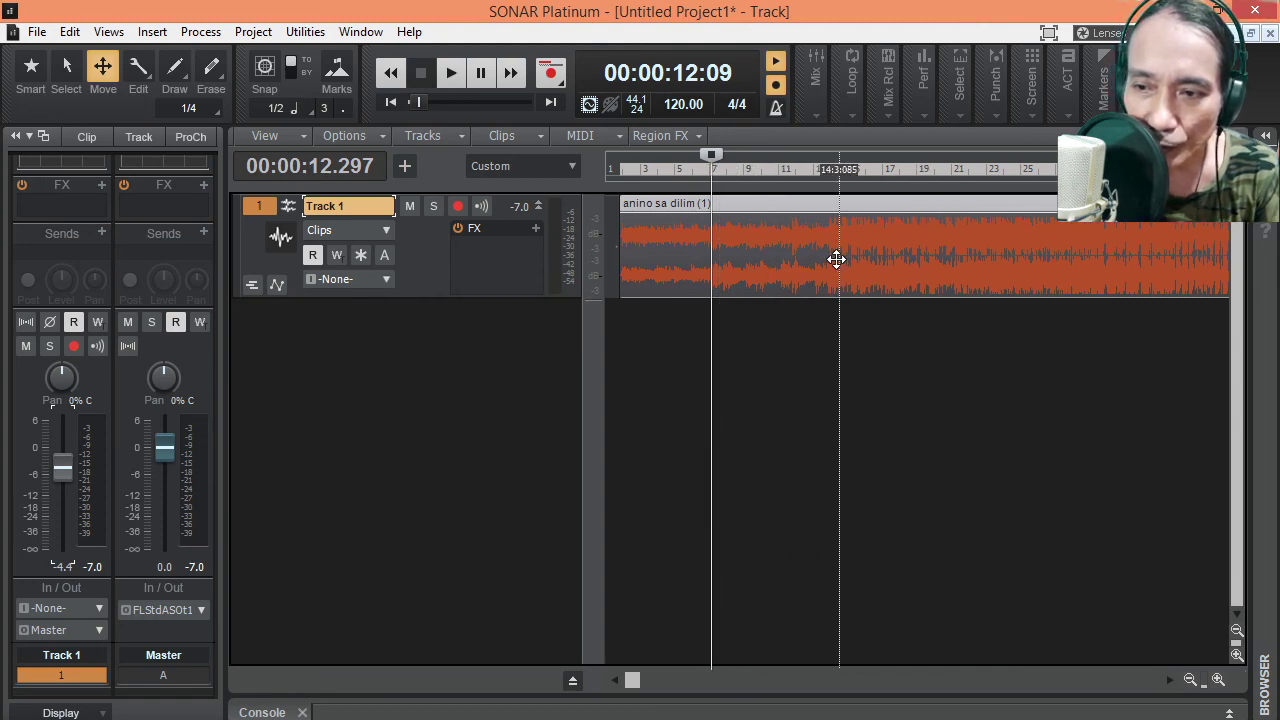
click(1190, 680)
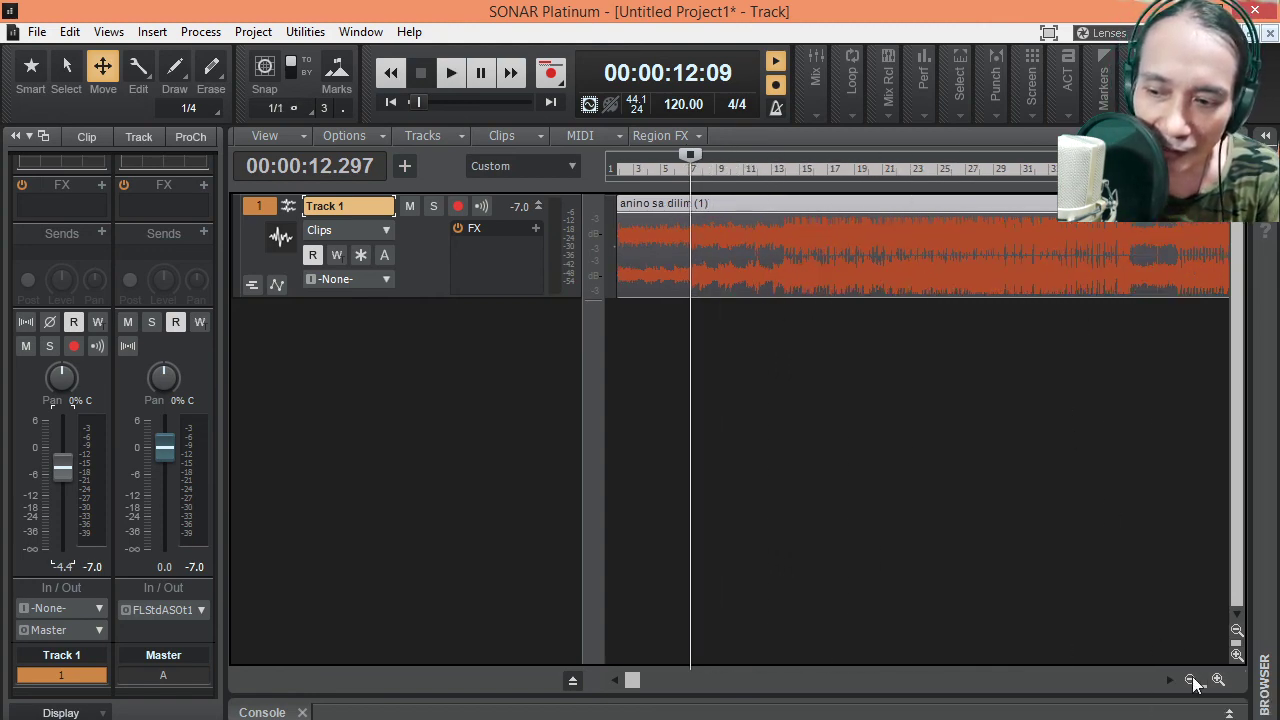
click(619, 345)
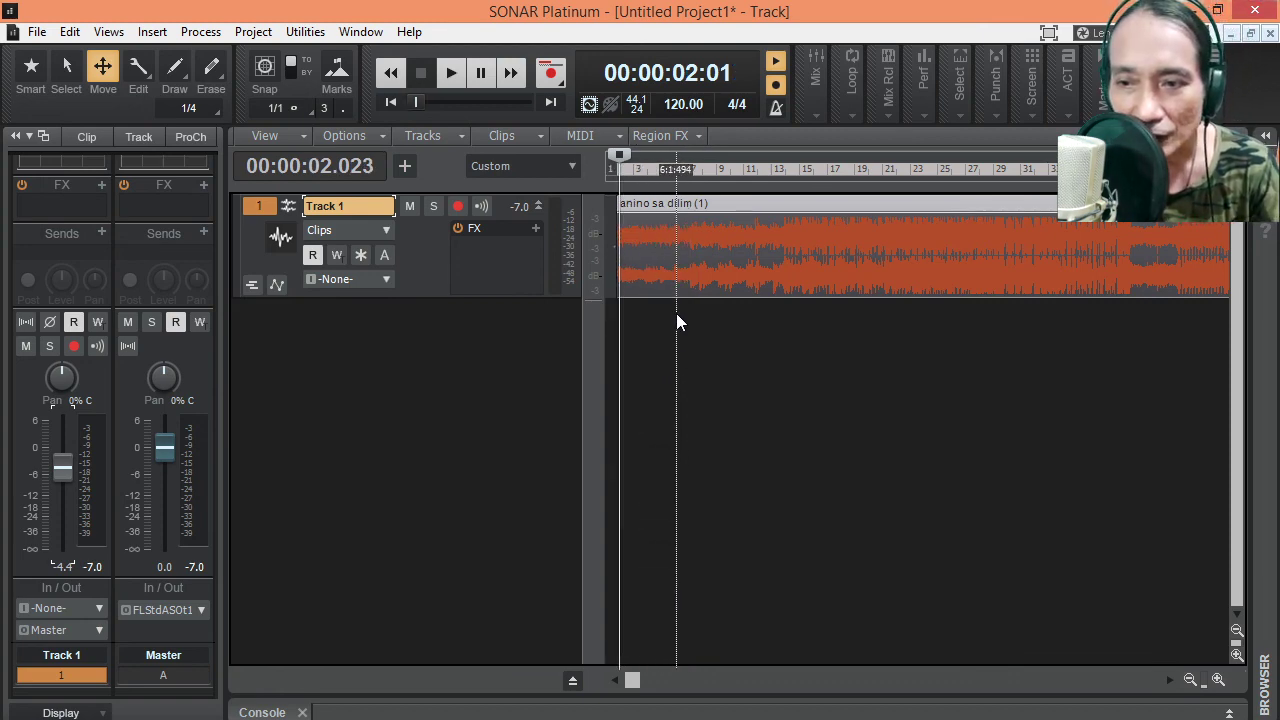
Place the playhead at the clip's left edge at 1.600 seconds and enlarge Track 1's height for a bigger waveform
key(w)
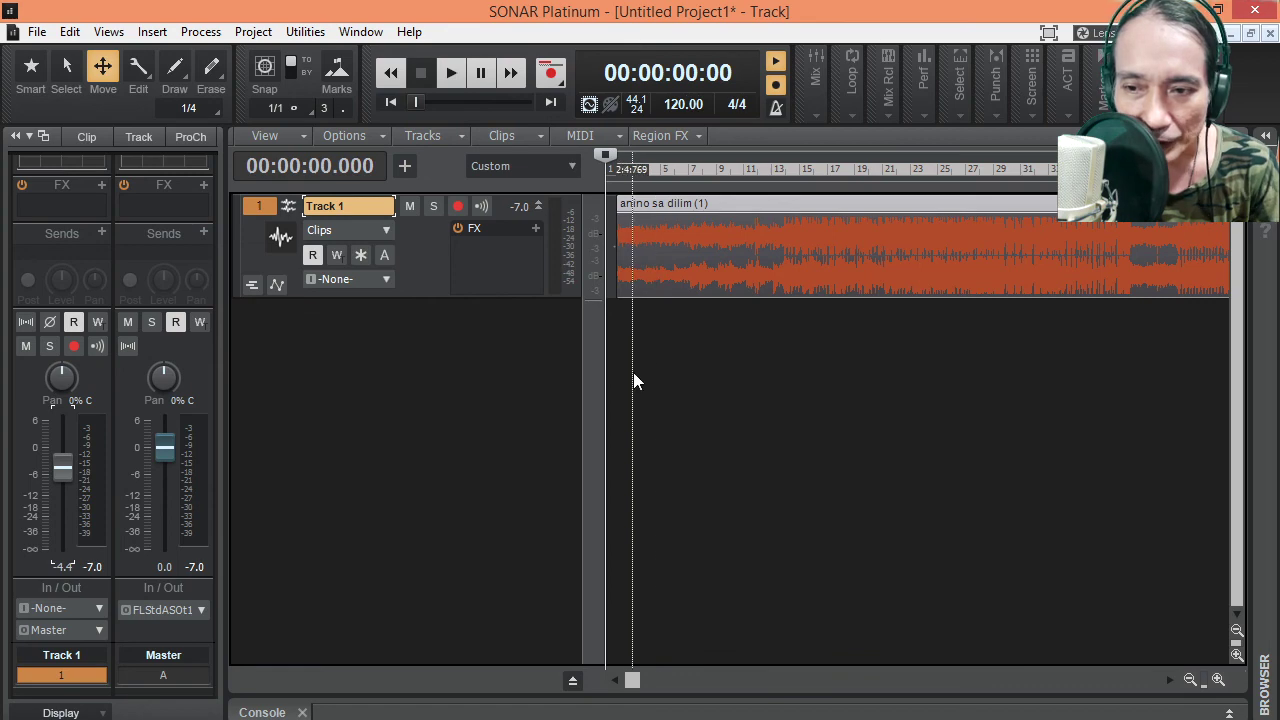
click(1218, 680)
click(1218, 680)
click(1218, 680)
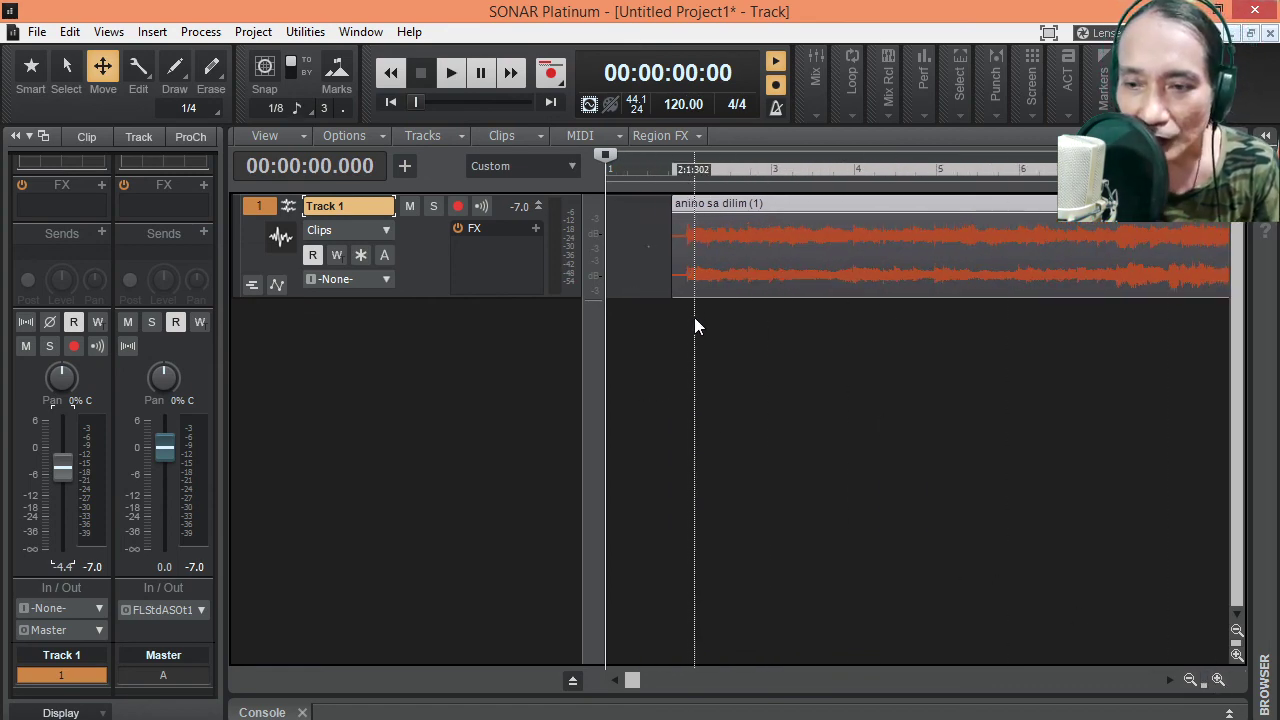
click(671, 370)
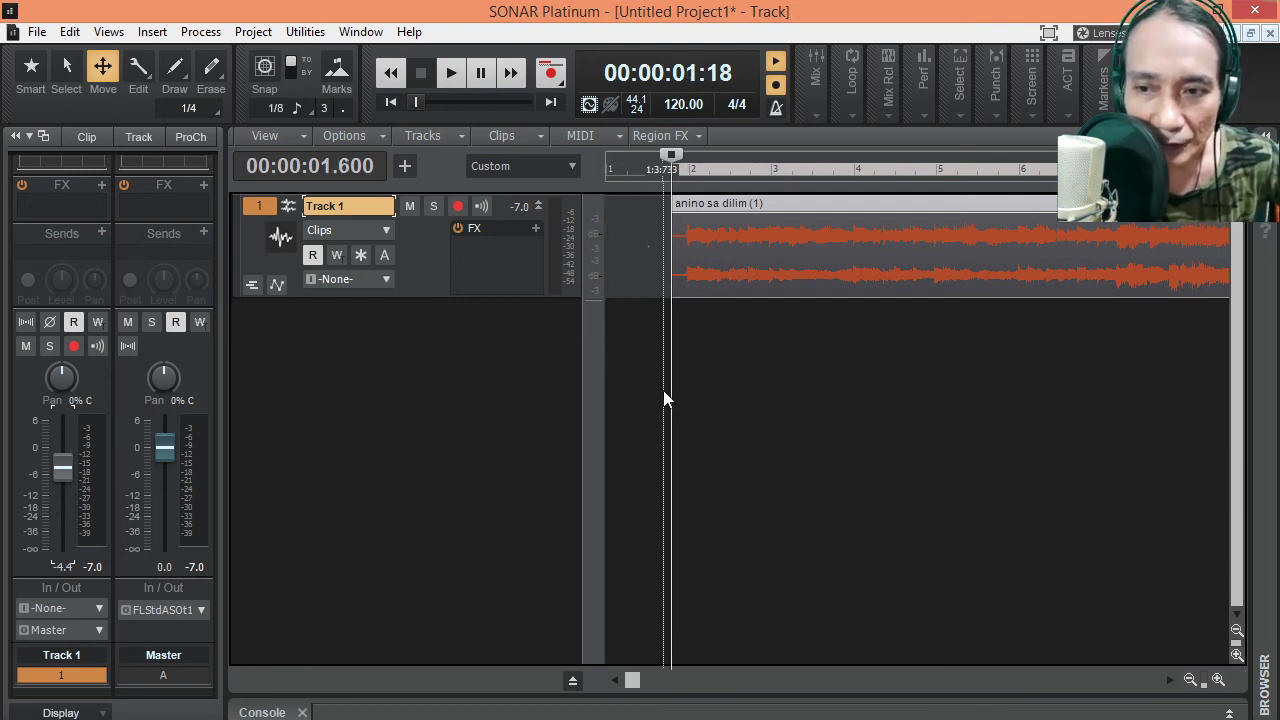
click(1218, 680)
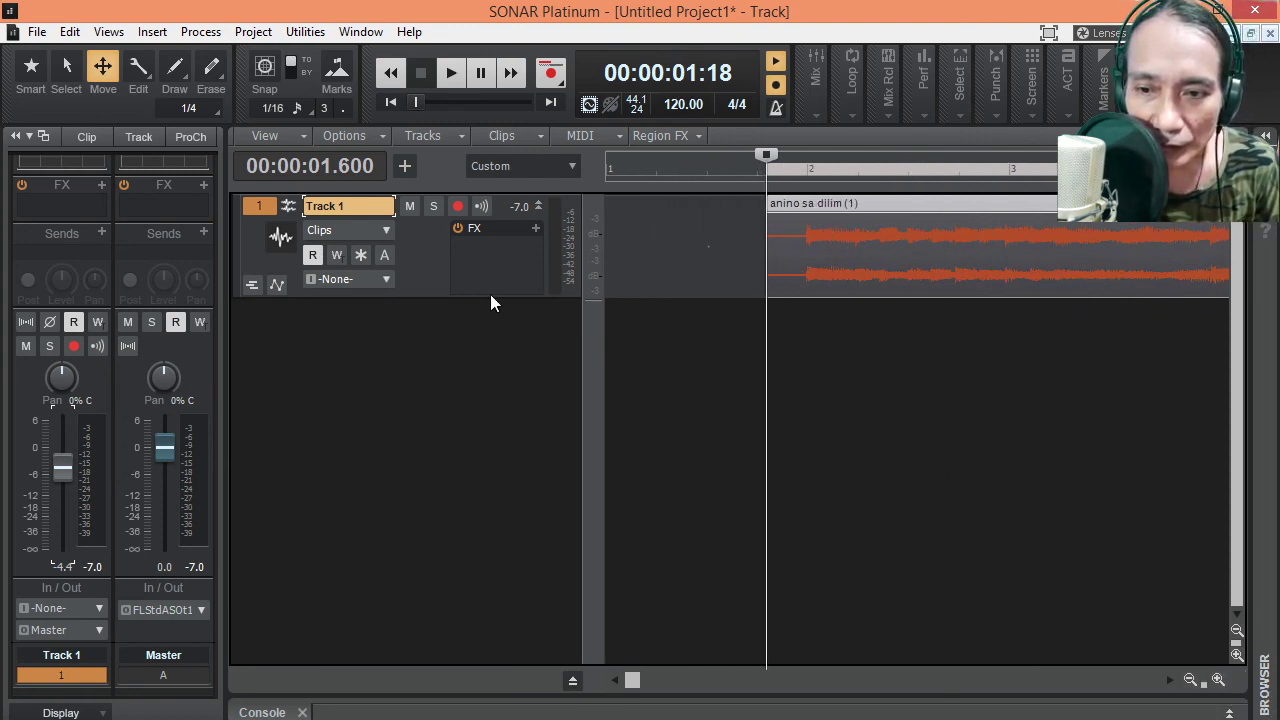
drag(490, 297, 500, 486)
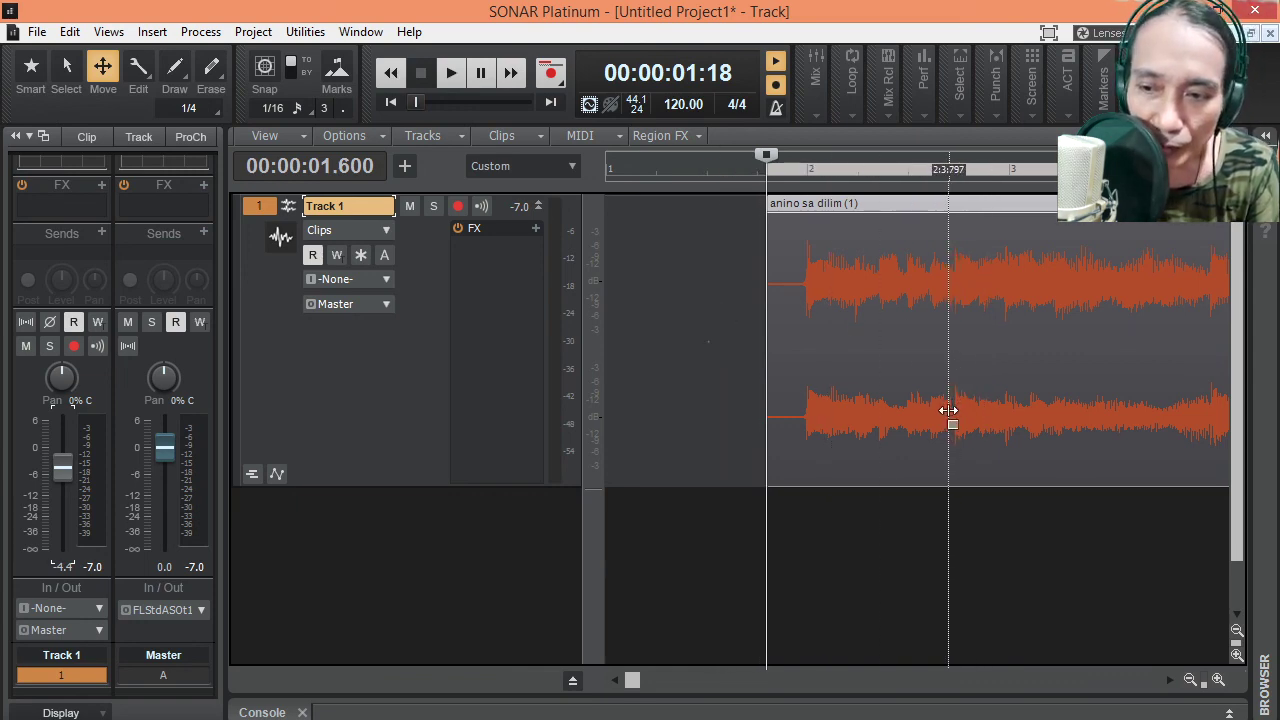
Look over the full length of the clip past its end, and return the playhead to the project start
scroll(940, 415, up, 3)
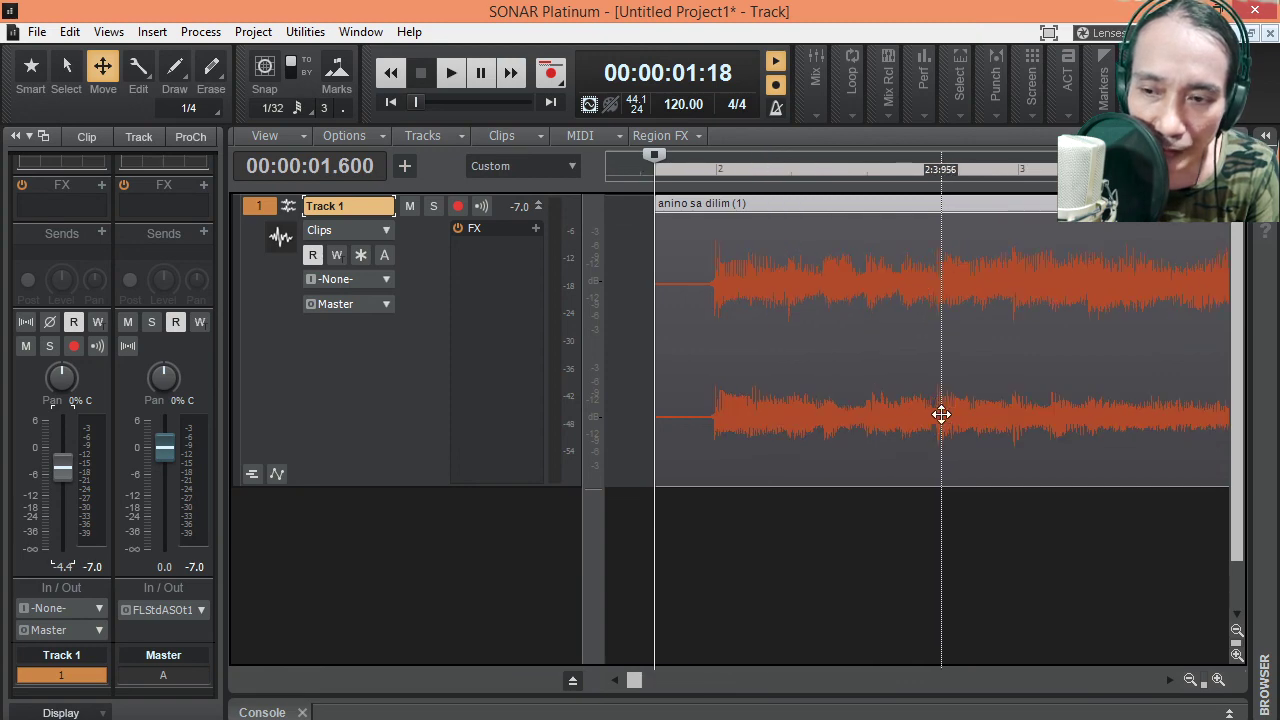
scroll(908, 415, down, 2)
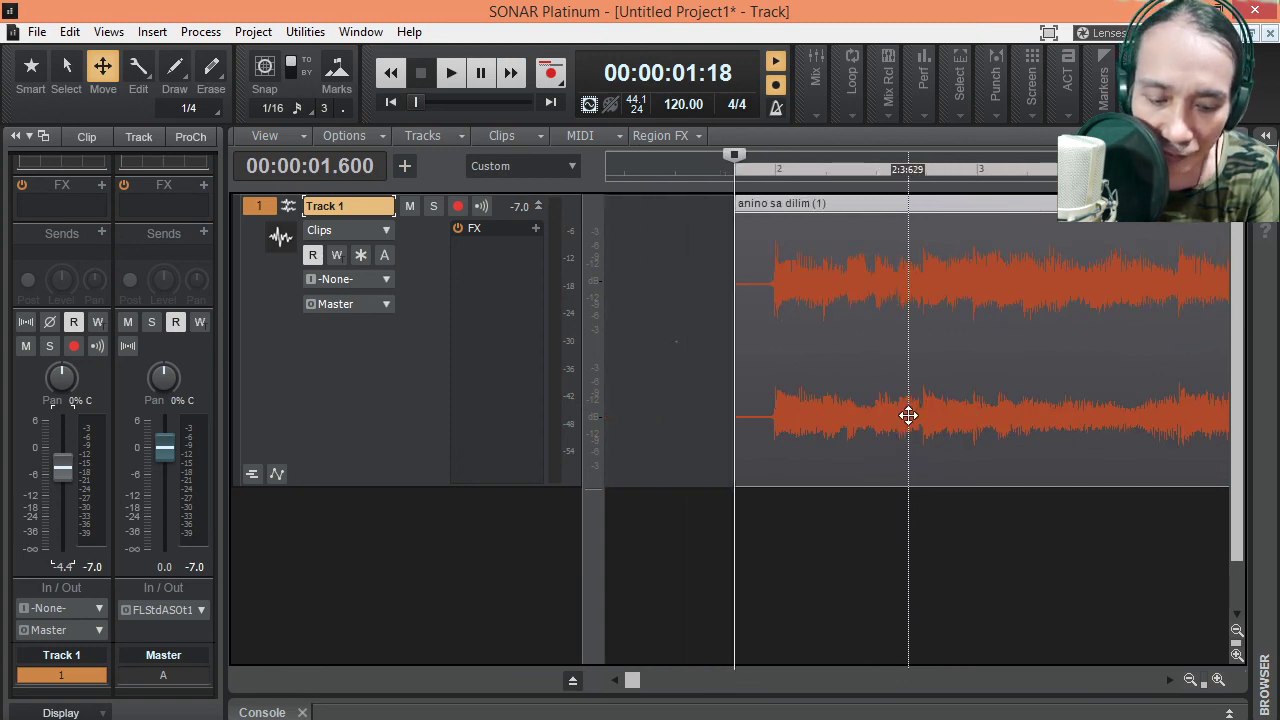
scroll(908, 415, down, 8)
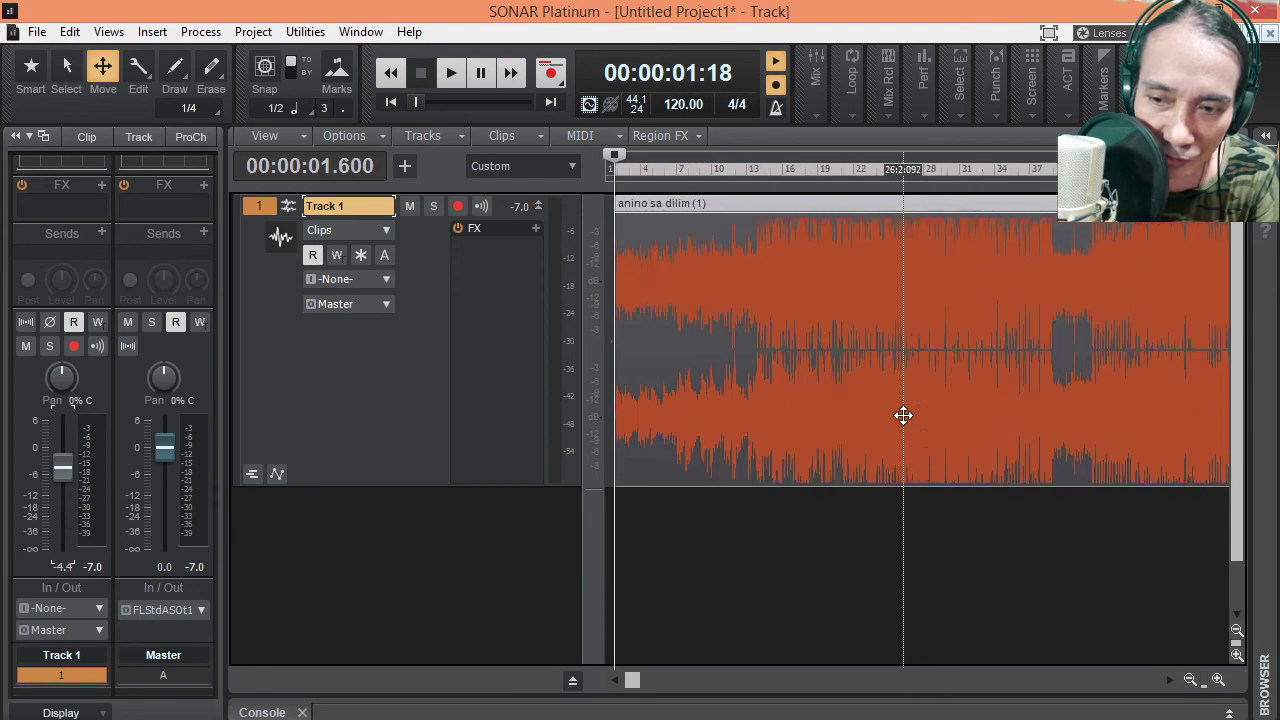
scroll(903, 415, down, 2)
scroll(901, 415, down, 2)
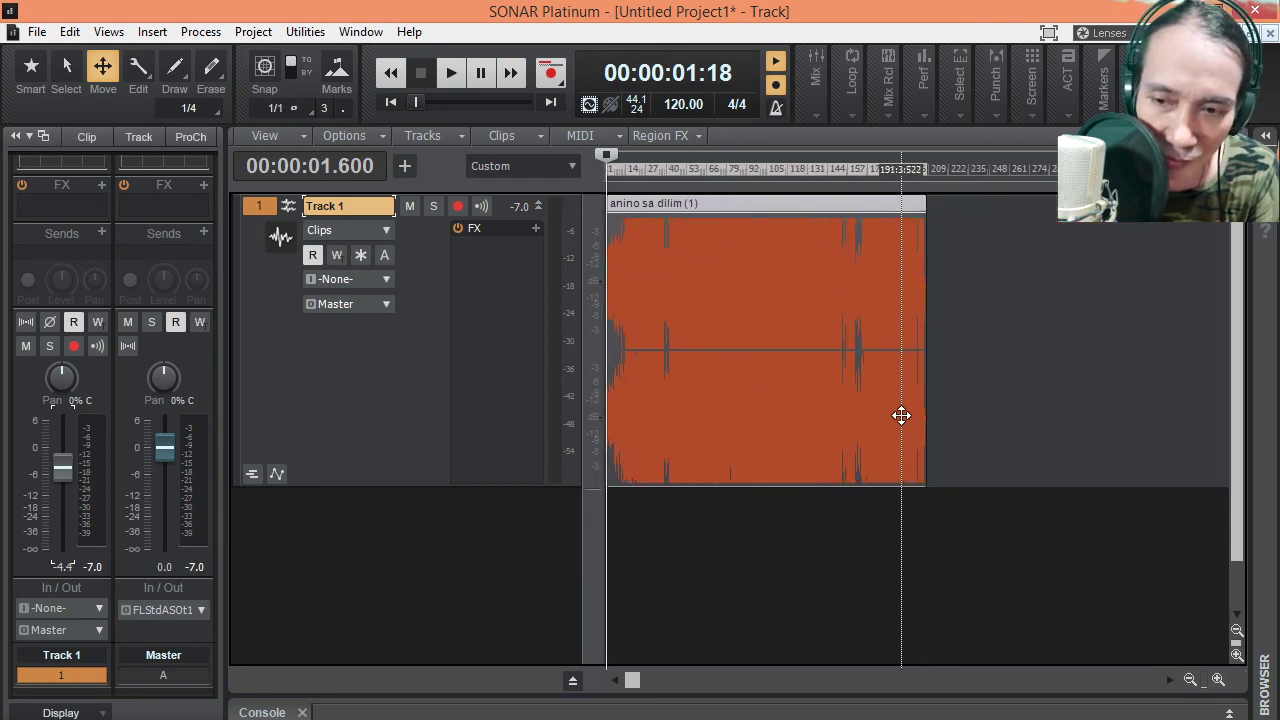
scroll(901, 415, right, 6)
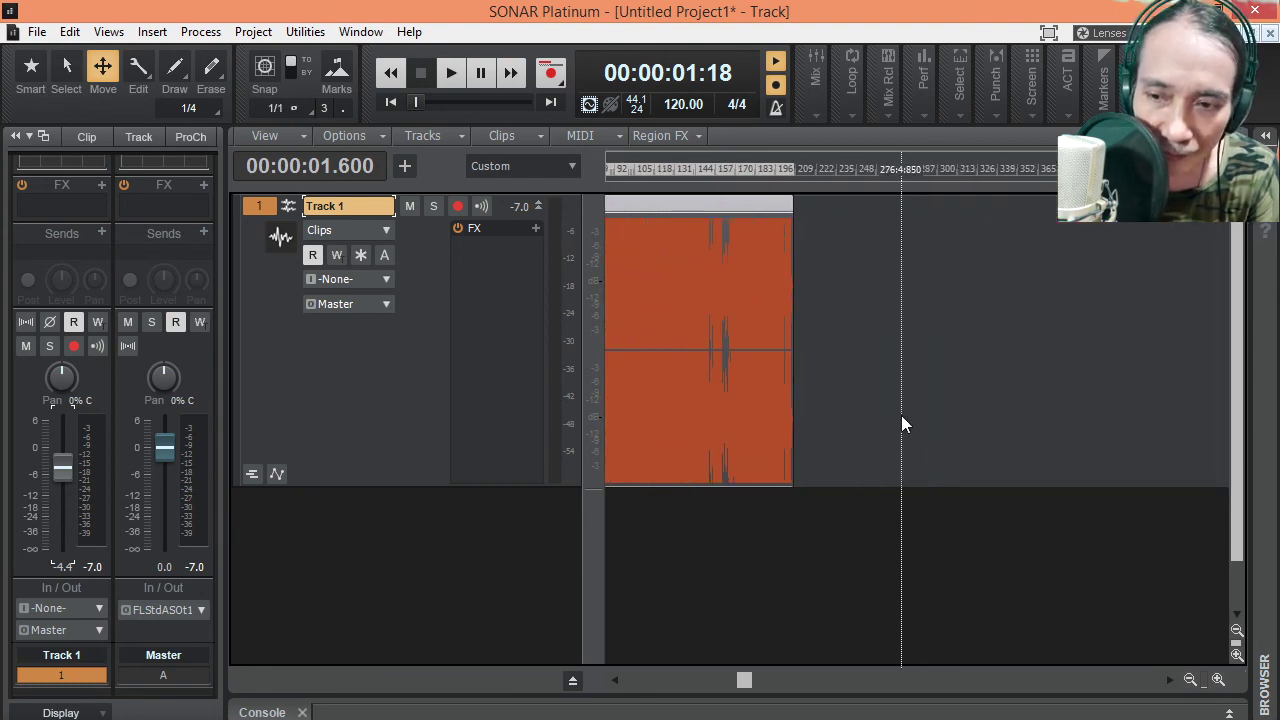
scroll(894, 415, right, 3)
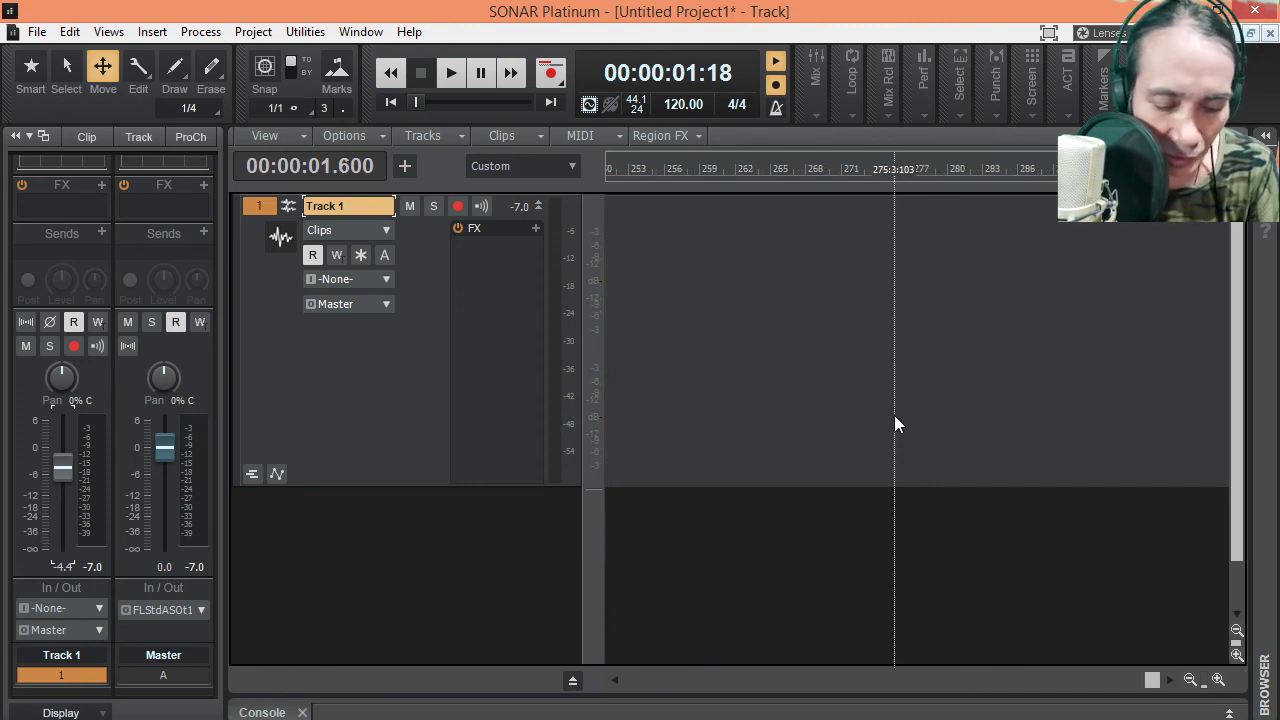
key(w)
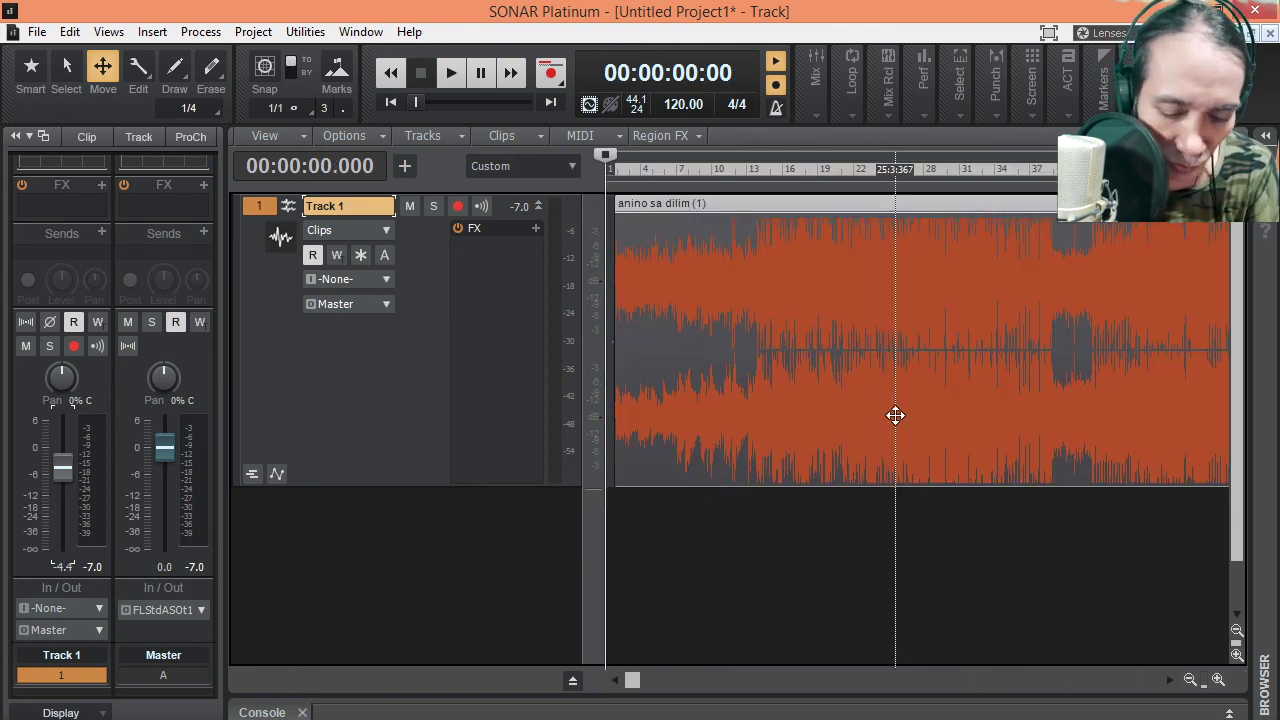
scroll(888, 399, up, 1)
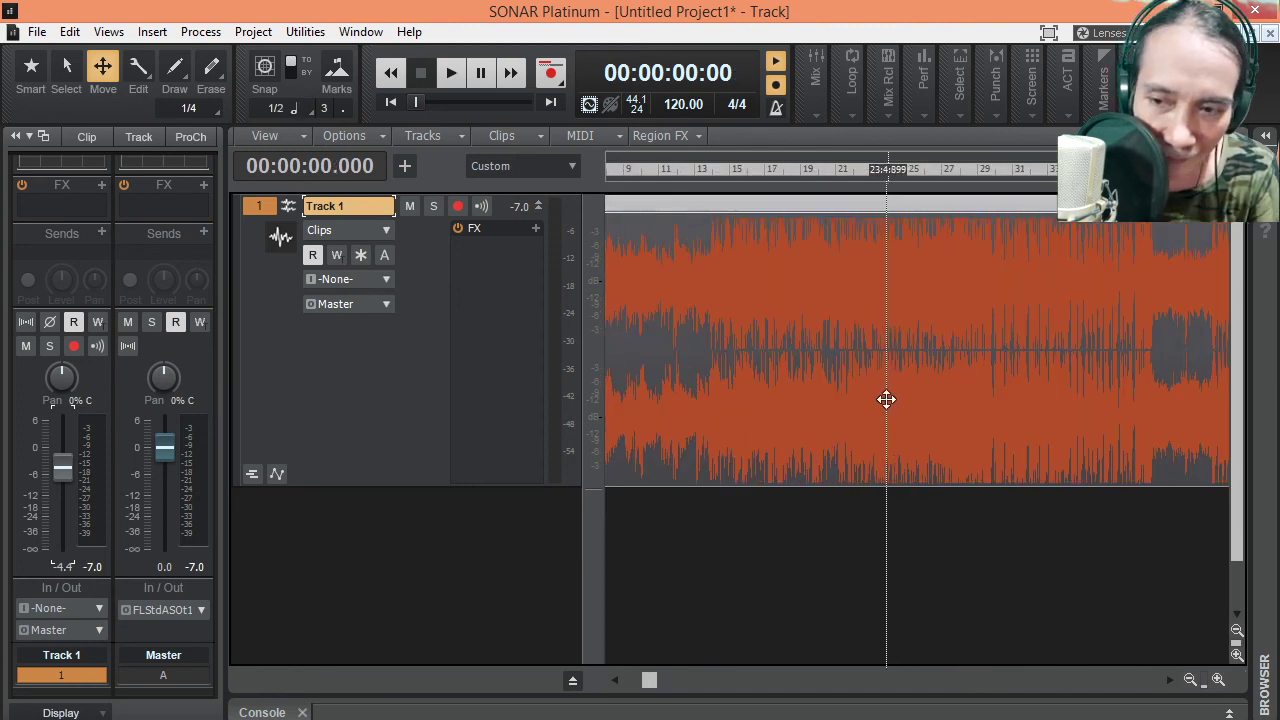
scroll(884, 400, up, 2)
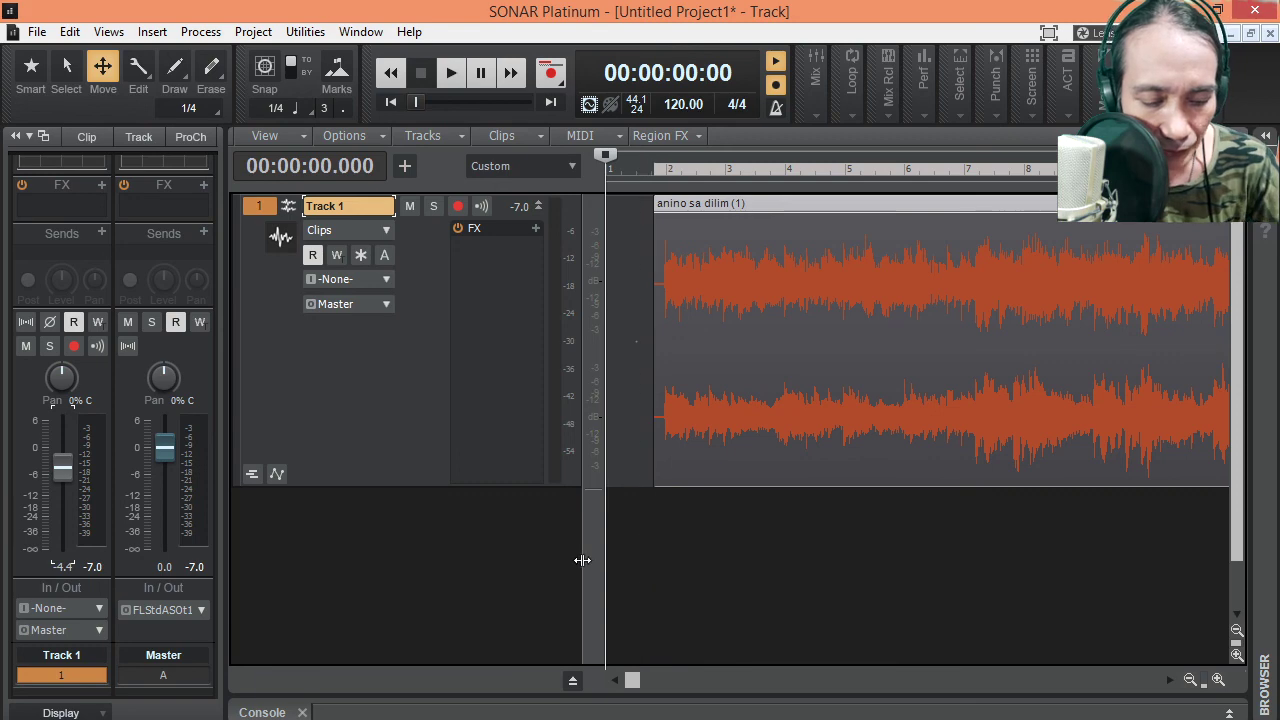
Place the playhead at 1.989 seconds near the clip's first sound and inspect the waveform's onset against 2:01:000 in close detail
key(ctrl+Page_Down)
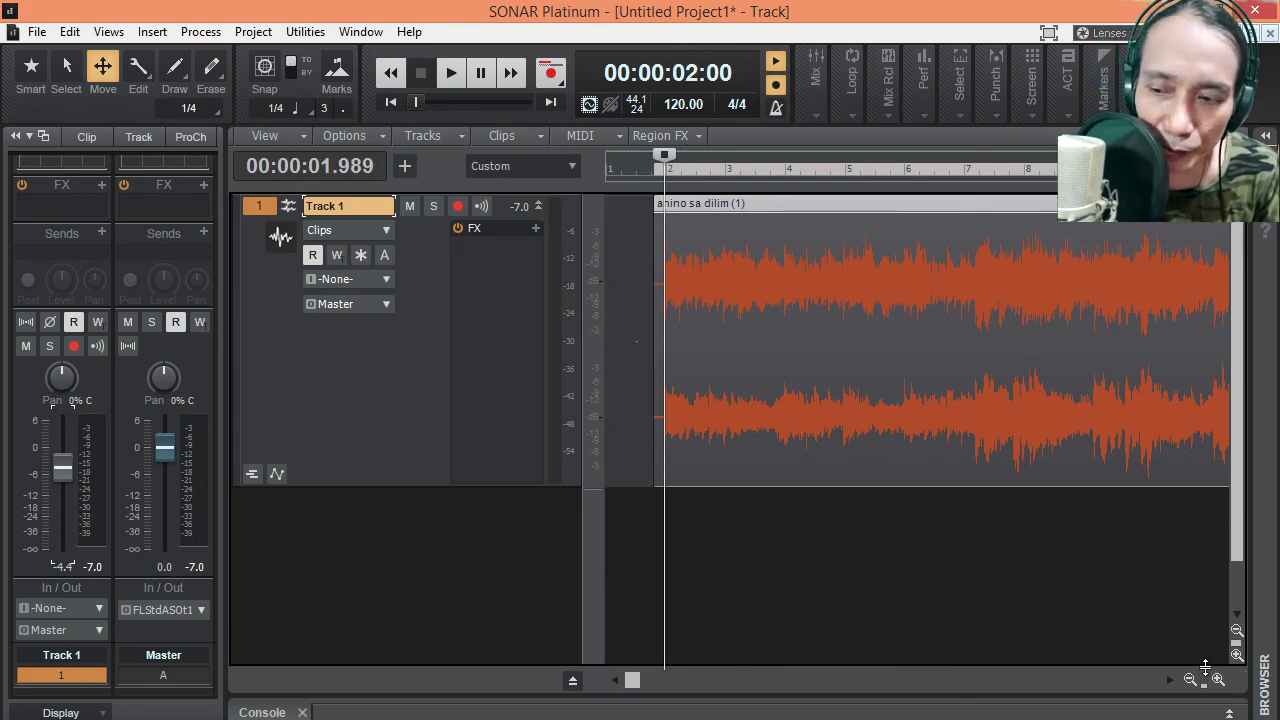
click(1218, 680)
click(1218, 680)
click(1218, 680)
click(1218, 680)
click(1218, 680)
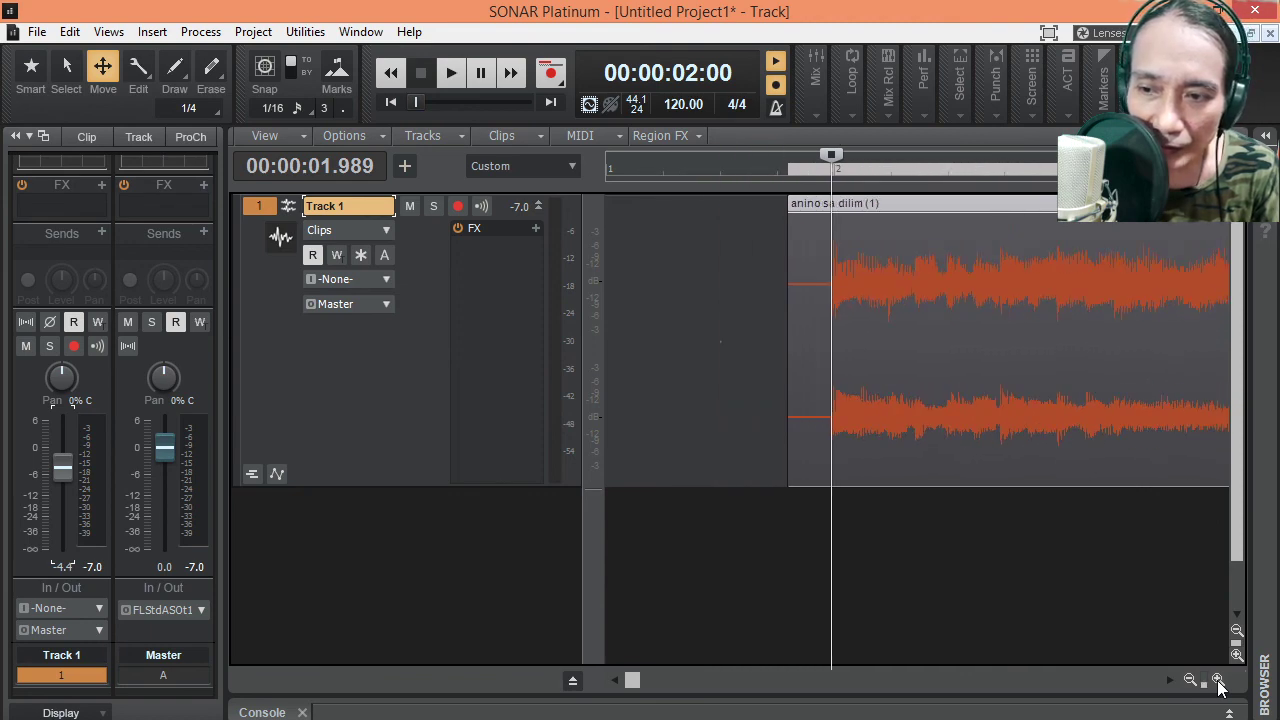
click(1218, 680)
click(1218, 680)
click(1218, 680)
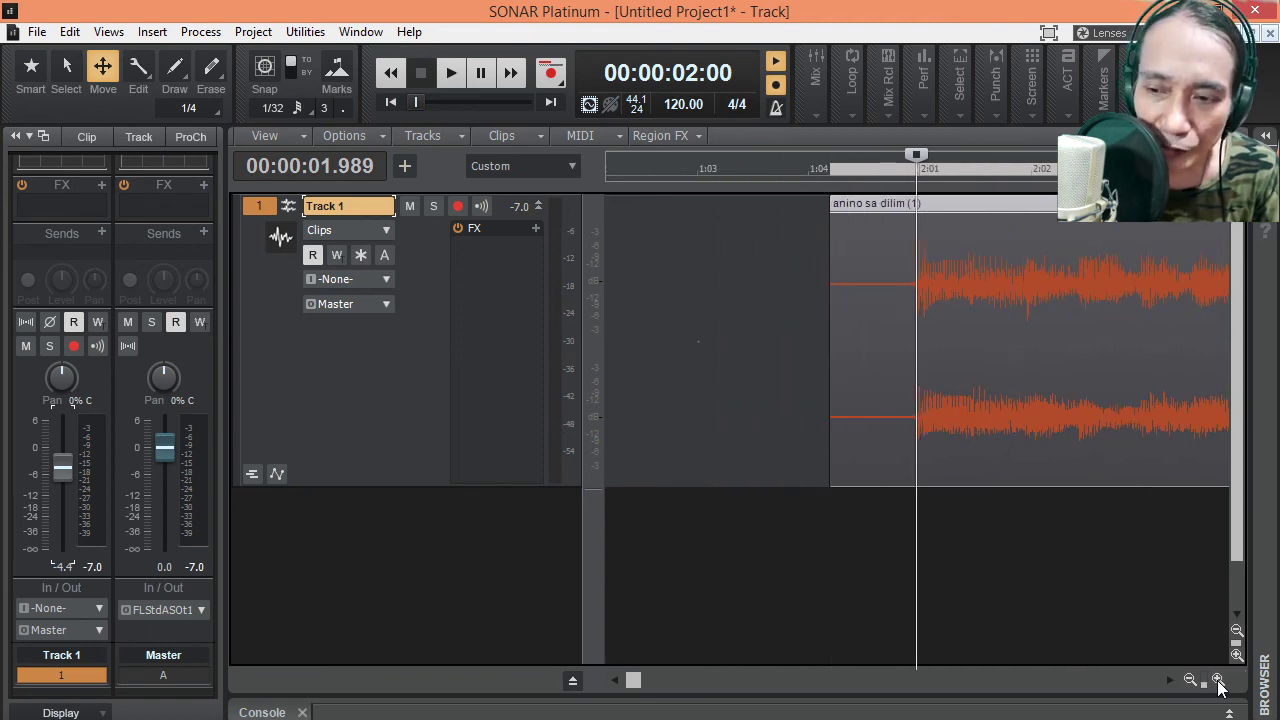
click(1218, 680)
click(1218, 680)
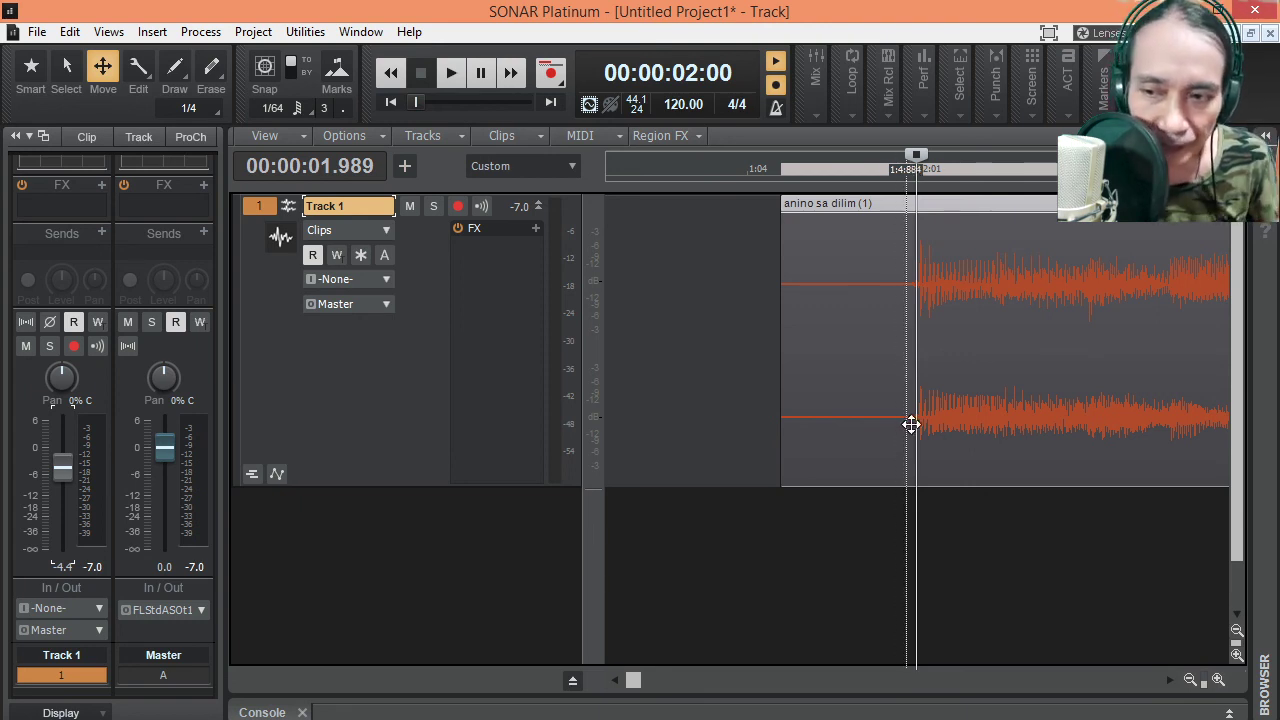
click(1218, 679)
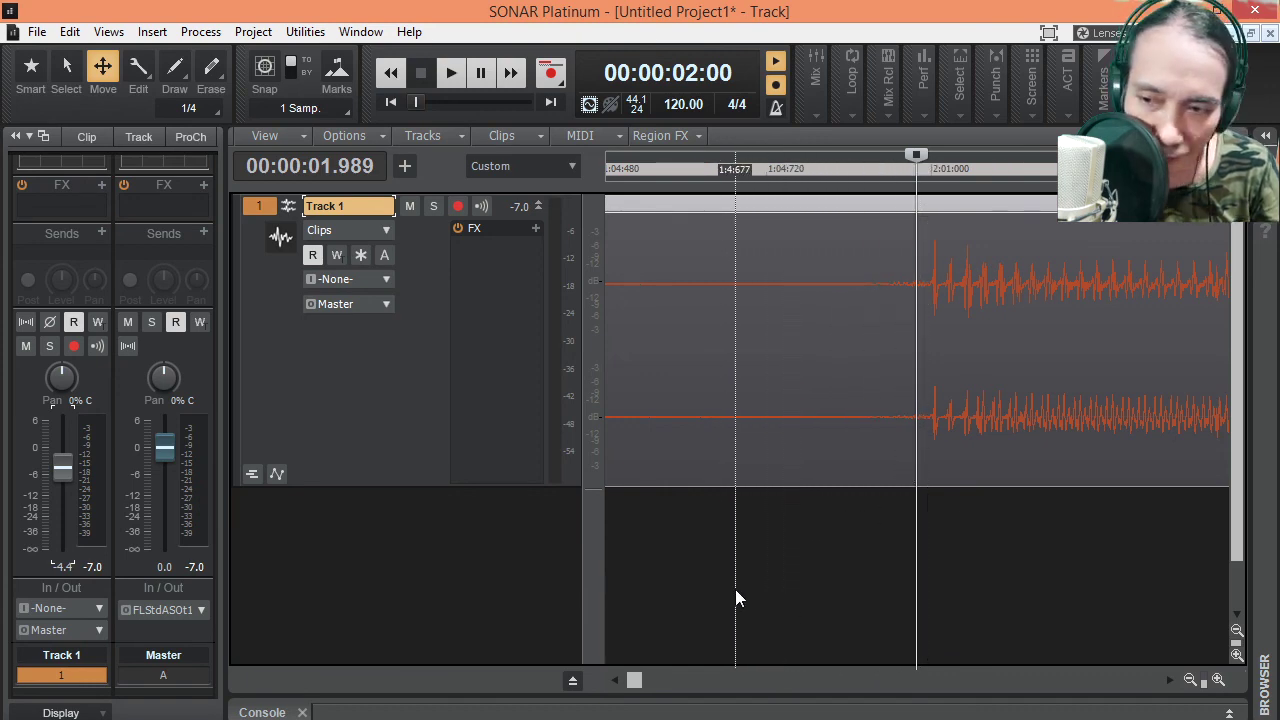
Reposition the playhead on the onset of the clip's first sound at 2.000 seconds
key(ctrl+Right)
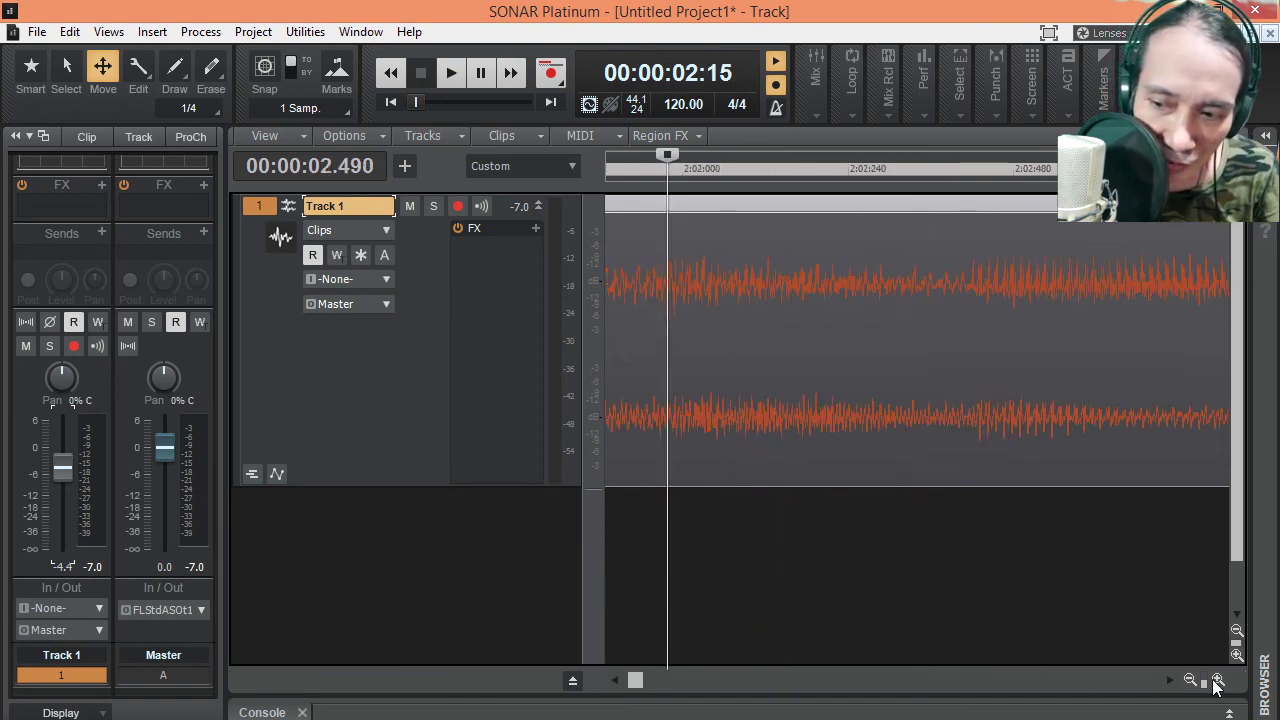
click(1190, 679)
click(1190, 679)
click(1190, 679)
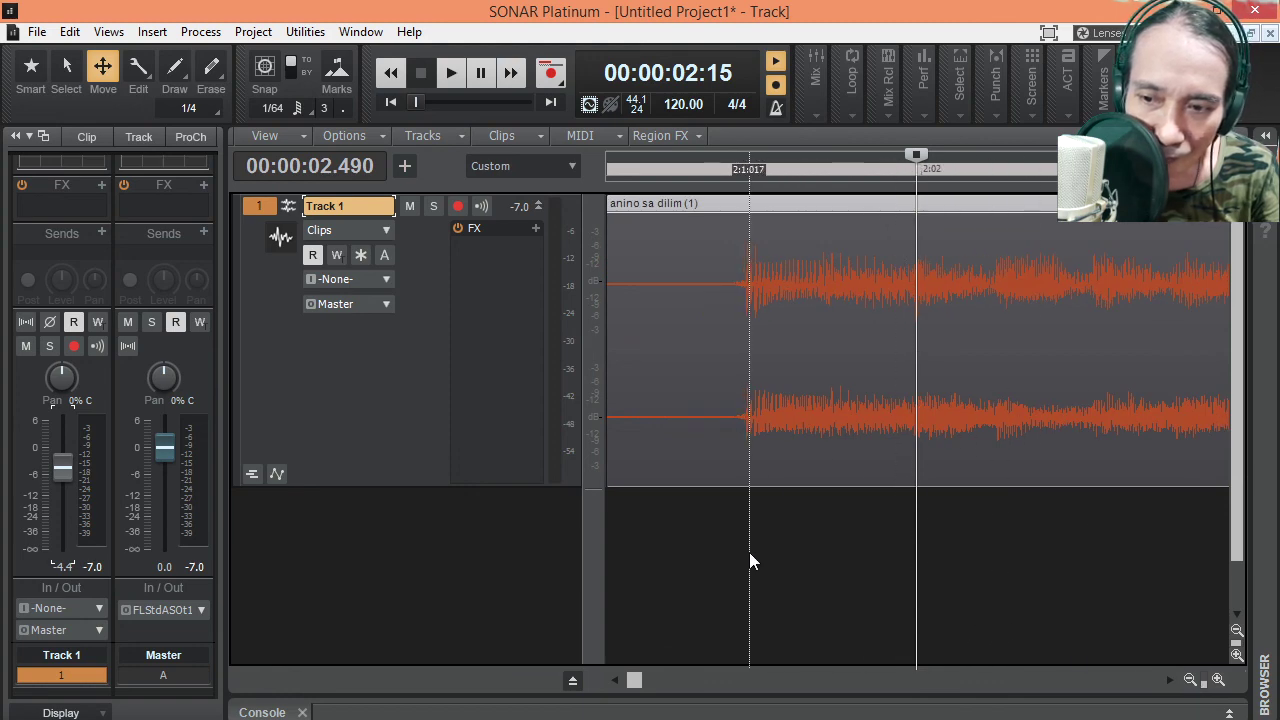
click(750, 560)
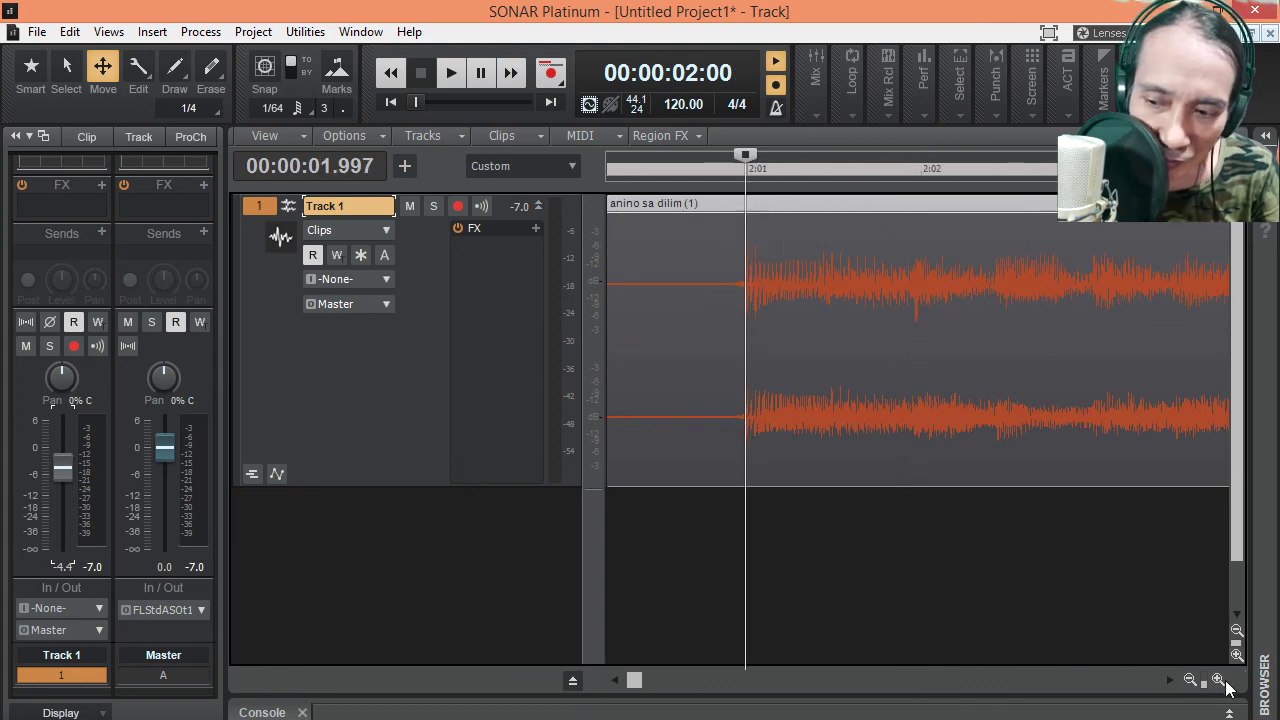
click(1219, 680)
click(1219, 680)
click(1219, 680)
click(1219, 680)
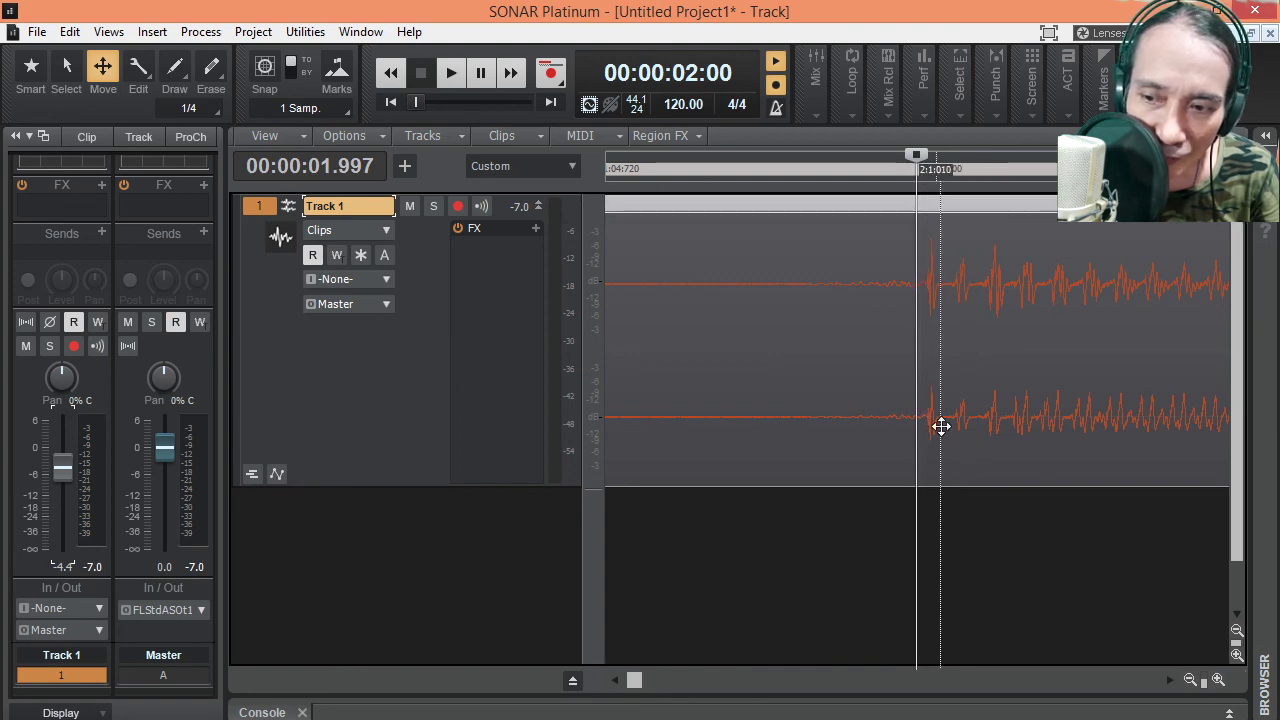
click(924, 517)
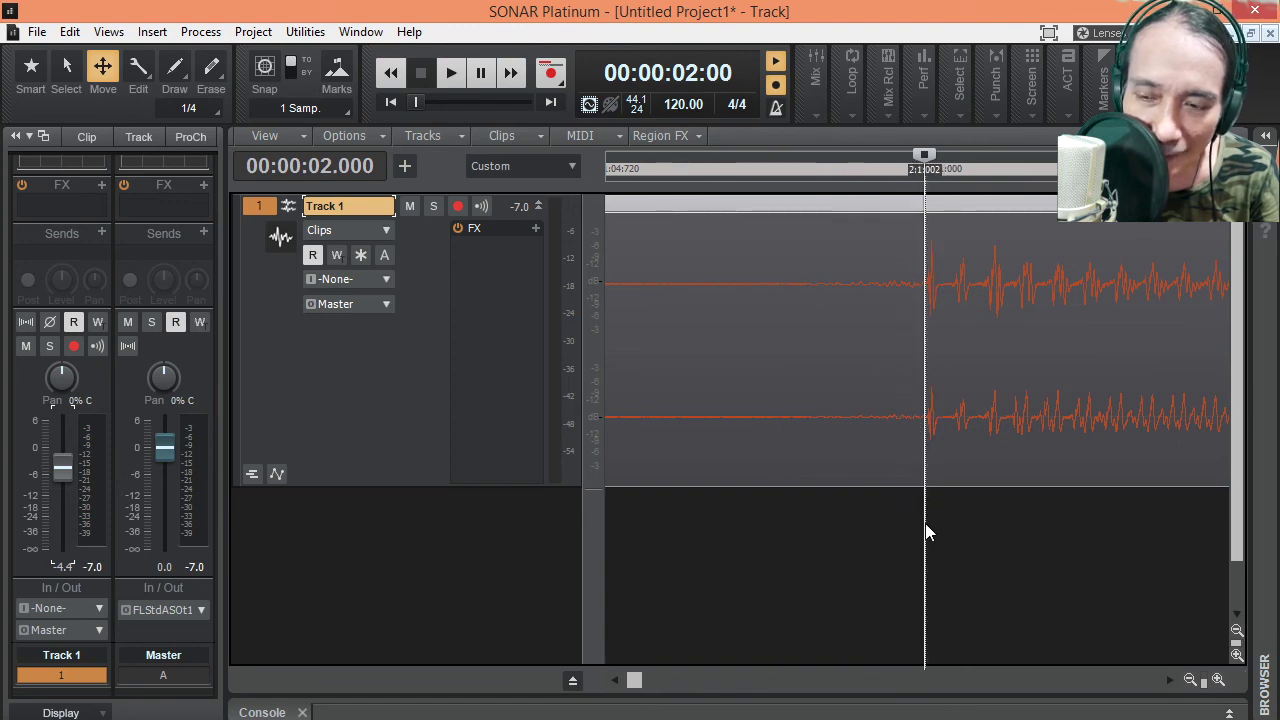
Place the playhead slightly before the first sound at 1.982 seconds and play the clip briefly
click(1190, 679)
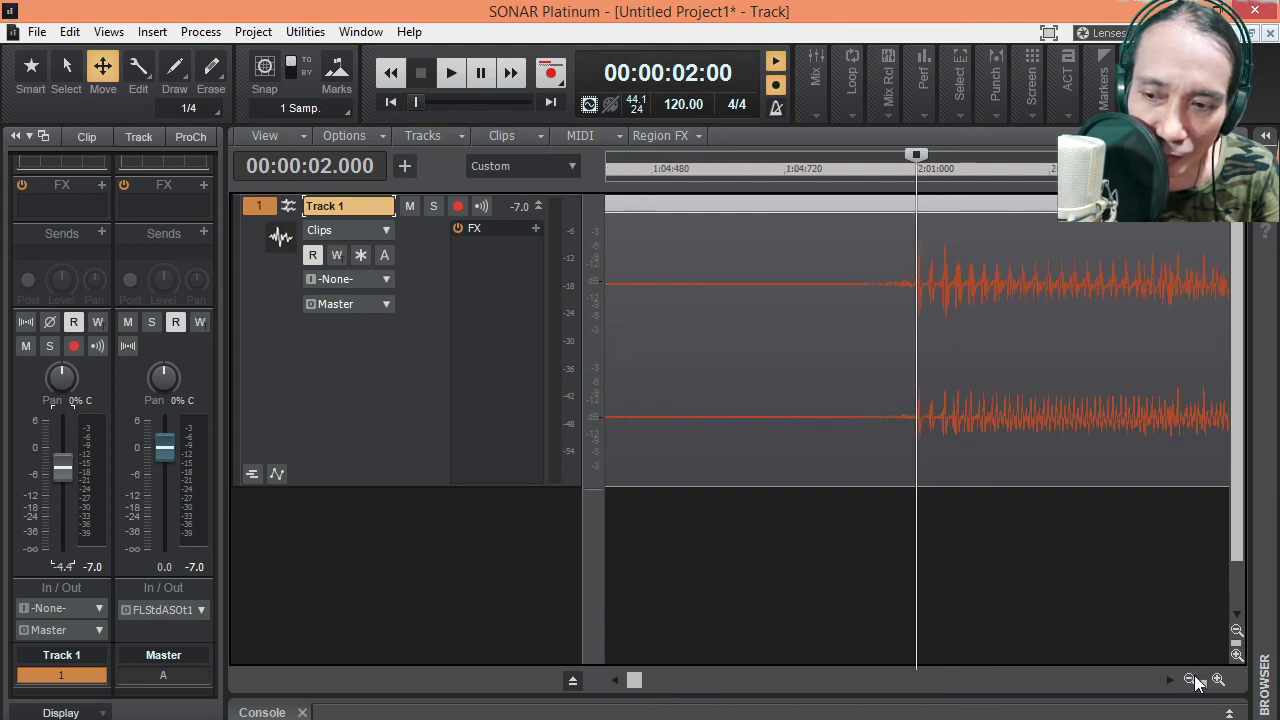
click(1190, 679)
click(1190, 679)
click(908, 561)
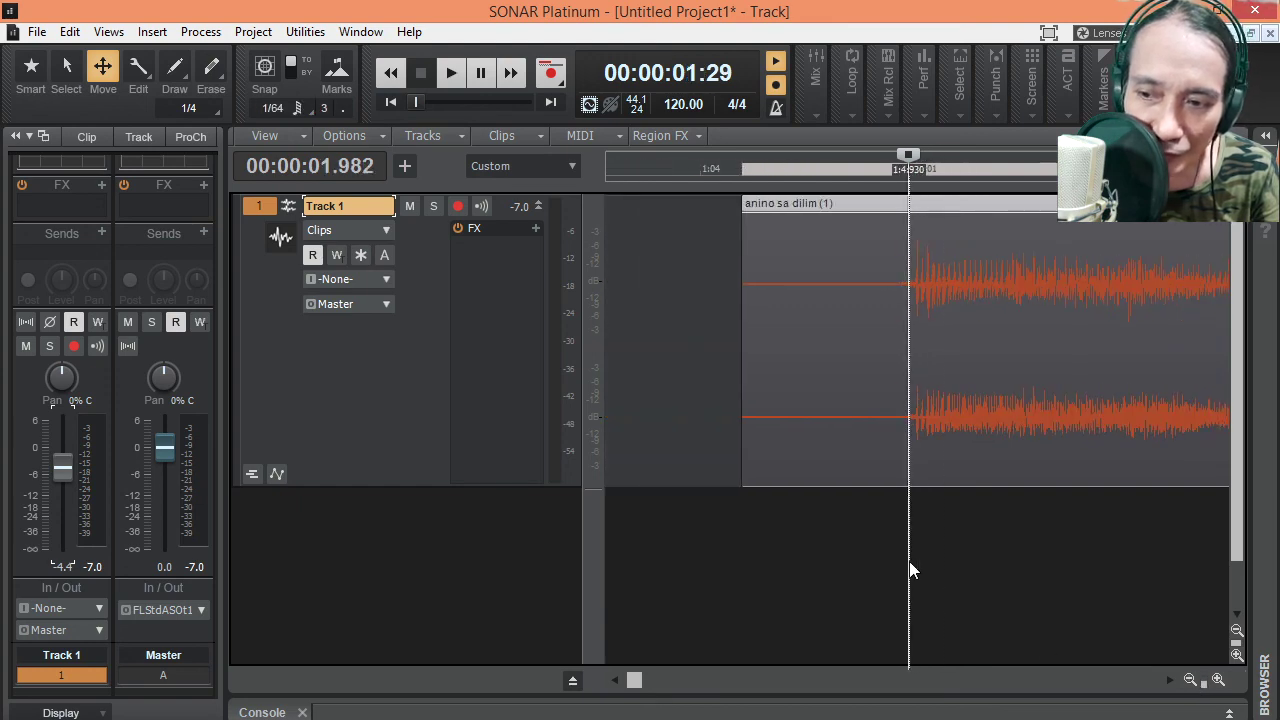
click(1218, 679)
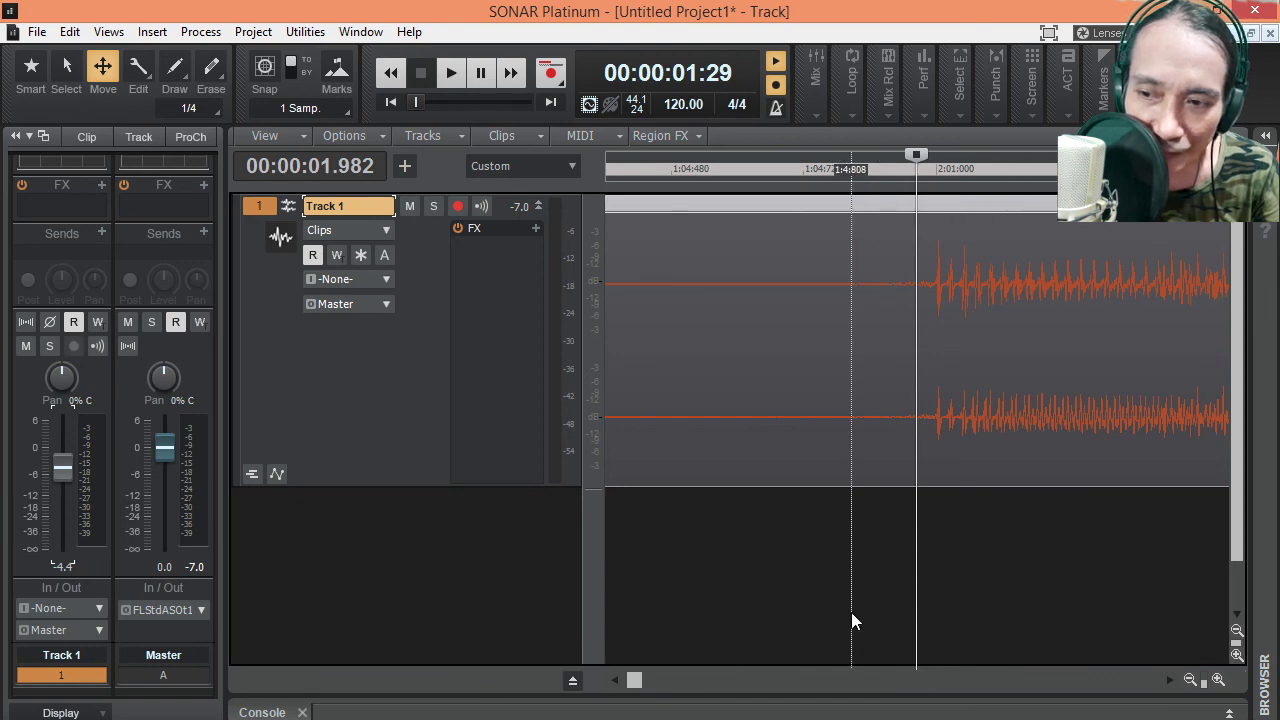
key(space)
key(space)
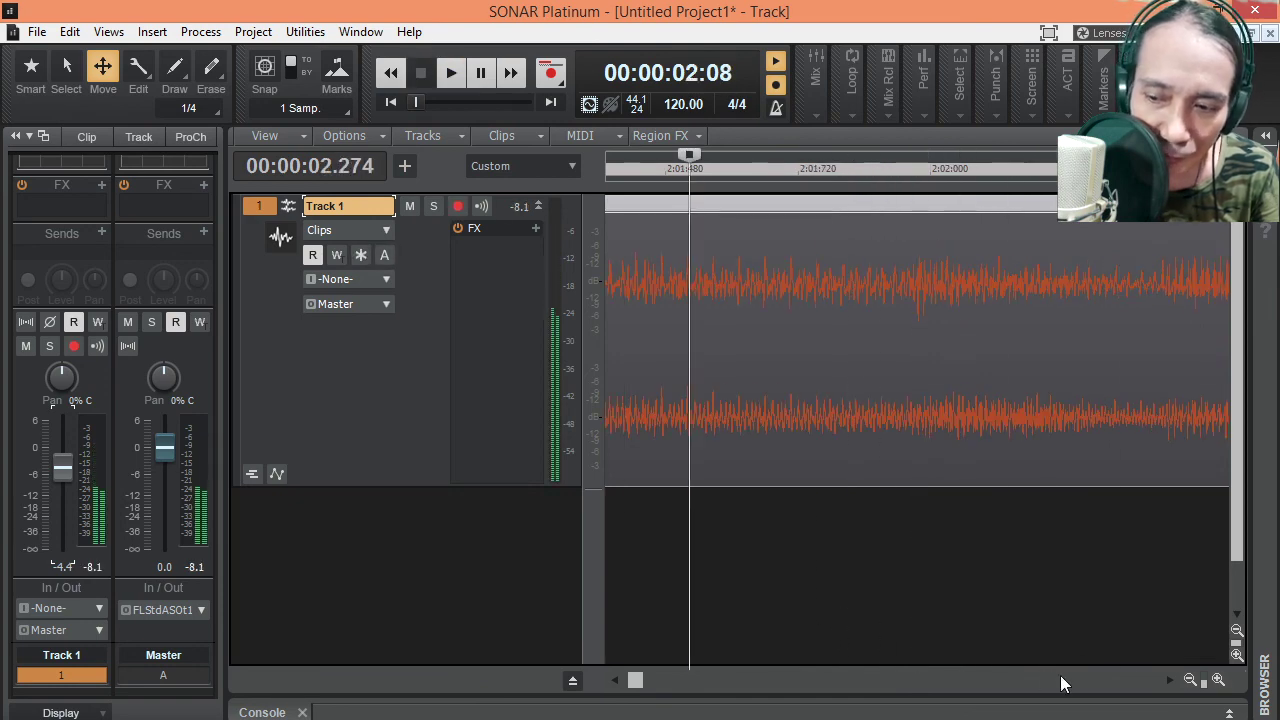
Move the playhead to 1.989 seconds, just ahead of the first sound, and check the clip's start with a short playback
click(1190, 679)
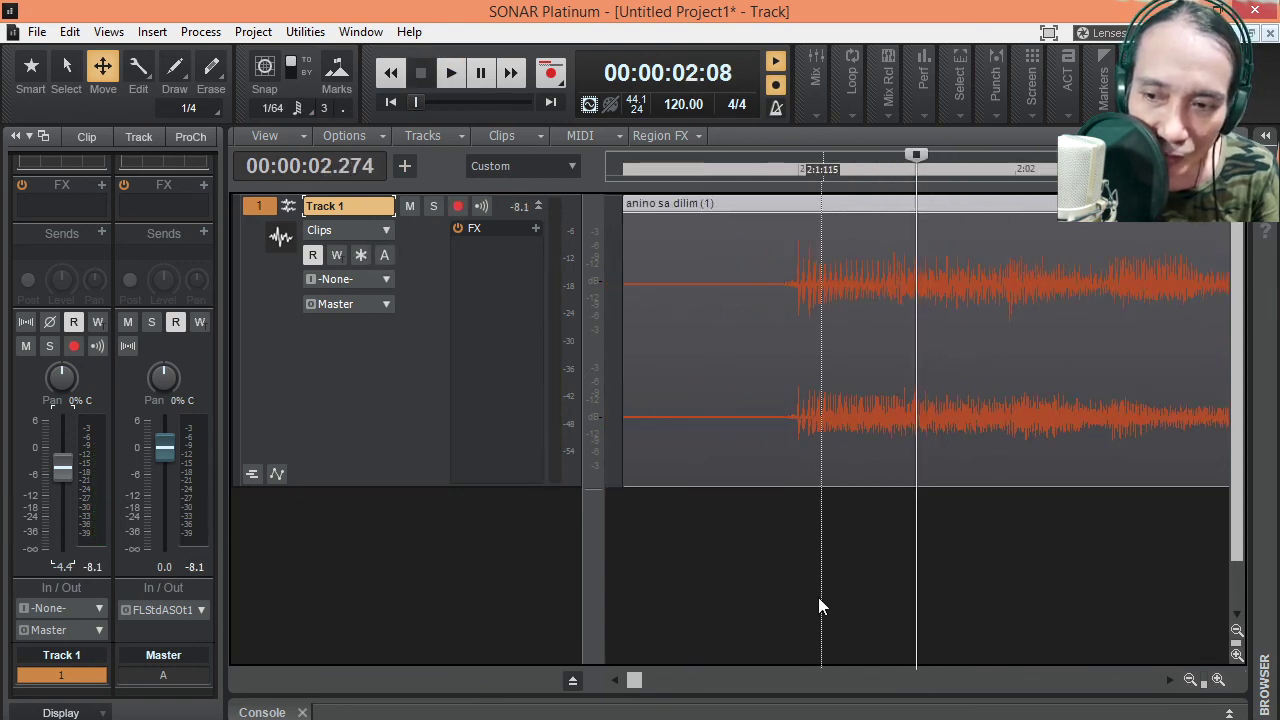
click(744, 574)
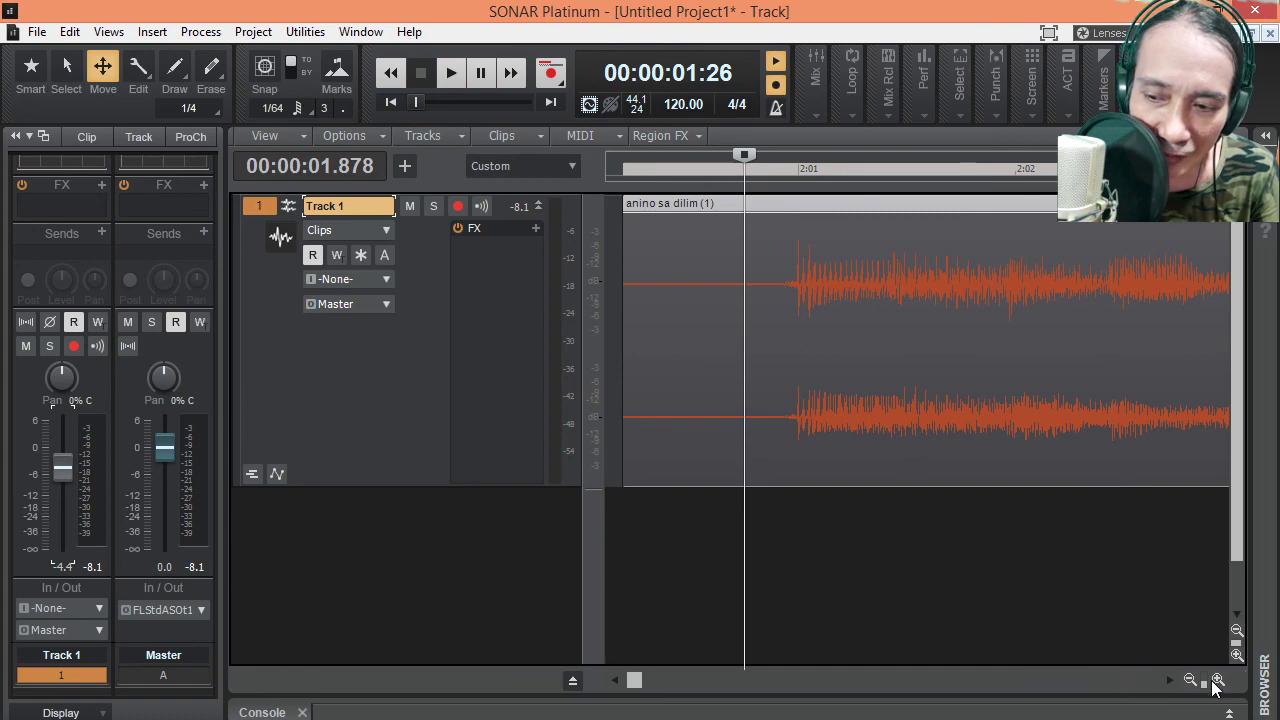
click(1217, 680)
click(1217, 680)
click(1217, 680)
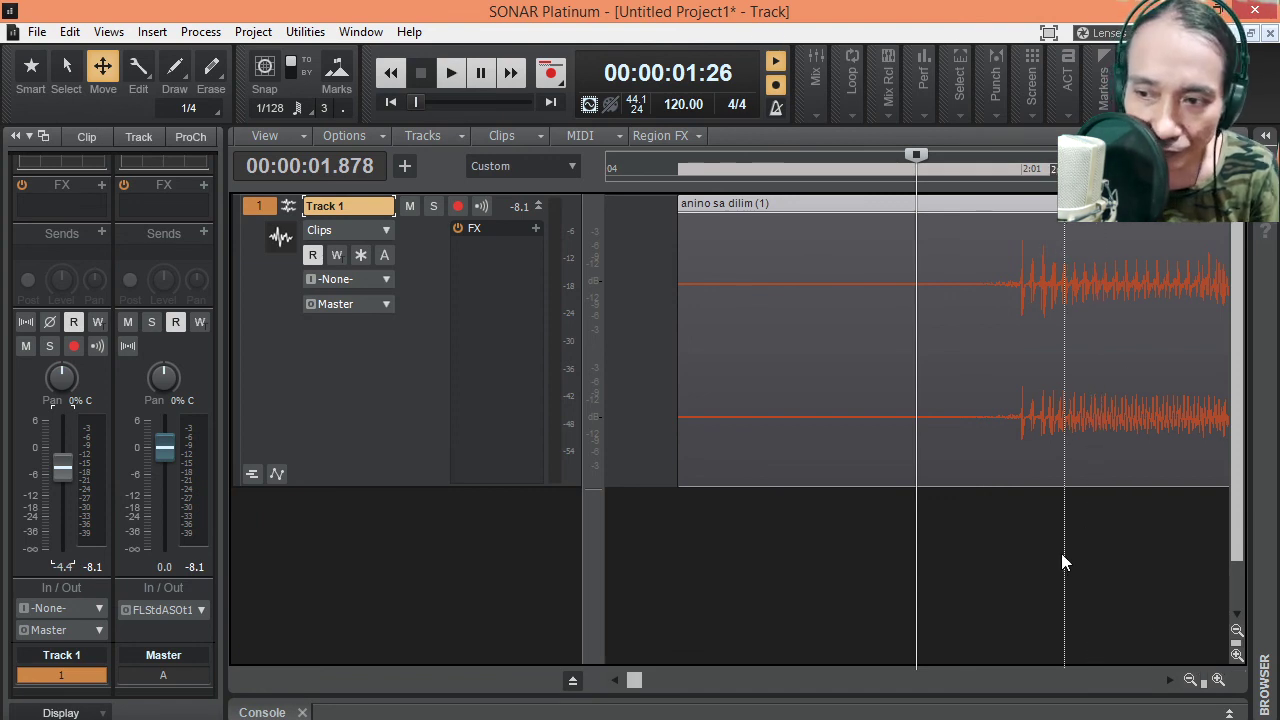
click(1020, 600)
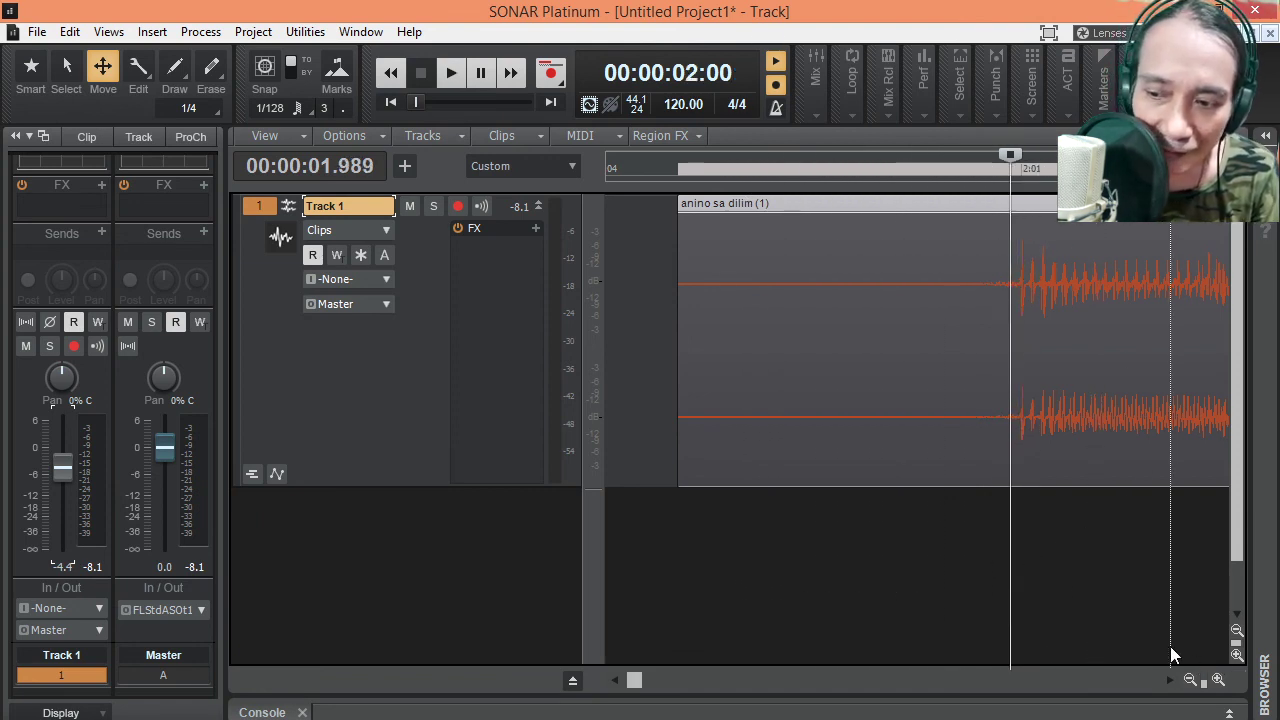
click(1217, 680)
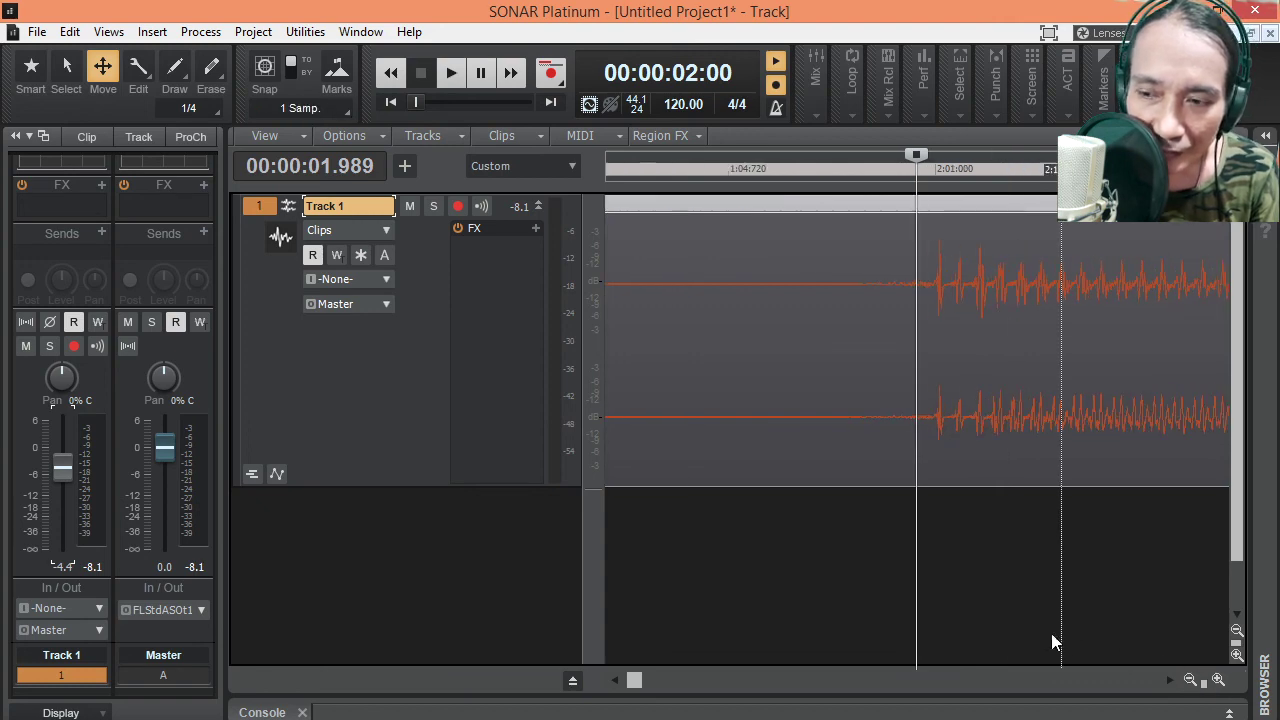
key(space)
key(space)
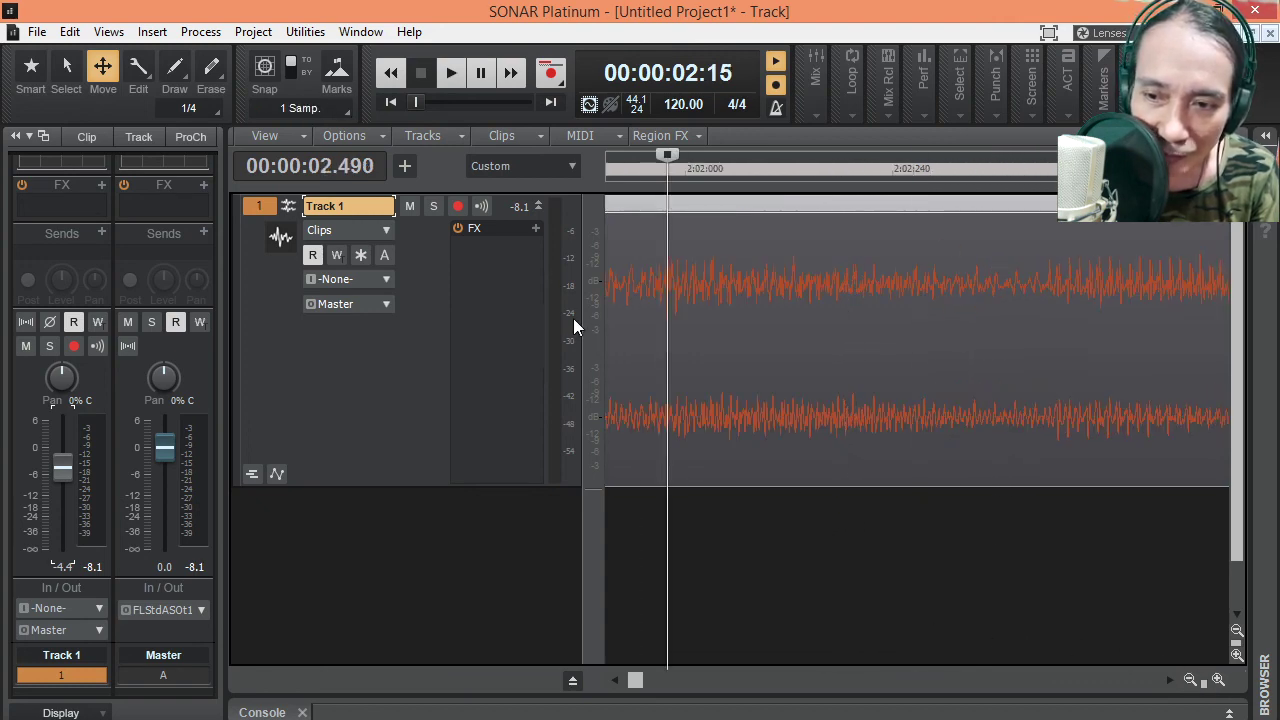
click(1190, 680)
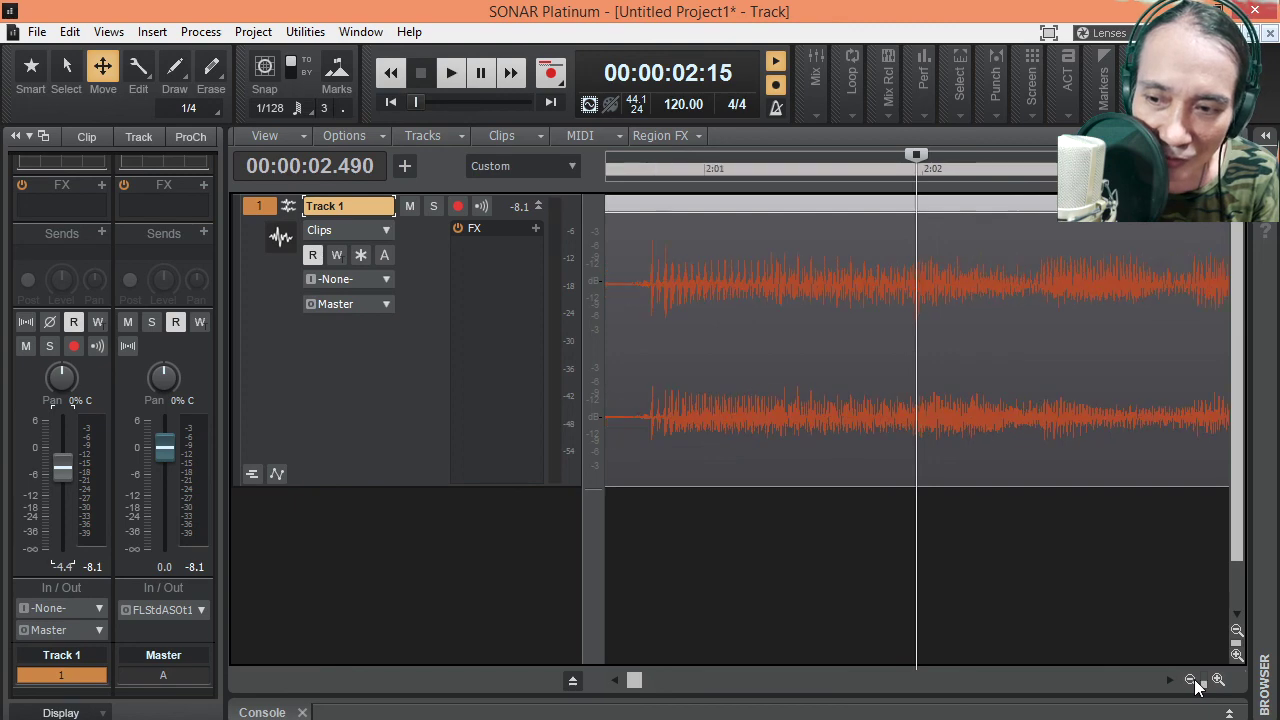
Place the playhead at 1.997 seconds and inspect the waveform's onset against 2:01:000 in close detail
click(749, 545)
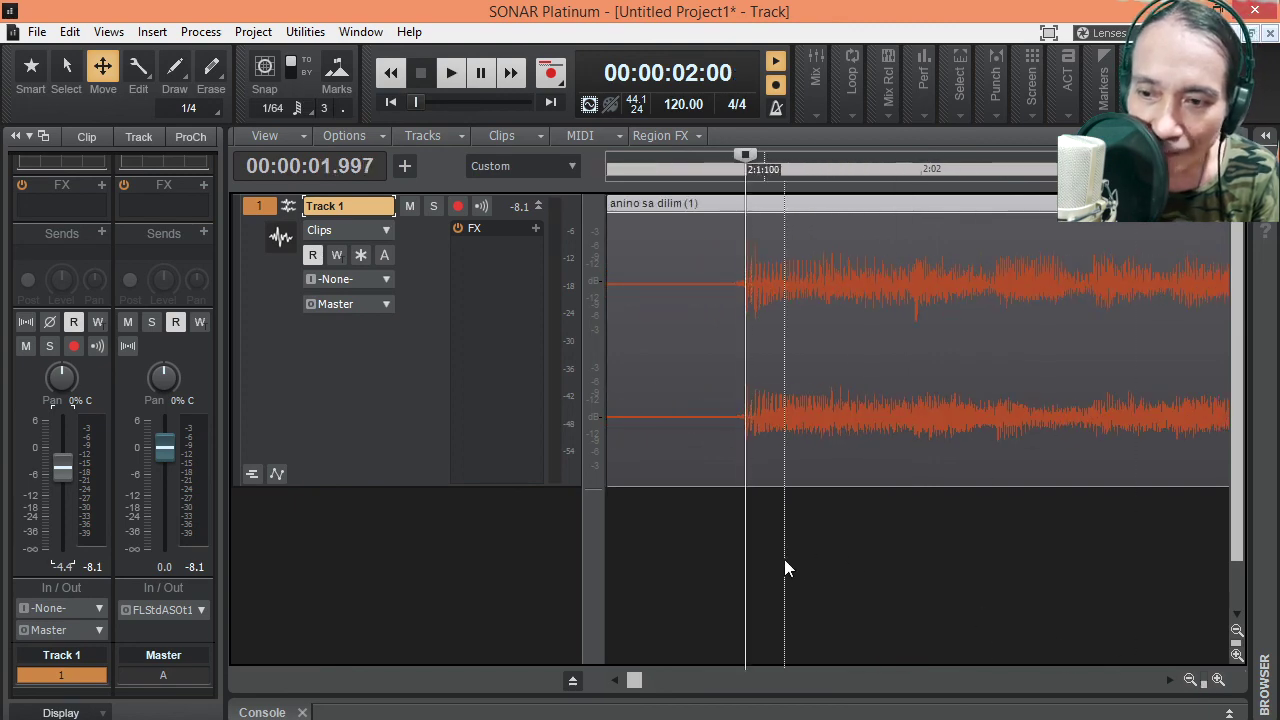
click(1217, 680)
click(1217, 680)
click(1217, 680)
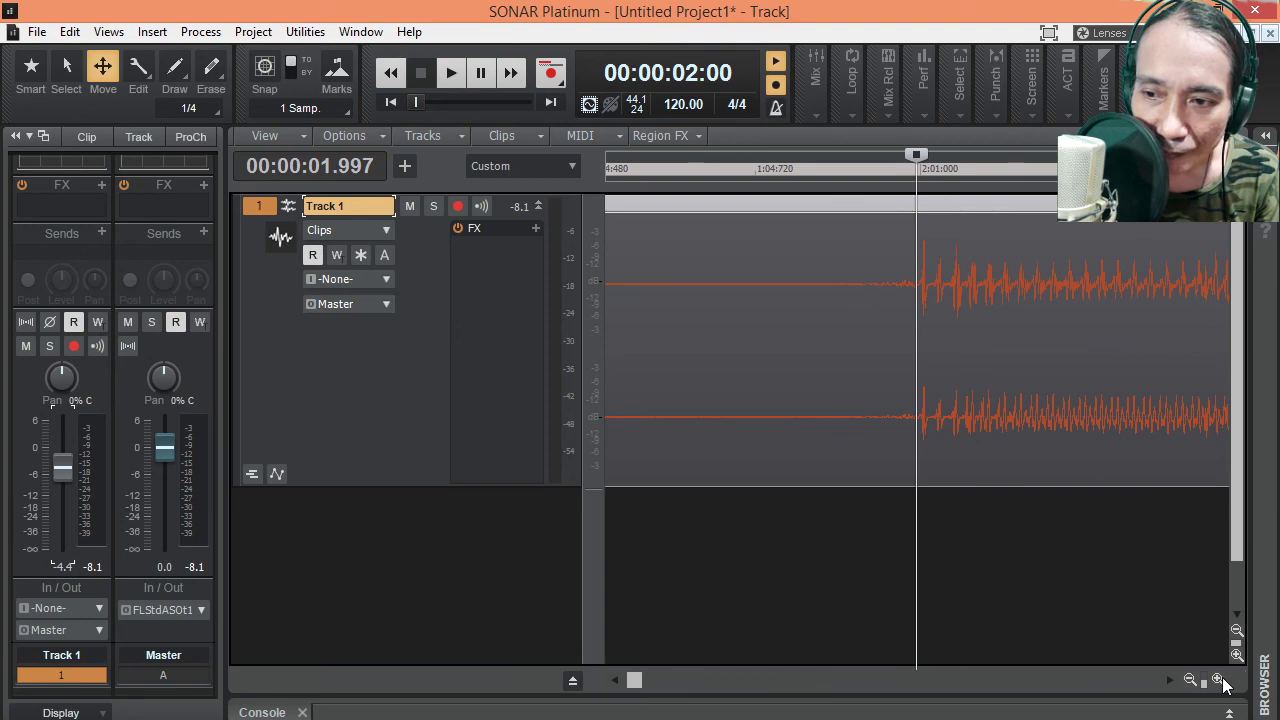
Place the playhead in the silence before the first sound and advance it to the transient at 1.989 seconds
click(693, 588)
click(1189, 680)
click(1189, 680)
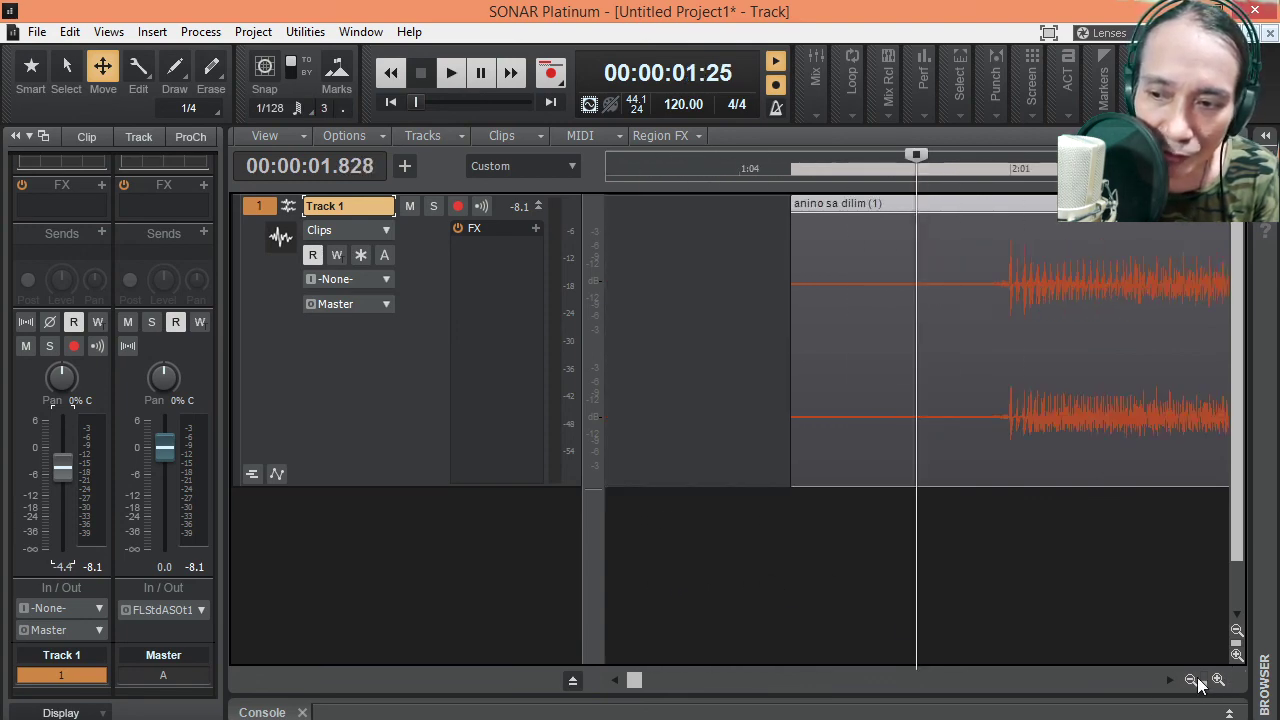
click(1189, 680)
key(Tab)
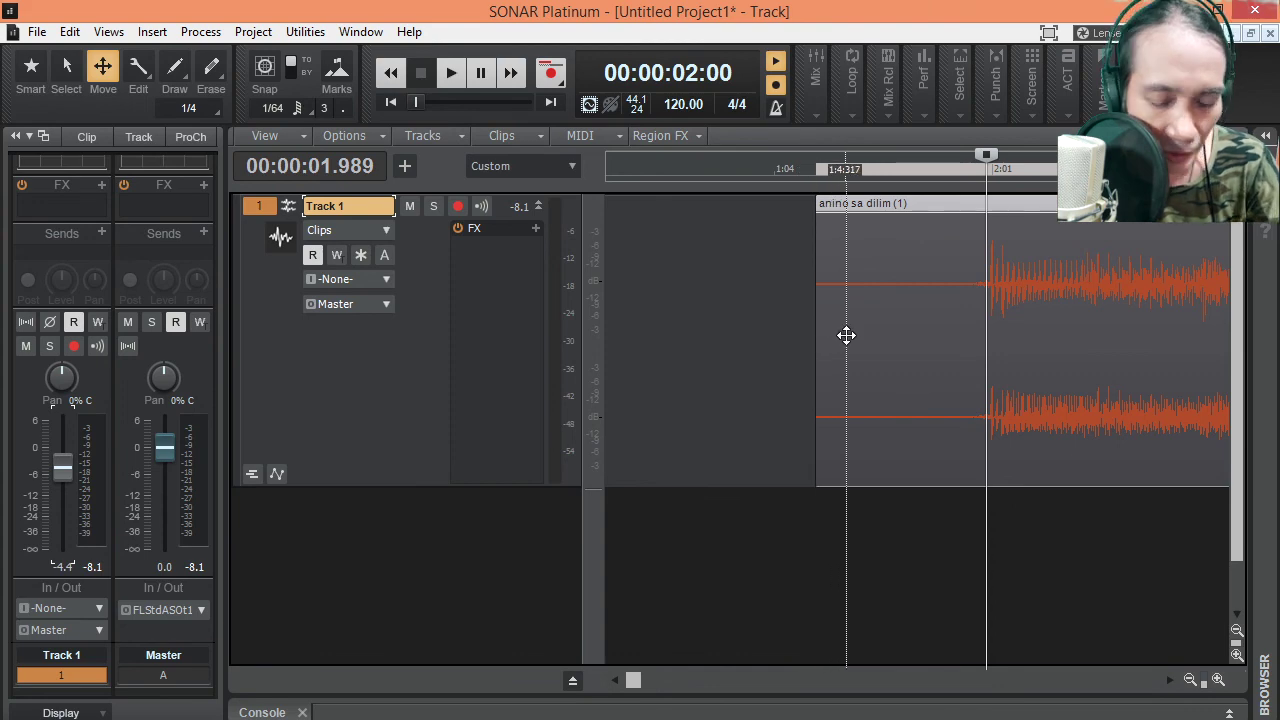
key(shift+m)
click(758, 248)
click(152, 33)
mouse_move(186, 36)
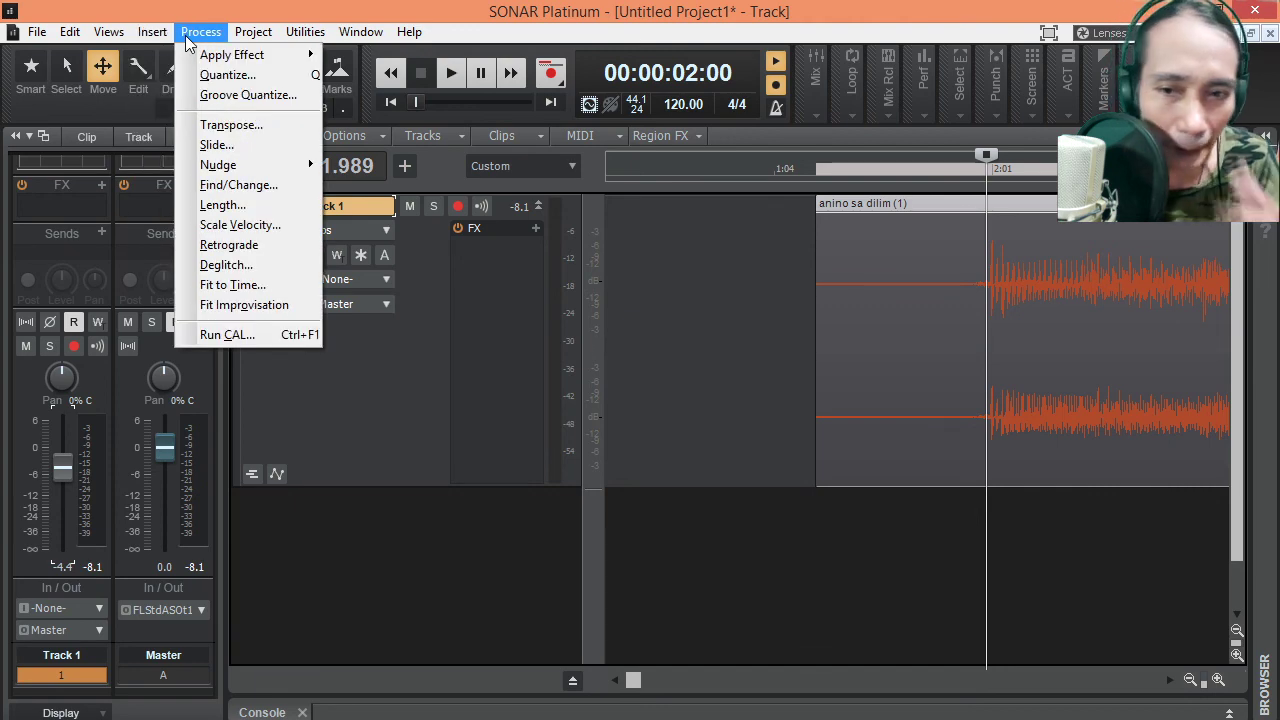
mouse_move(256, 48)
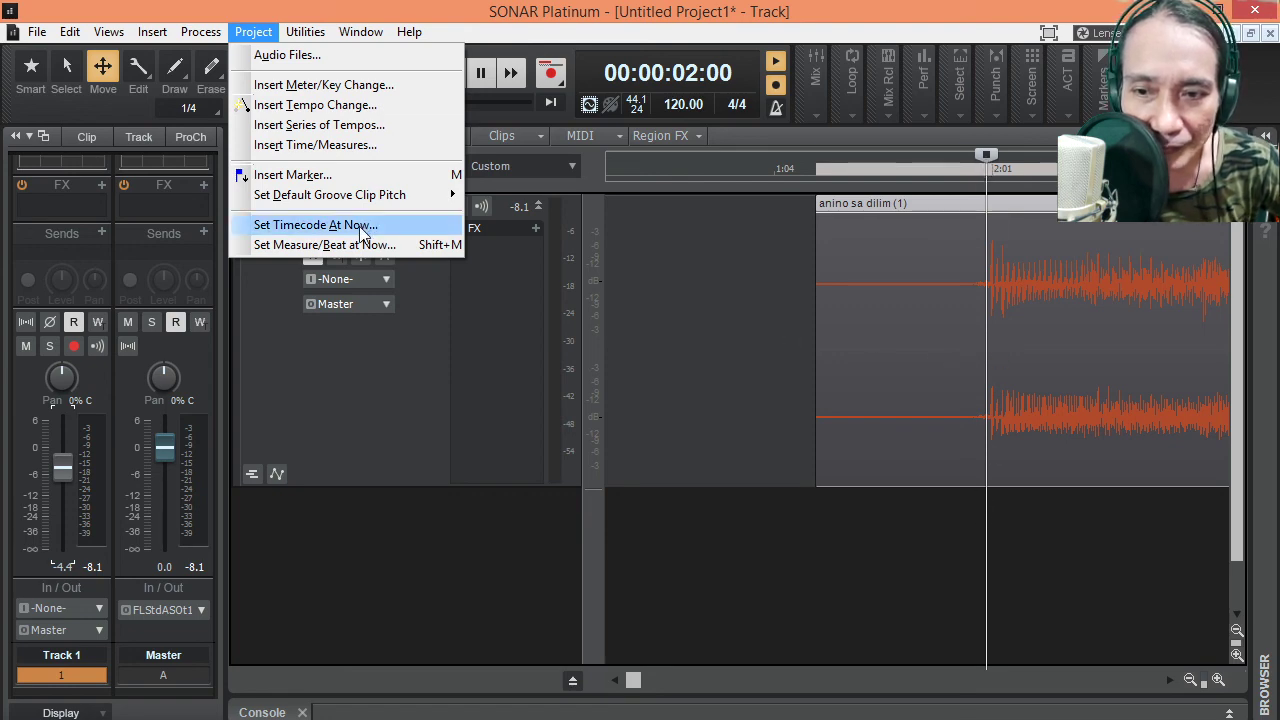
click(434, 8)
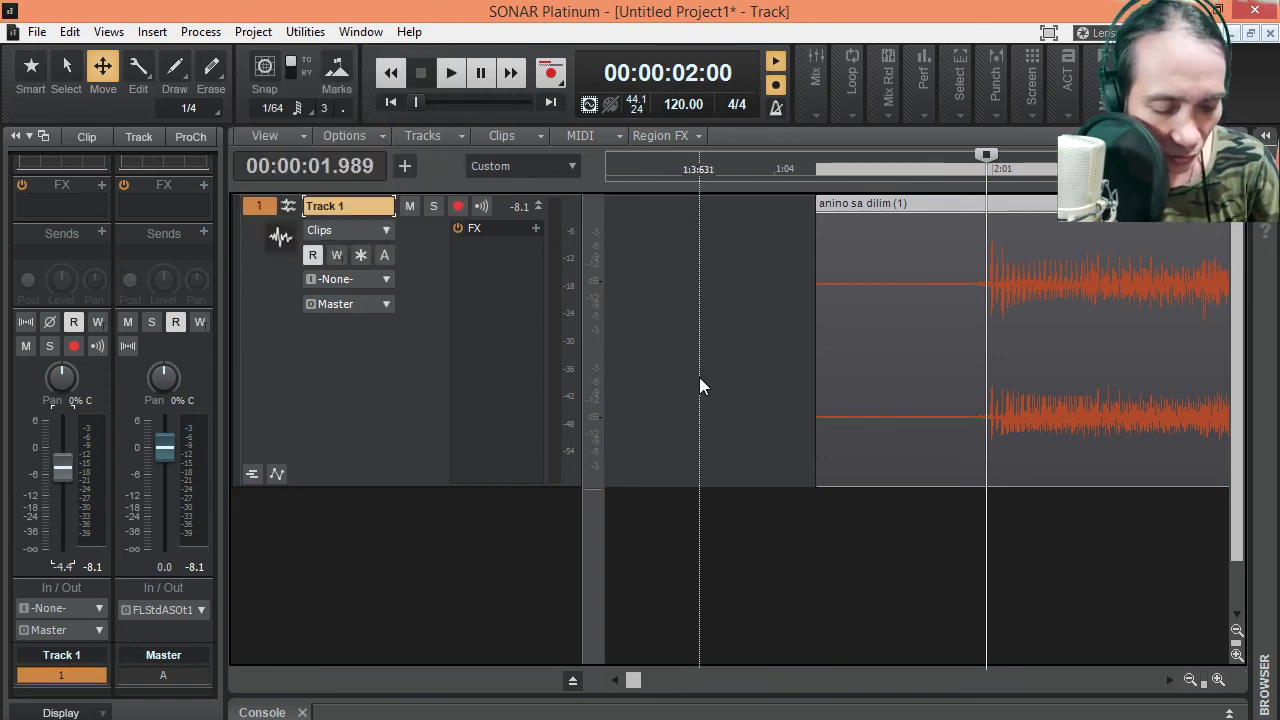
Set the measure and beat at the 1.989-second playhead position to measure 2, beat 1.000
key(m)
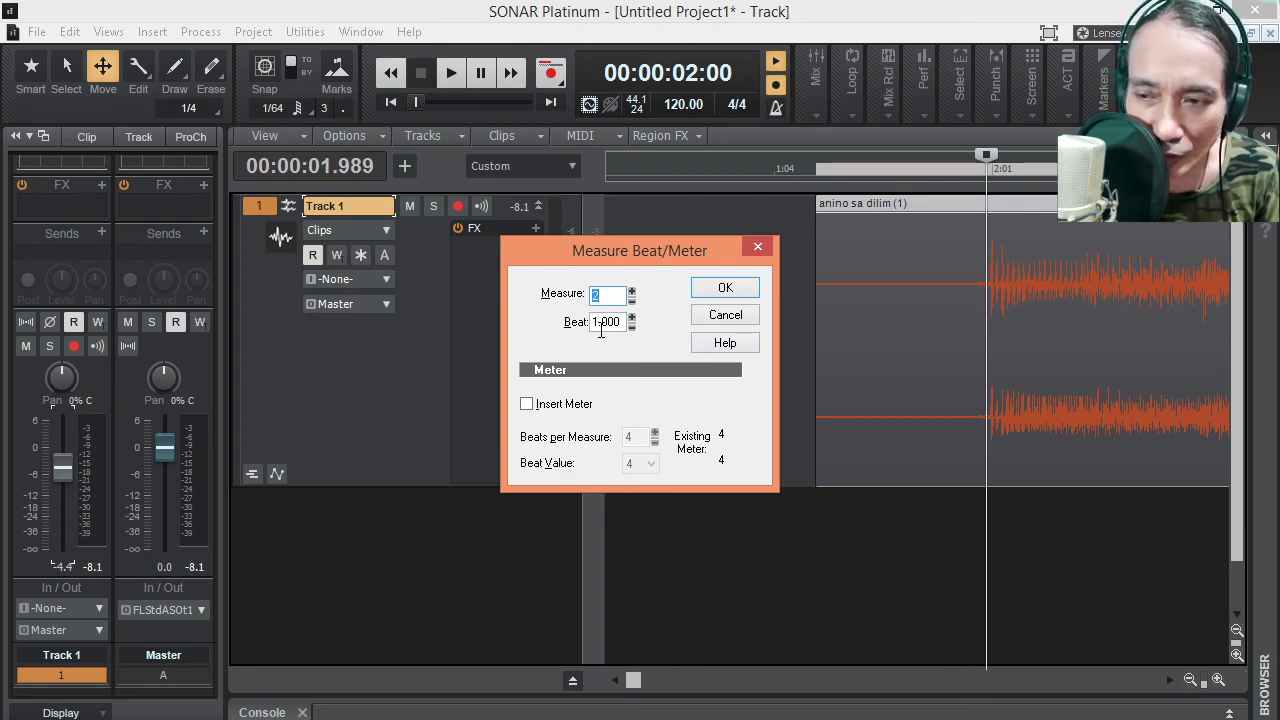
click(724, 293)
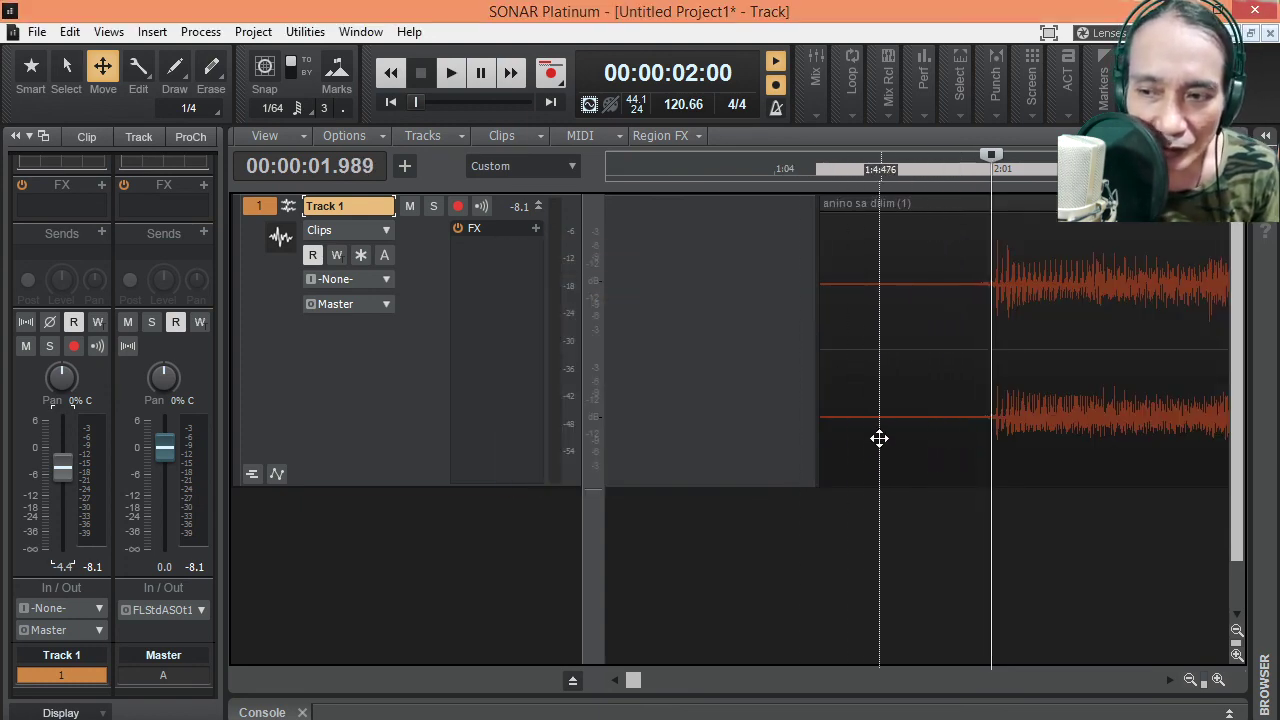
Find the following downbeat by playback, move the playhead to its transient at 3.981 seconds, and assign measure 3, beat 1.000 there
click(1192, 678)
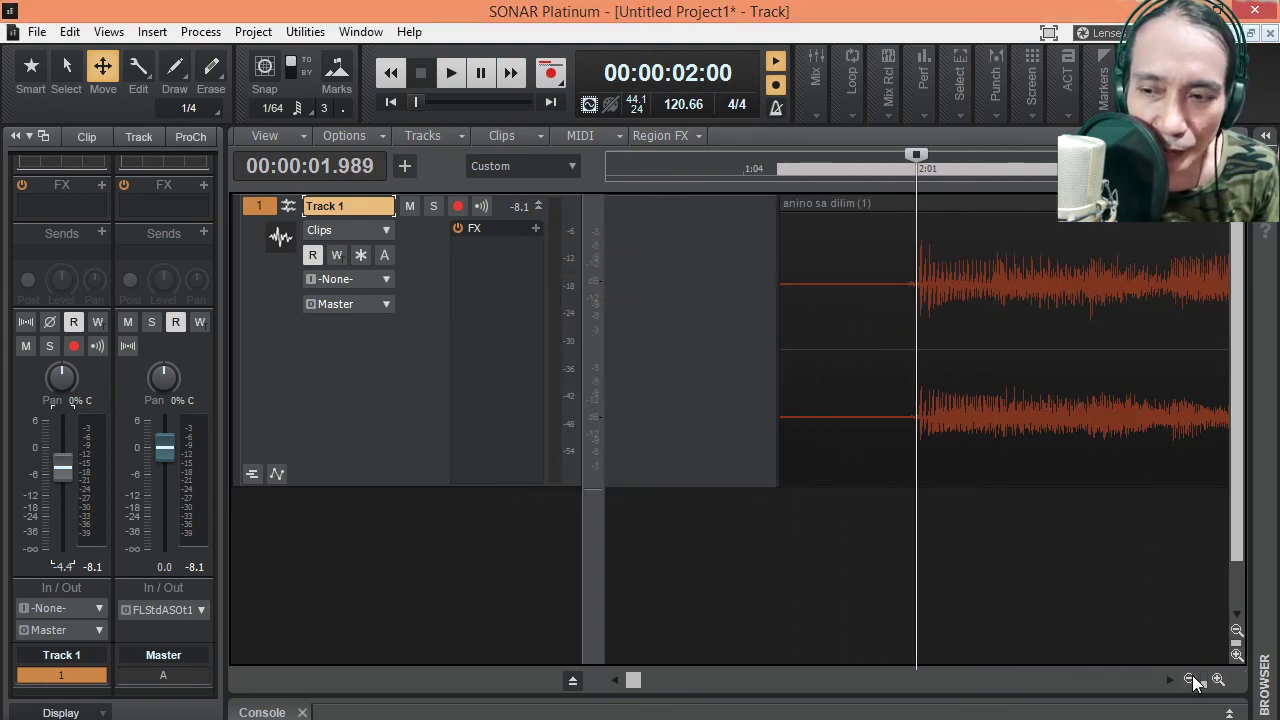
click(1192, 679)
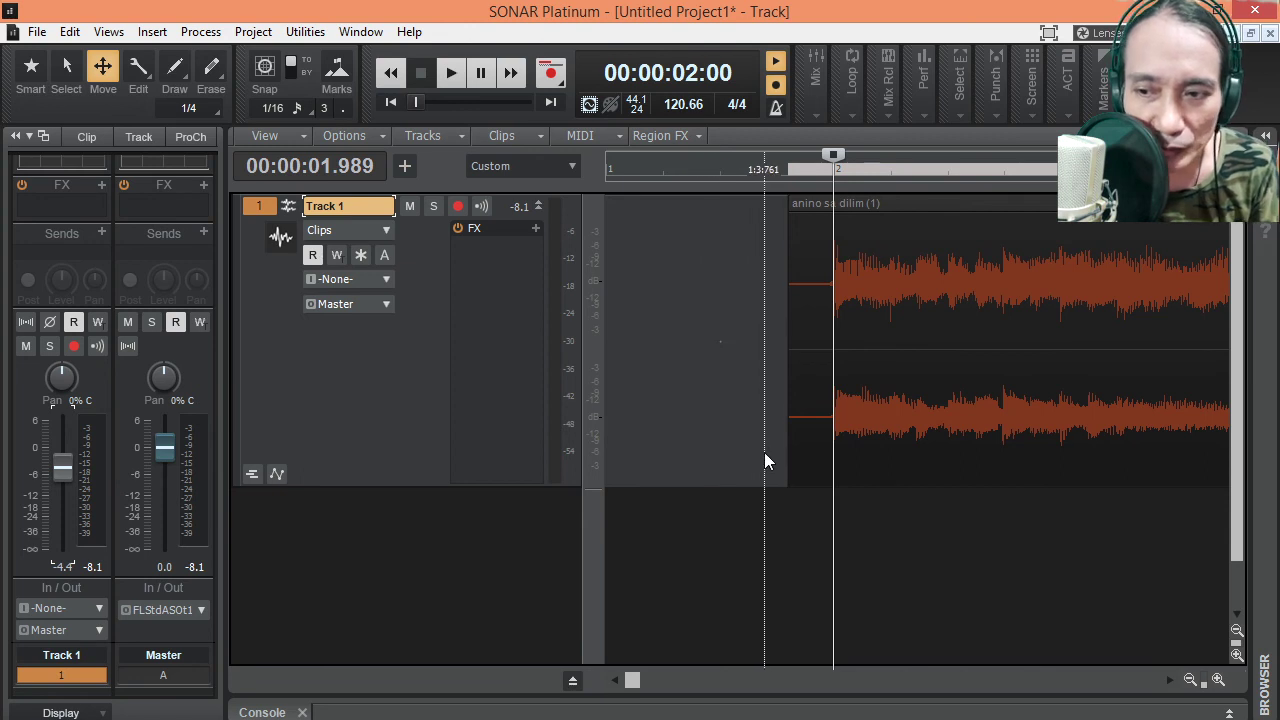
key(space)
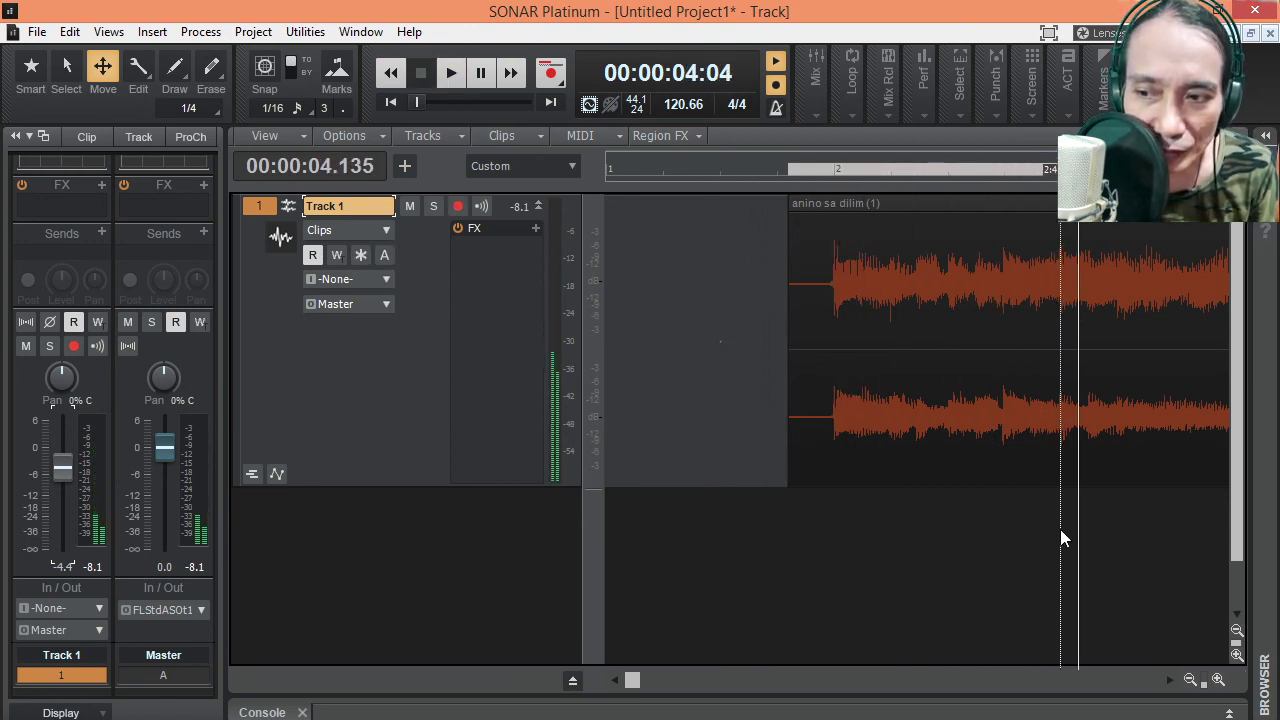
click(993, 567)
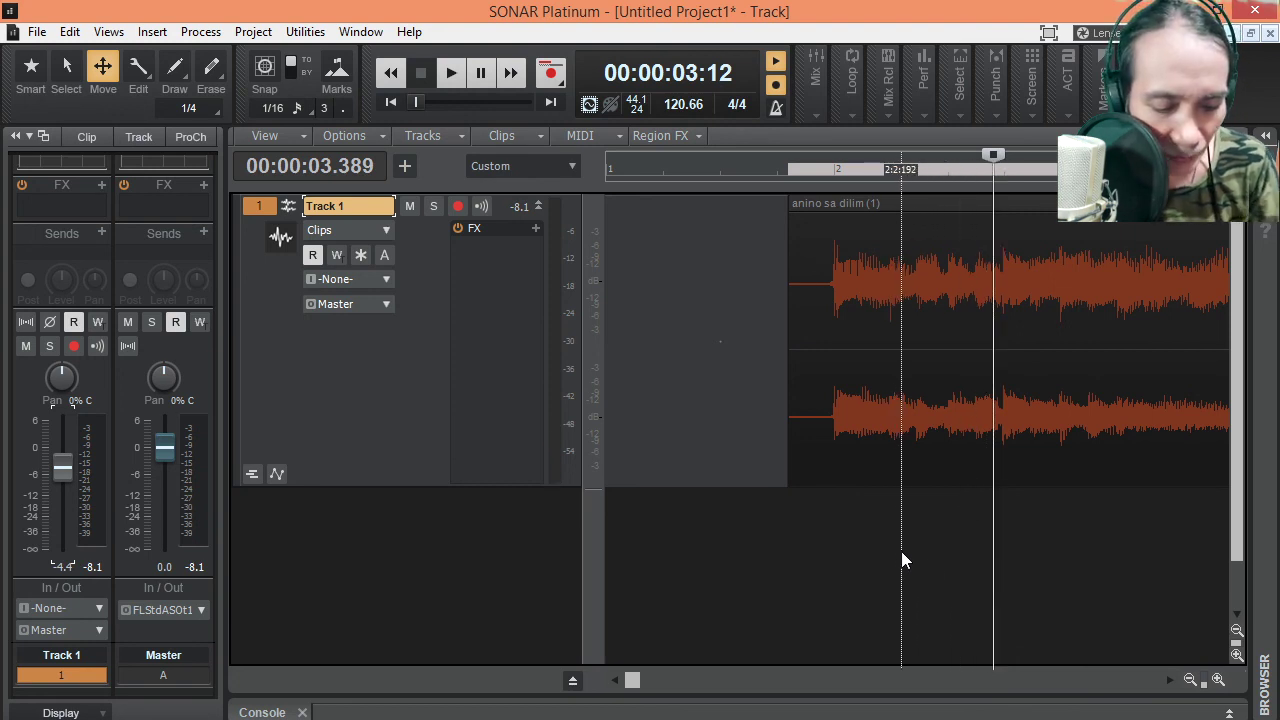
key(space)
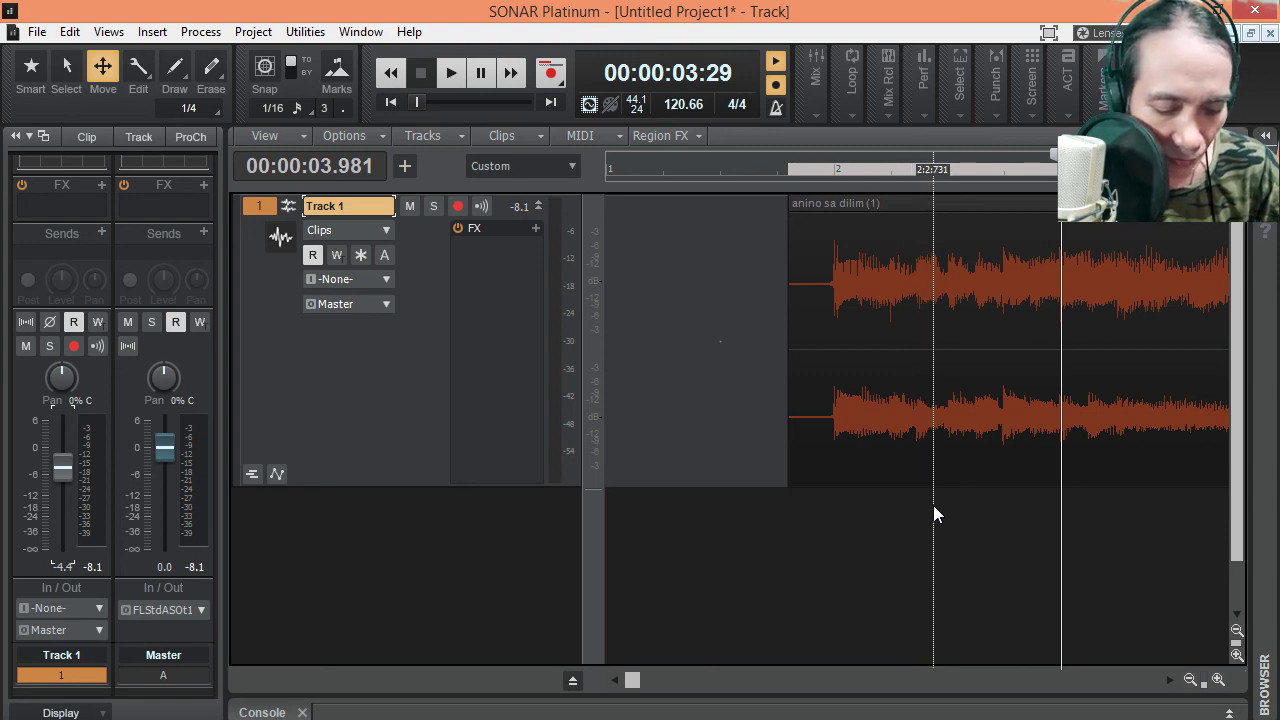
key(m)
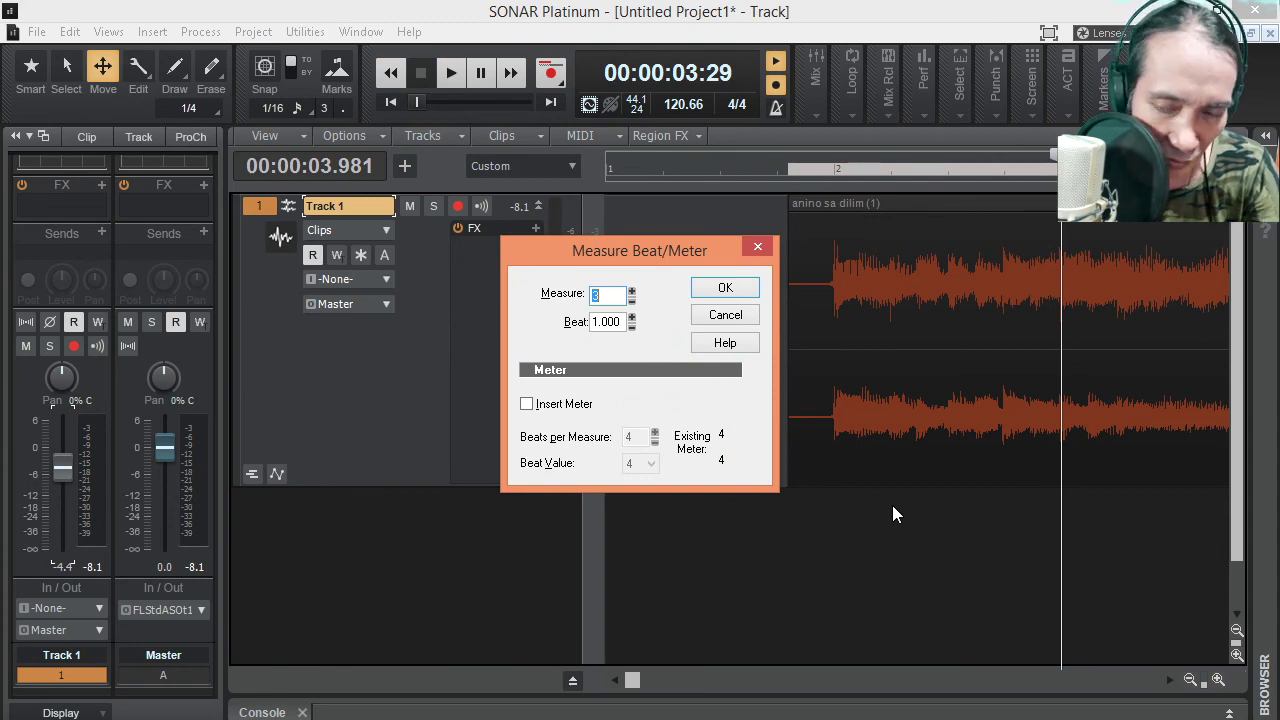
key(Escape)
Play on to the next downbeat, move the playhead to its transient at 6.015 seconds, and assign measure 4, beat 1.000 there
key(space)
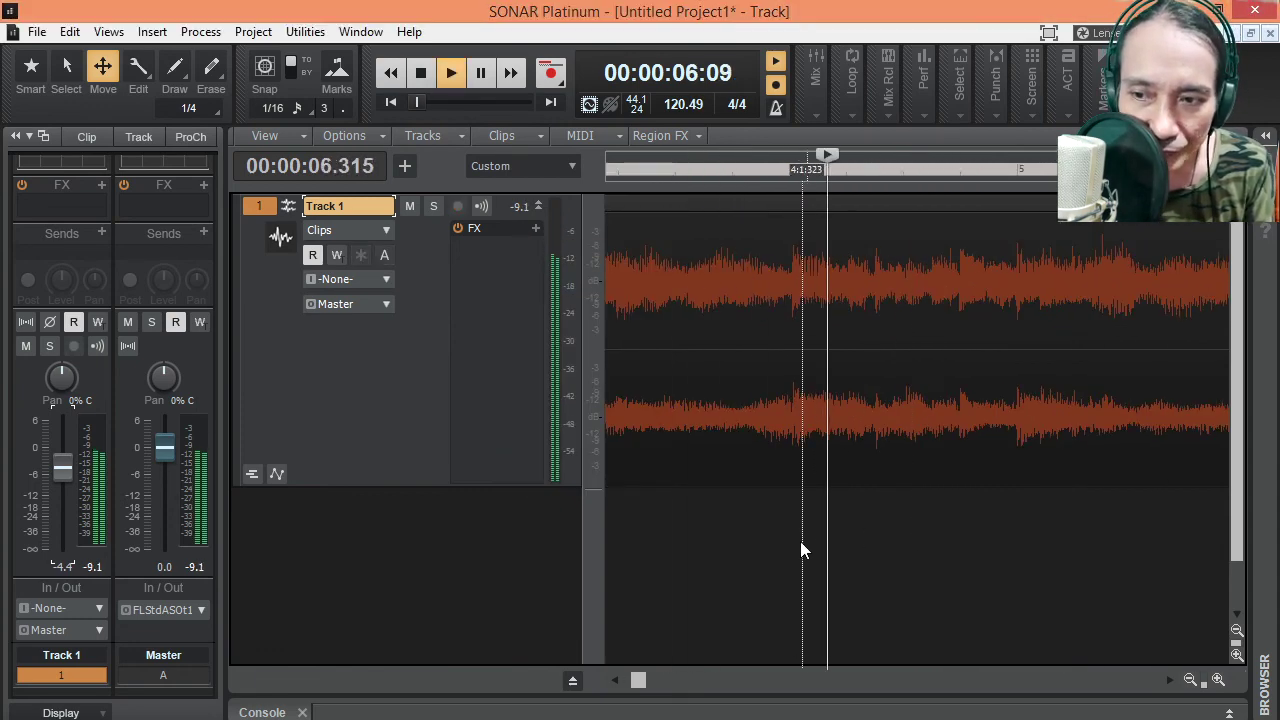
key(space)
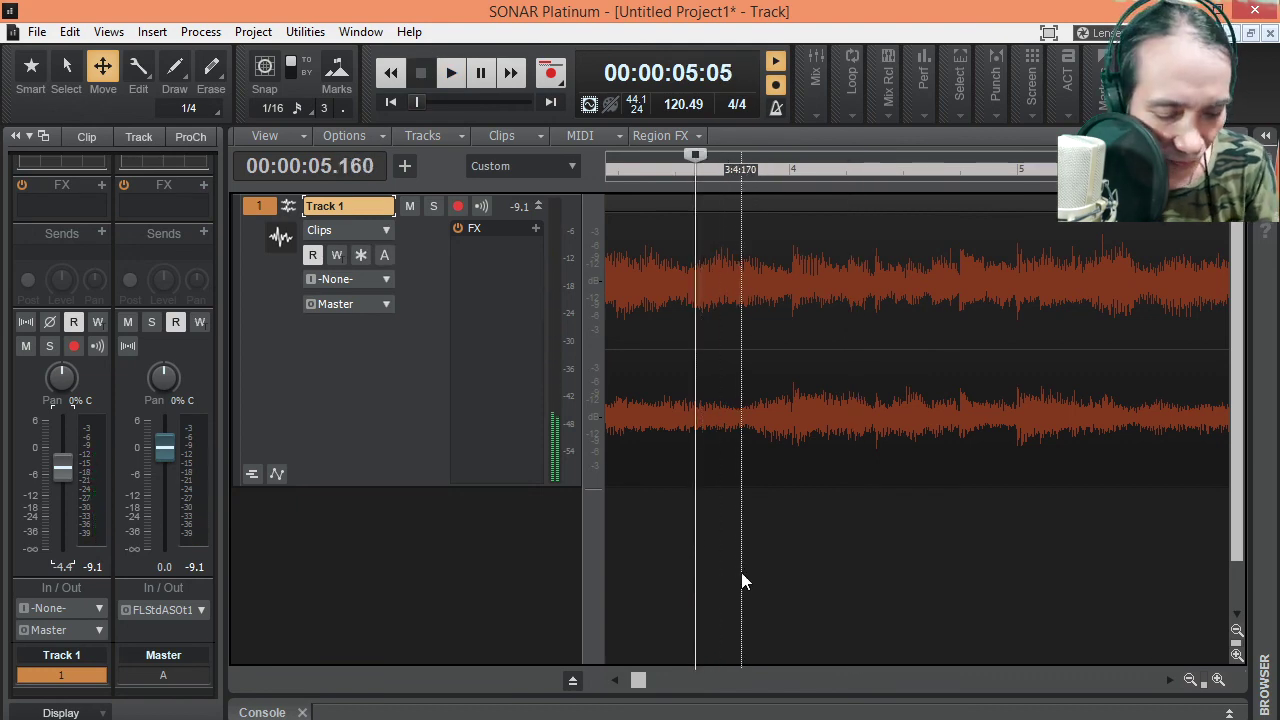
click(742, 576)
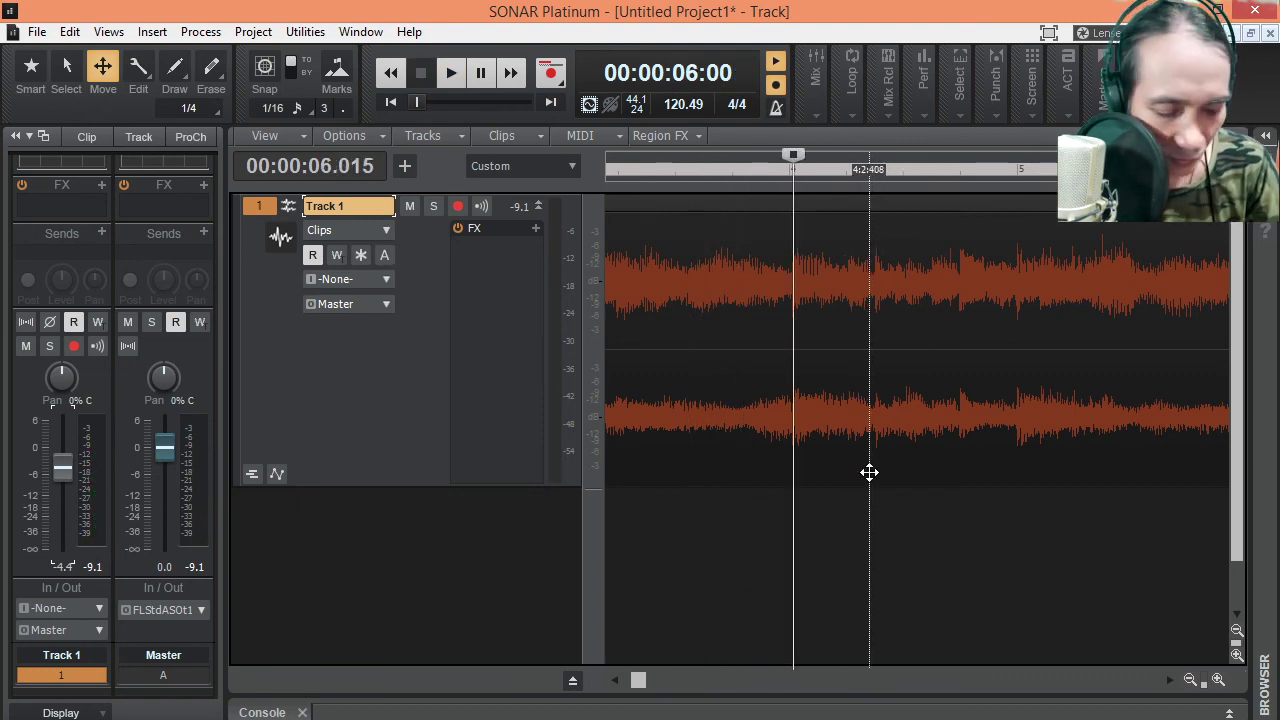
key(ctrl+m)
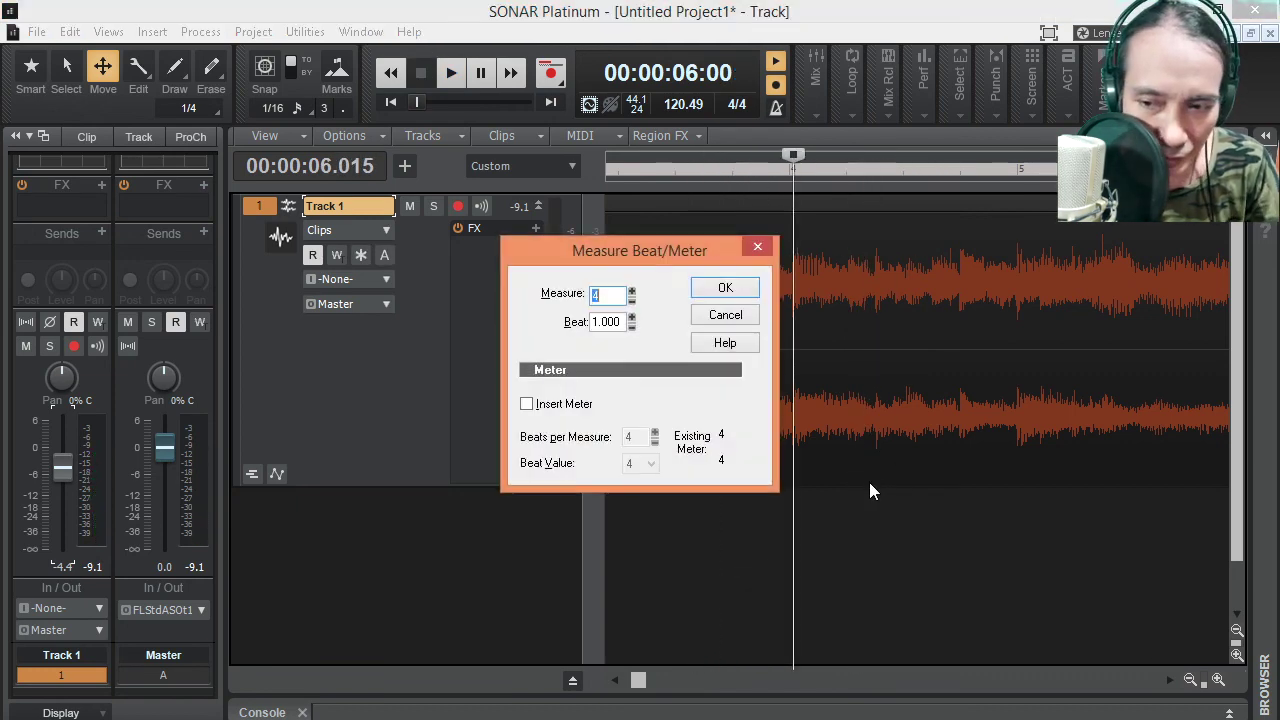
click(742, 294)
Play the passage after measure 4 several times to locate the downbeat of measure 5
key(space)
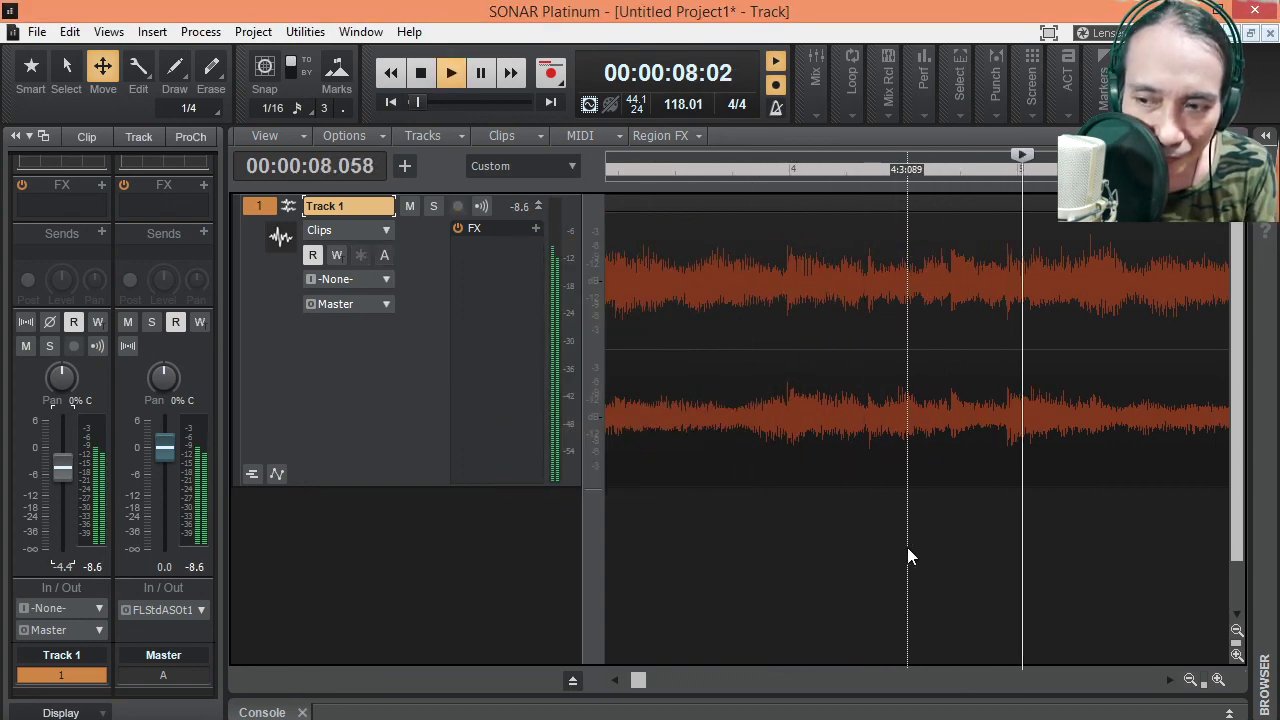
key(space)
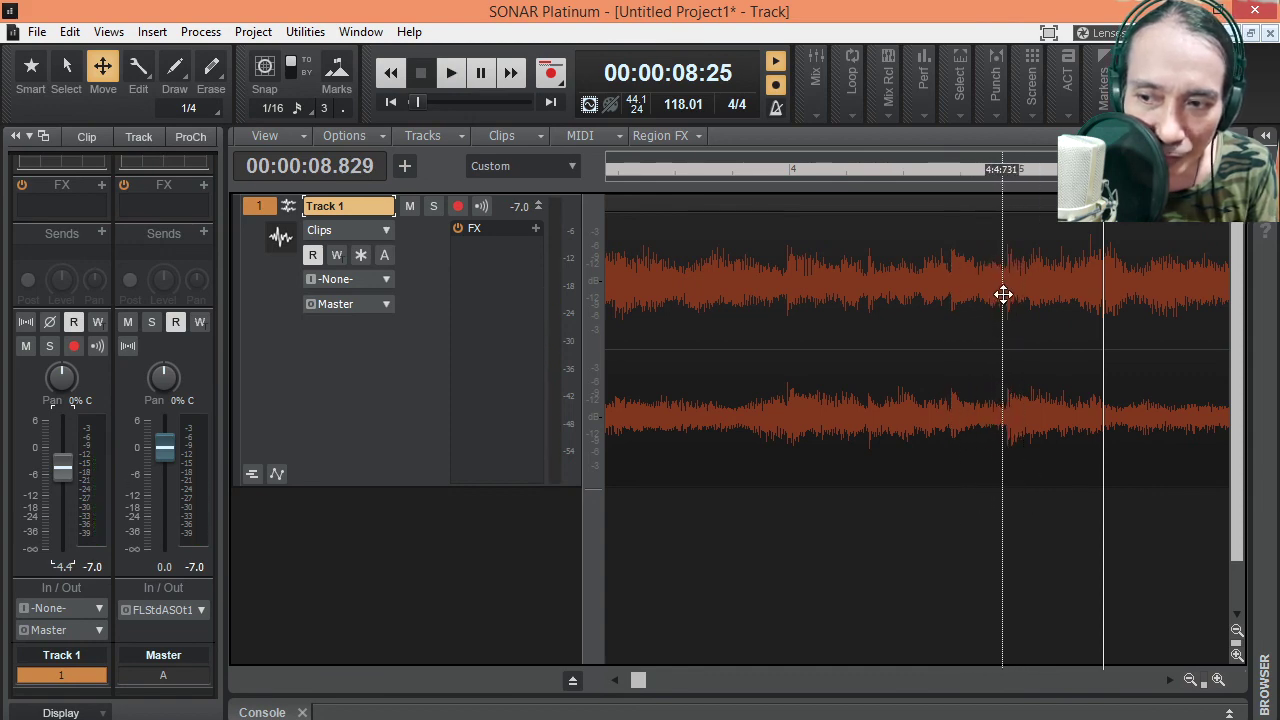
click(863, 540)
key(space)
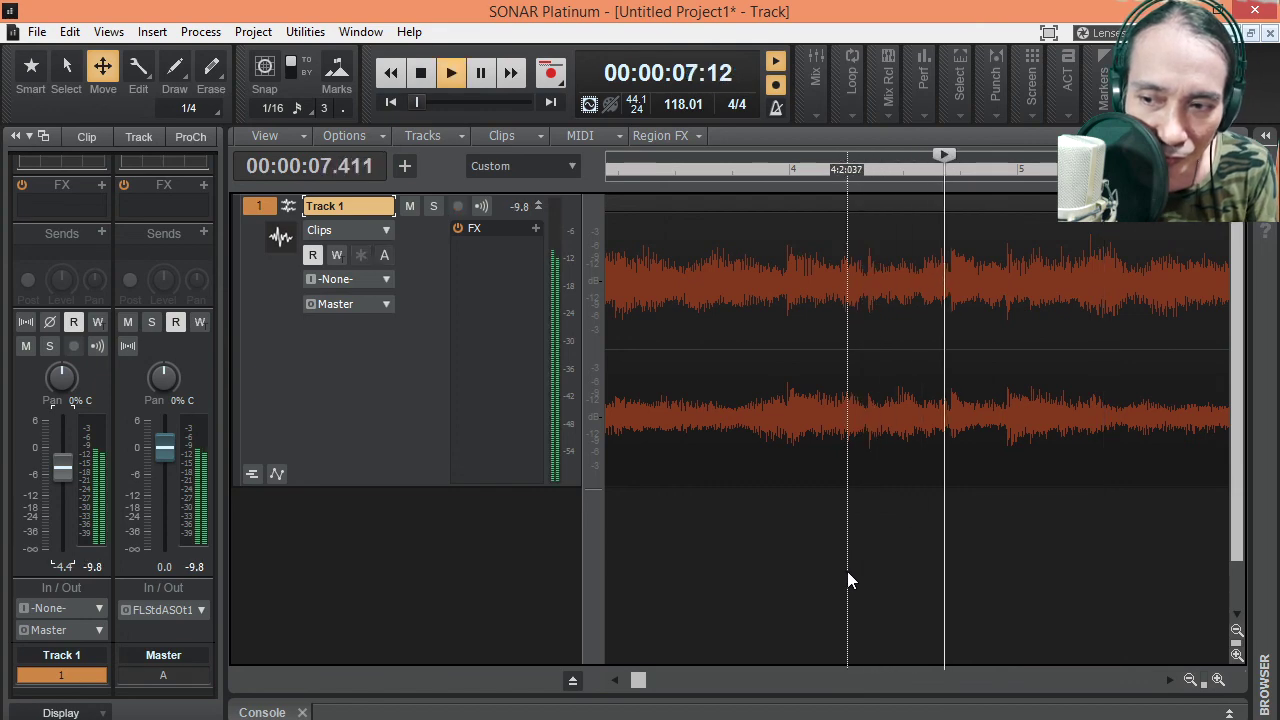
key(space)
click(805, 553)
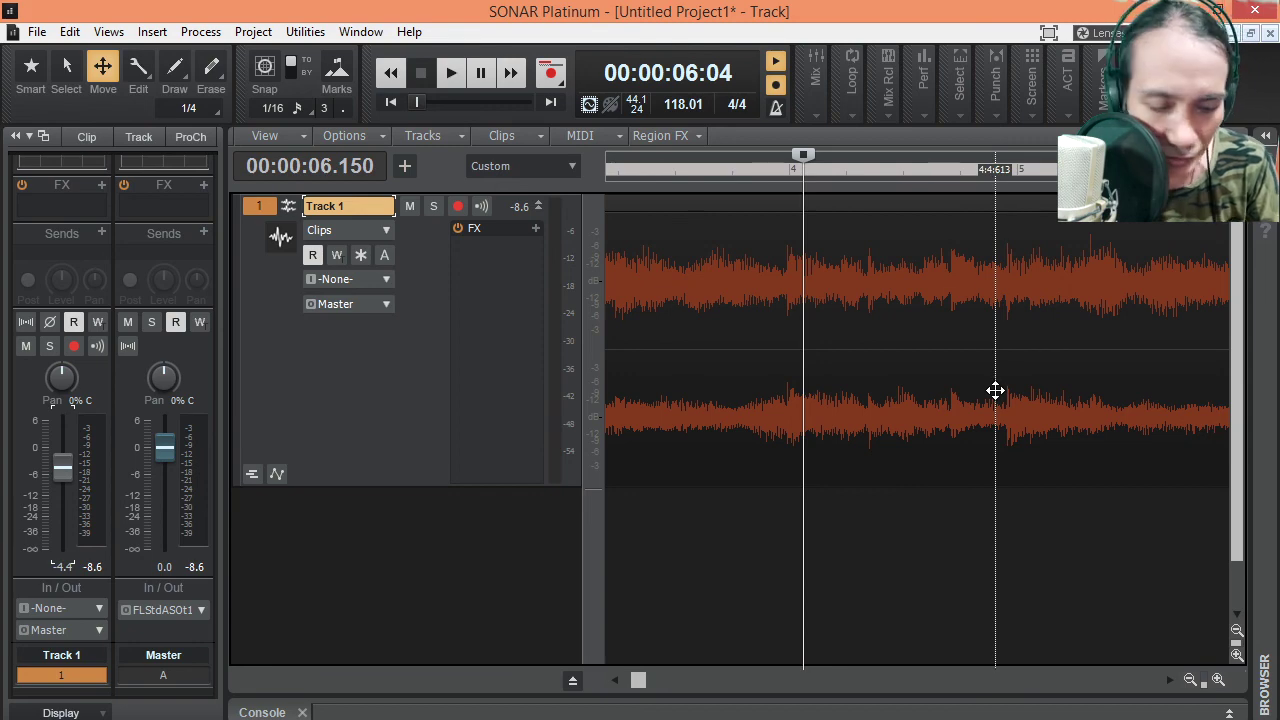
key(space)
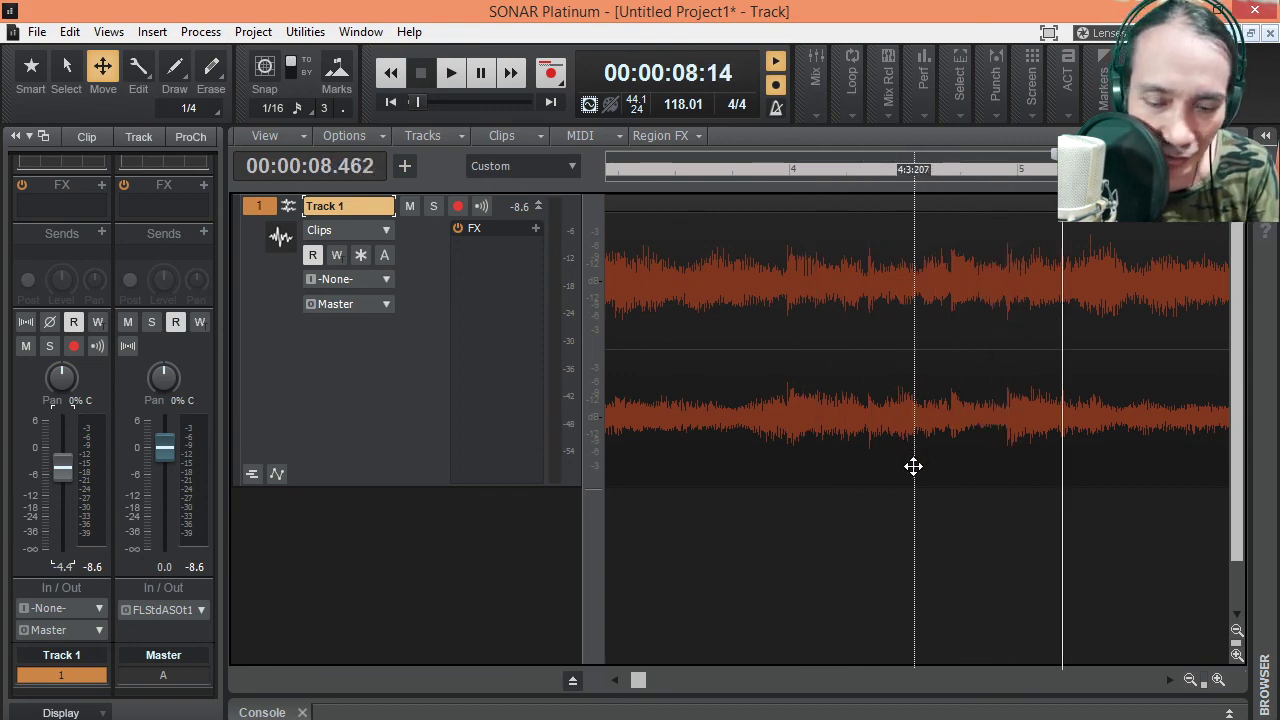
Move the playhead to the transient at 7.985 seconds and set that point to measure 5, beat 1.000
click(871, 567)
click(924, 514)
click(889, 540)
key(space)
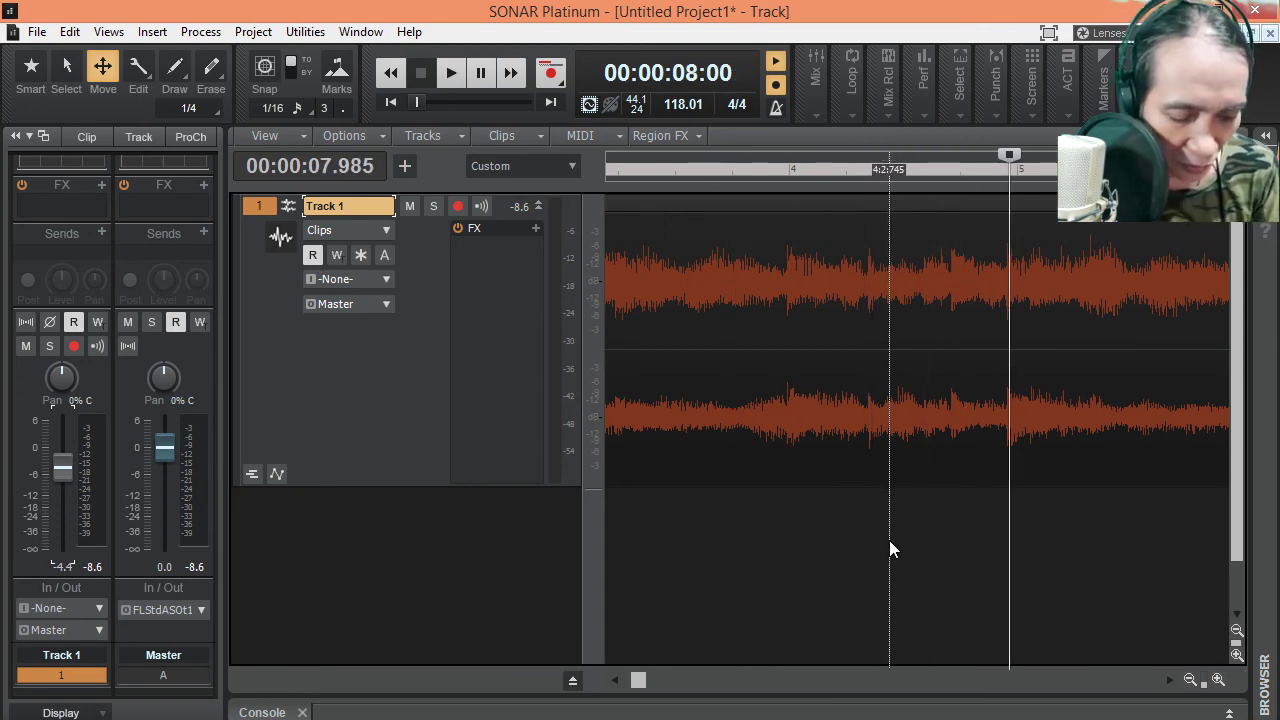
key(m)
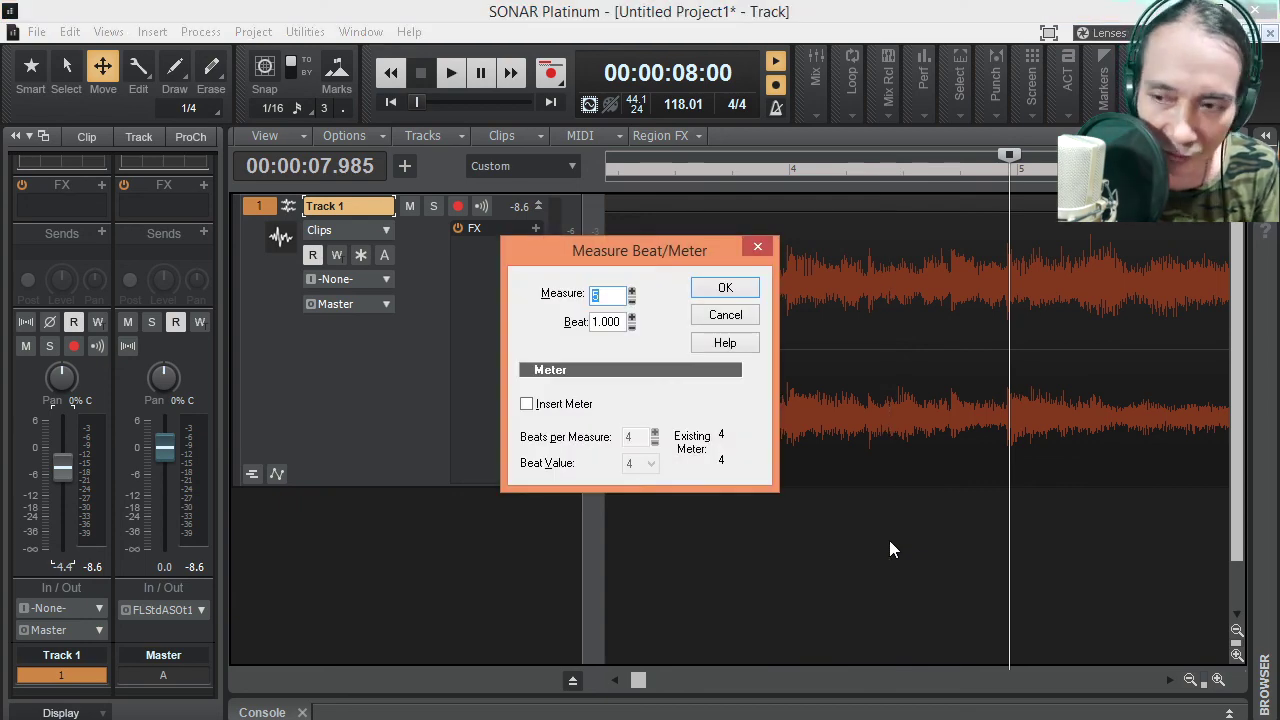
key(Return)
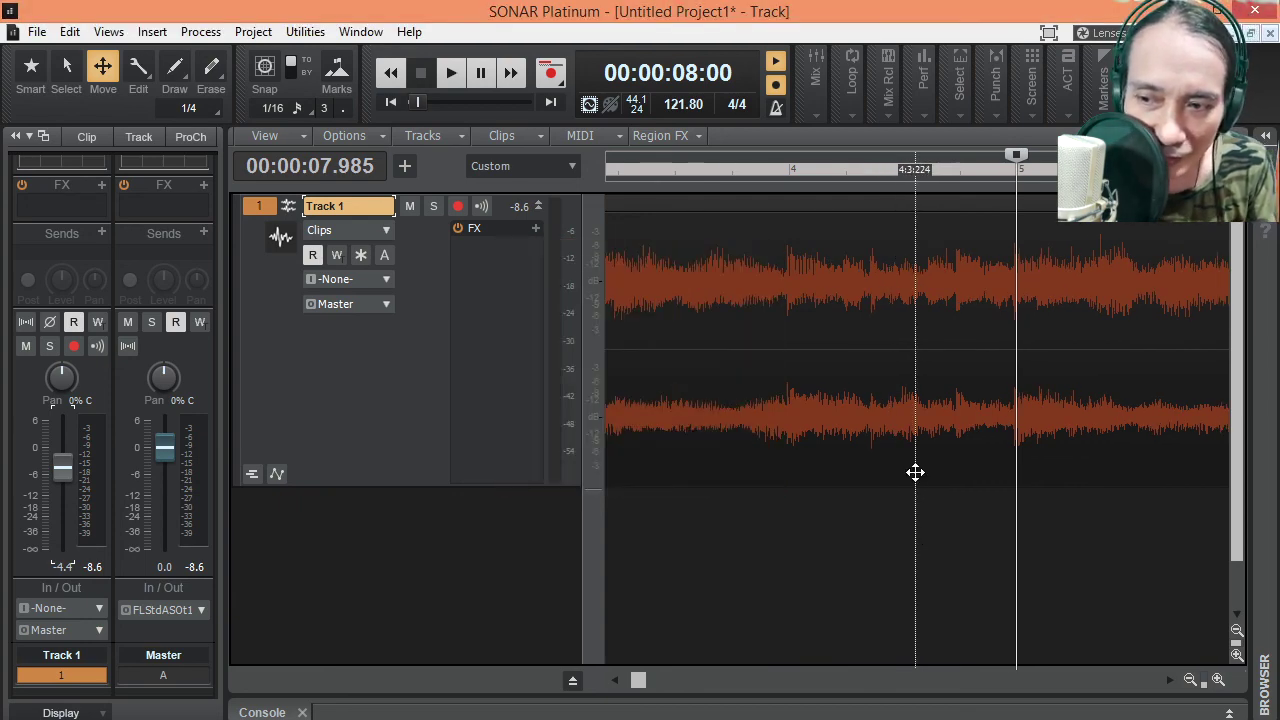
Play past measure 5, move the playhead to the next downbeat's transient at 10.014 seconds, and assign measure 6, beat 1.000 there
key(space)
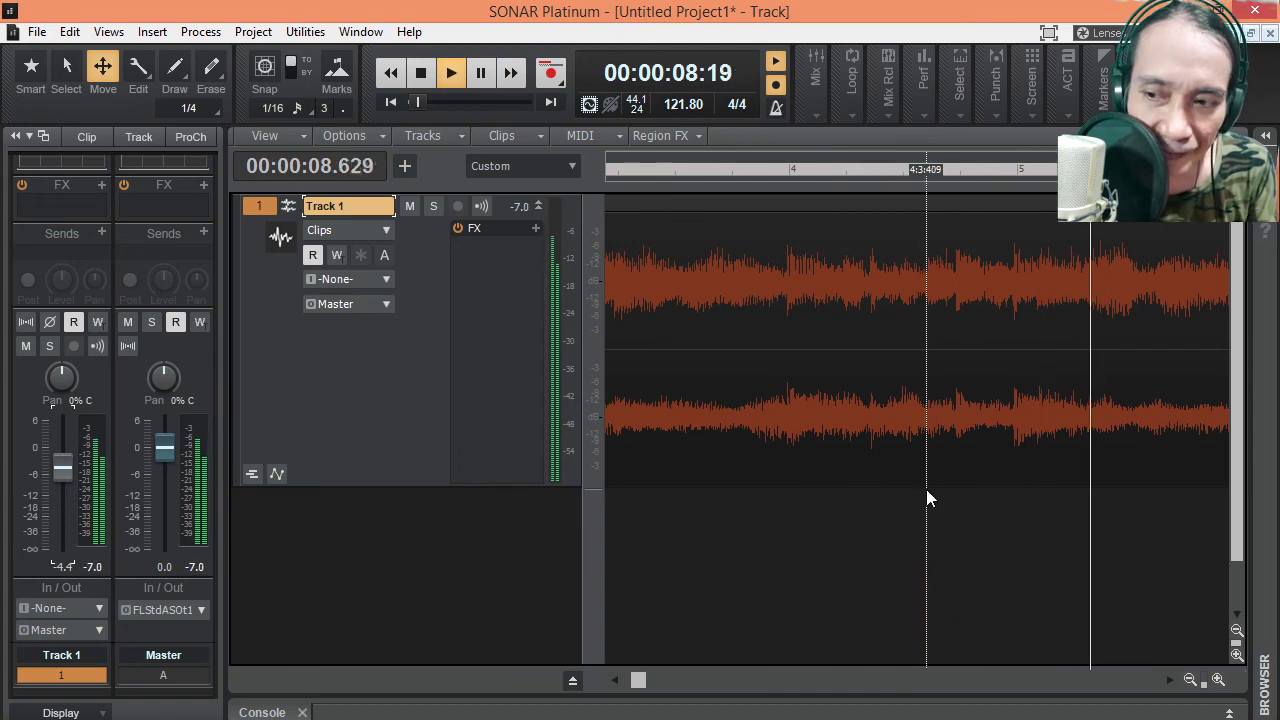
key(space)
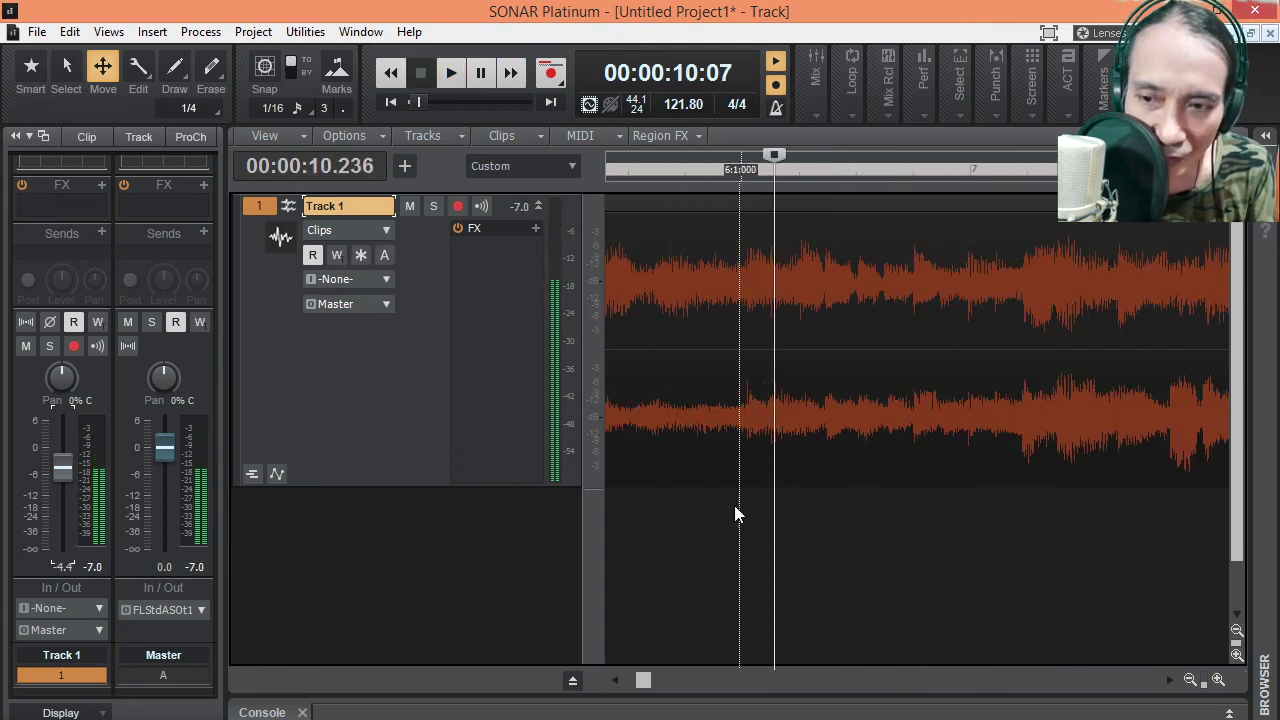
click(690, 528)
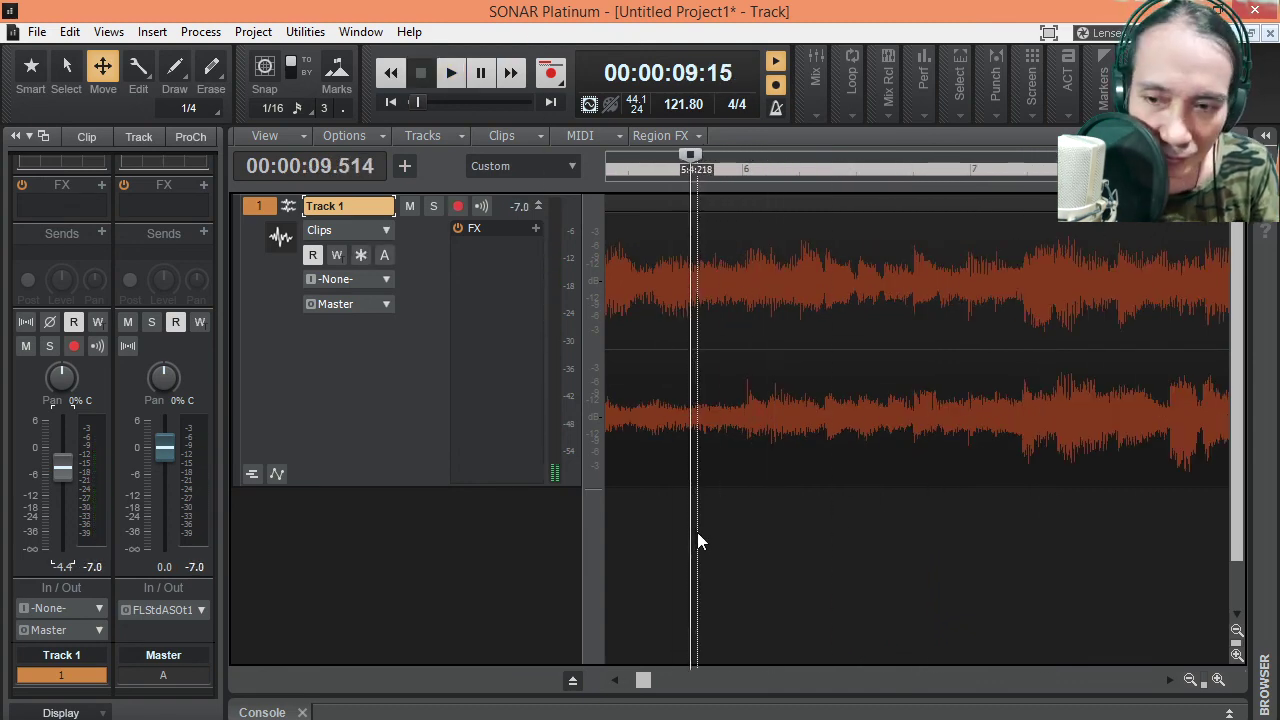
key(Right)
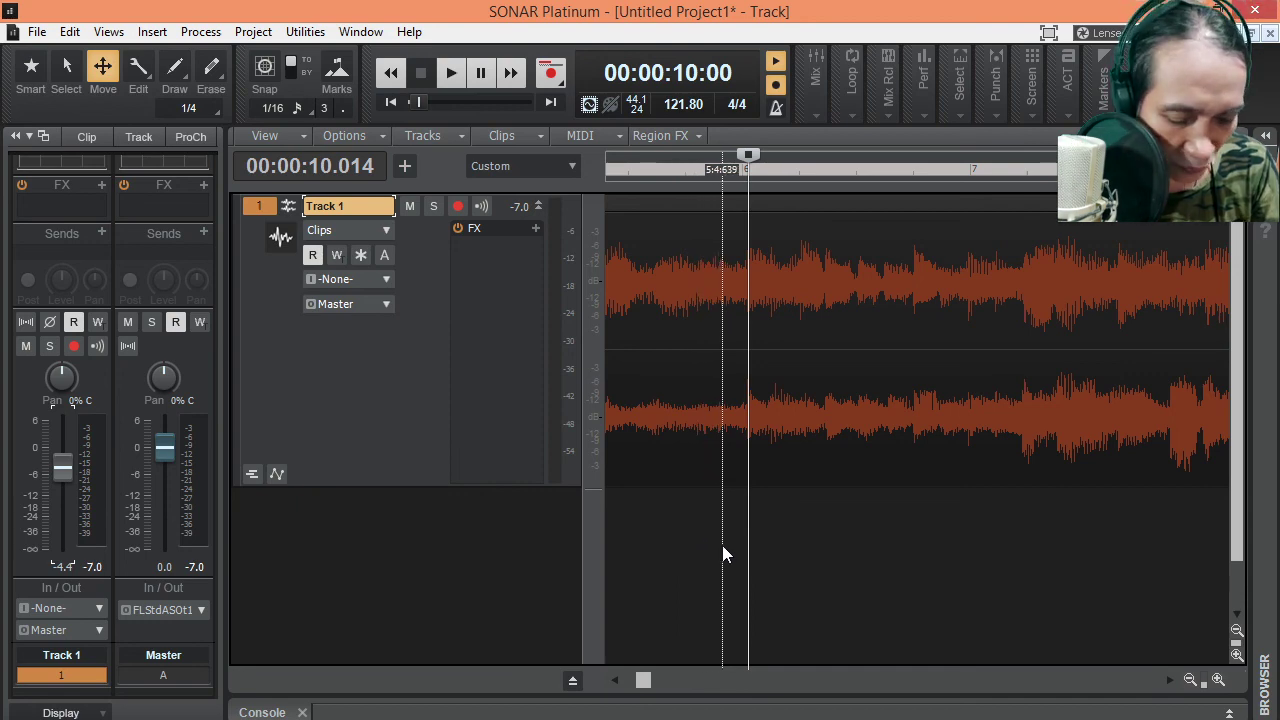
key(shift+m)
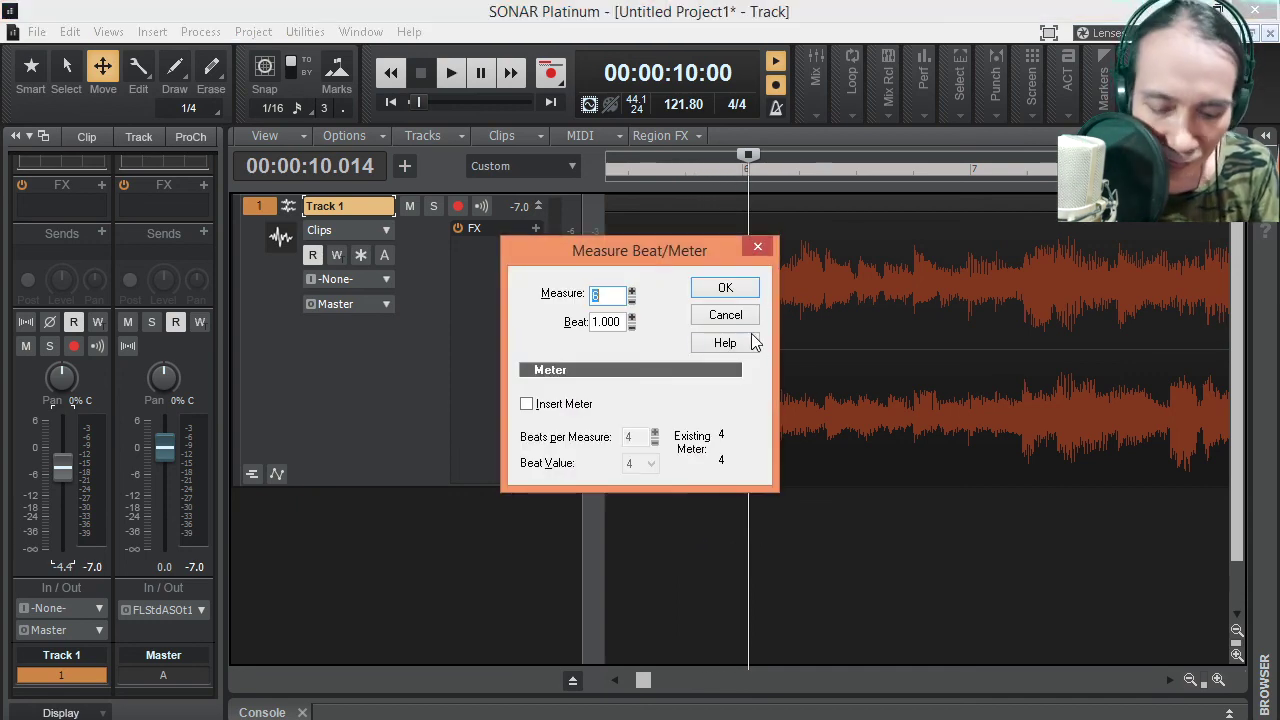
key(Escape)
Play past measure 6 and replay the passage before measure 7 to locate the next downbeat
key(space)
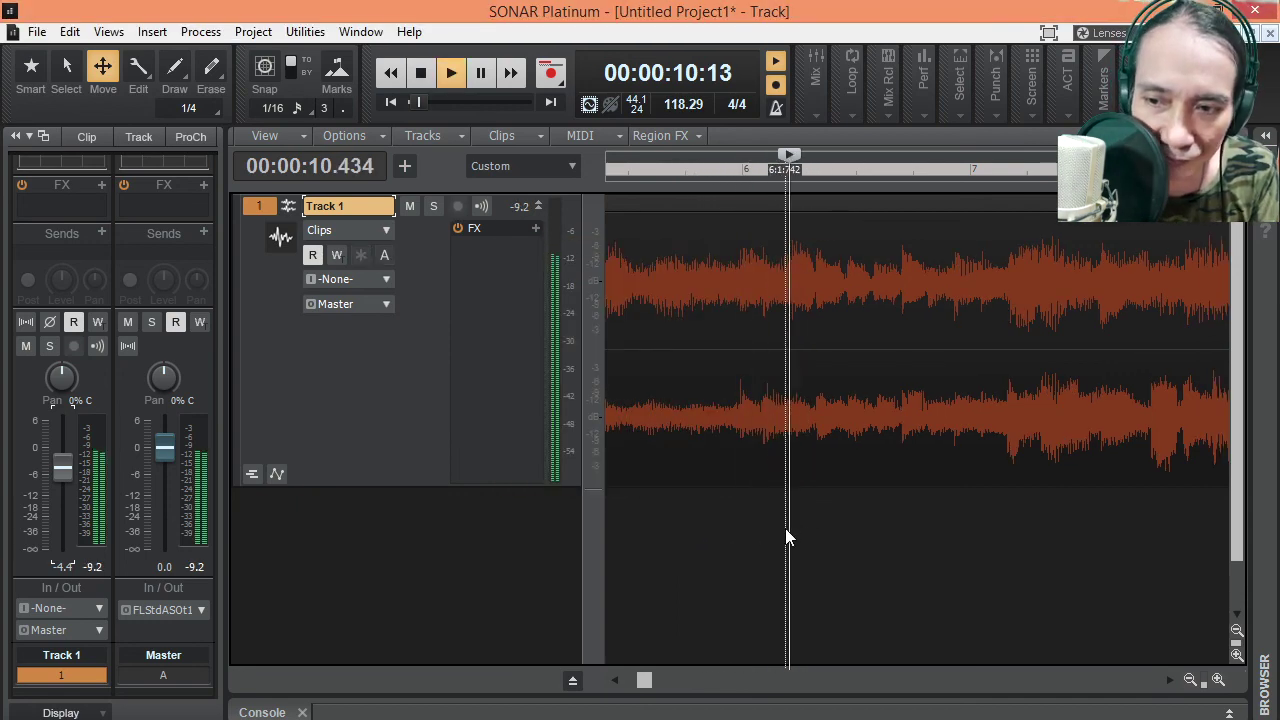
key(space)
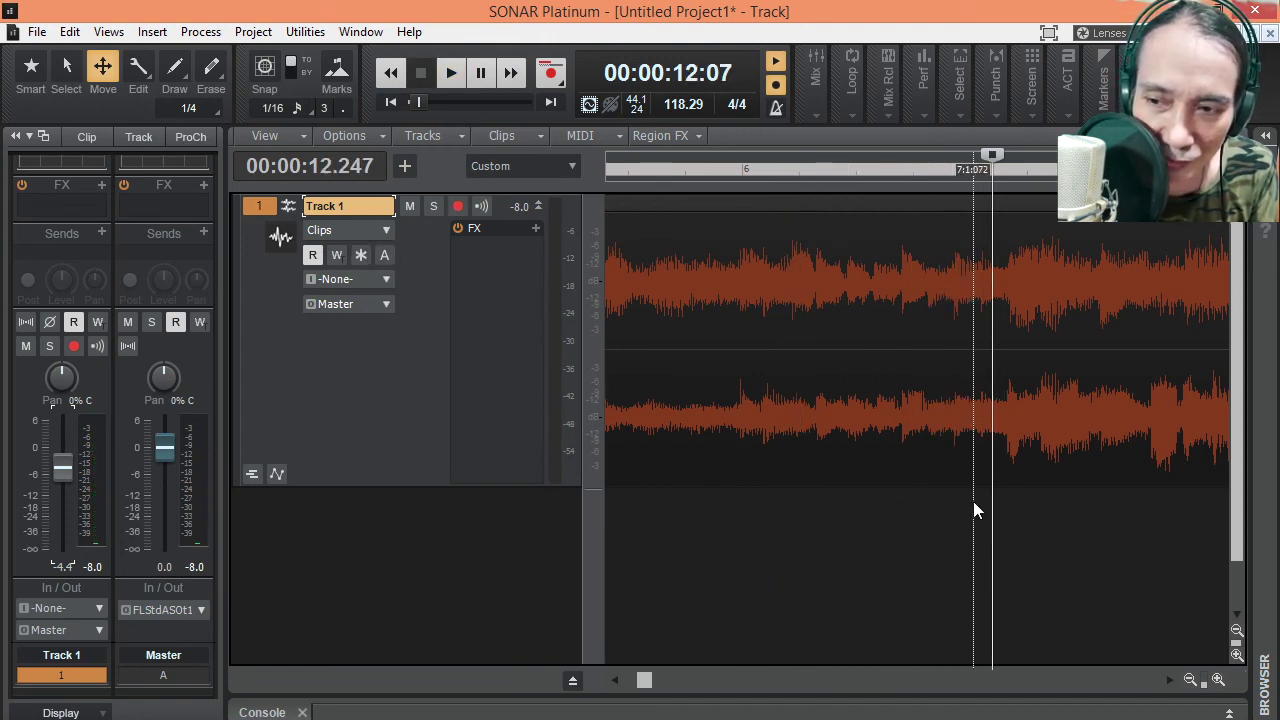
click(895, 559)
key(space)
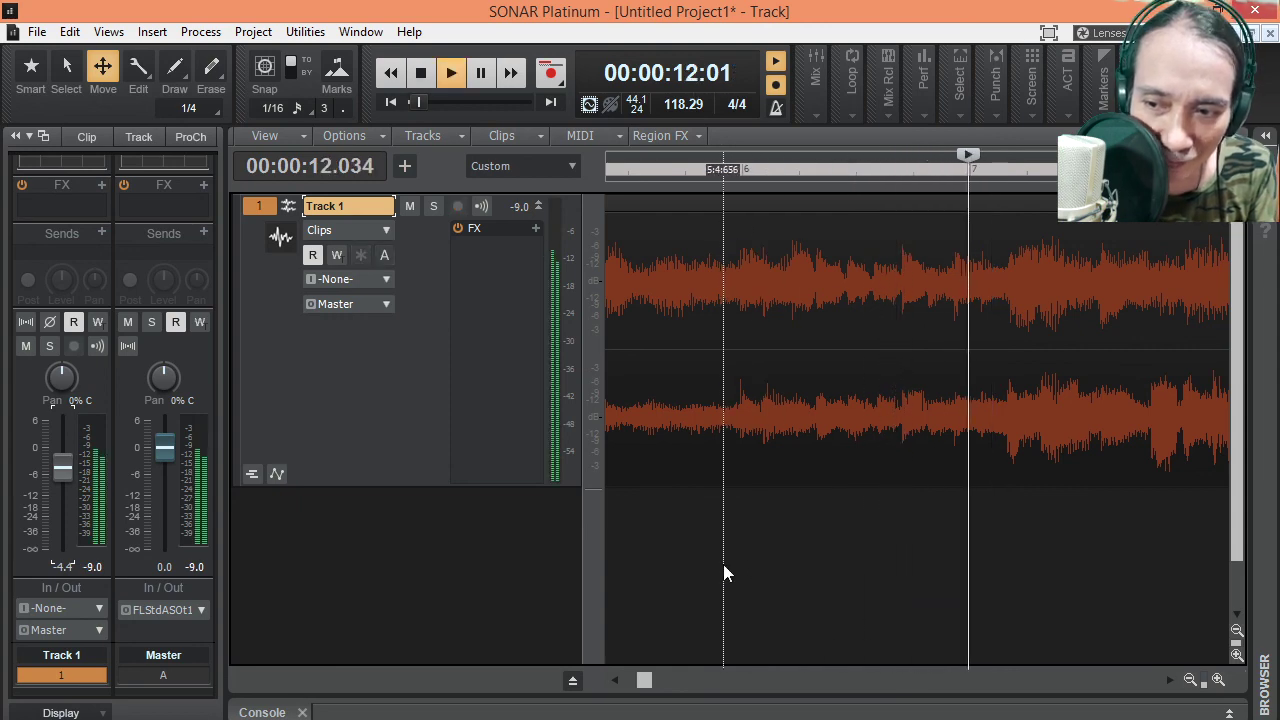
click(752, 566)
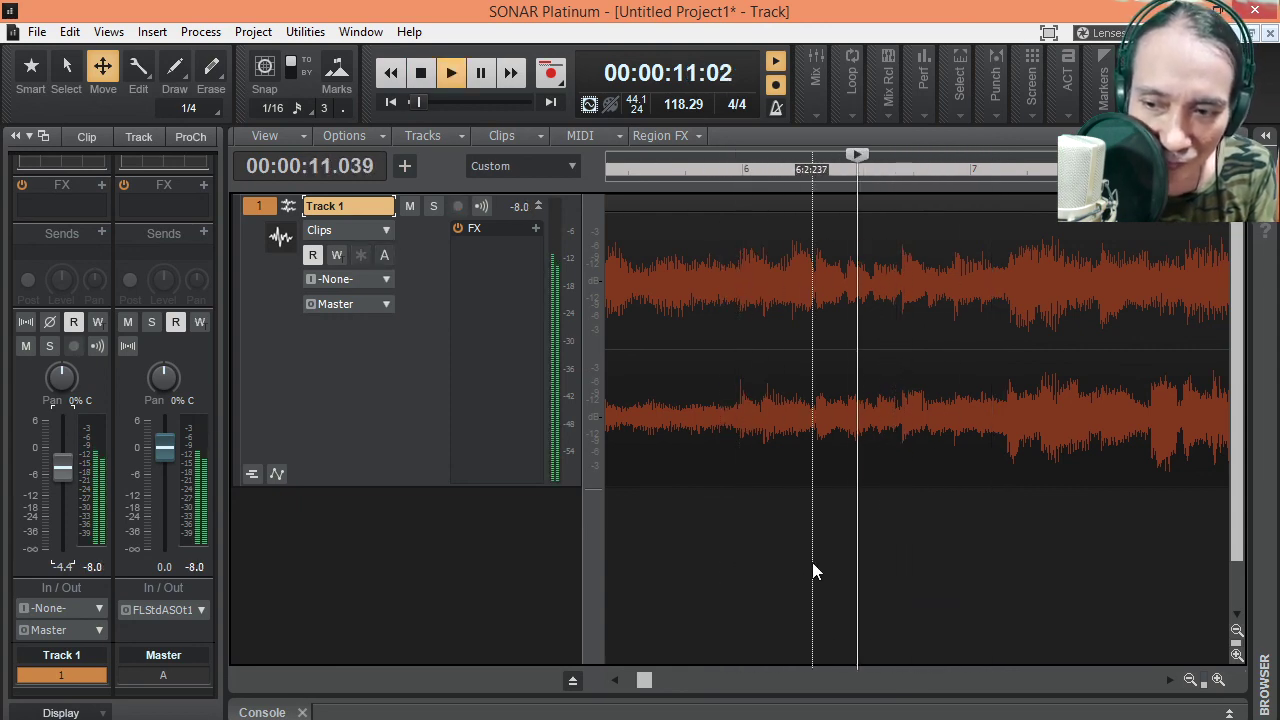
key(space)
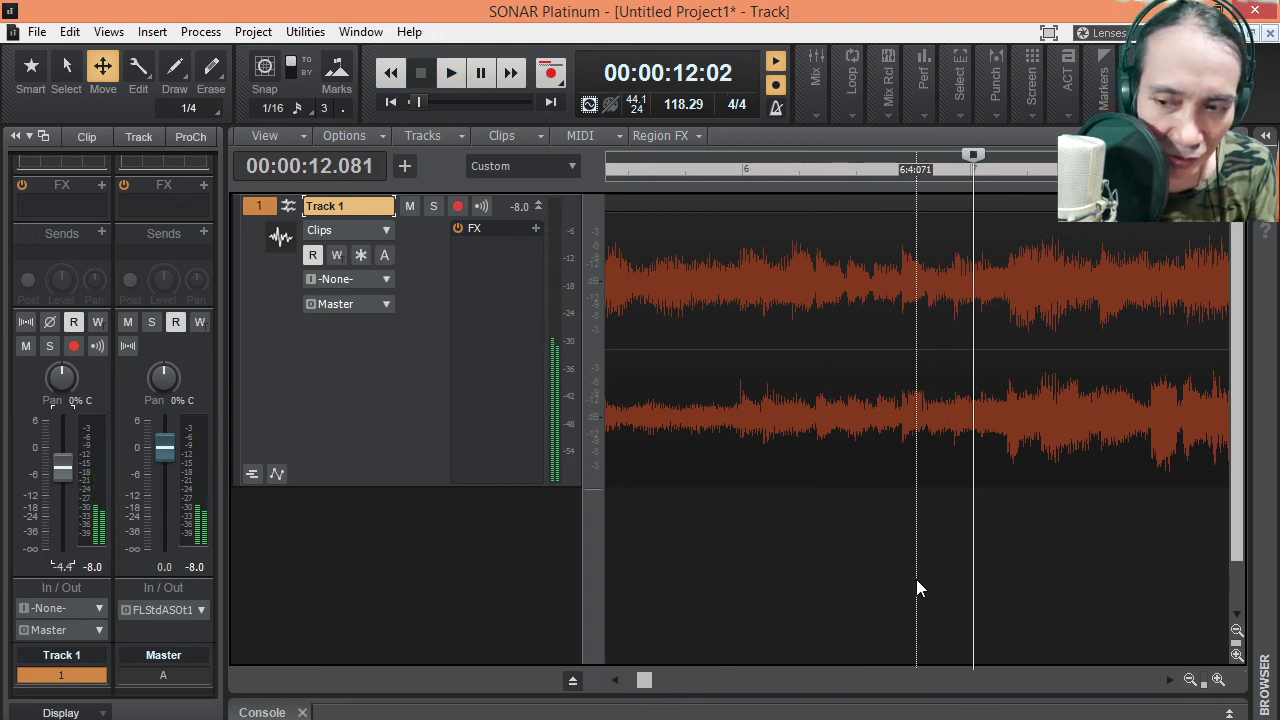
Move the playhead to the downbeat at 11.926 seconds and assign measure 7, beat 1.000 there
click(910, 585)
key(space)
key(space)
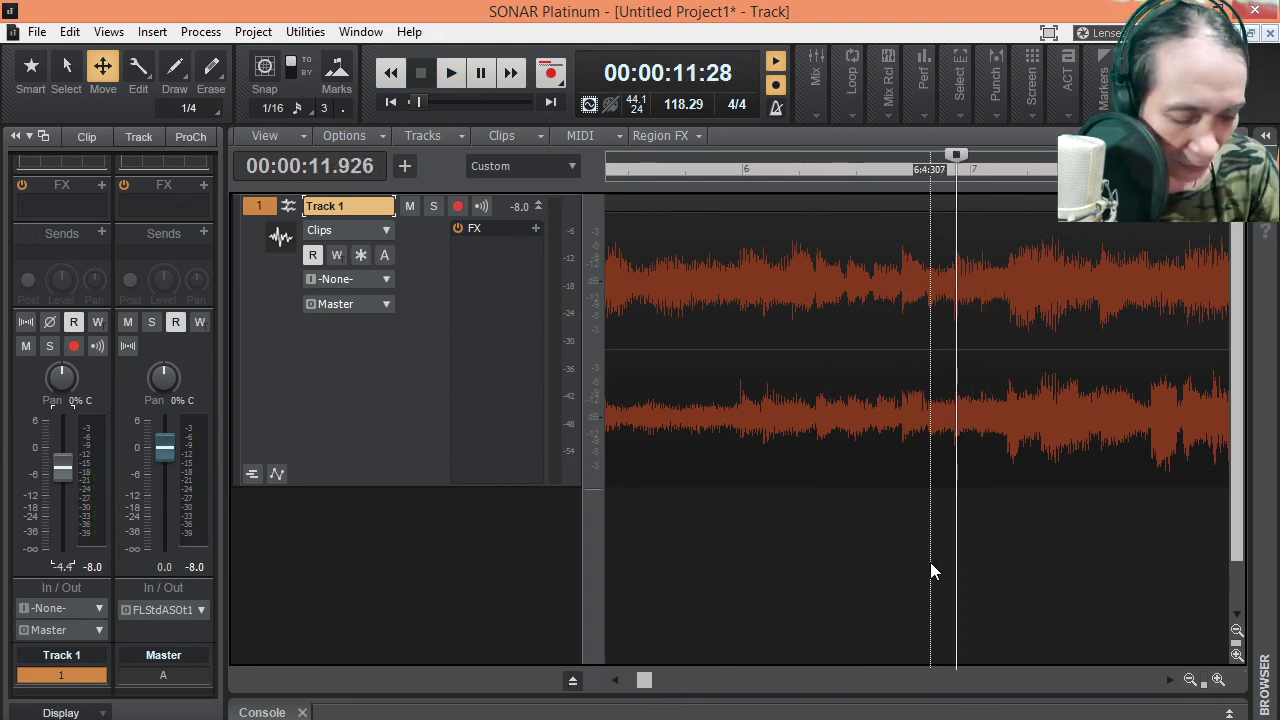
key(ctrl+m)
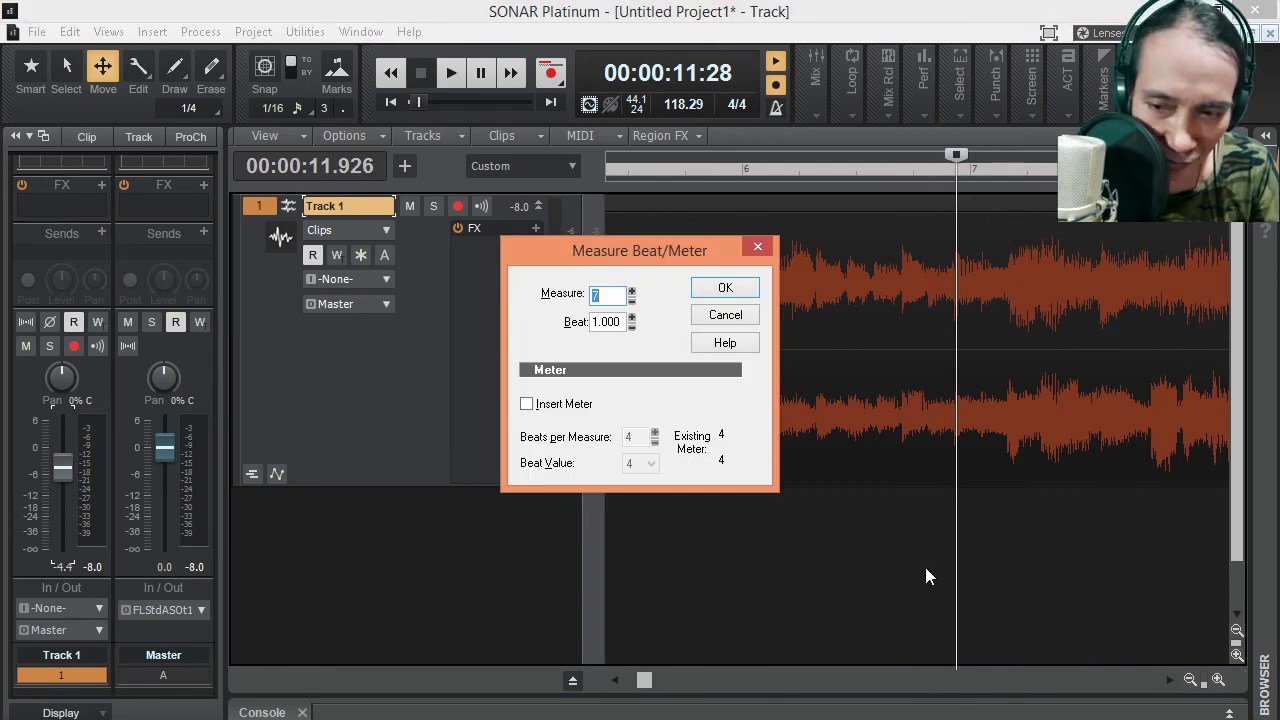
key(Escape)
Play from the start of measure 6 through measure 7 to check the beat mapping against the audio
click(758, 576)
key(space)
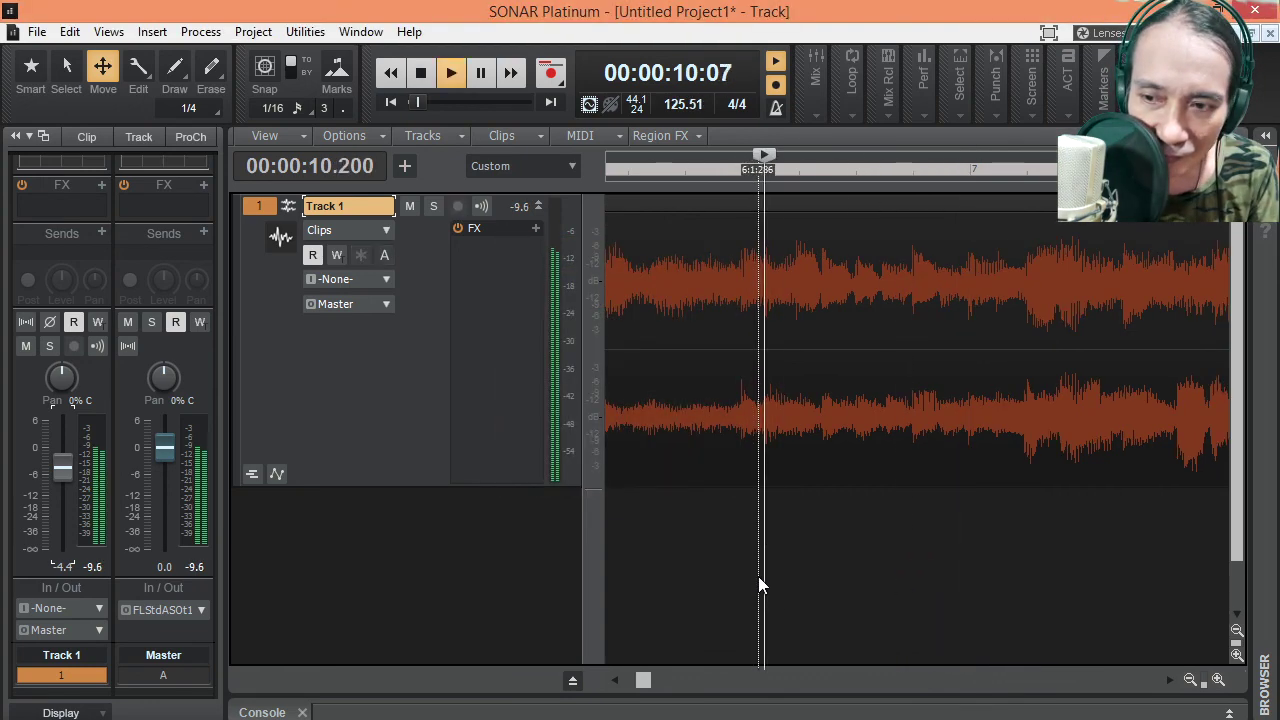
key(space)
click(965, 545)
key(space)
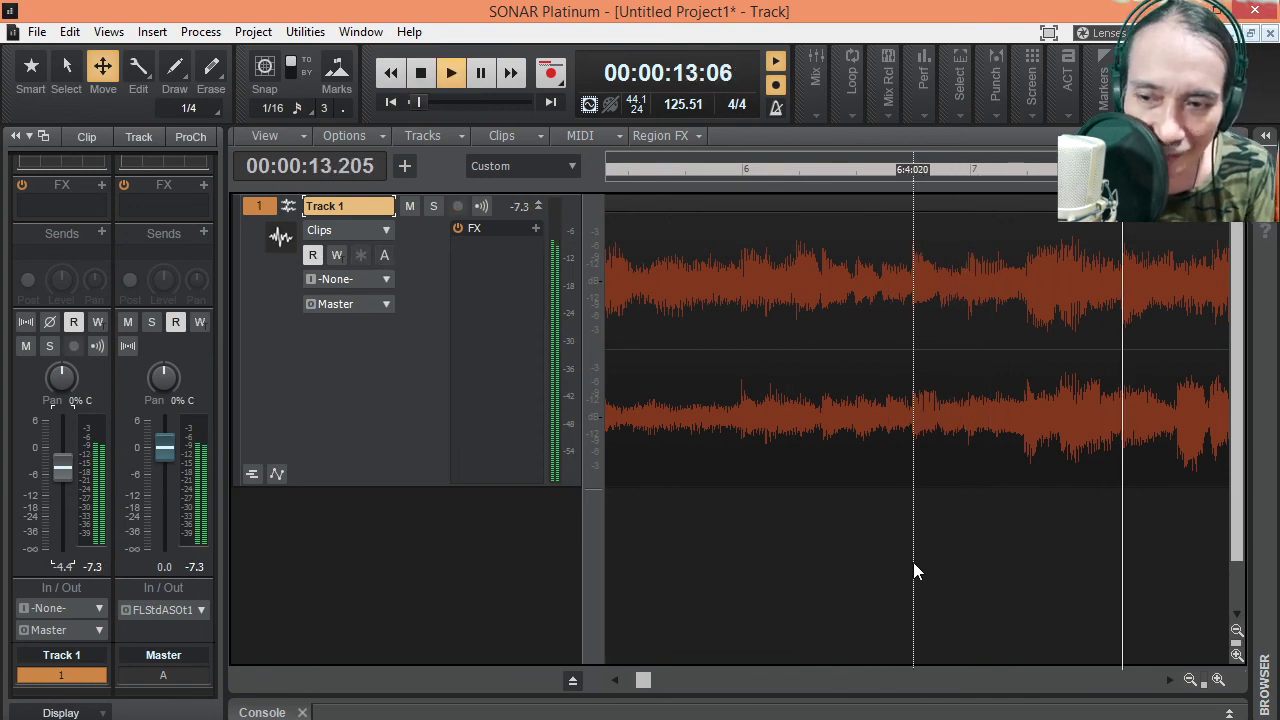
key(space)
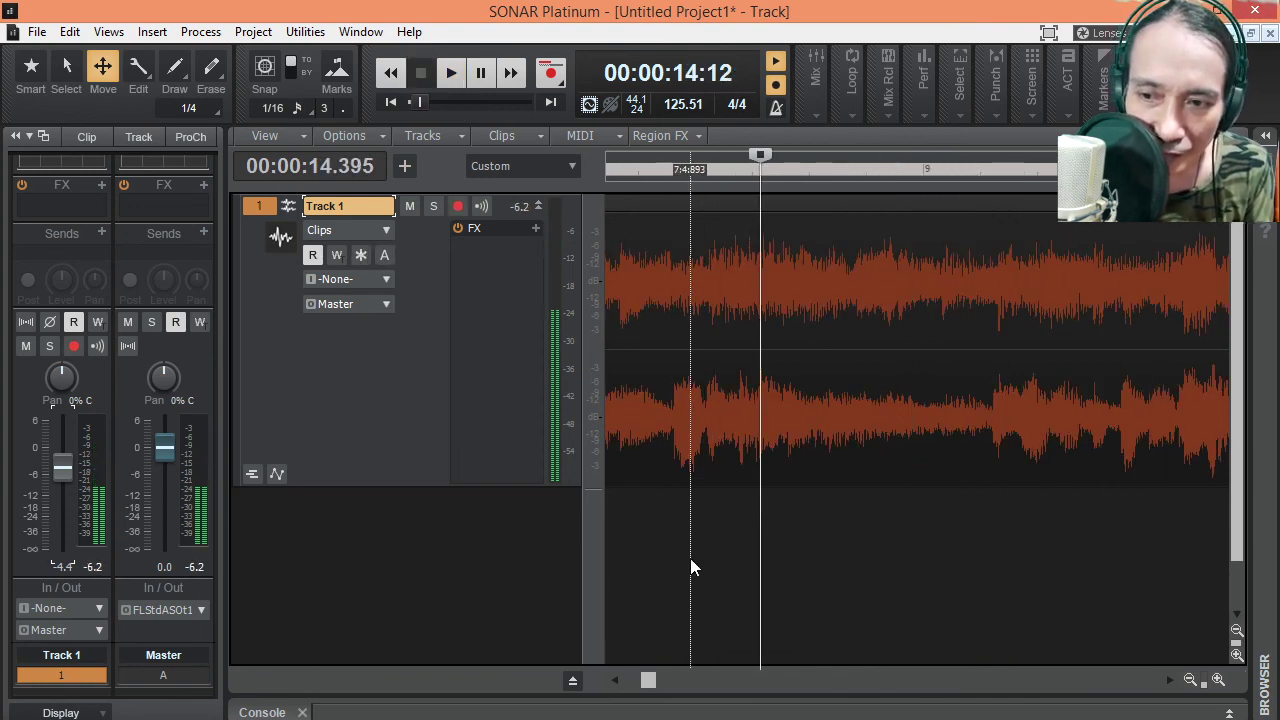
Replay measure 7 and the passage around measure 8 to locate the downbeat of measure 8
click(644, 563)
key(space)
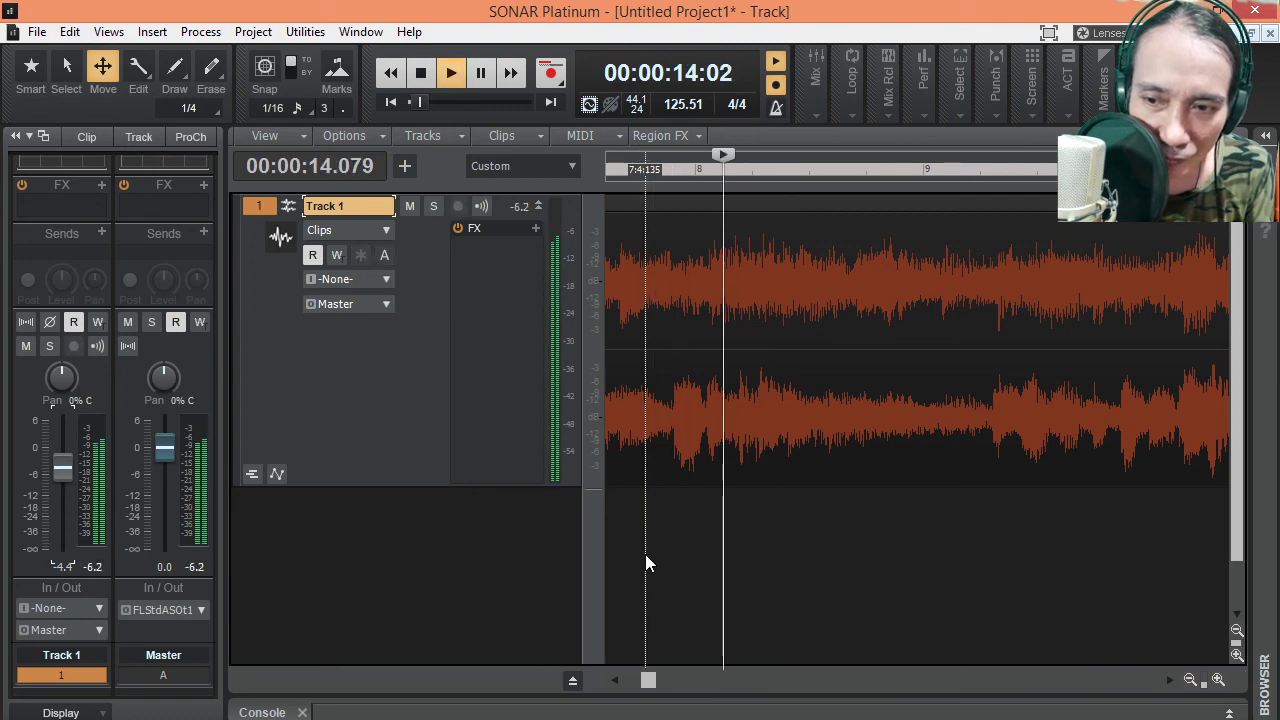
key(space)
scroll(660, 555, left, 3)
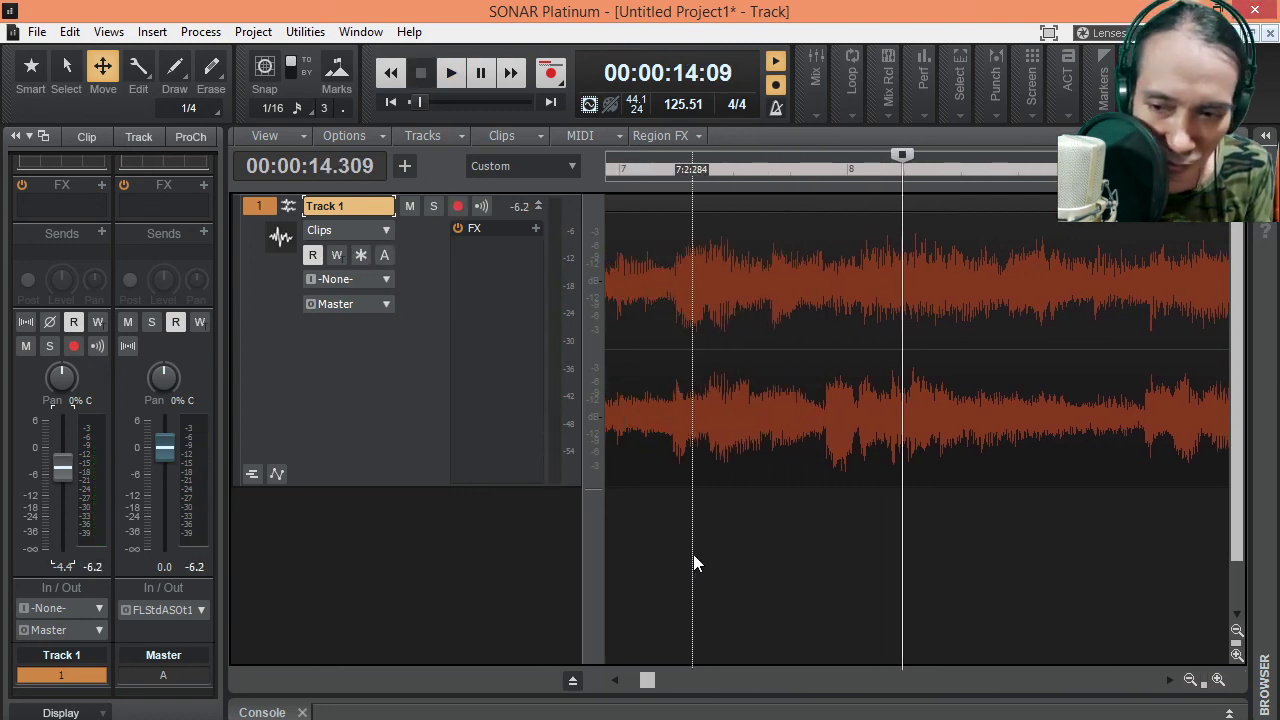
scroll(695, 563, left, 1)
scroll(710, 563, left, 1)
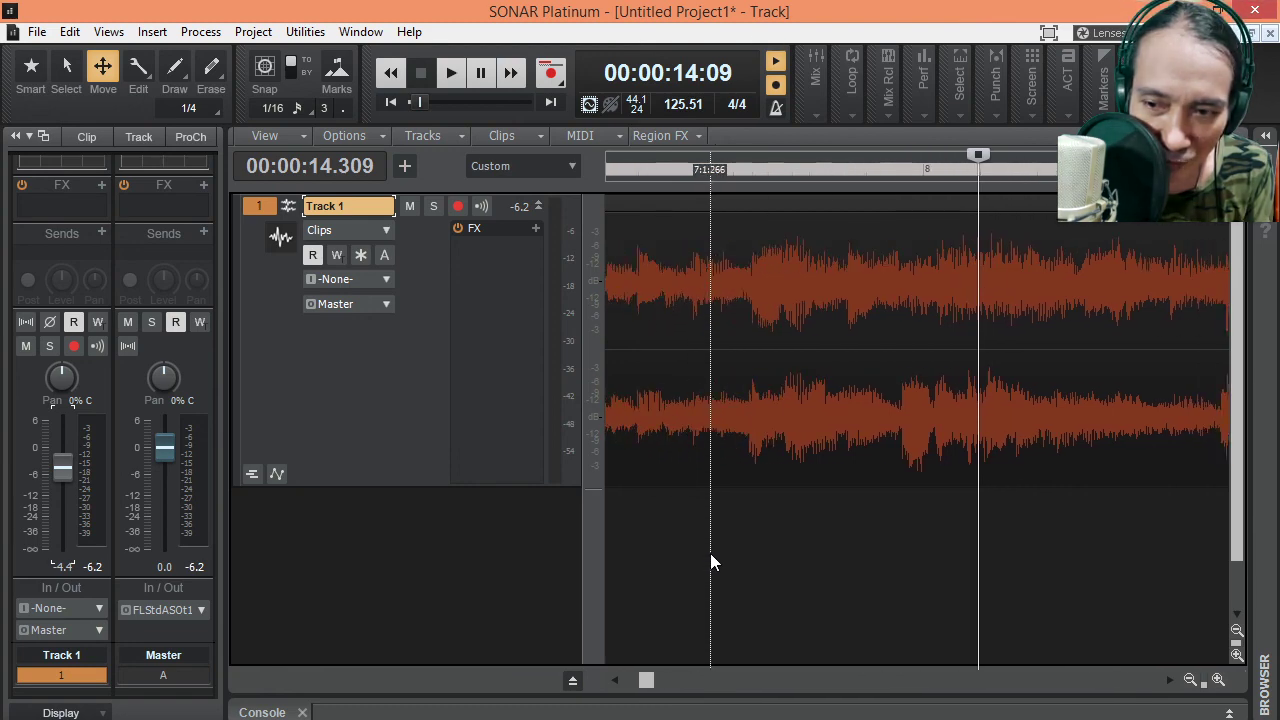
click(713, 554)
key(space)
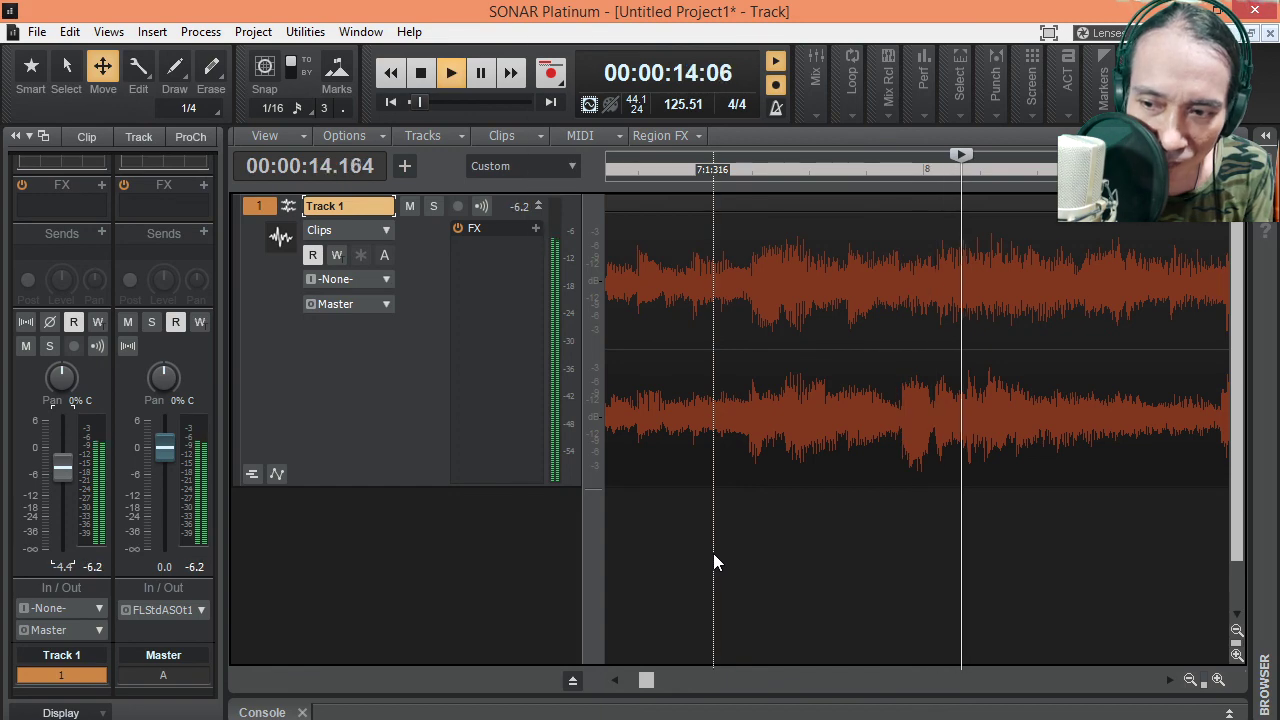
key(space)
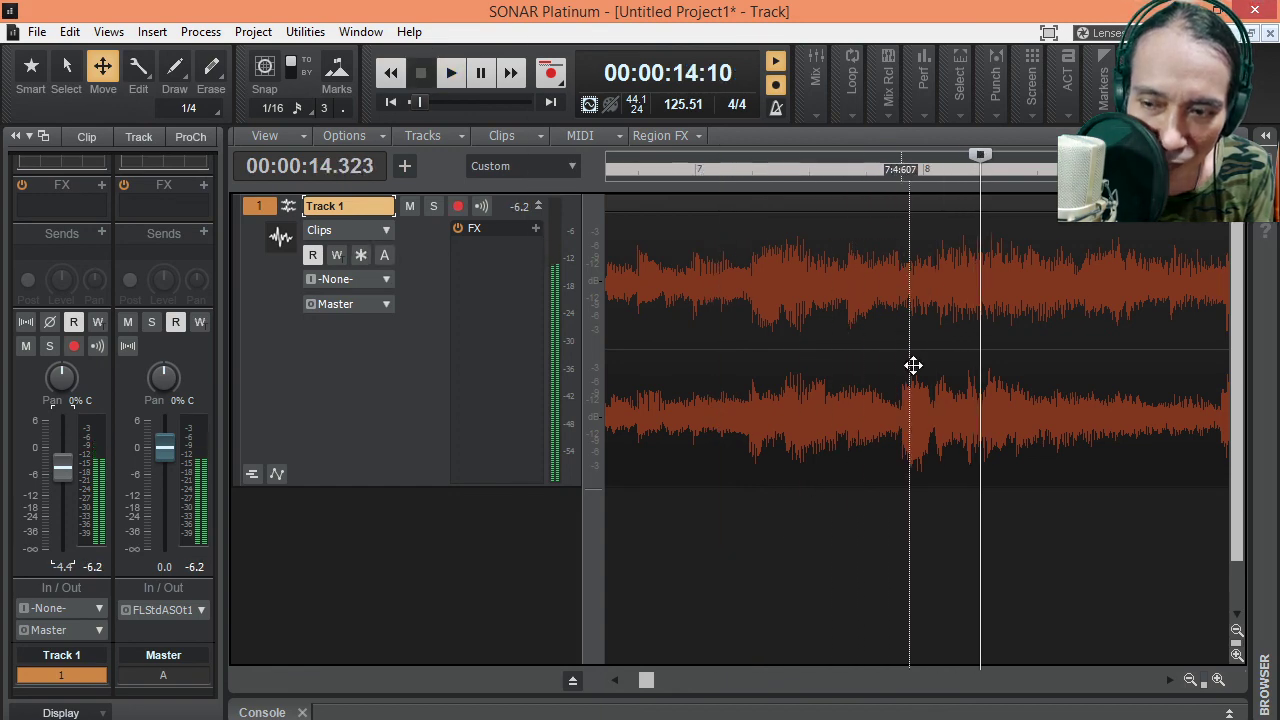
Play from within measure 7, move the playhead to the downbeat at 13.974 seconds, and assign measure 8, beat 1.000 there
click(767, 508)
key(space)
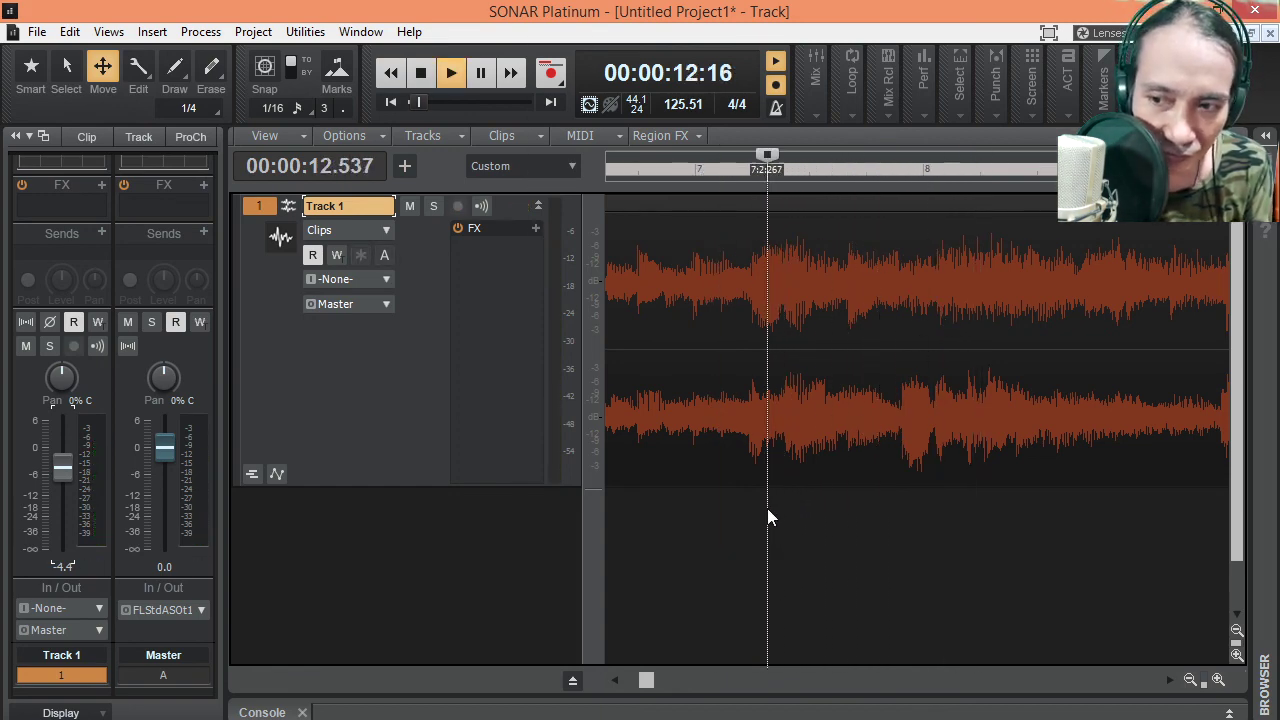
key(space)
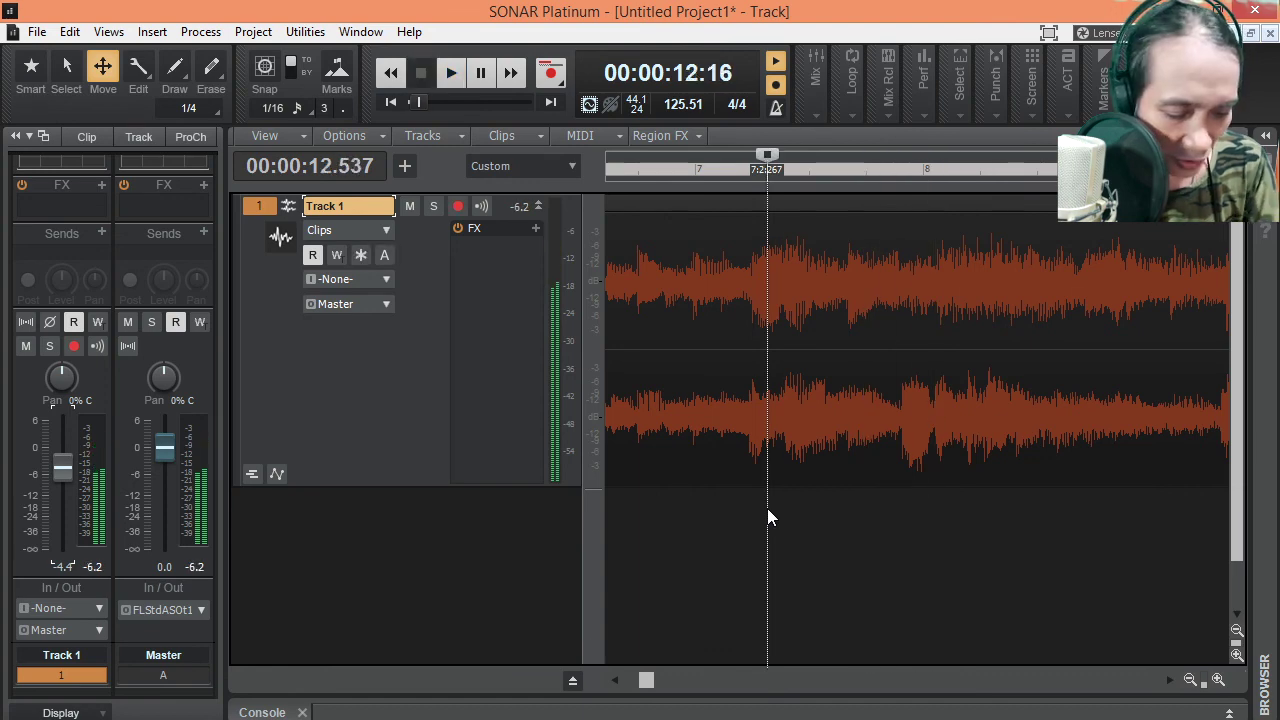
key(space)
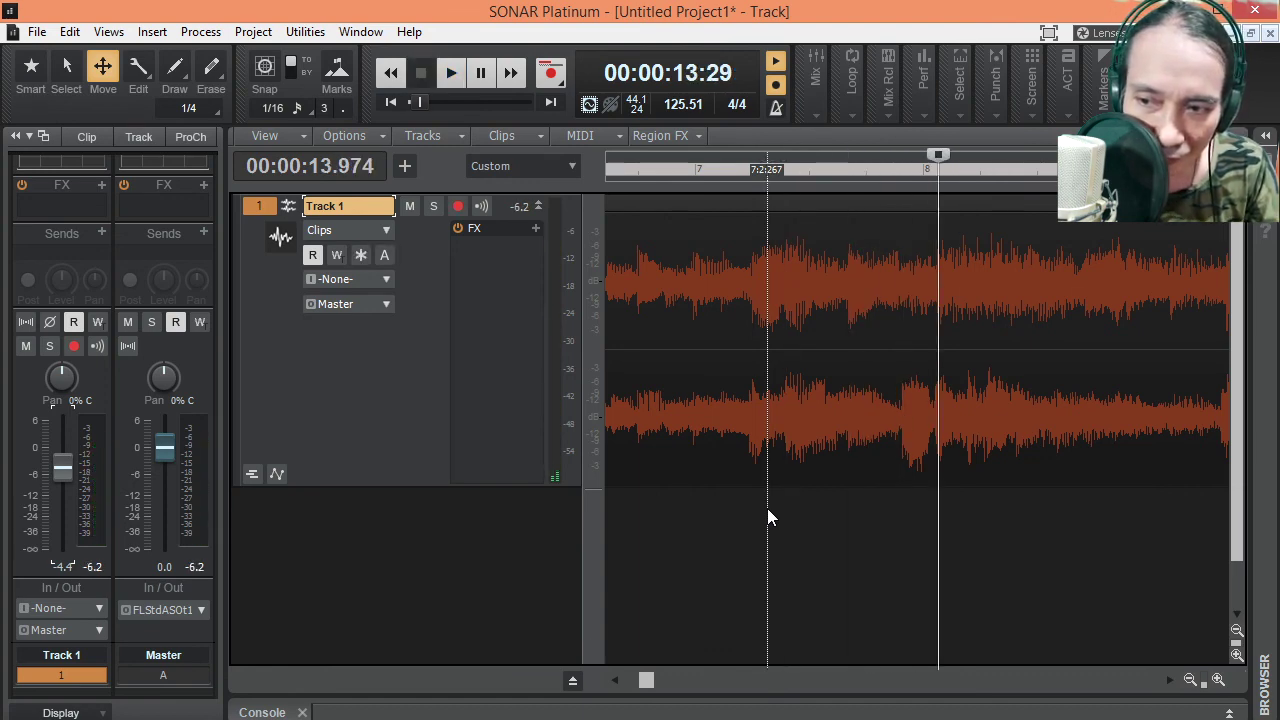
key(ctrl+m)
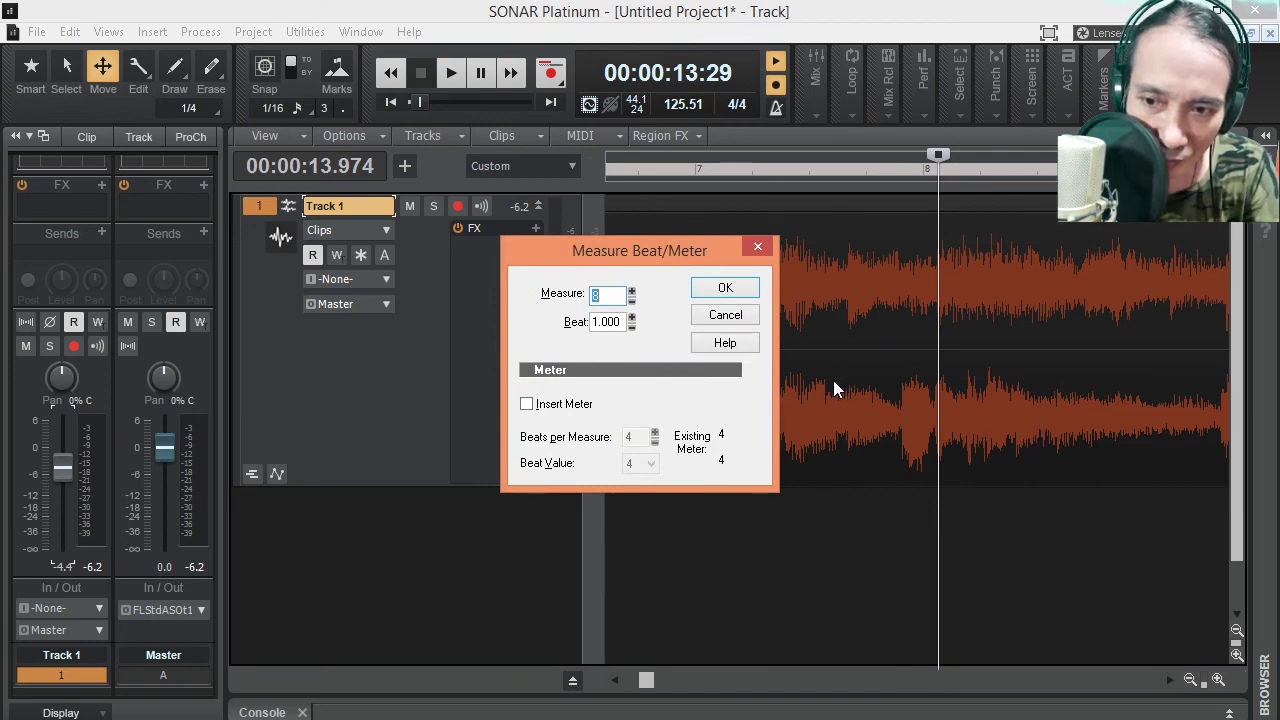
key(Return)
Play on past measure 8 and replay from its start to listen for the downbeat of measure 9
key(space)
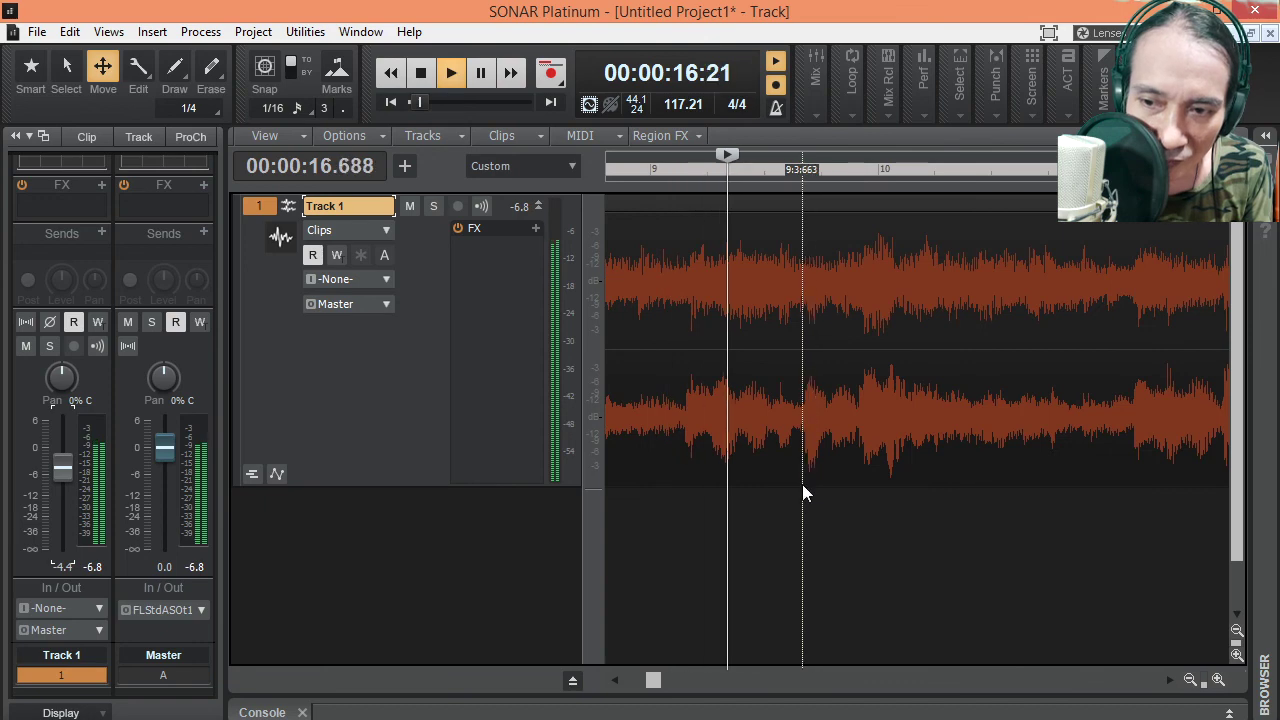
key(space)
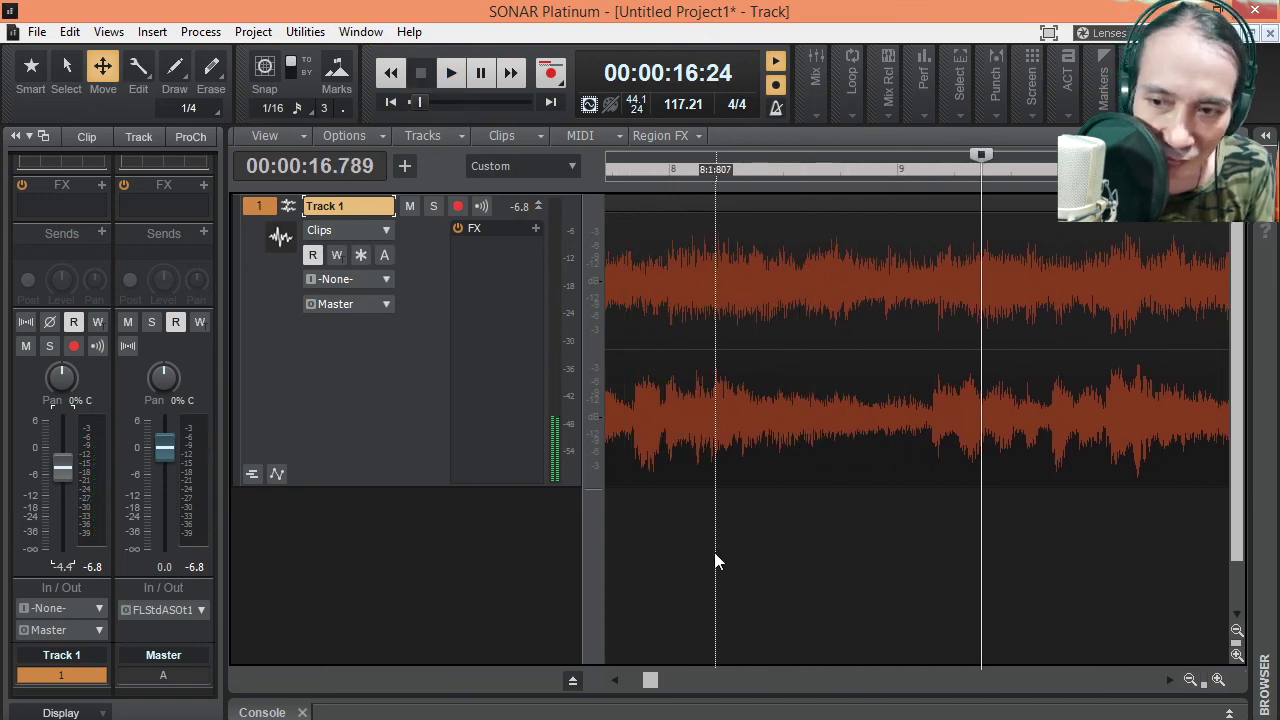
key(space)
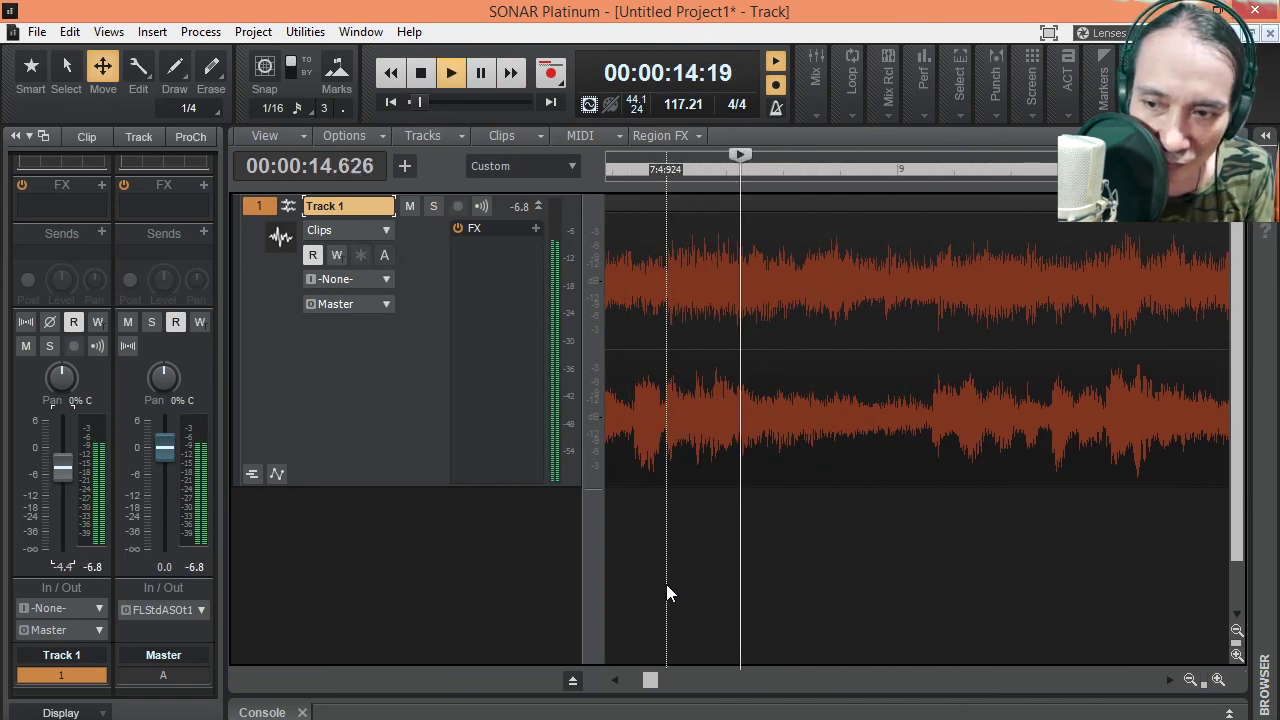
key(space)
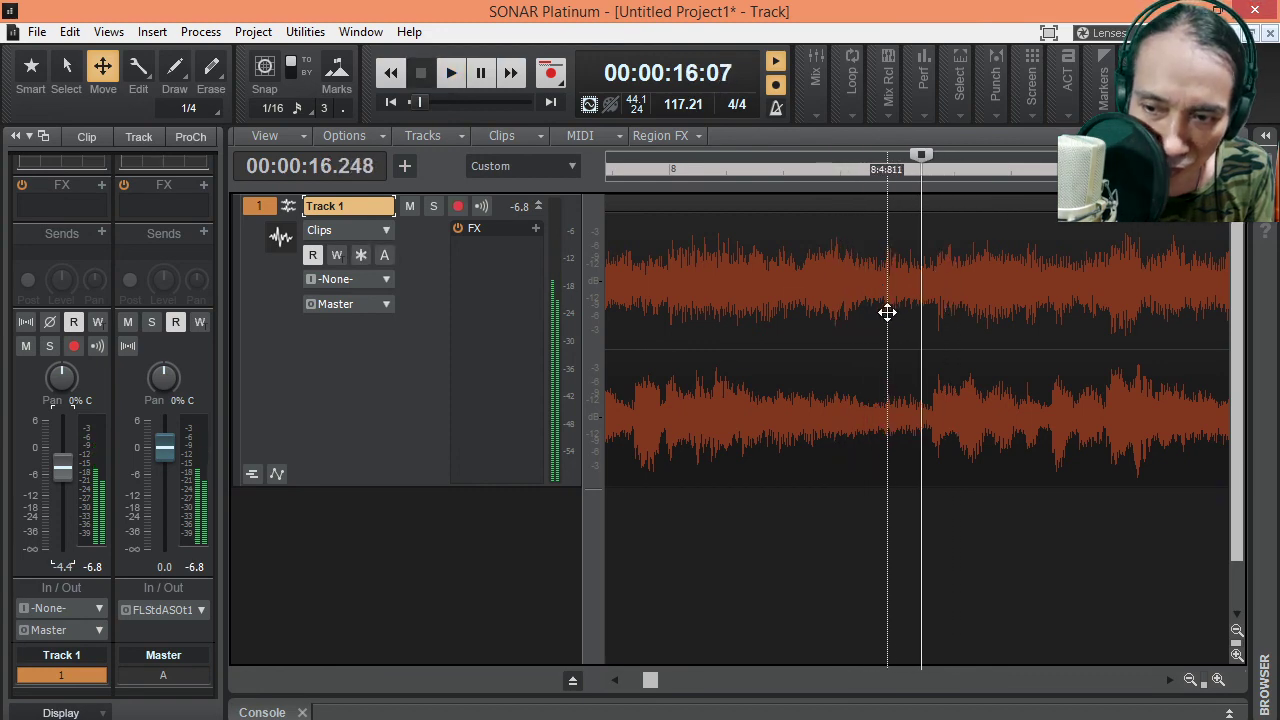
click(690, 545)
click(701, 538)
key(space)
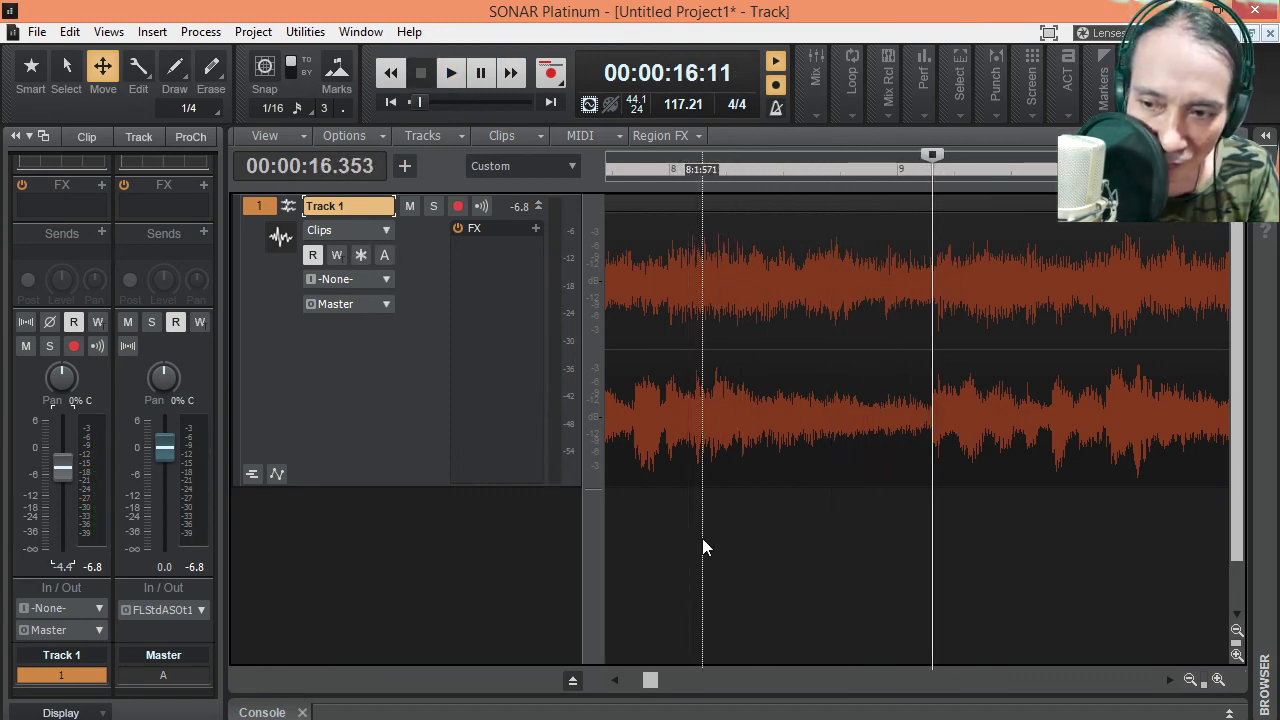
Replay the second half of measure 8 from several points to narrow down the measure 9 downbeat
click(777, 547)
key(space)
key(space)
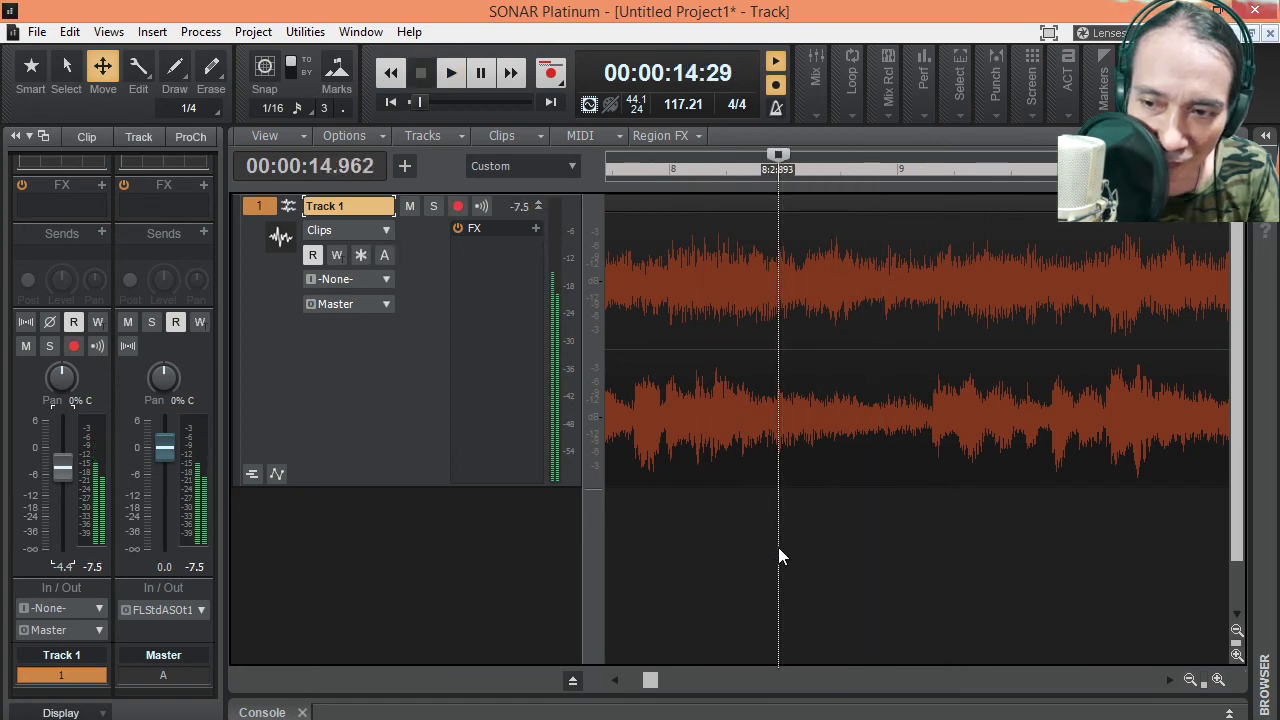
key(space)
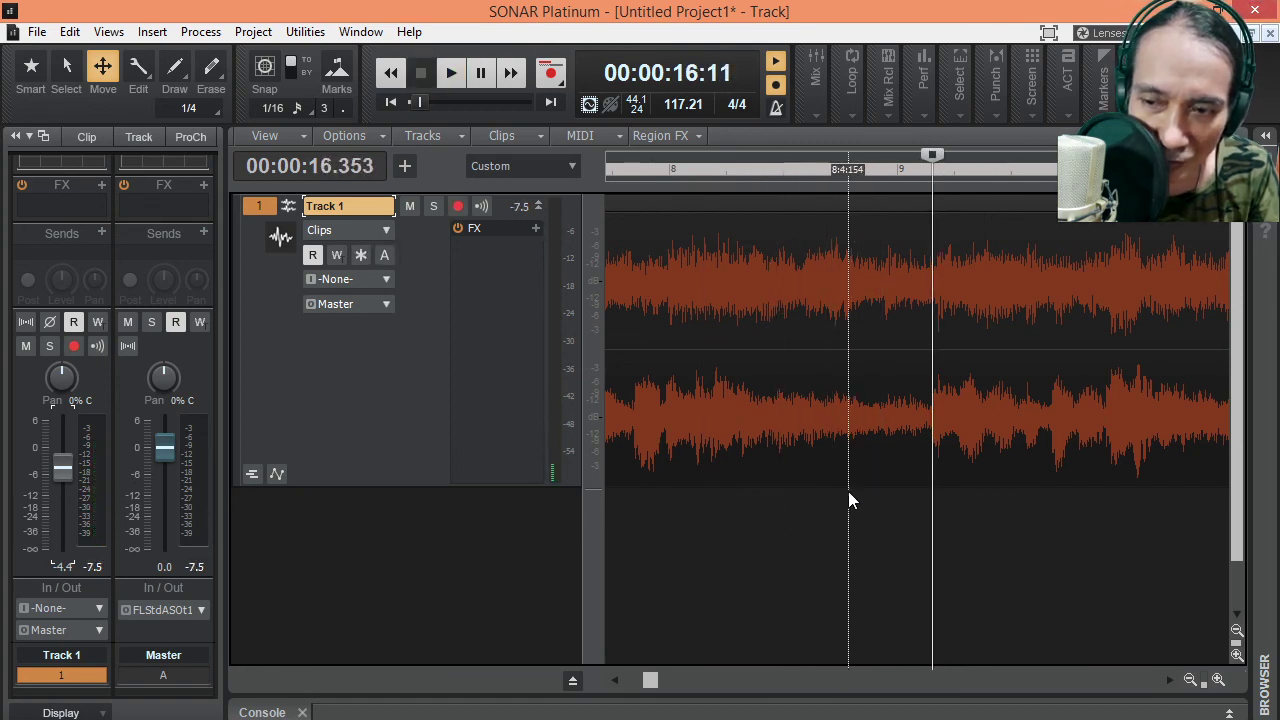
click(807, 547)
key(space)
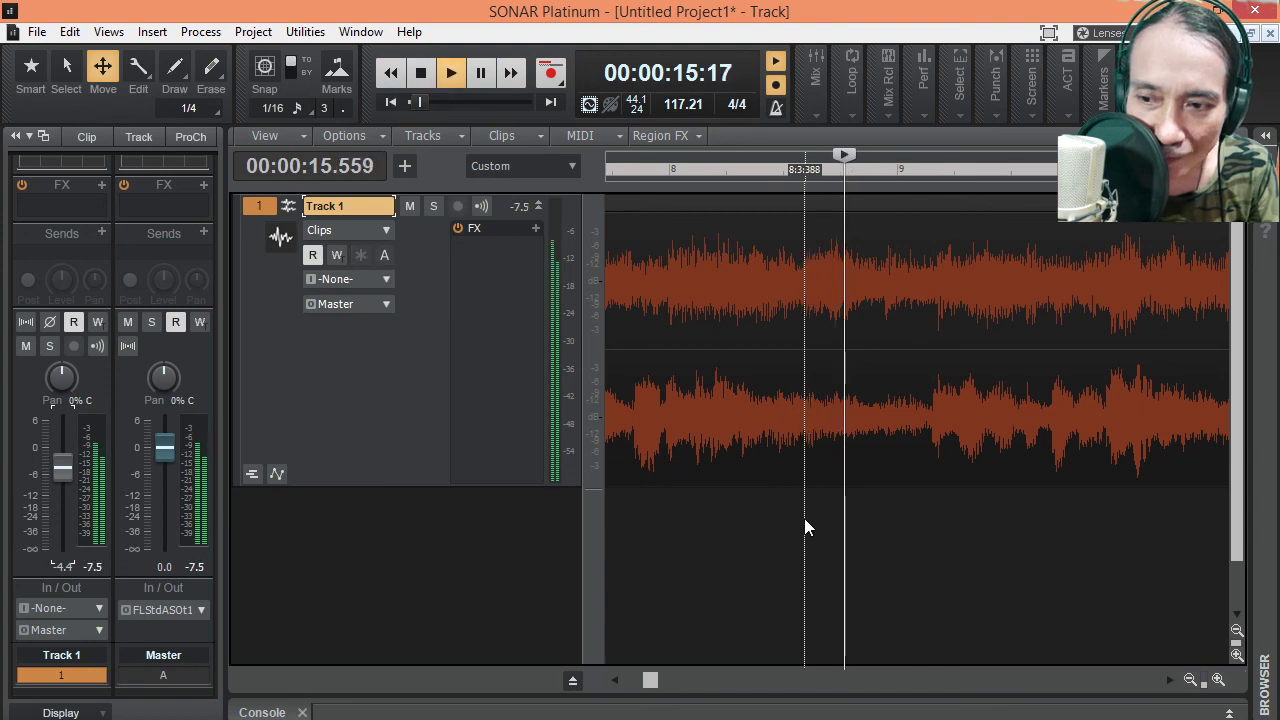
key(space)
click(792, 530)
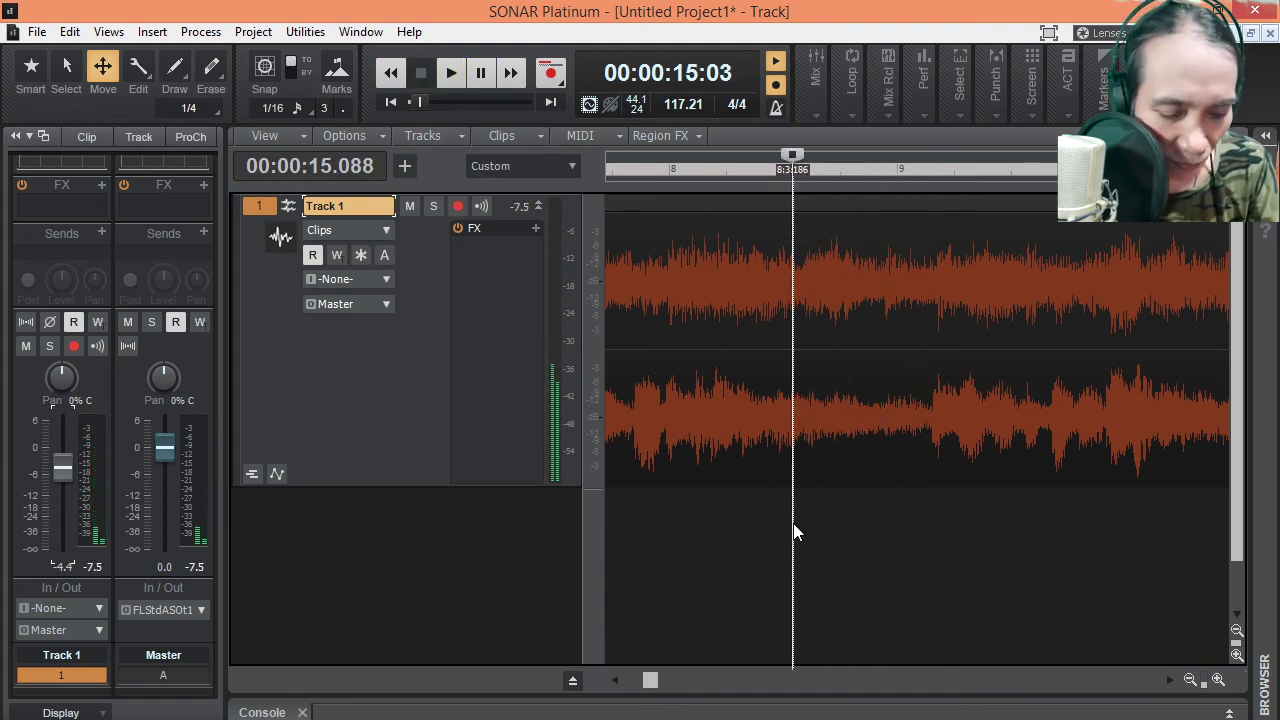
key(space)
key(space)
key(space)
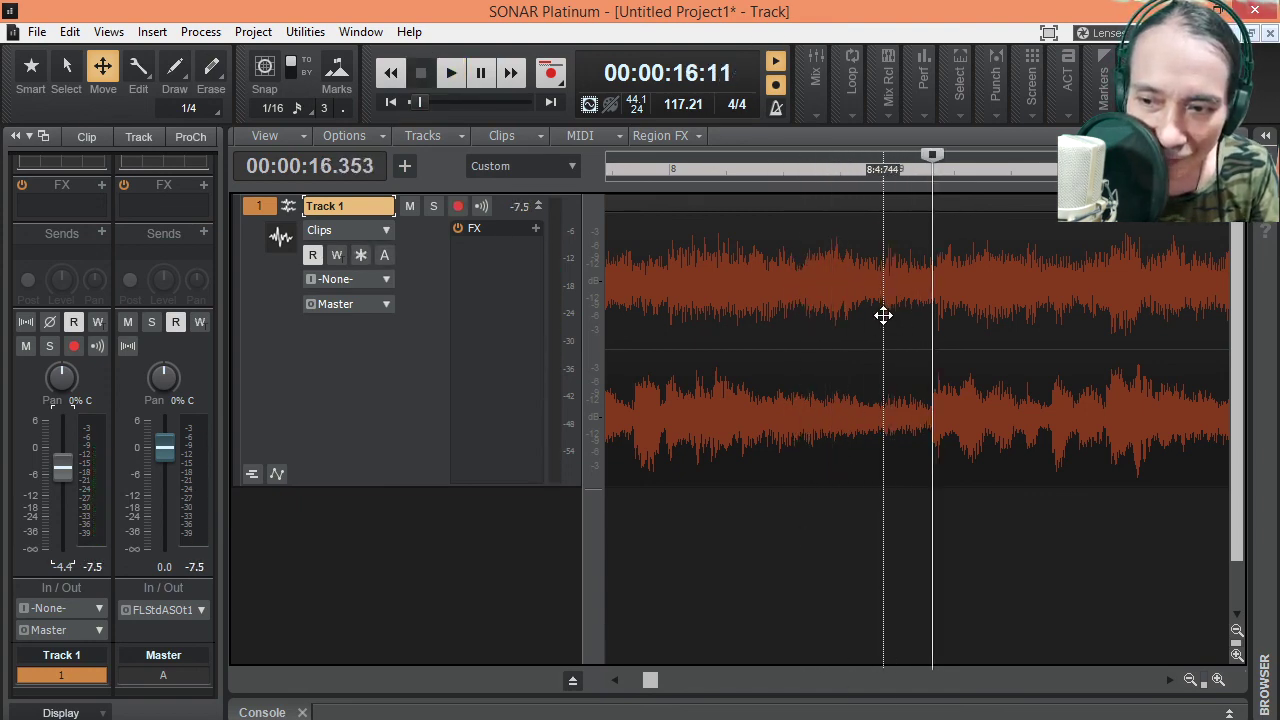
Switch to the Smart tool, move the playhead to the transient at 15.926 seconds, and set that point to measure 9, beat 1
click(884, 507)
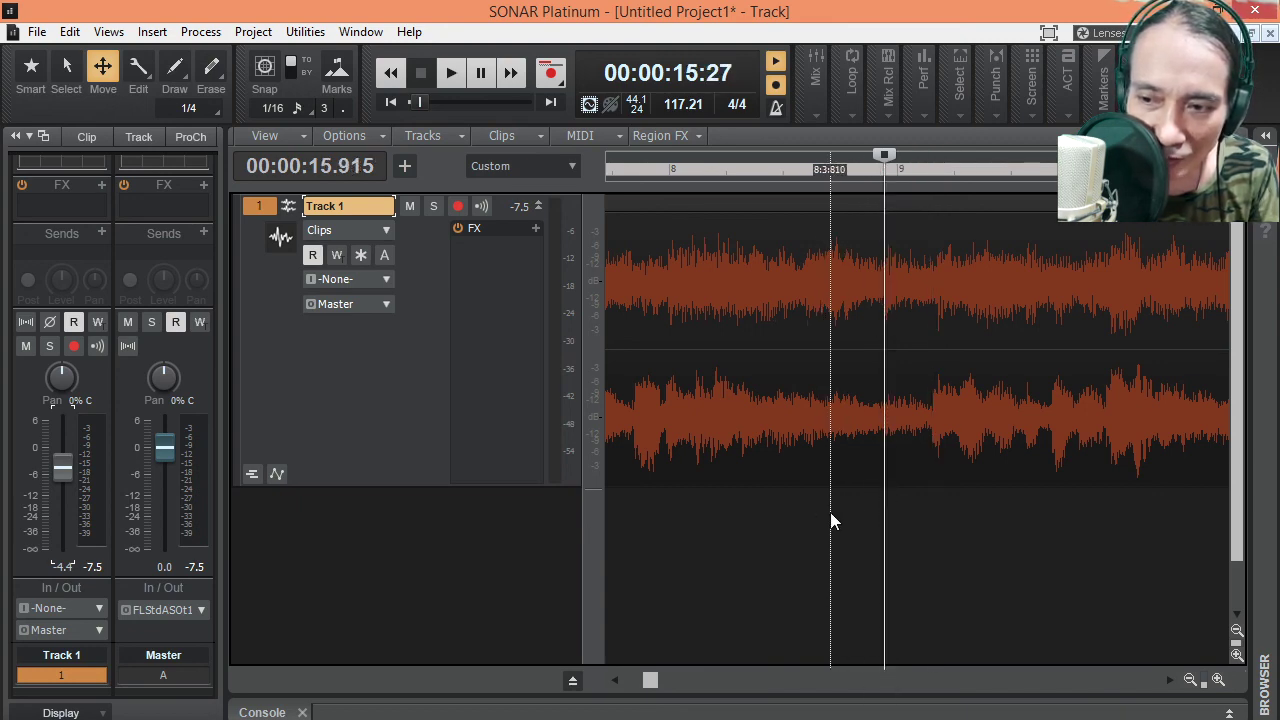
click(1218, 680)
click(1218, 680)
click(881, 563)
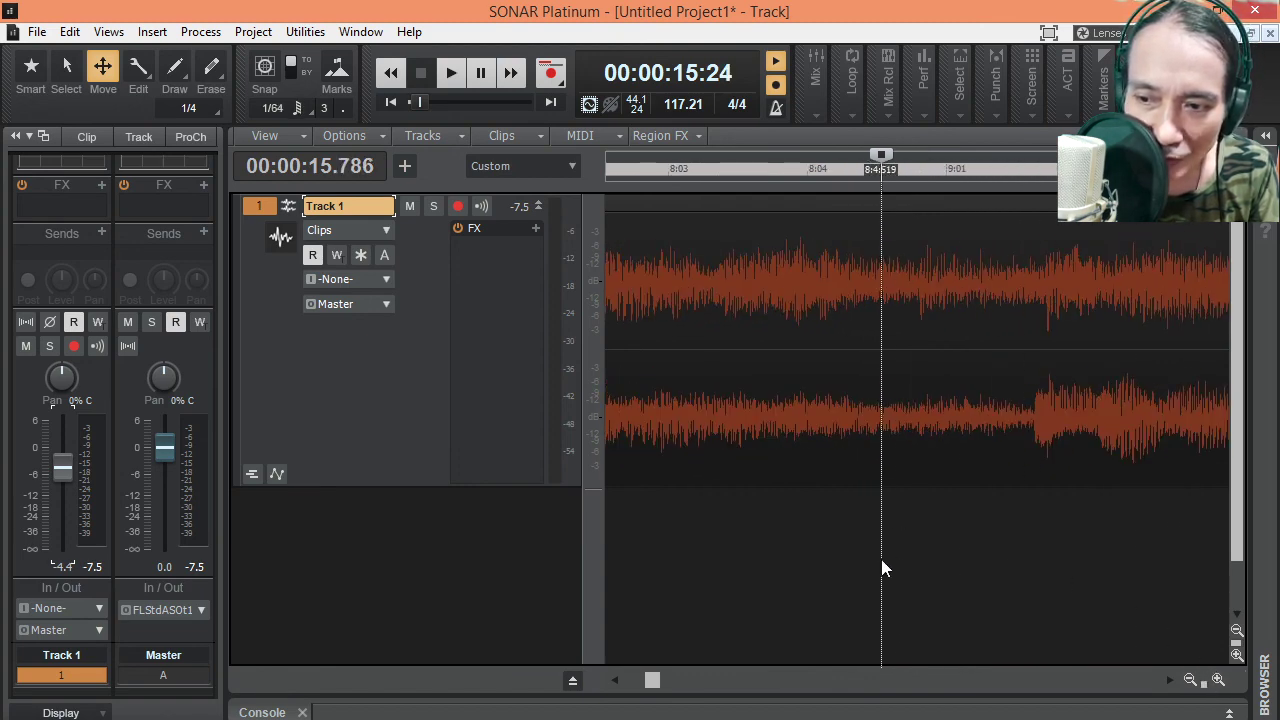
click(920, 432)
click(918, 507)
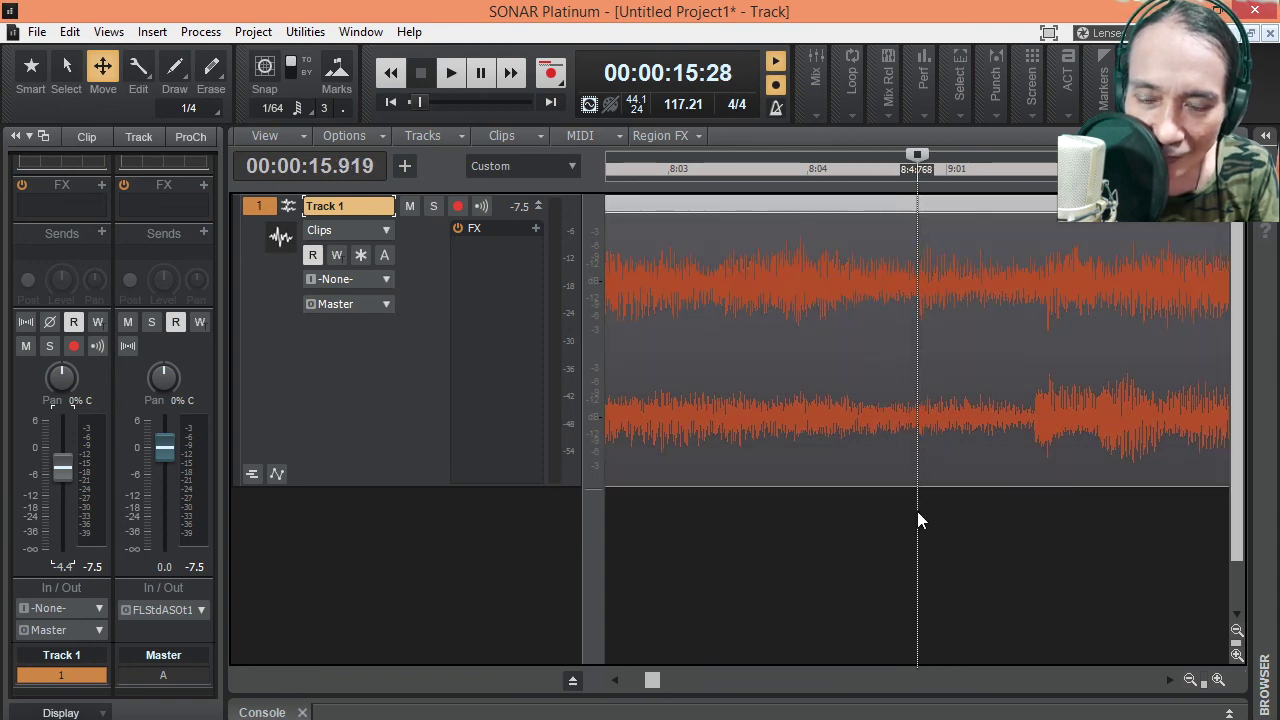
click(885, 521)
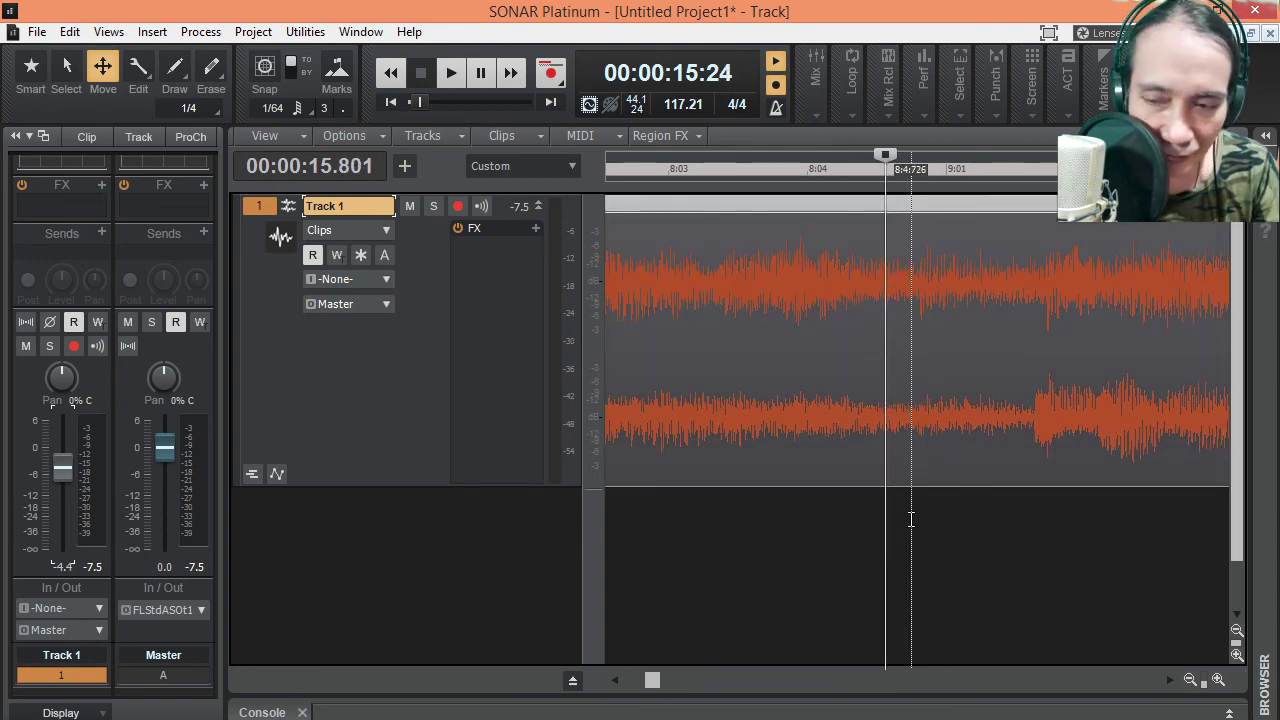
key(F5)
click(912, 520)
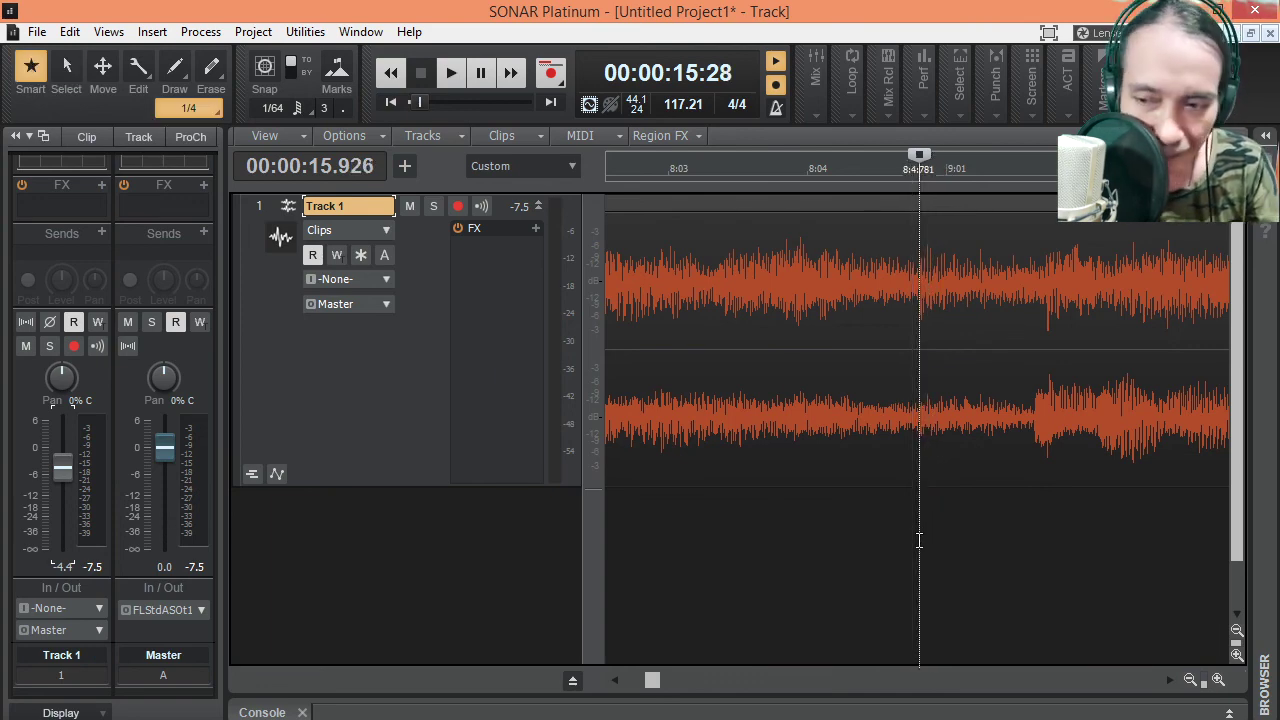
key(m)
key(Return)
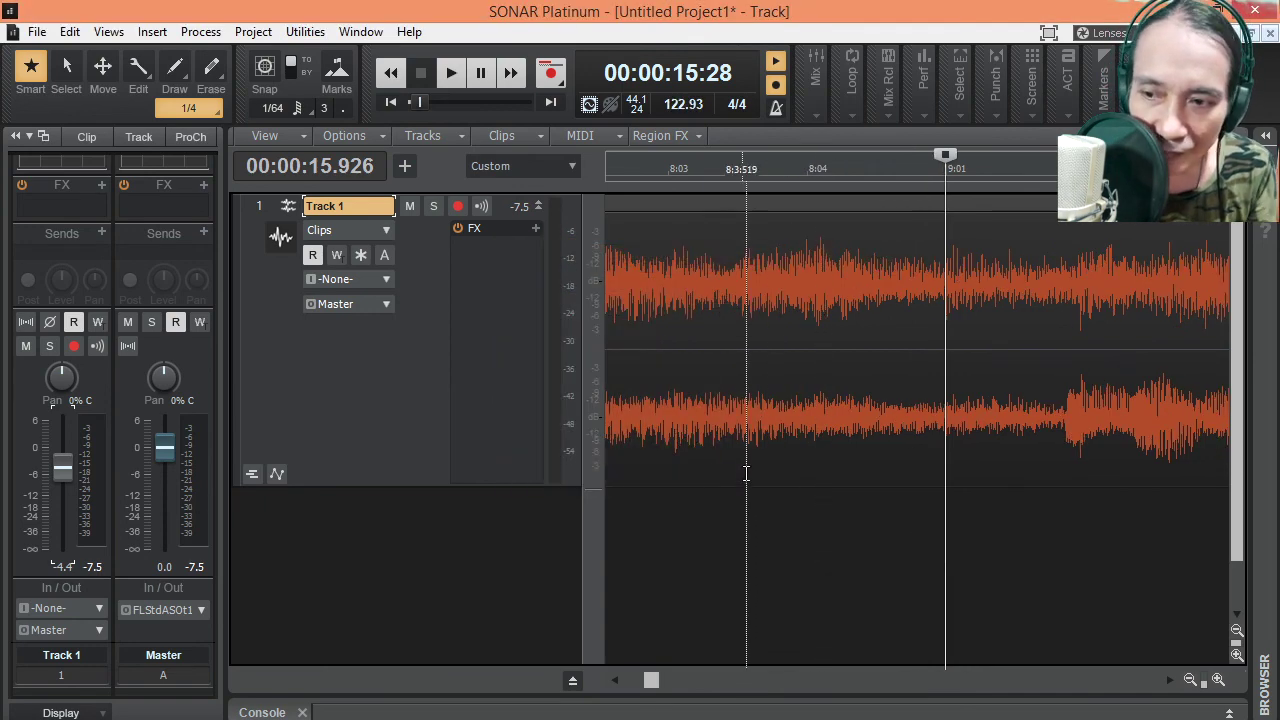
Play from the second half of measure 8 and replay the end of measure 9 to listen for the measure 10 downbeat
click(751, 472)
key(space)
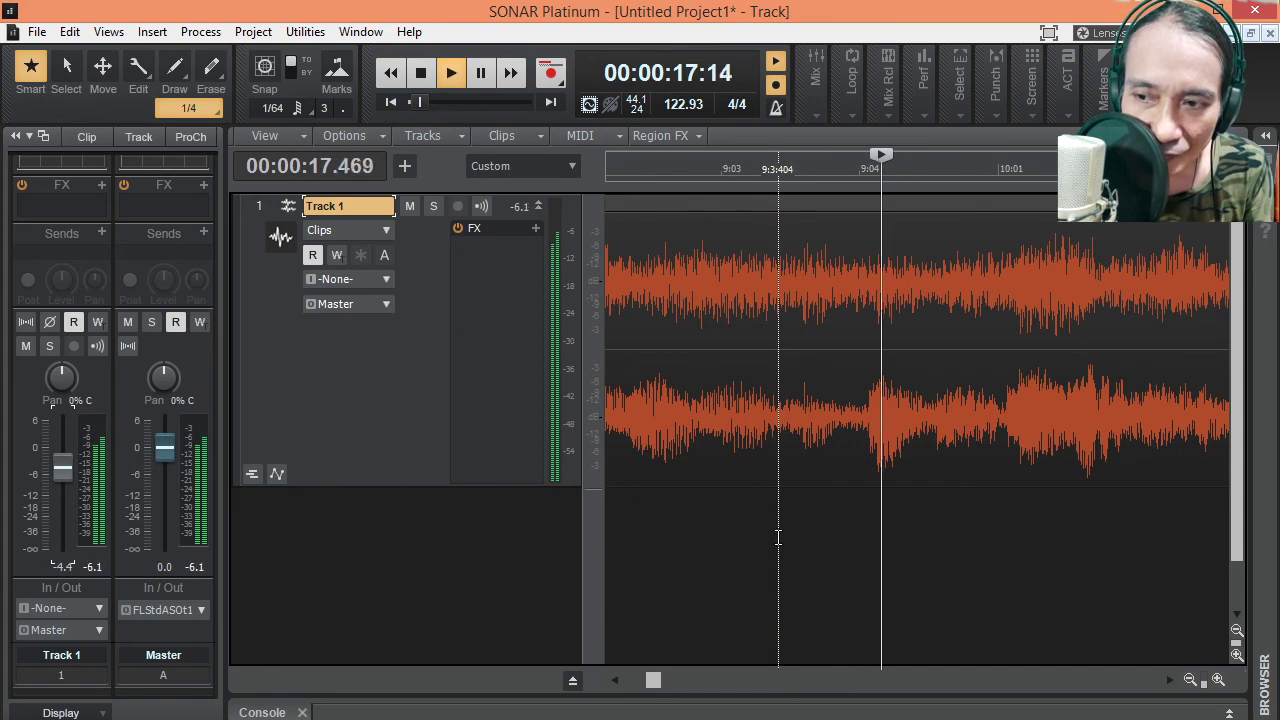
key(space)
key(space)
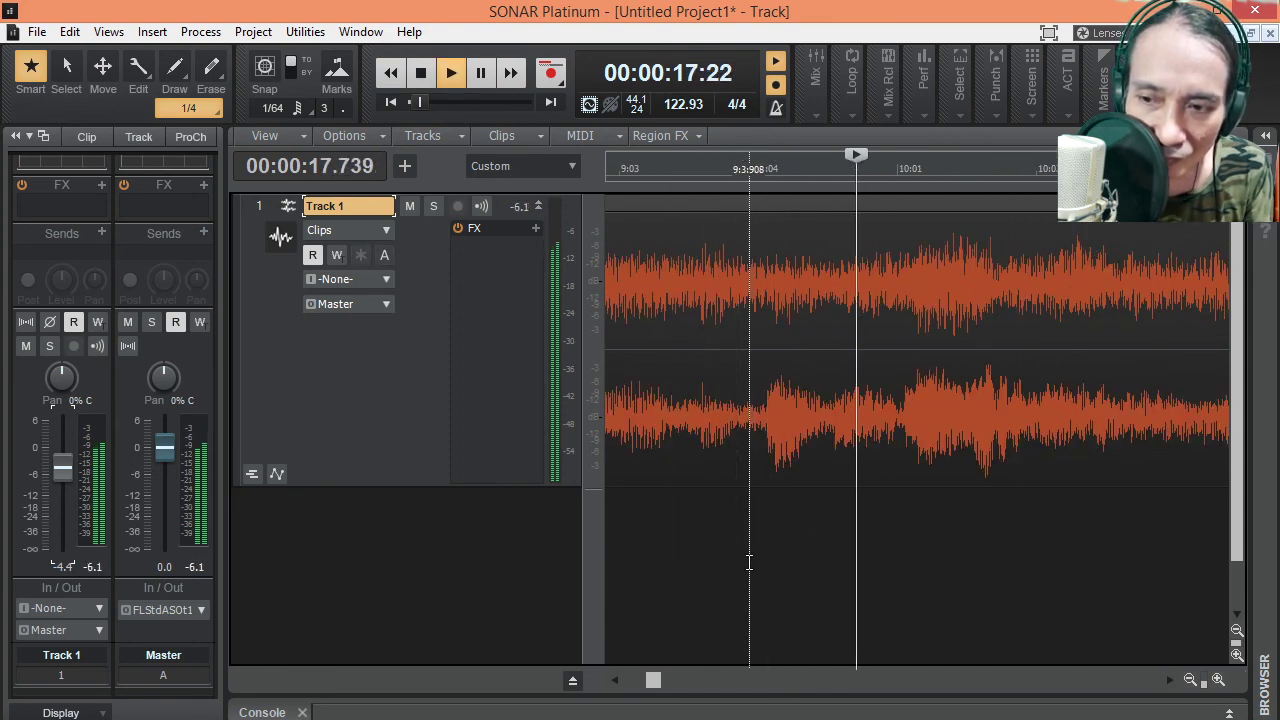
click(757, 575)
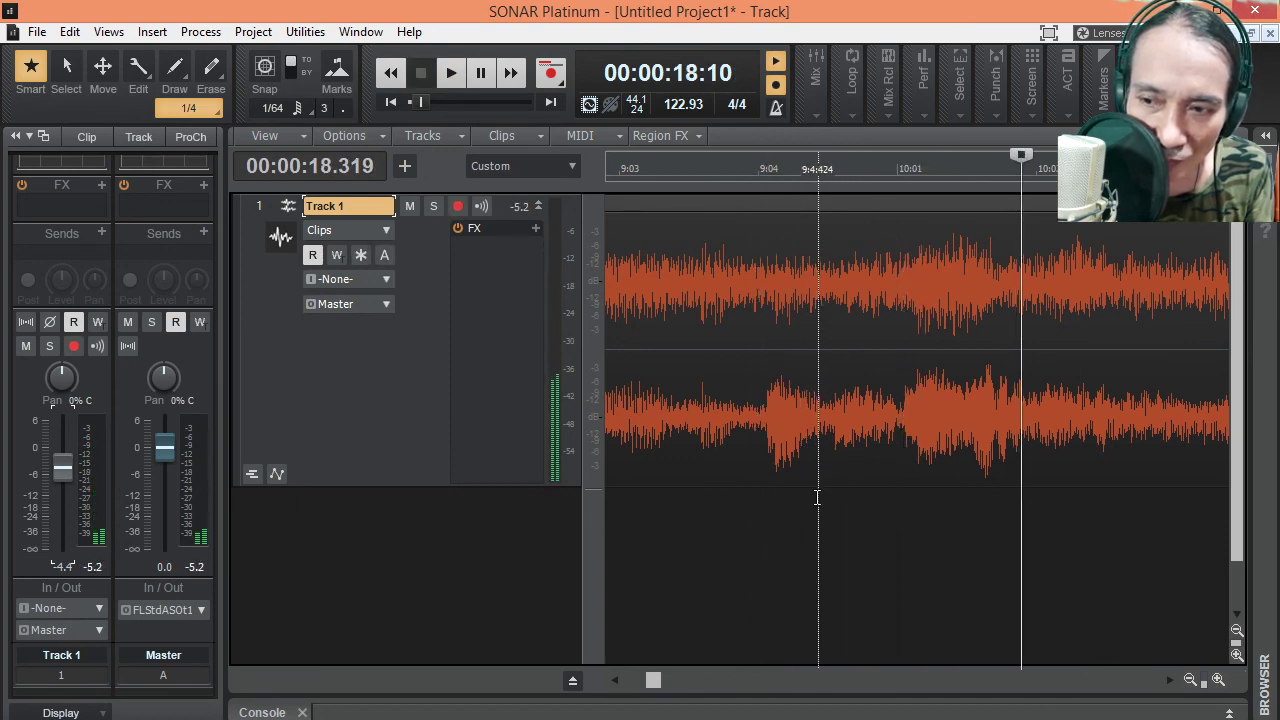
Replay the end of measure 9, move the playhead to the downbeat at 17.908 seconds, and set that point to measure 10, beat 1
click(681, 570)
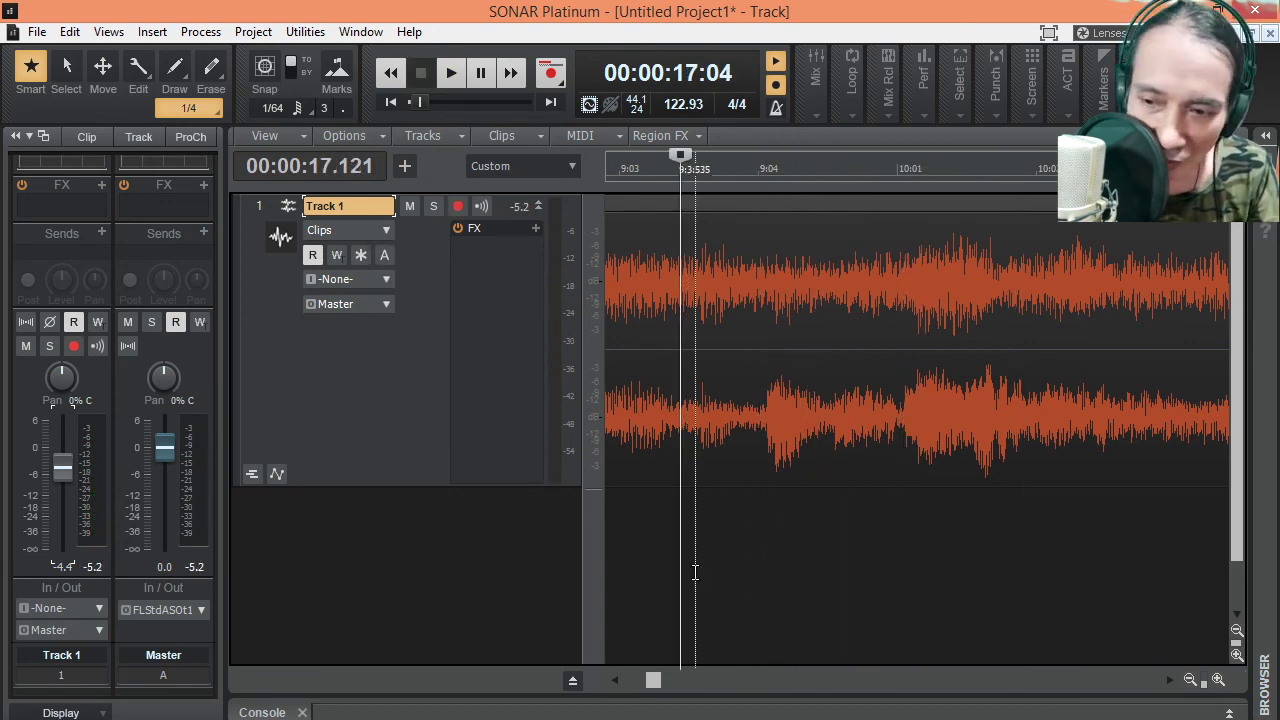
click(794, 585)
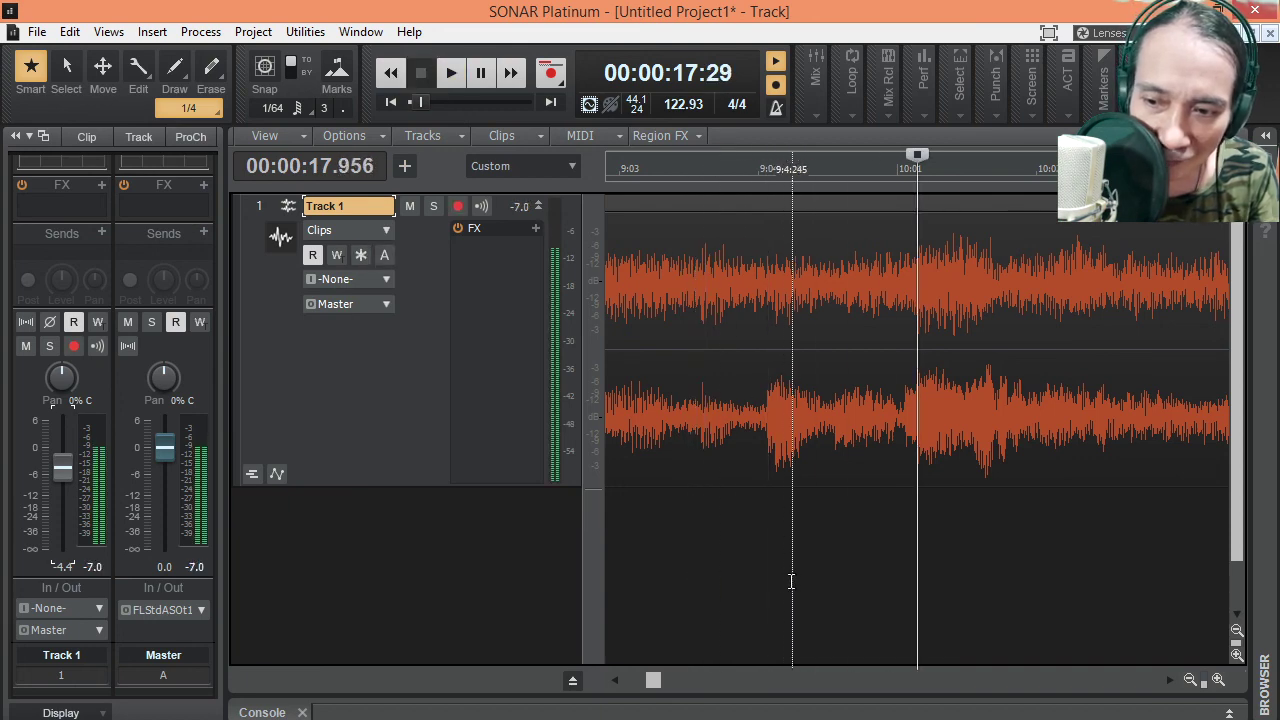
click(786, 584)
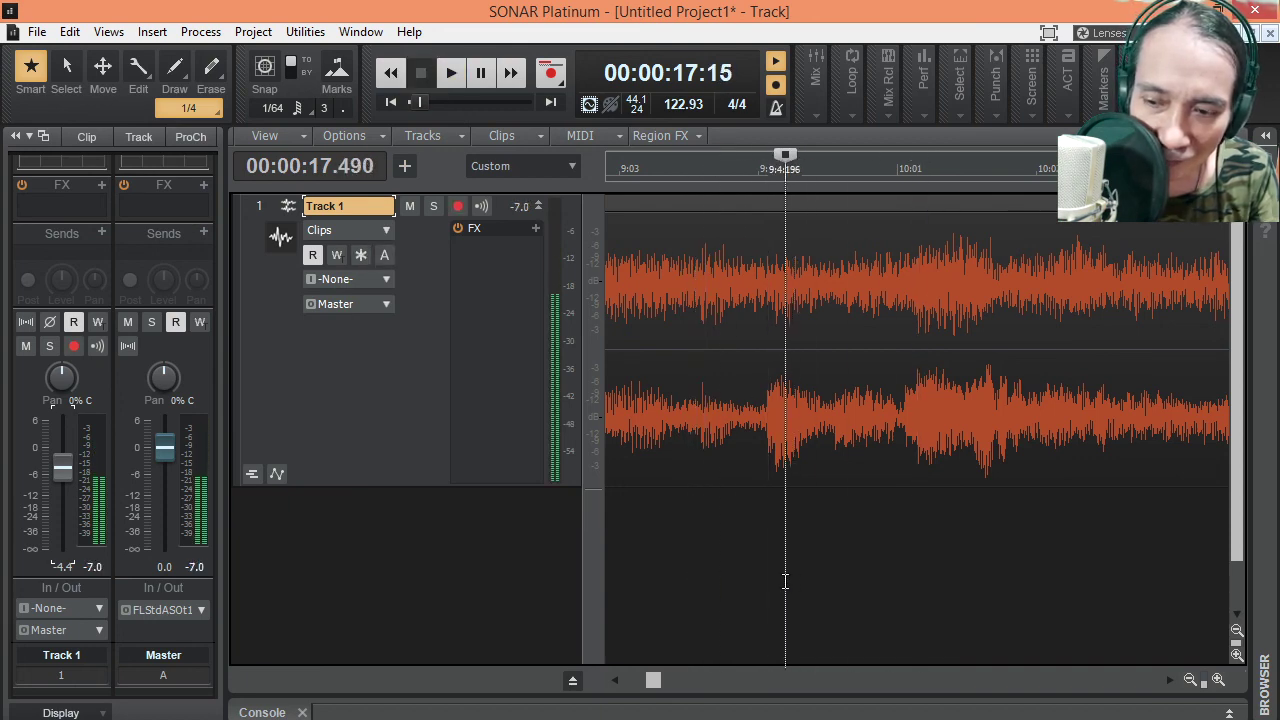
click(785, 581)
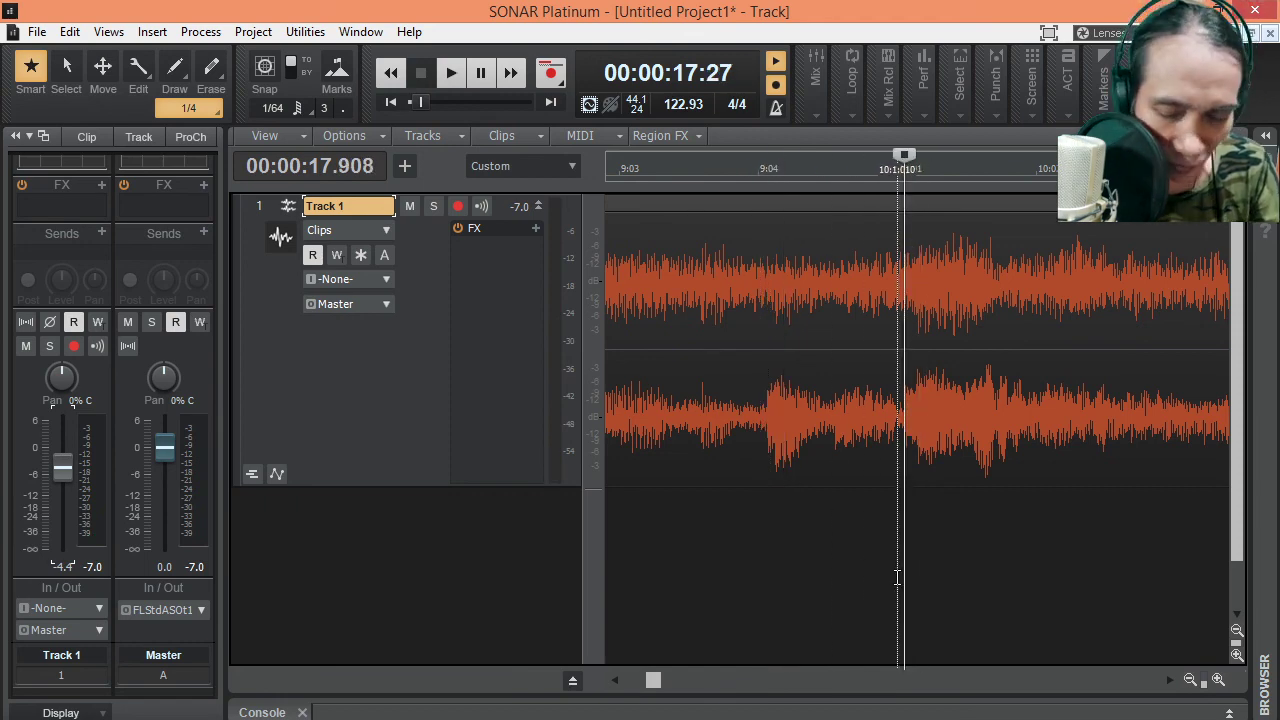
key(m)
key(Escape)
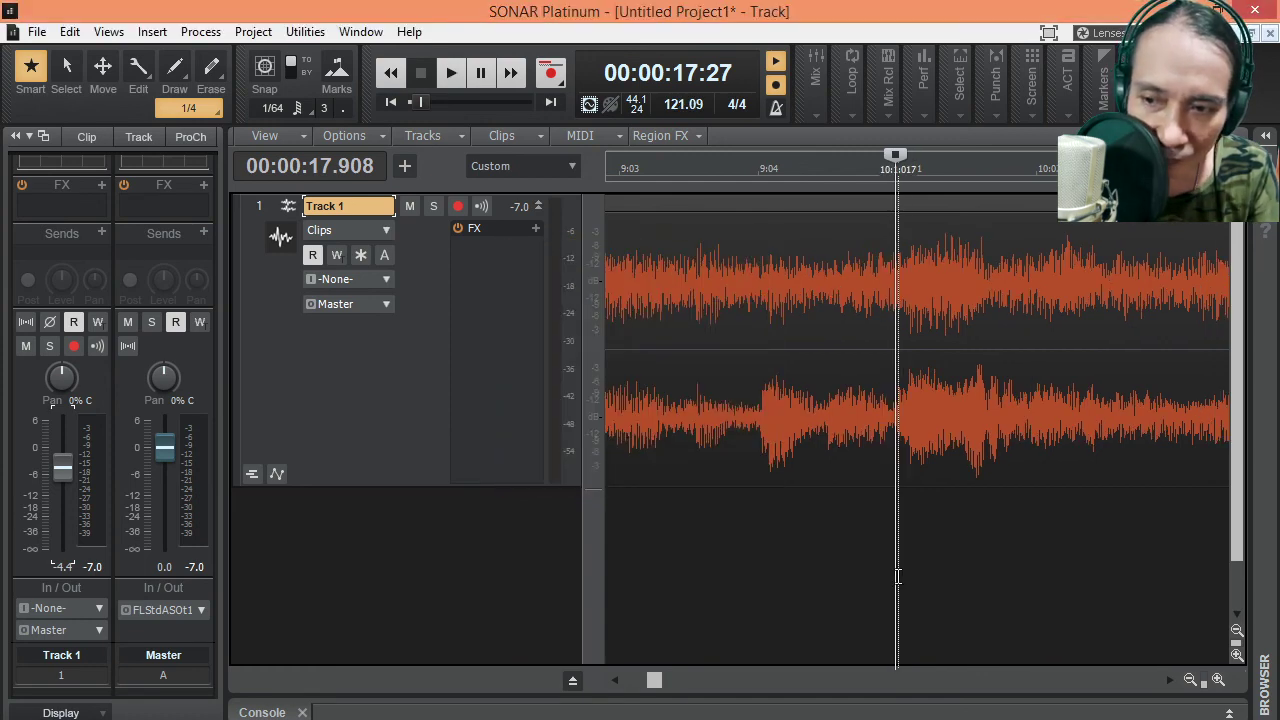
Play through measure 10, replay from its fourth beat, and assign measure 11, beat 1 to the downbeat at 19.937 seconds
key(space)
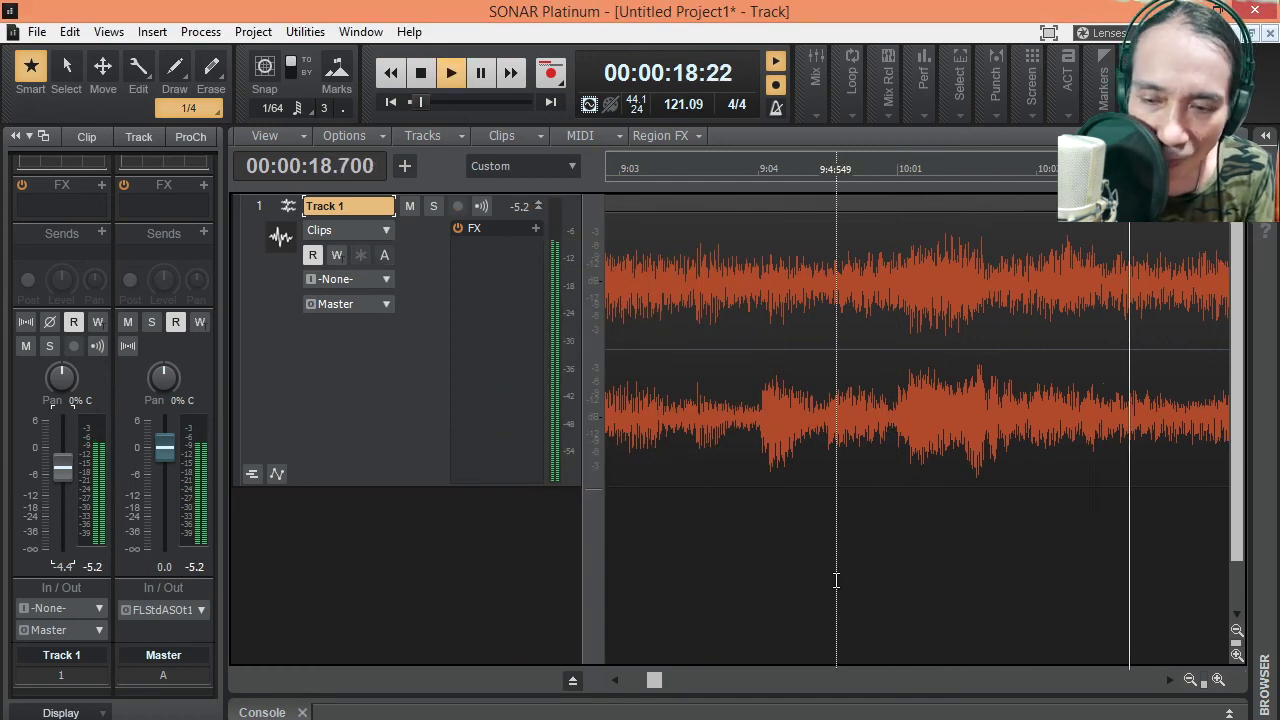
key(r)
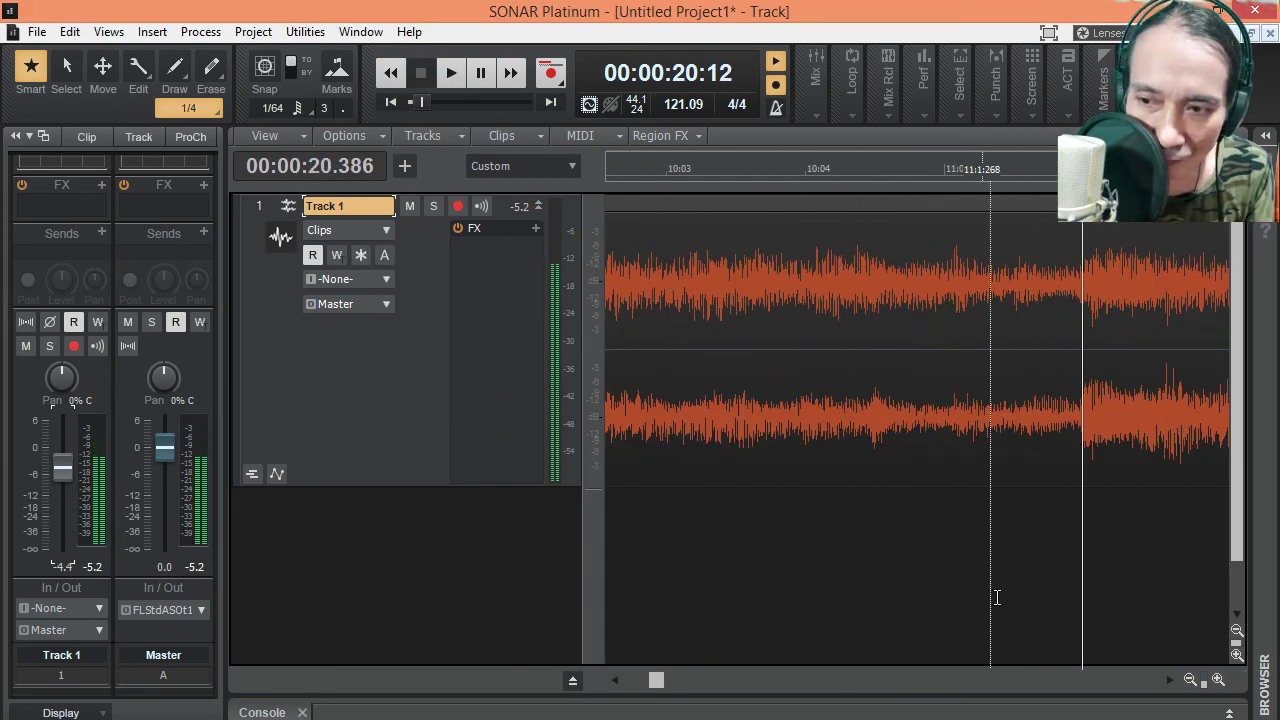
click(841, 608)
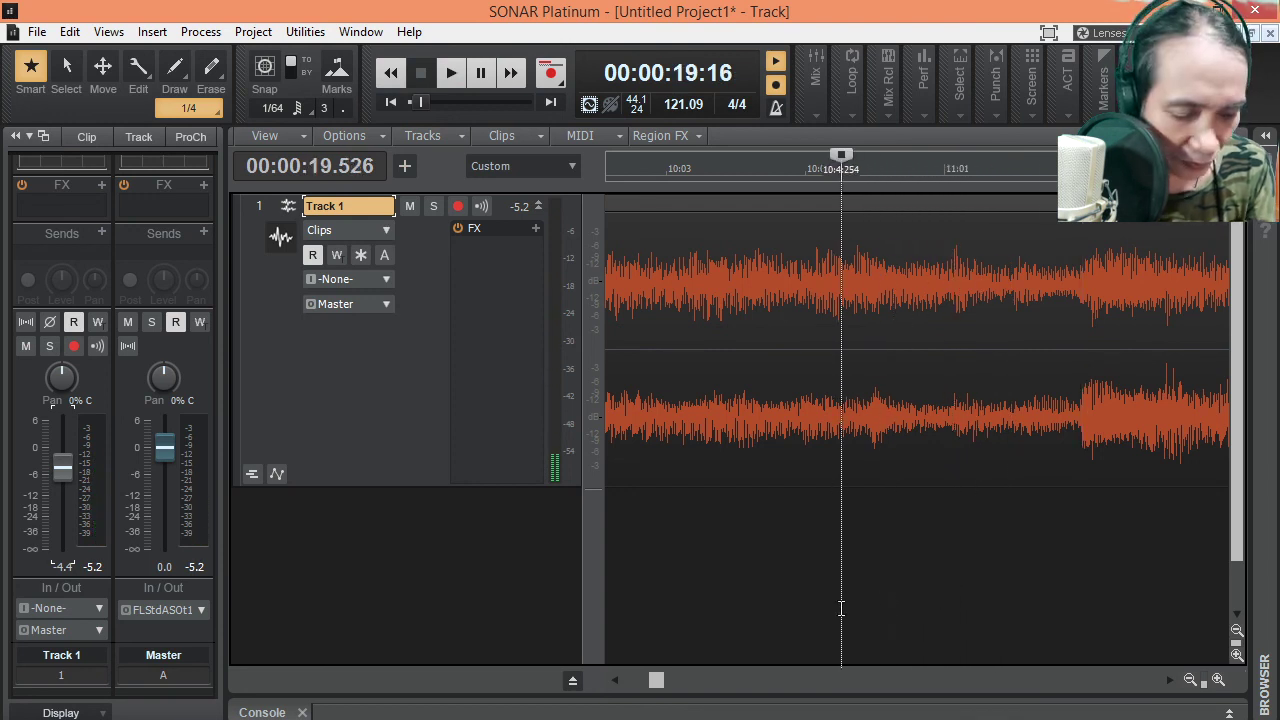
key(space)
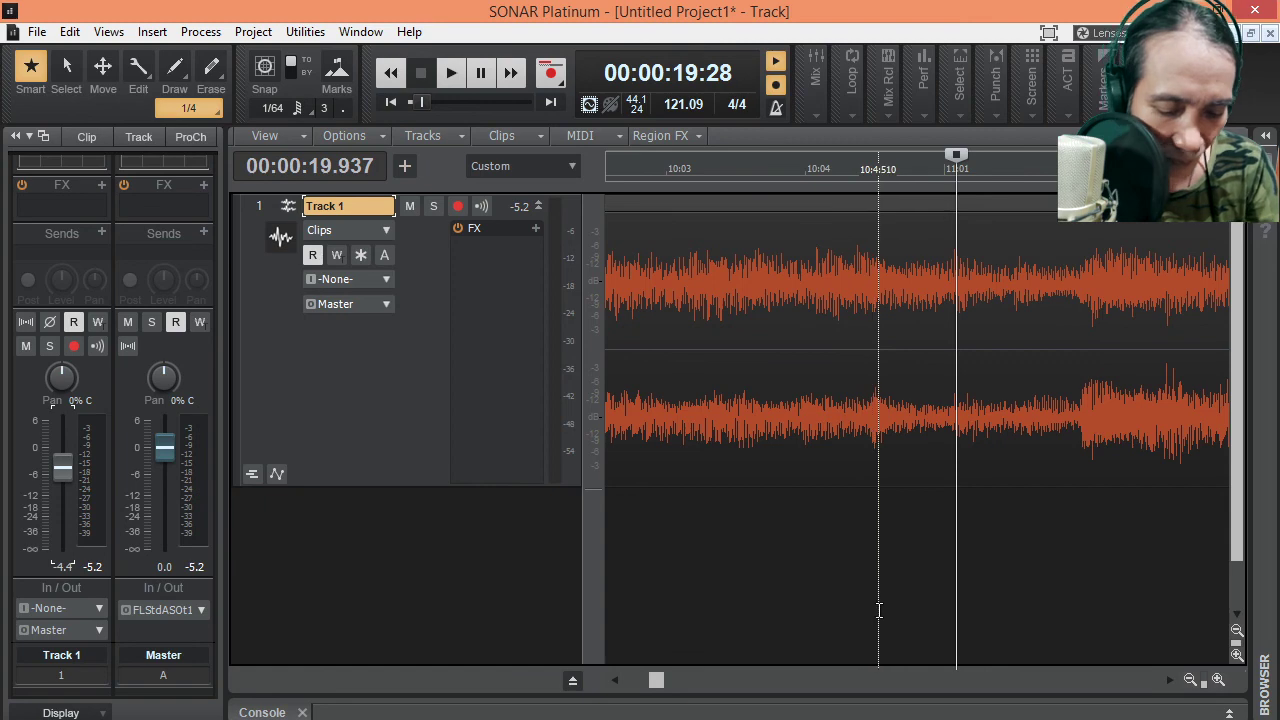
key(m)
key(Escape)
Play on through measure 11, move the playhead to the downbeat at 21.984 seconds, and assign measure 12, beat 1.000 there
key(space)
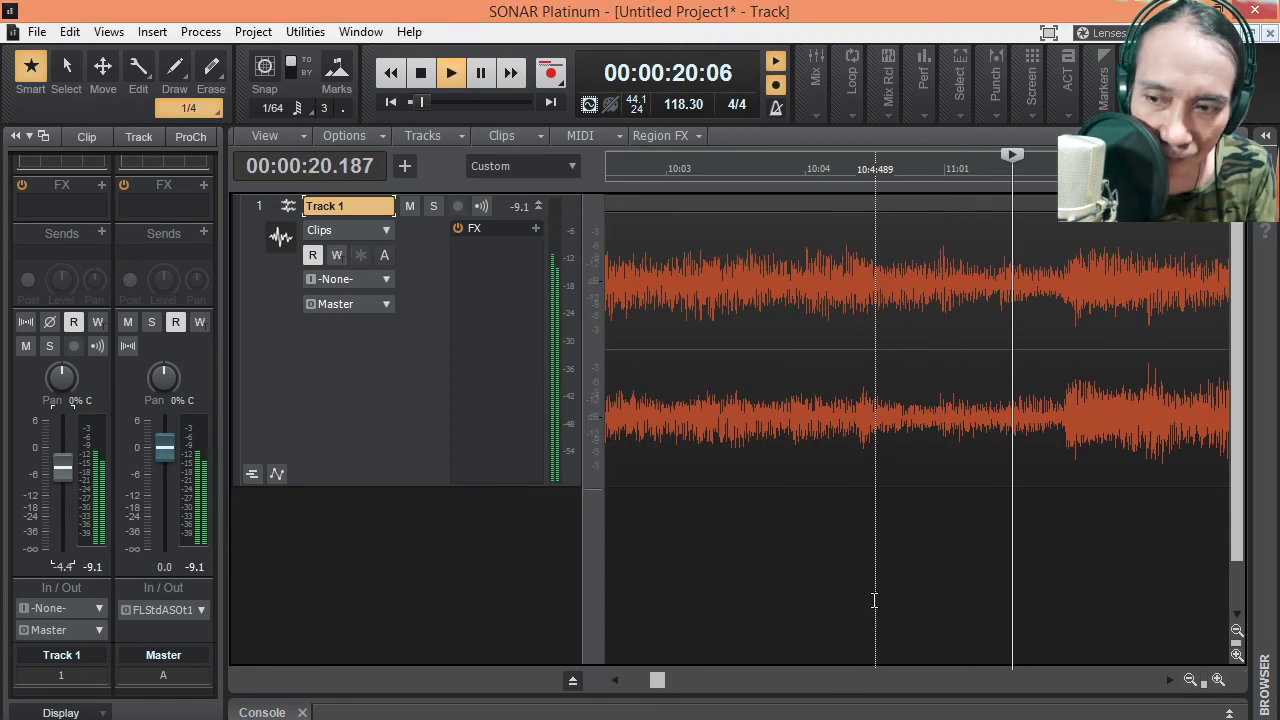
click(997, 628)
click(788, 628)
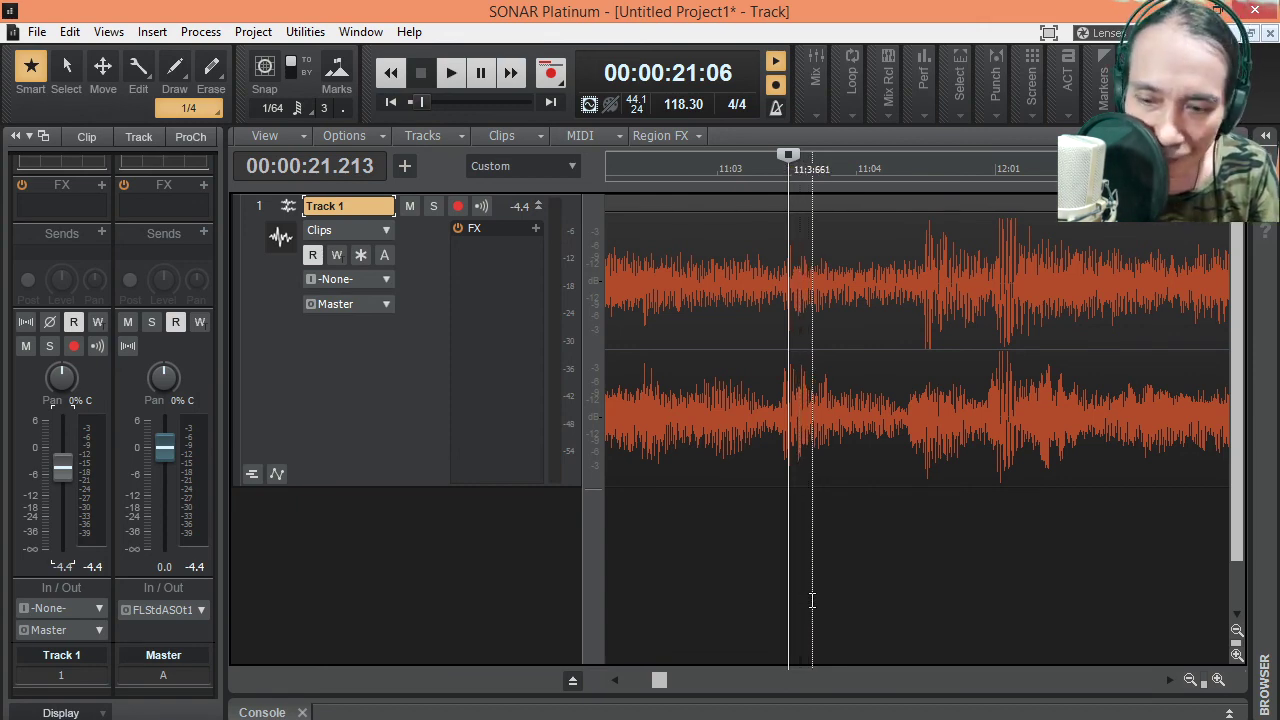
key(space)
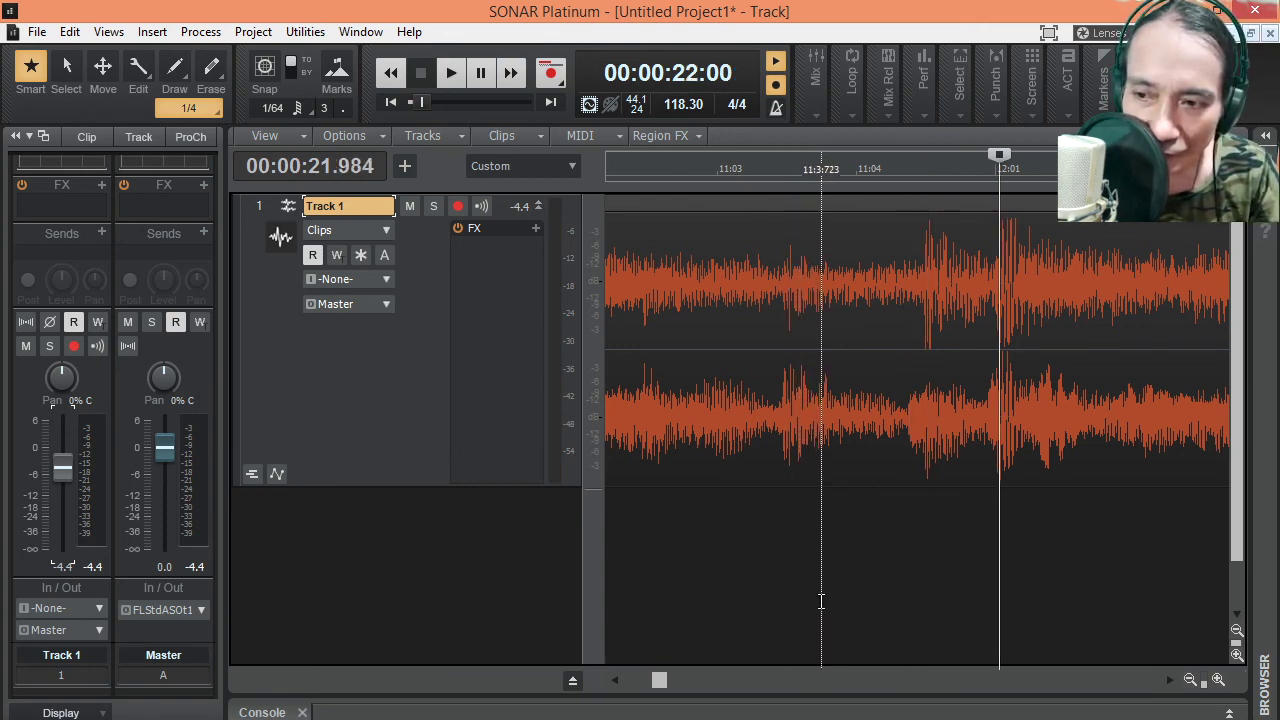
key(m)
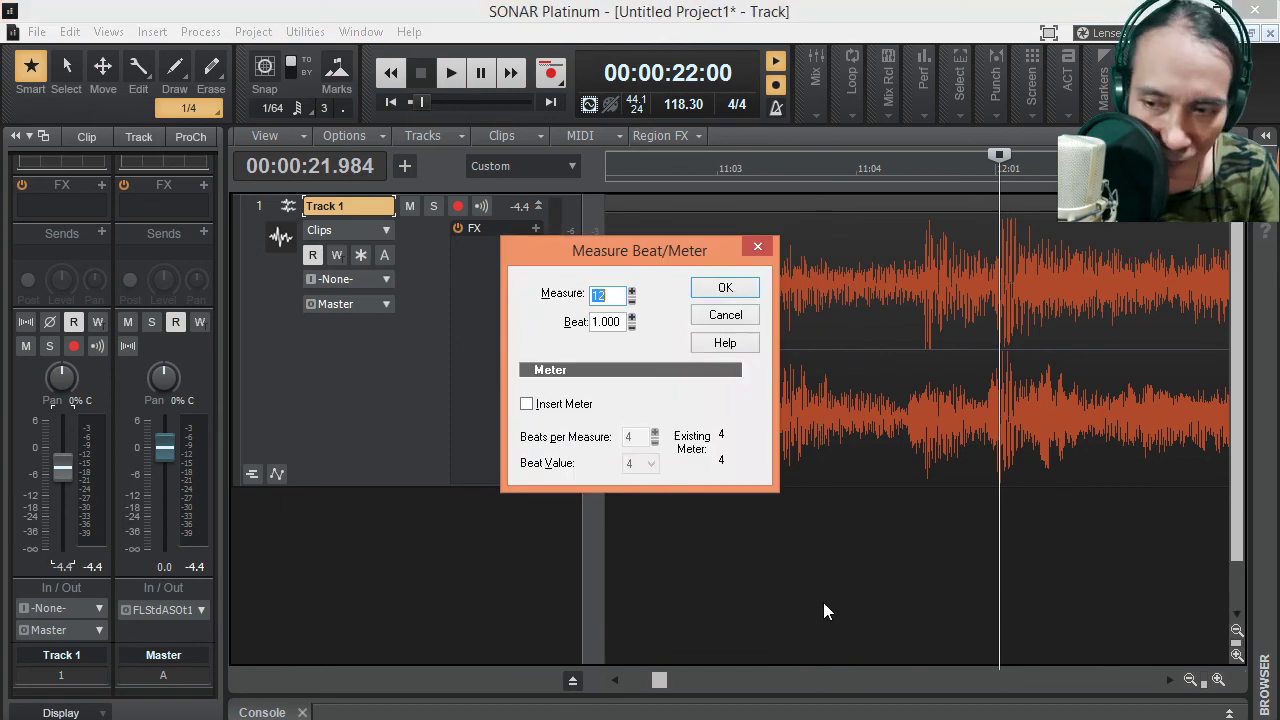
key(Return)
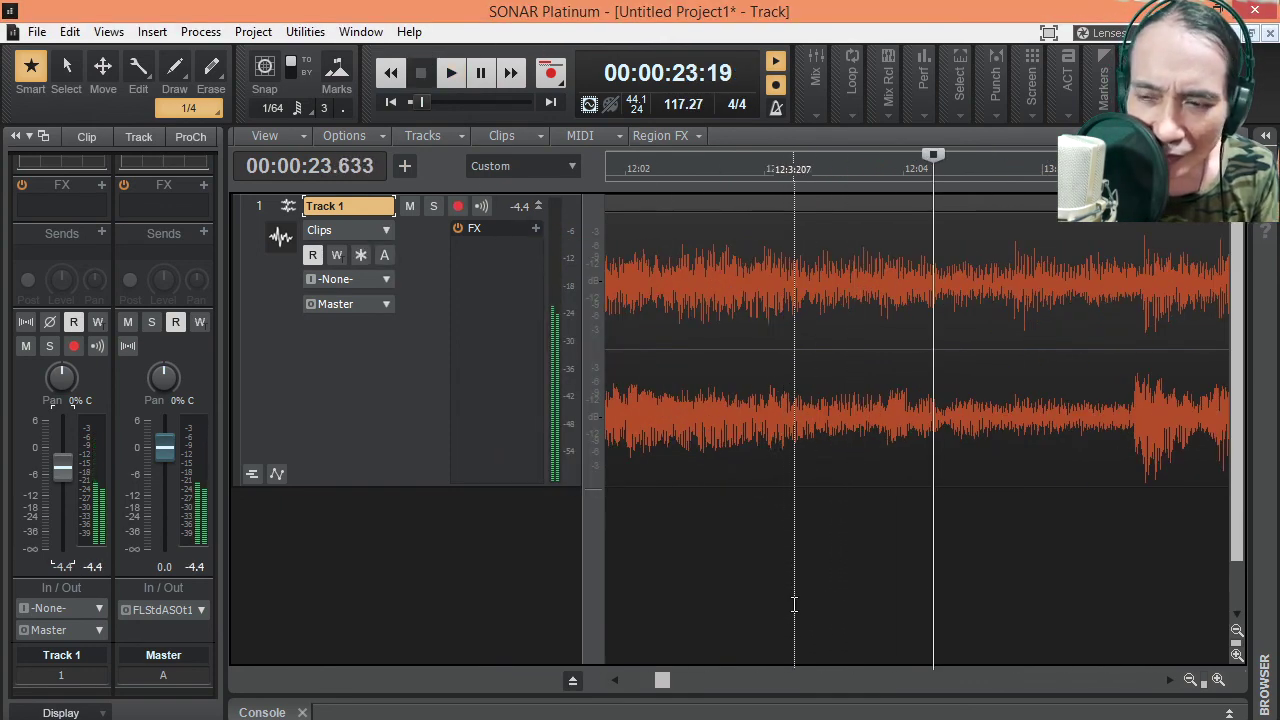
Play on into measure 13, then replay from the end of measure 11 to check the downbeat at the start of measure 12
key(space)
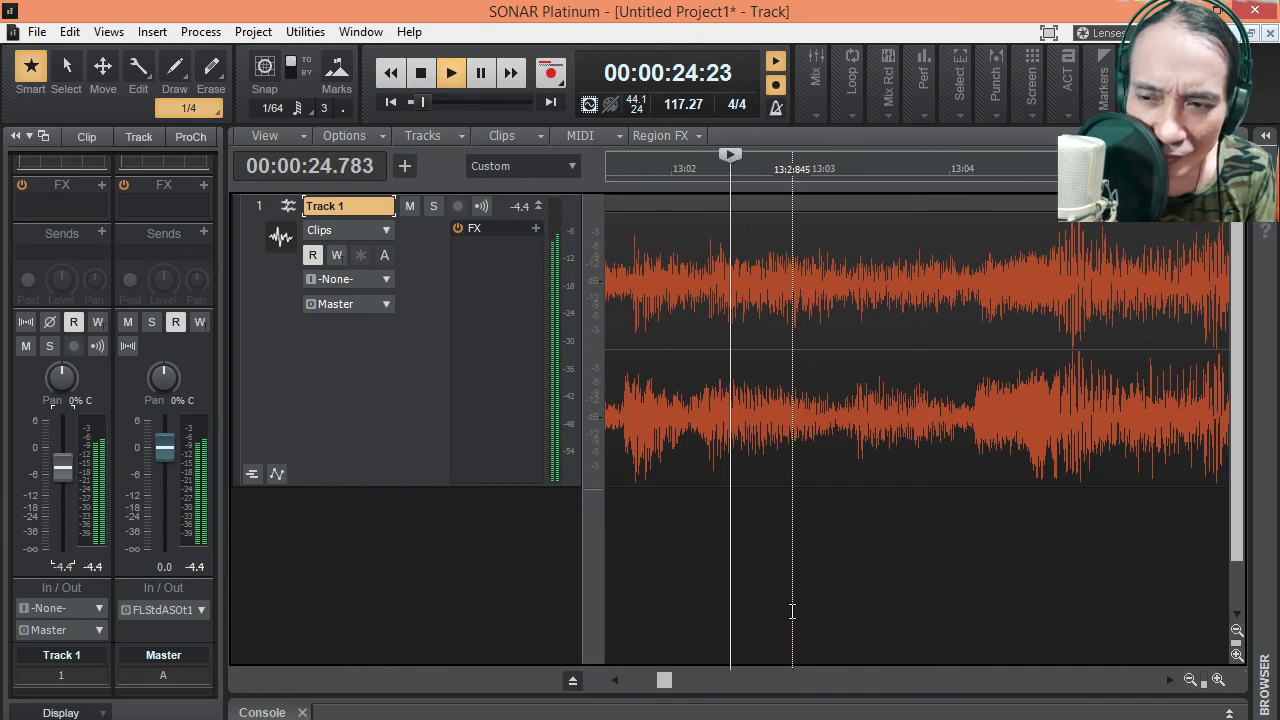
key(space)
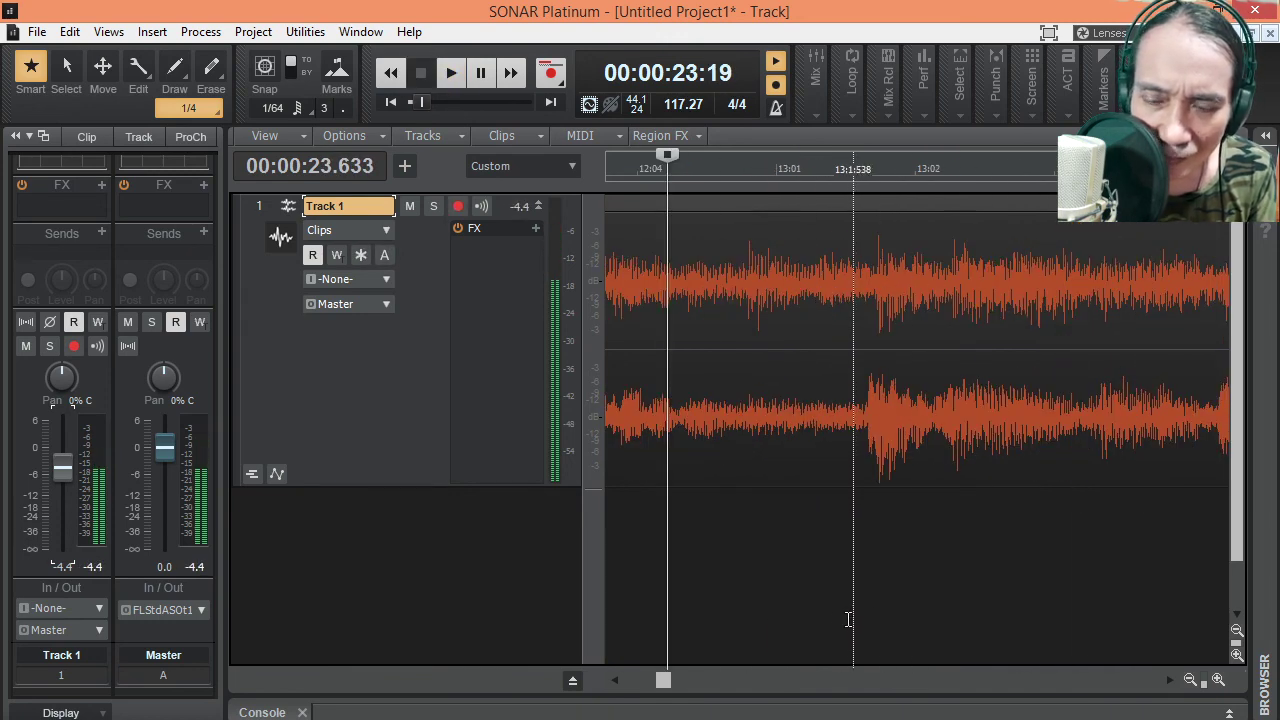
scroll(790, 612, left, 5)
scroll(857, 605, left, 4)
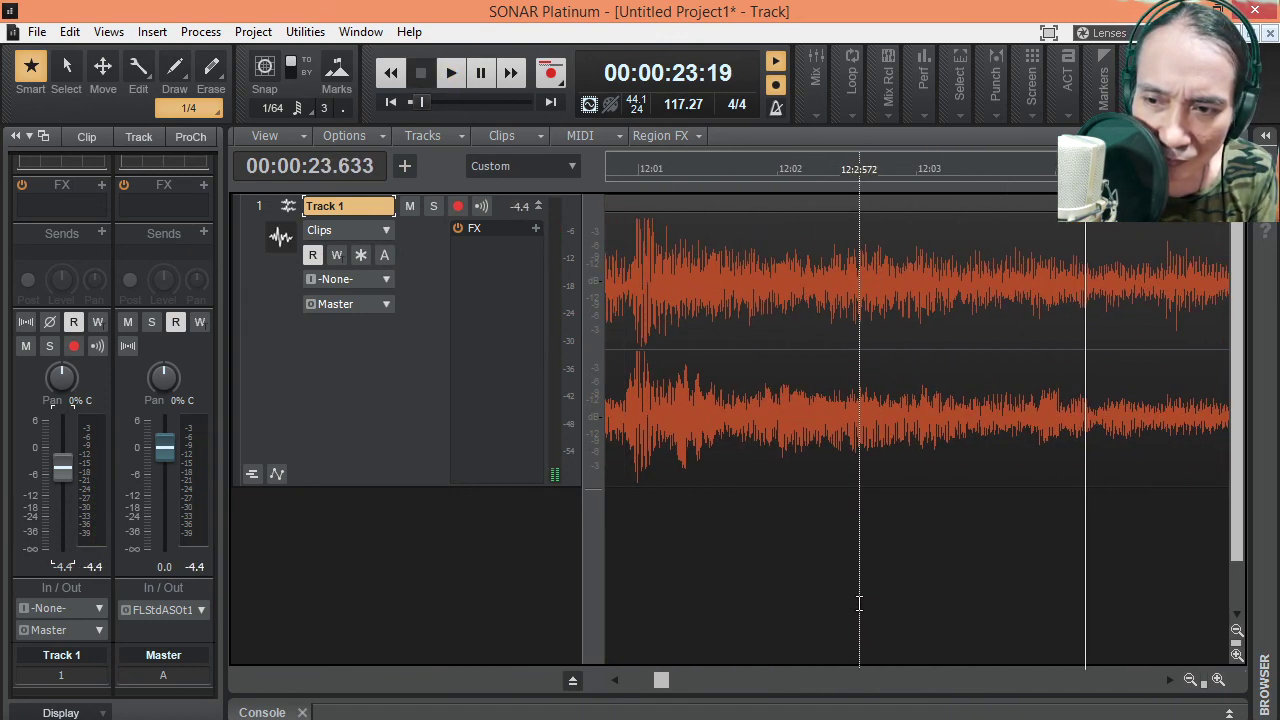
click(823, 592)
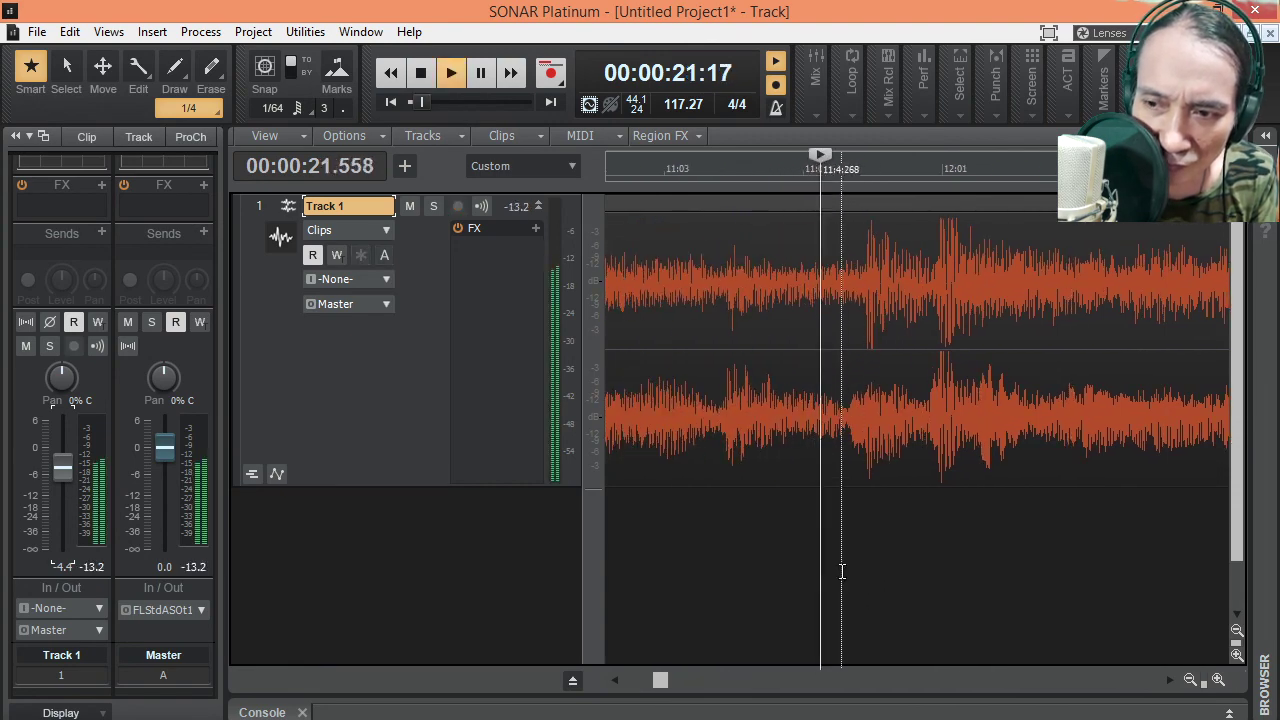
key(space)
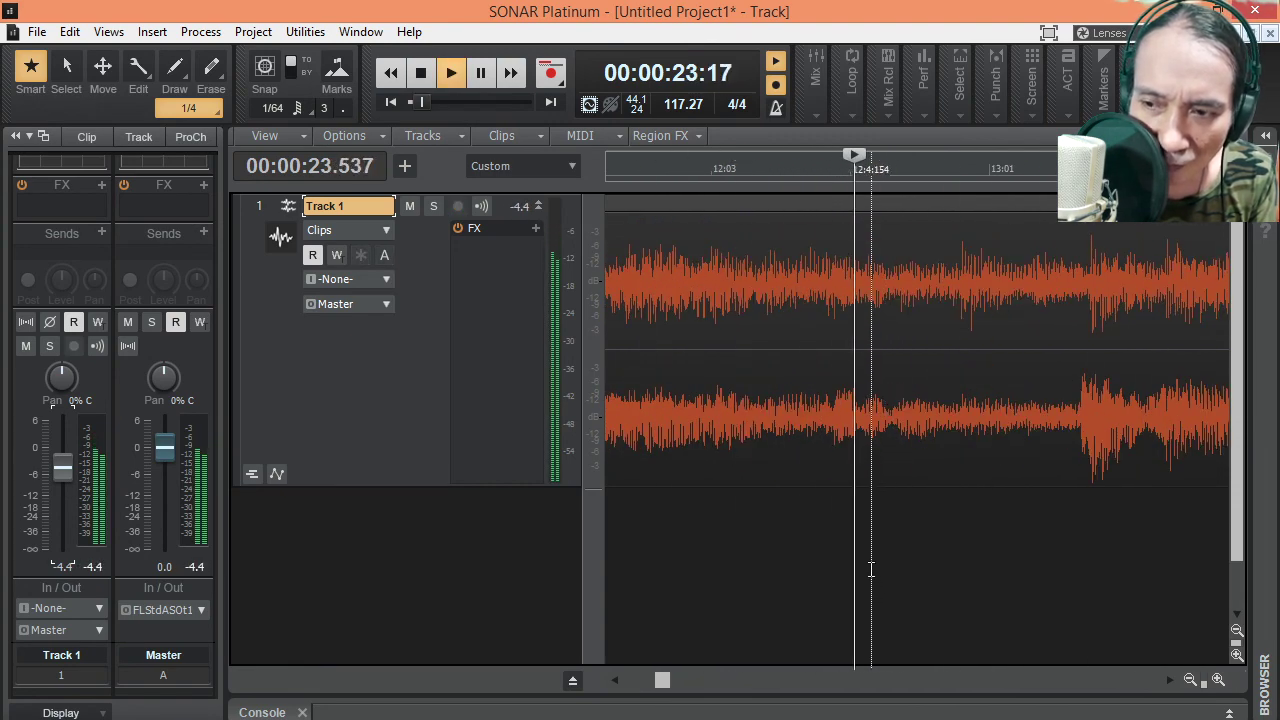
key(space)
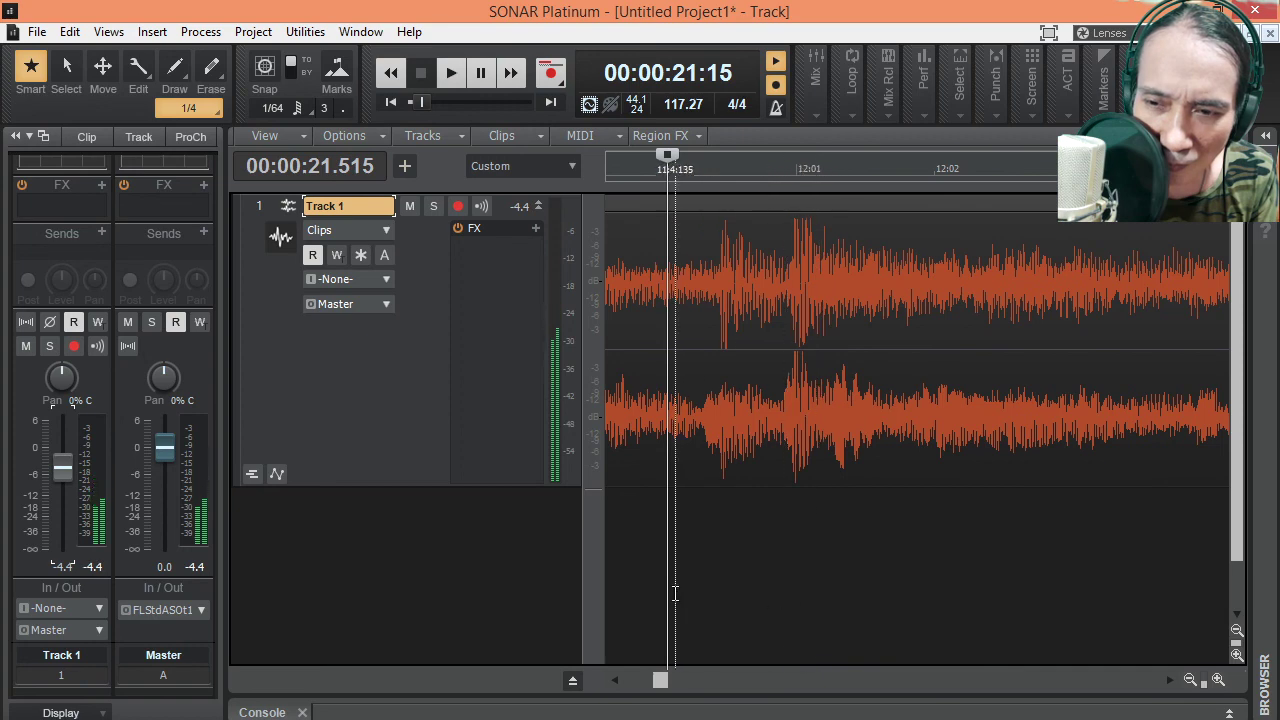
key(space)
key(ctrl+space)
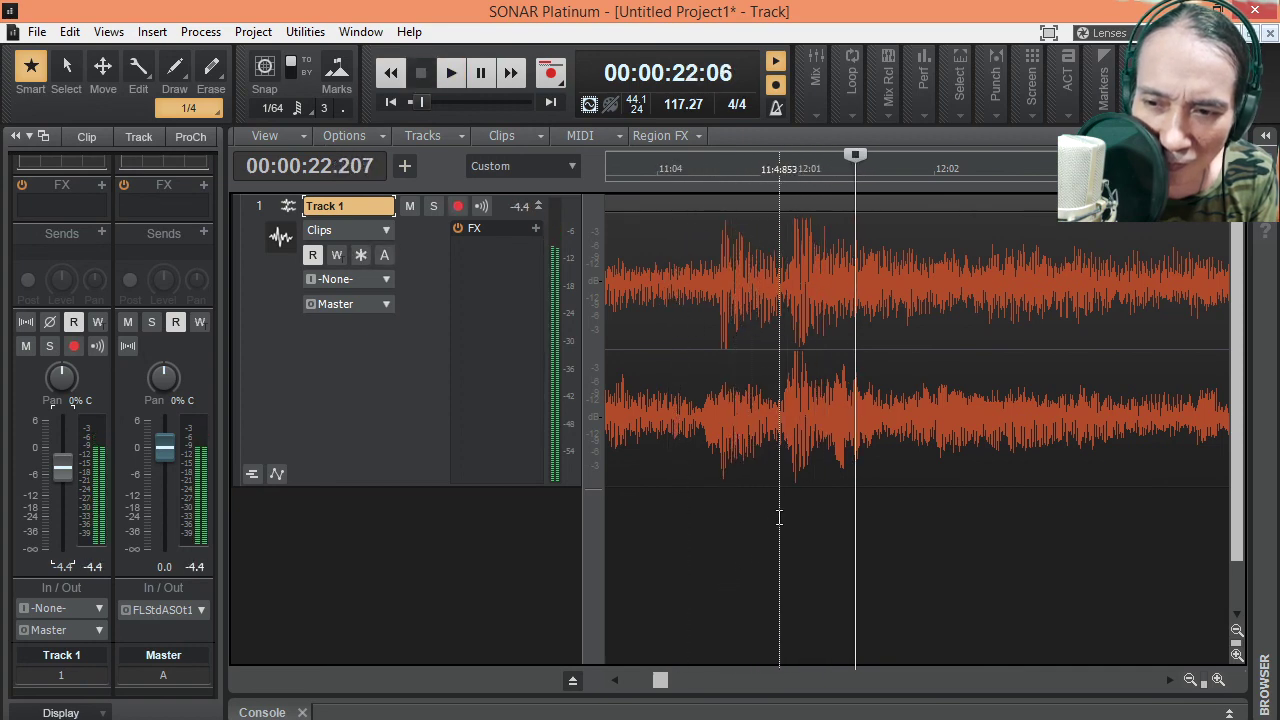
Replay the last beat of measure 11, place the playhead at 21.984 seconds, and reassign that point to measure 12, beat 1
click(704, 539)
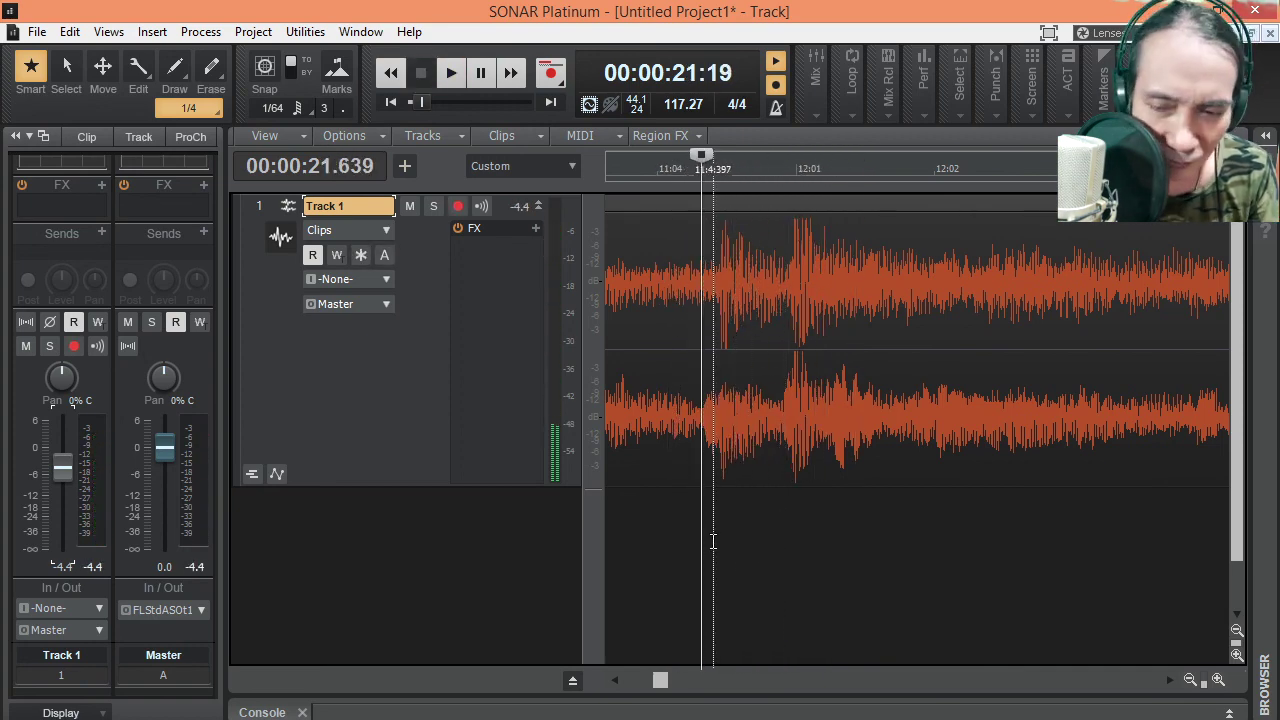
key(space)
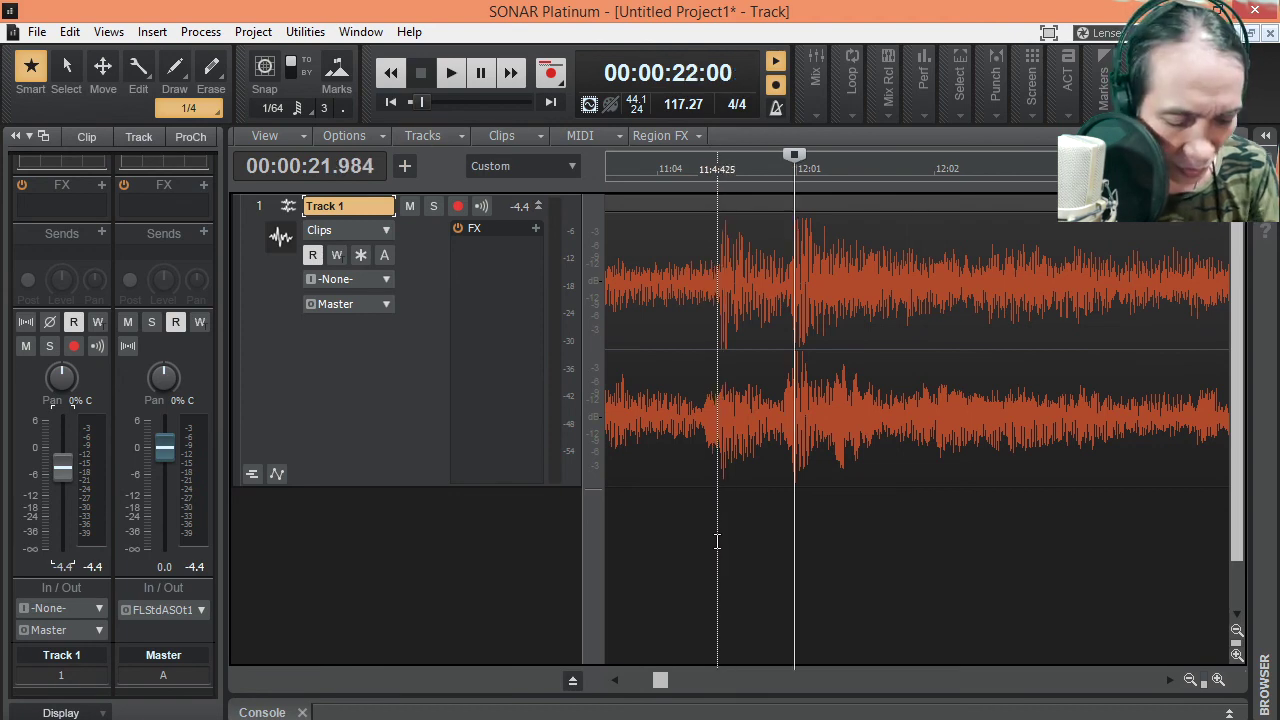
key(ctrl+m)
key(Return)
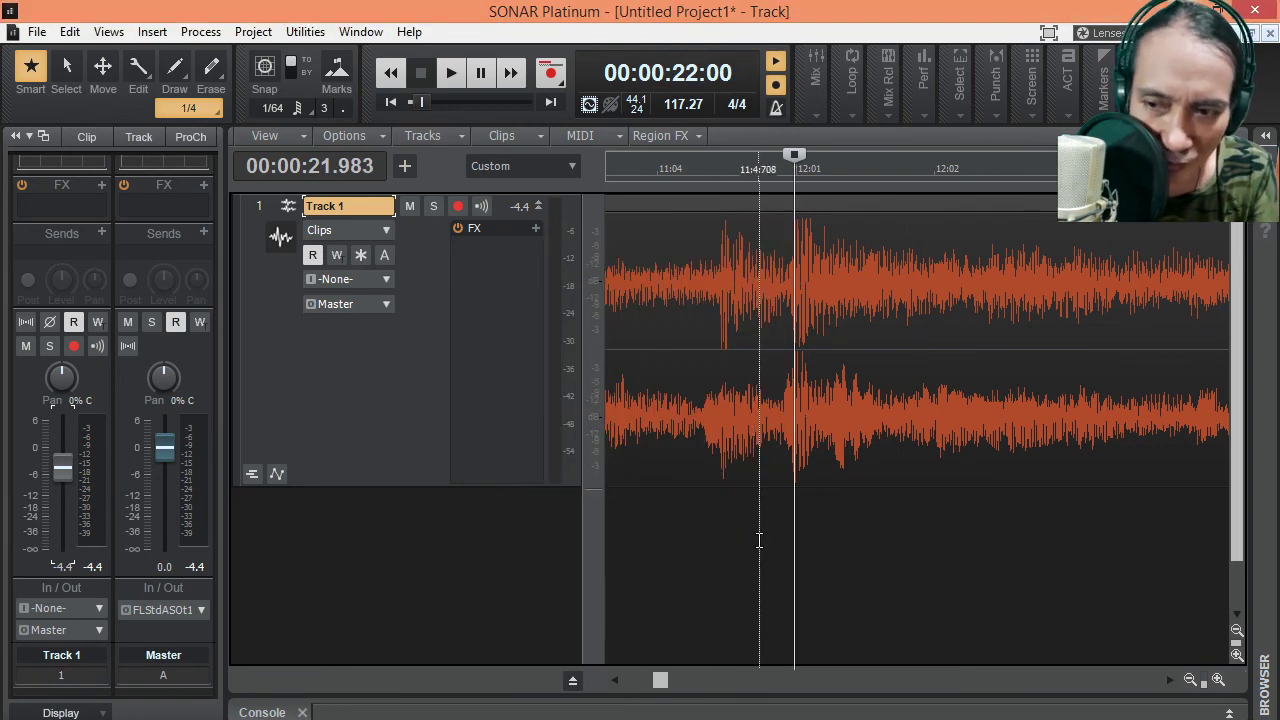
Play through measures 12 and 13, replay from beat 3 of measure 13, and set the downbeat at 26.004 seconds to measure 14, beat 1
key(space)
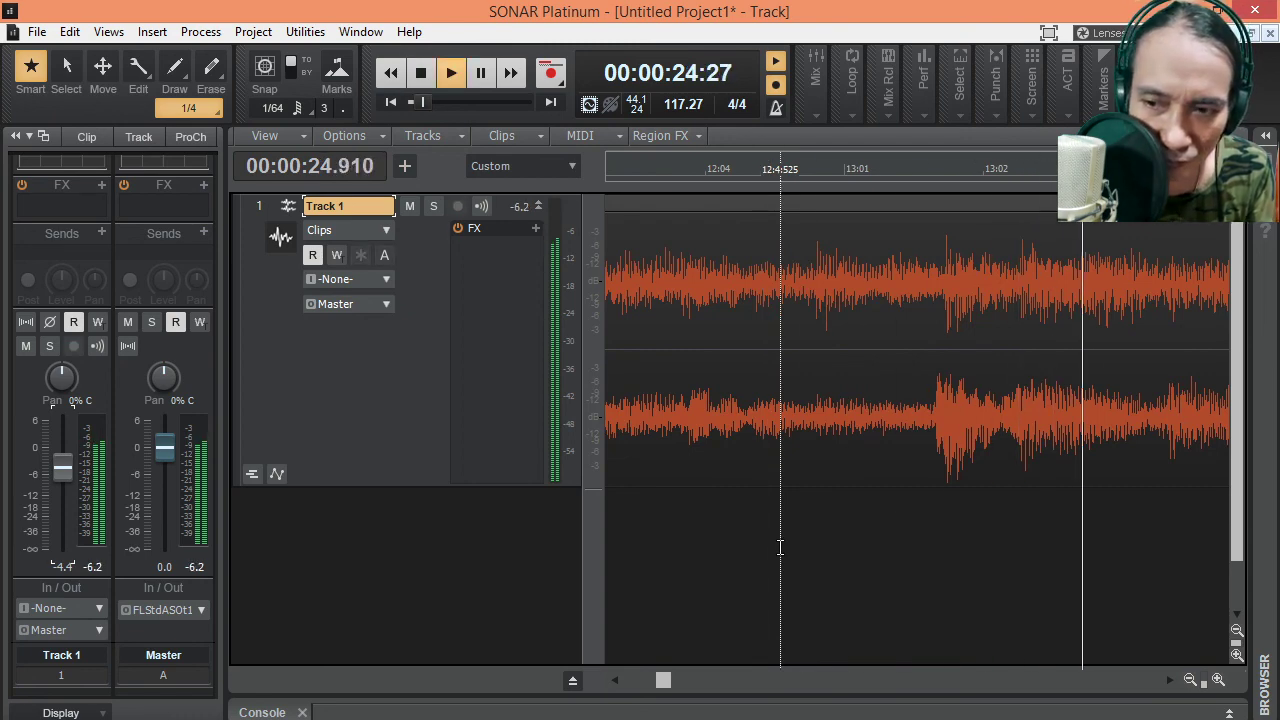
key(space)
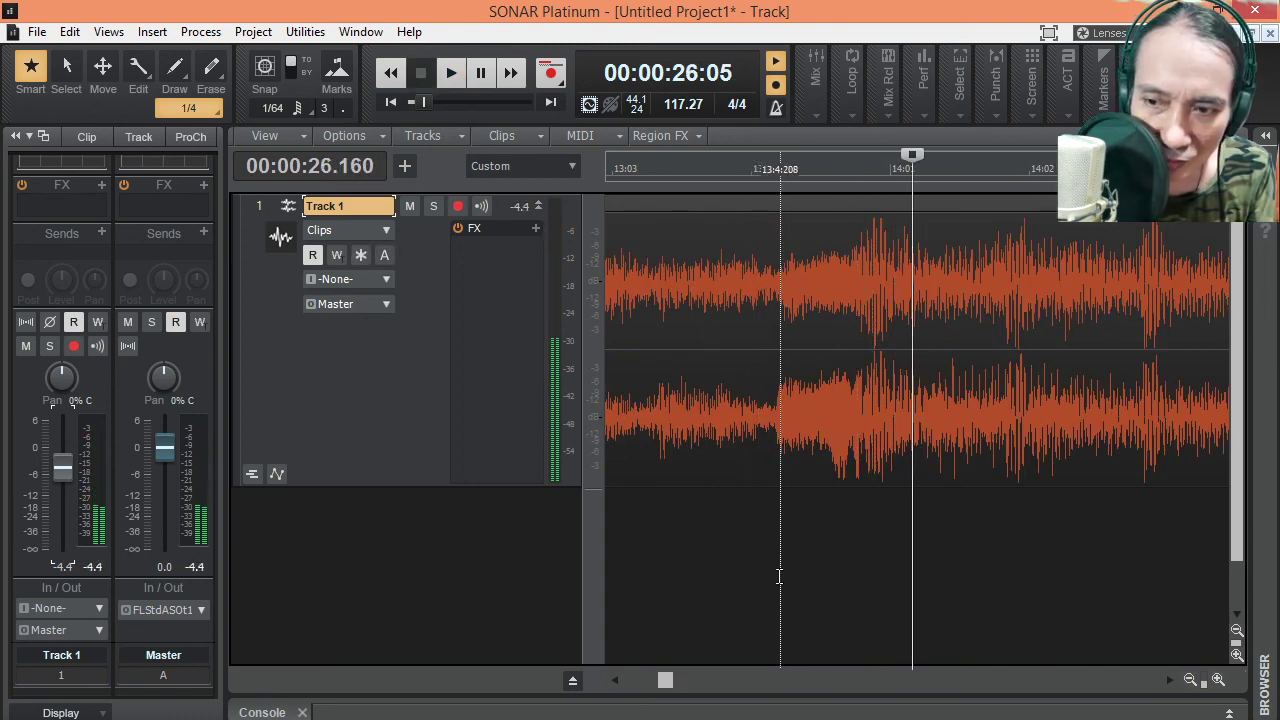
click(730, 591)
key(space)
key(space)
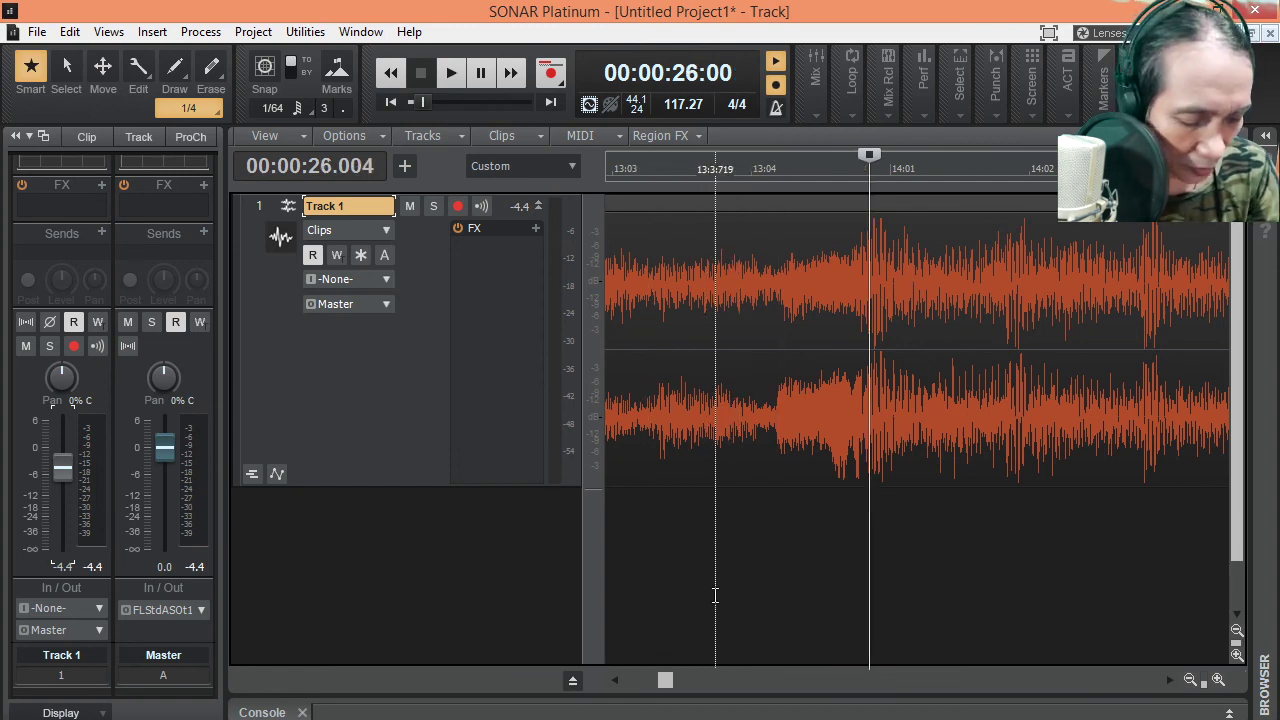
key(m)
key(Escape)
Play on through measures 14 and 15, replaying the second half of measure 15 to listen for the measure 16 downbeat
key(space)
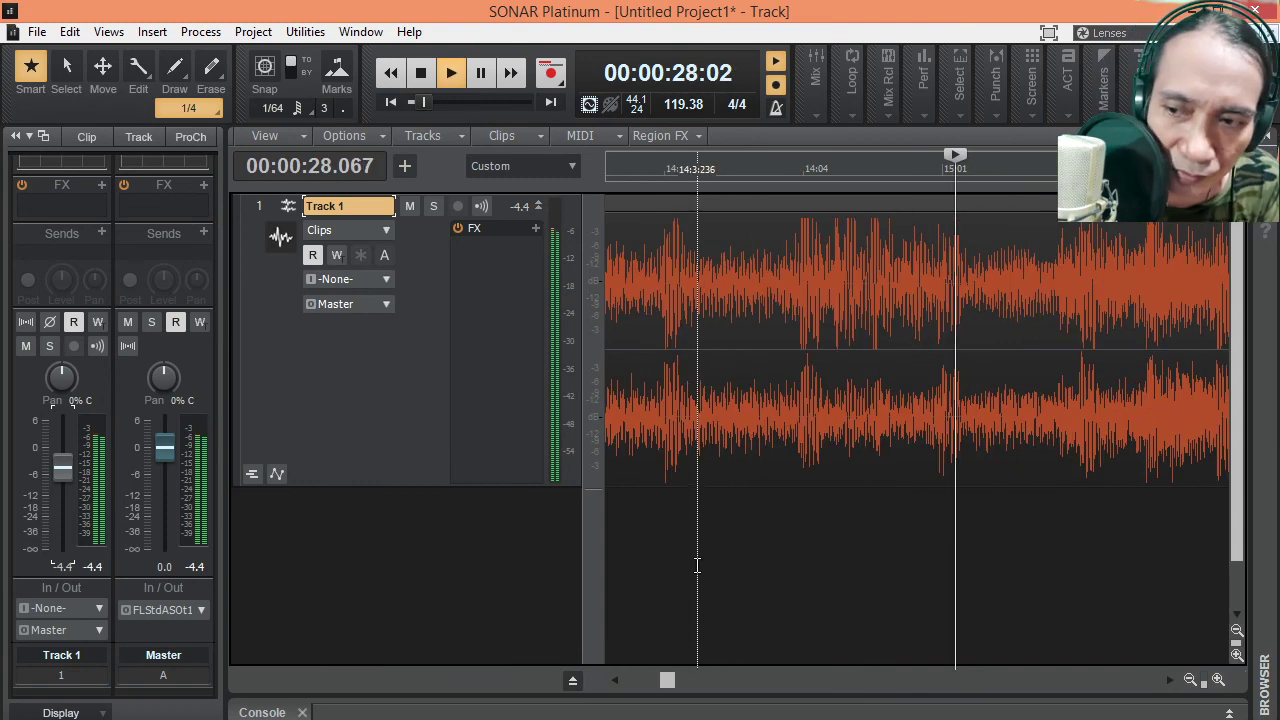
key(space)
click(767, 590)
key(space)
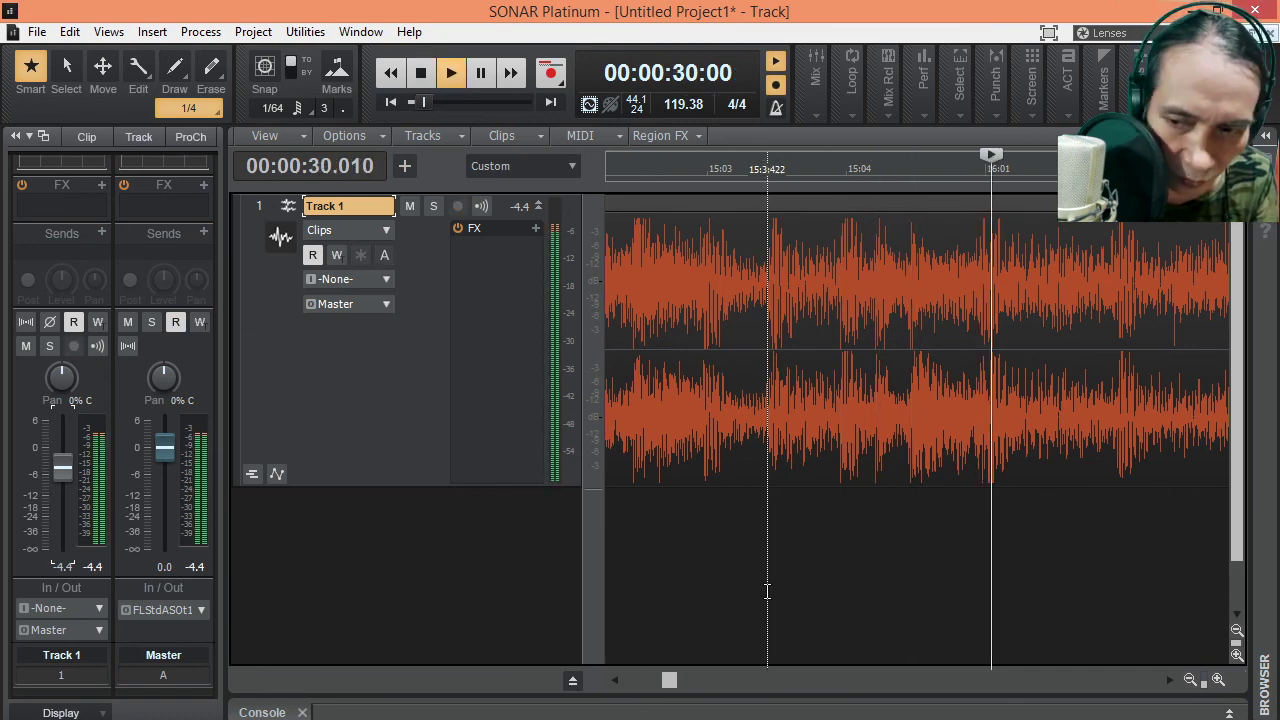
key(space)
key(space)
Replay the second half of measure 15, place the playhead at 30.010 seconds, and assign that point to measure 16, beat 1
click(766, 600)
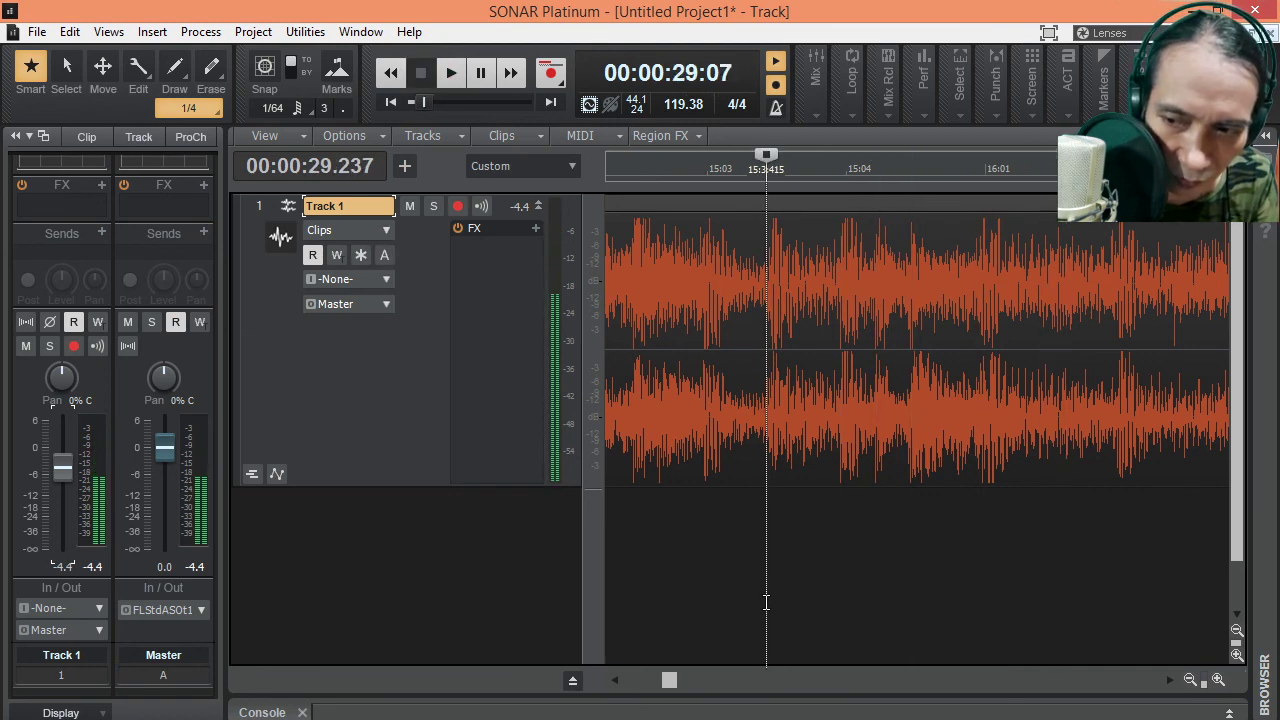
key(space)
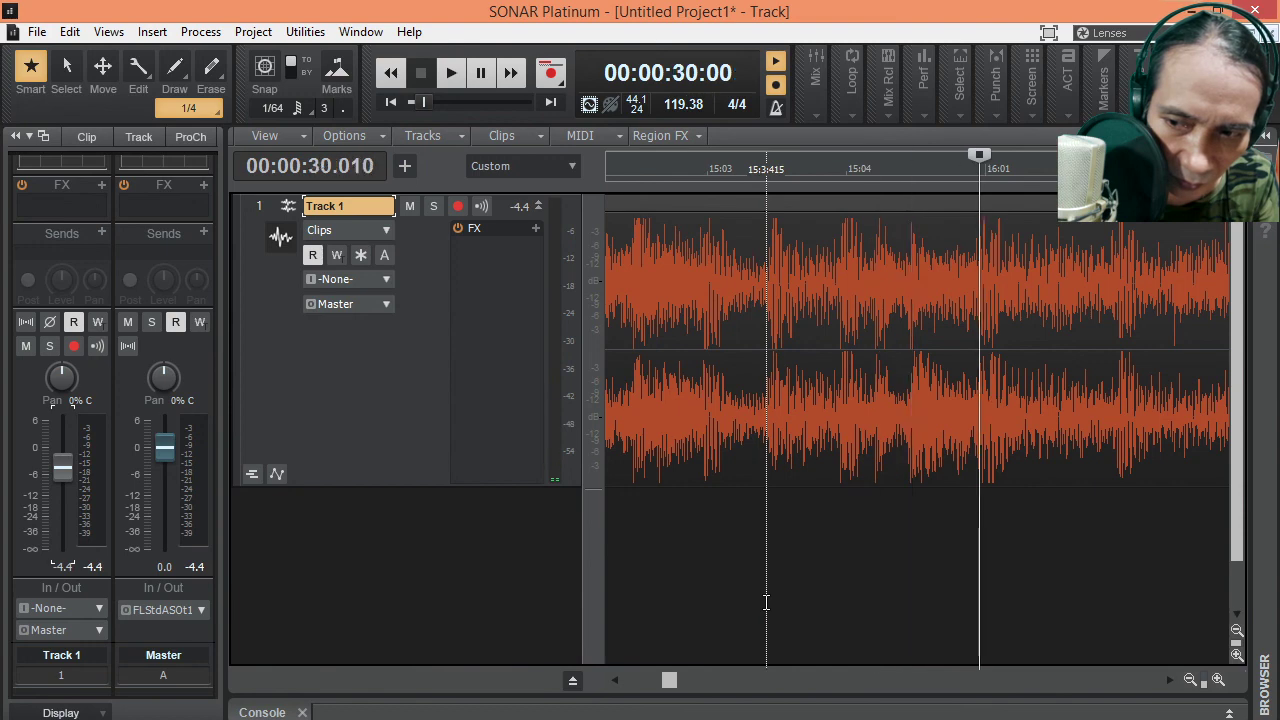
key(ctrl+m)
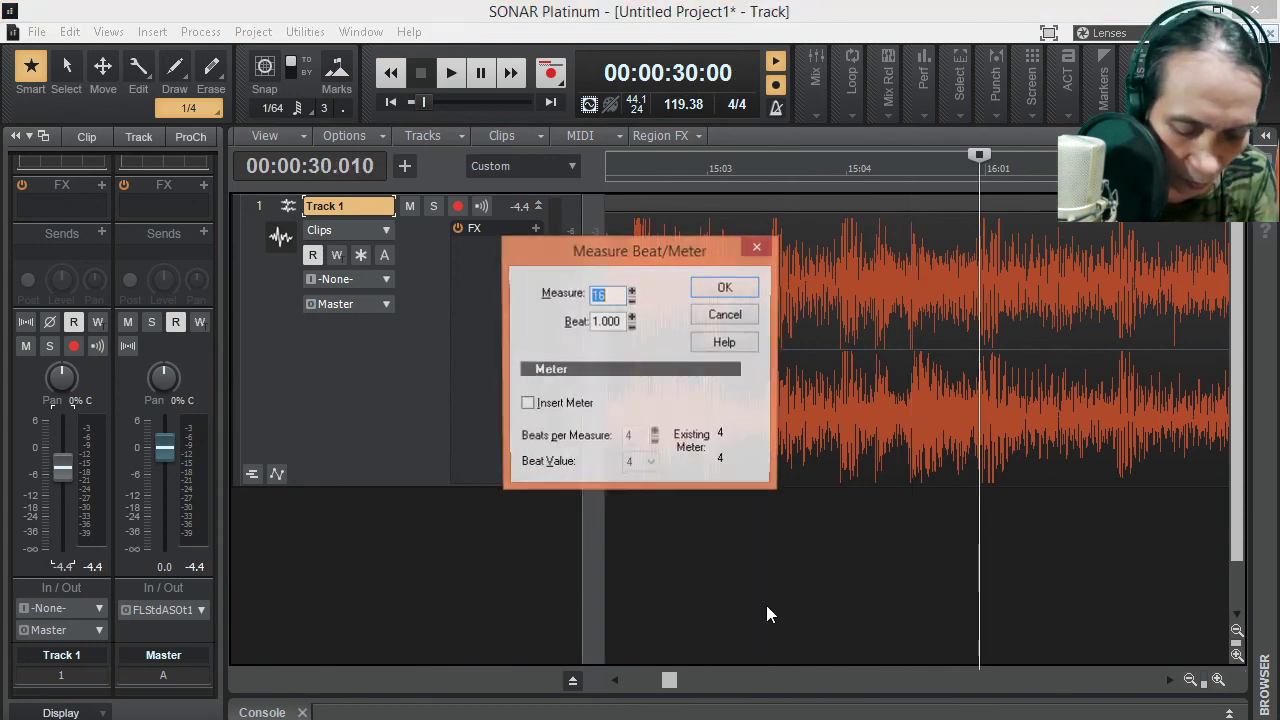
key(Escape)
Play through measures 16 and 17, replay from the end of beat 3 of measure 17, and set 34.009 seconds as measure 18, beat 1
key(space)
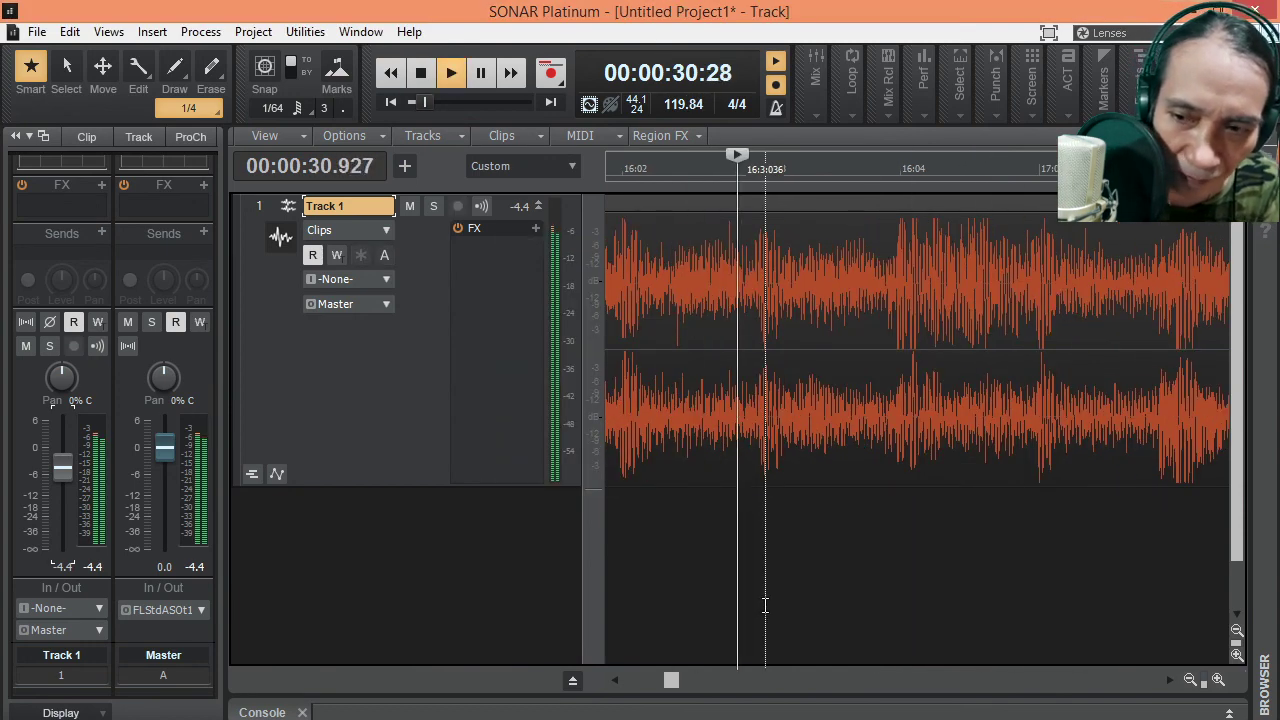
key(r)
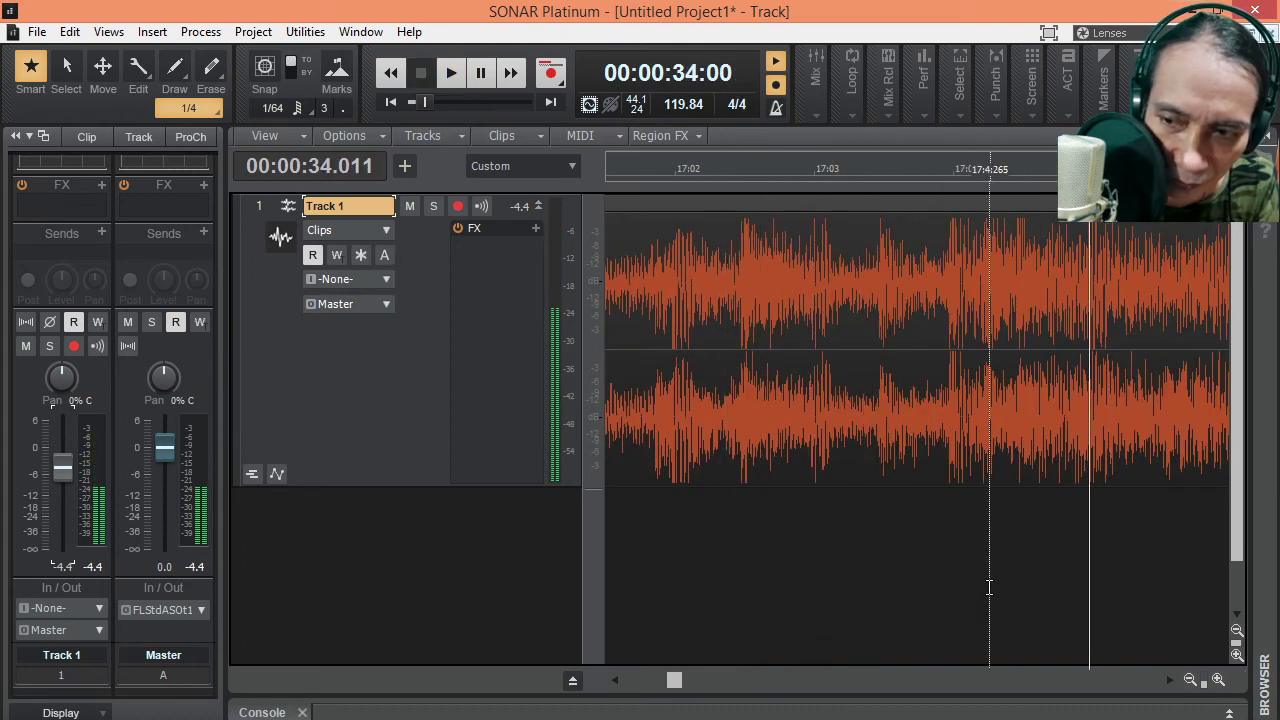
click(921, 587)
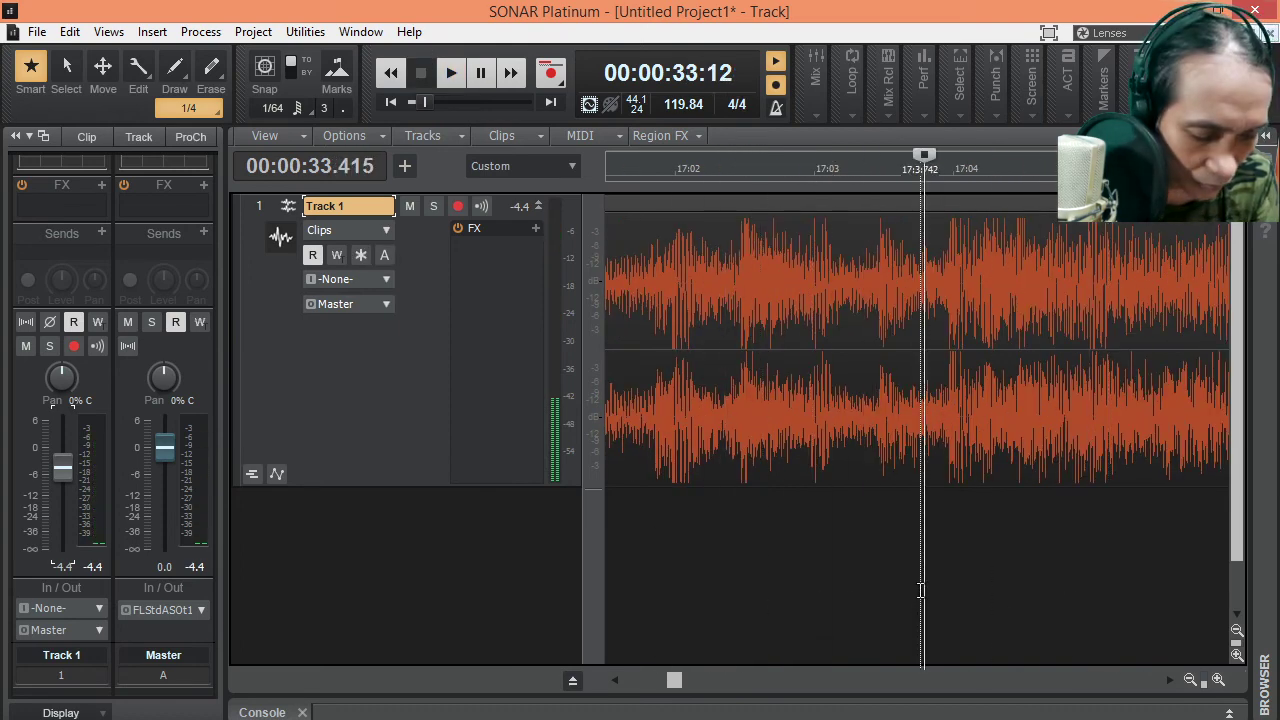
key(space)
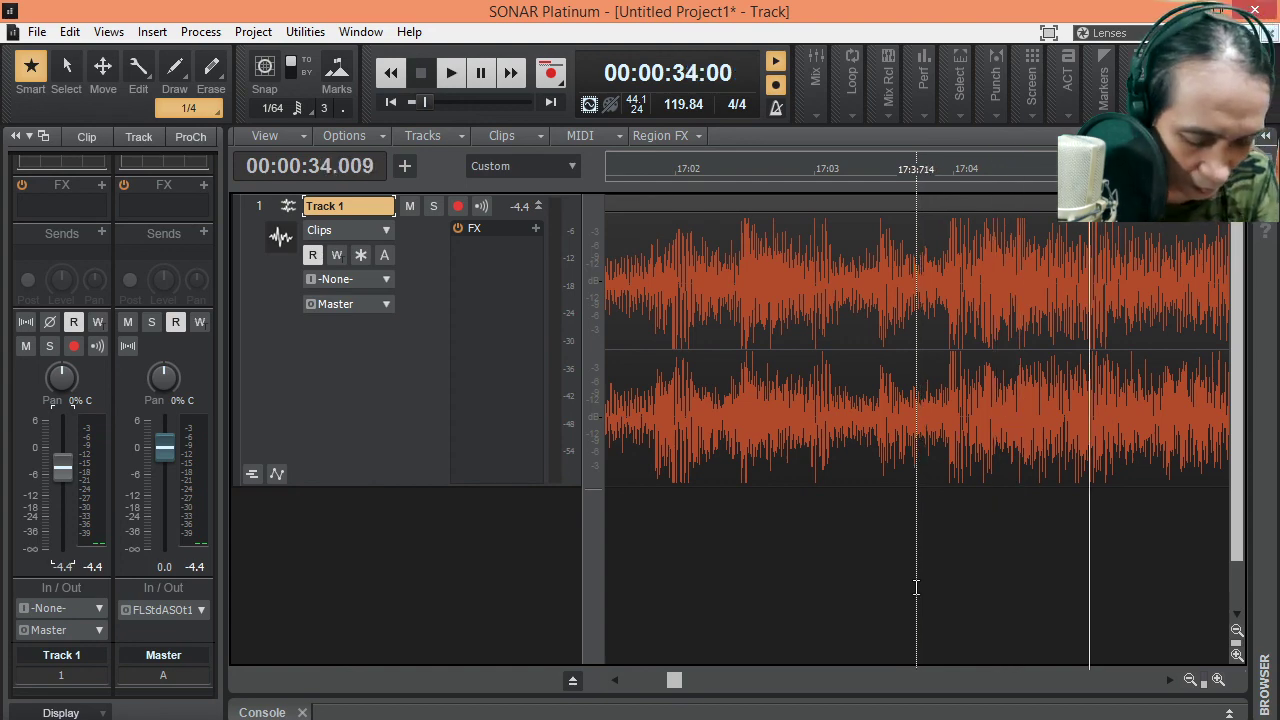
key(ctrl+m)
key(Return)
Play through measures 18 and 19 into measure 20, replaying from the end of measure 19 to listen for the measure 20 downbeat
key(space)
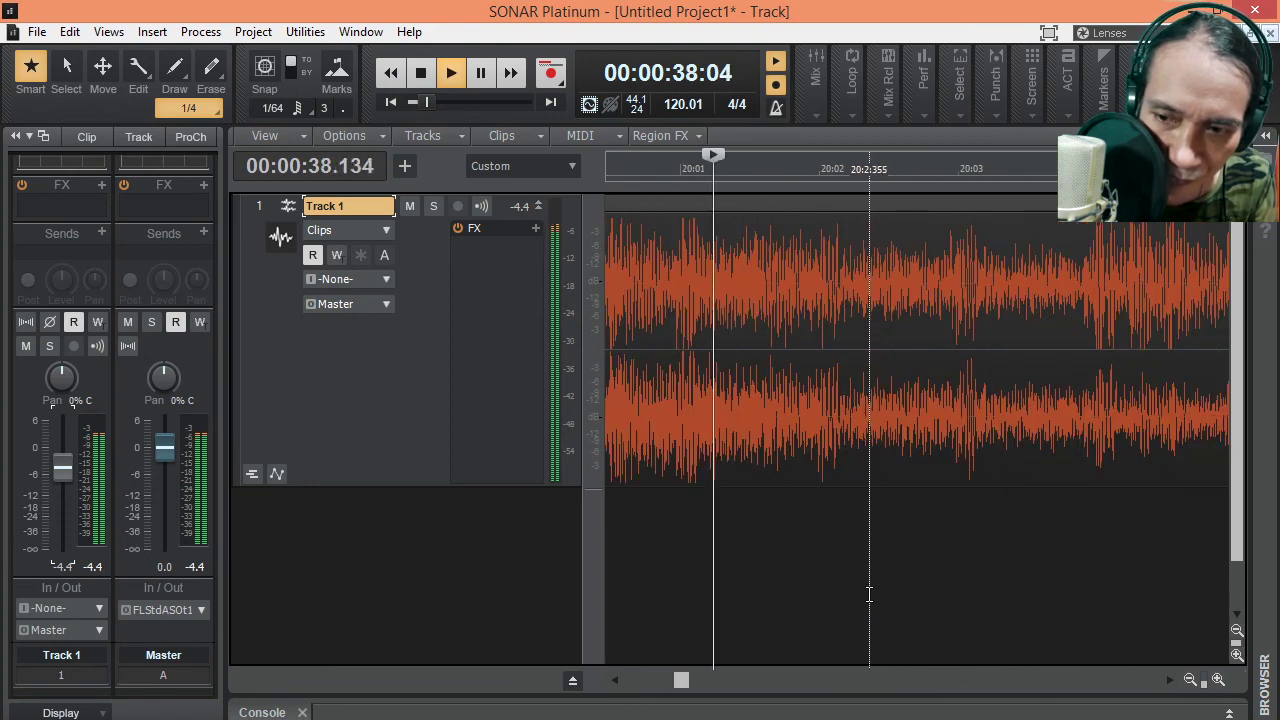
key(space)
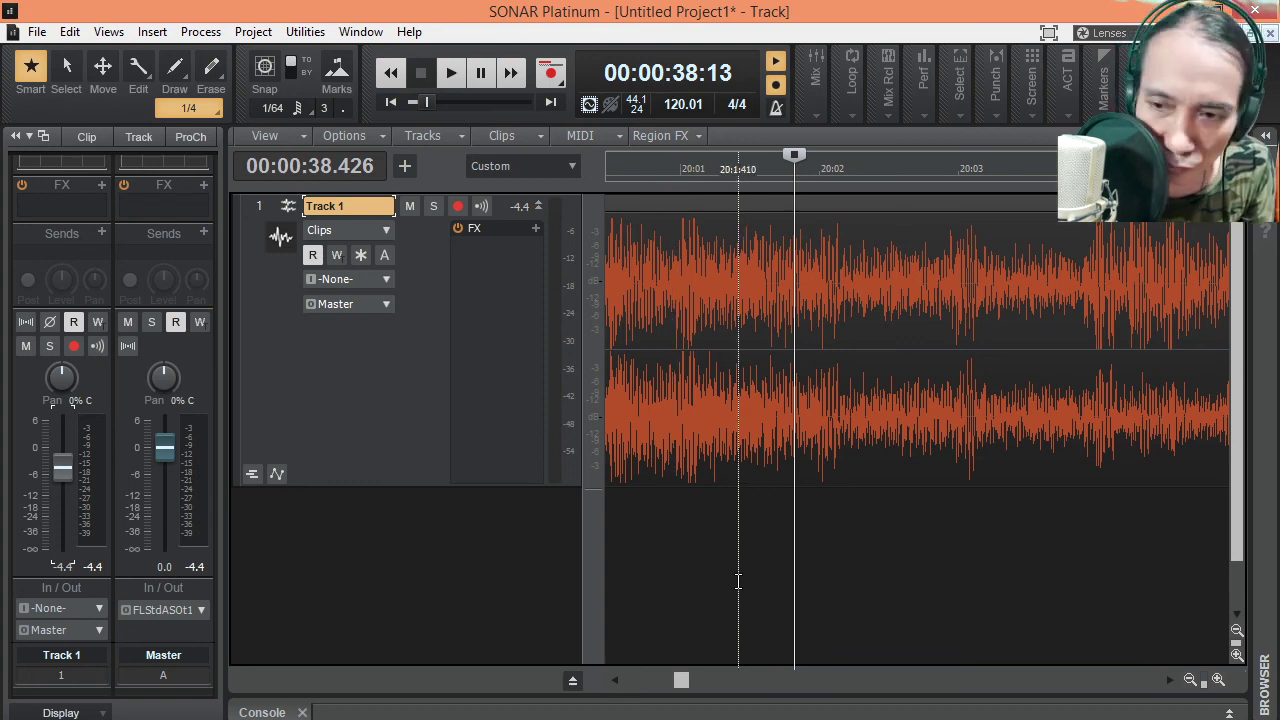
scroll(738, 580, left, 3)
click(697, 588)
key(space)
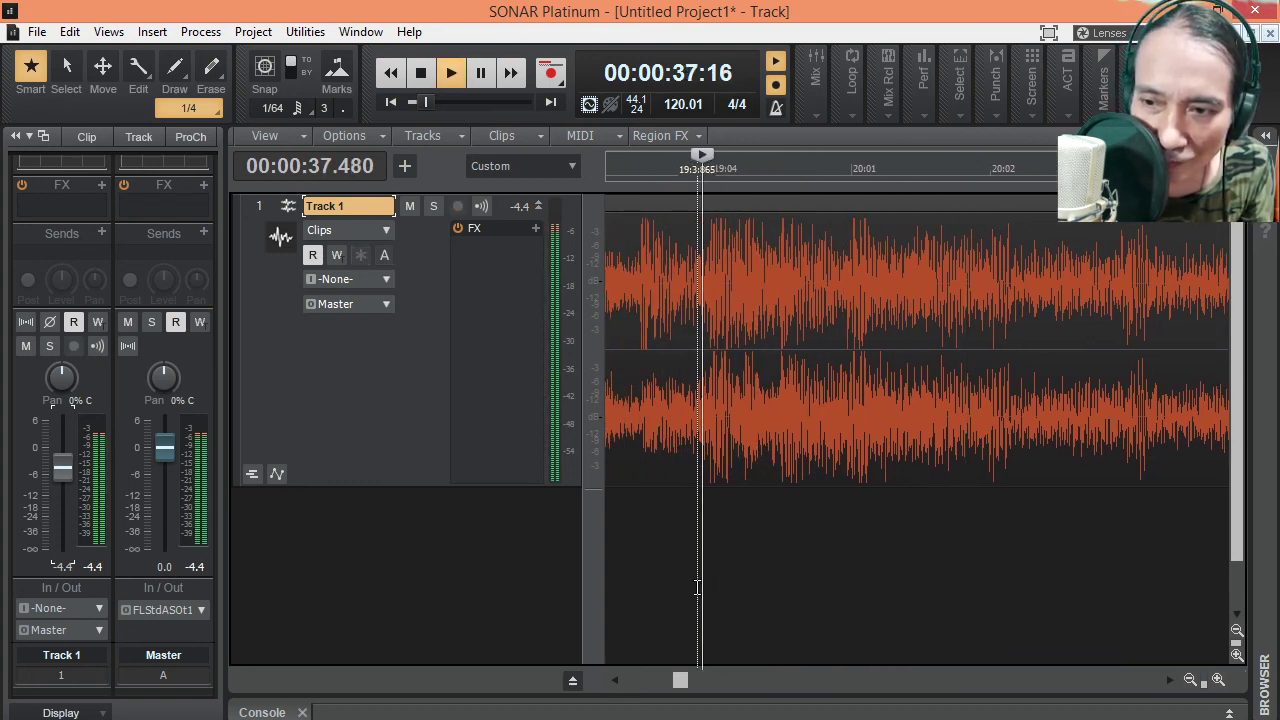
key(space)
key(r)
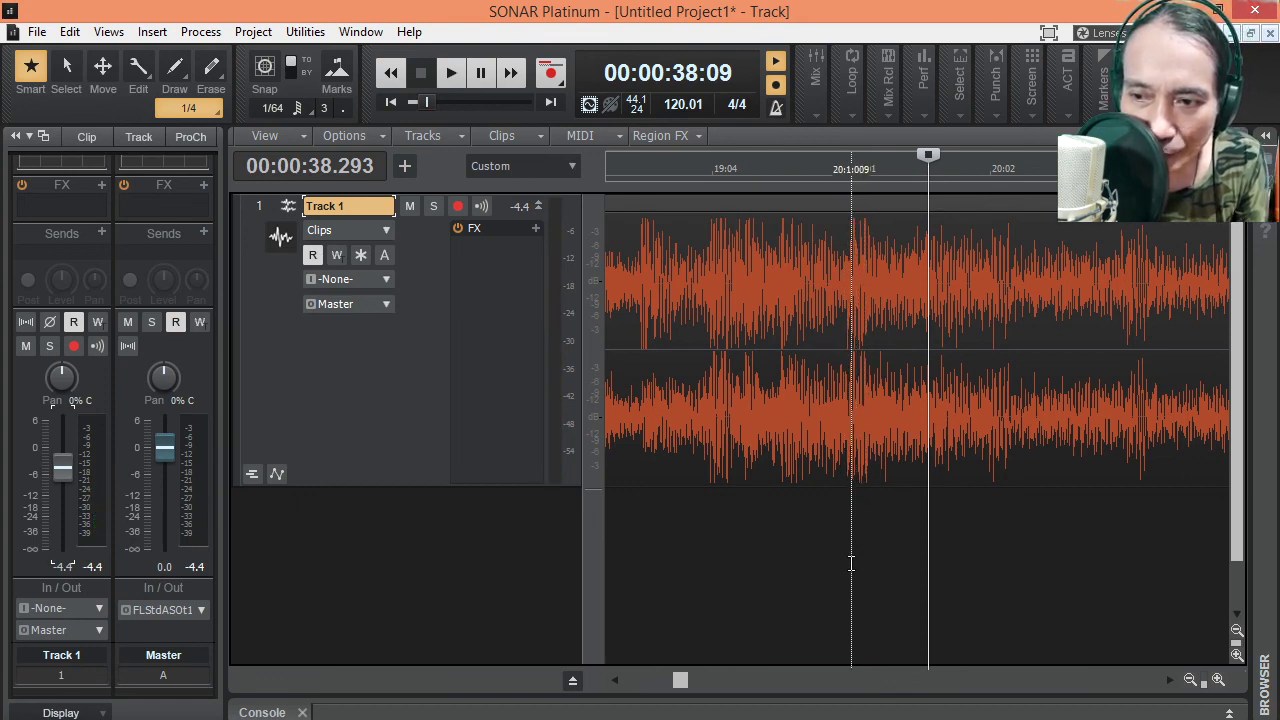
Replay from 37.485 seconds, place the playhead at 38.009 seconds, and assign that point to measure 20, beat 1
click(705, 575)
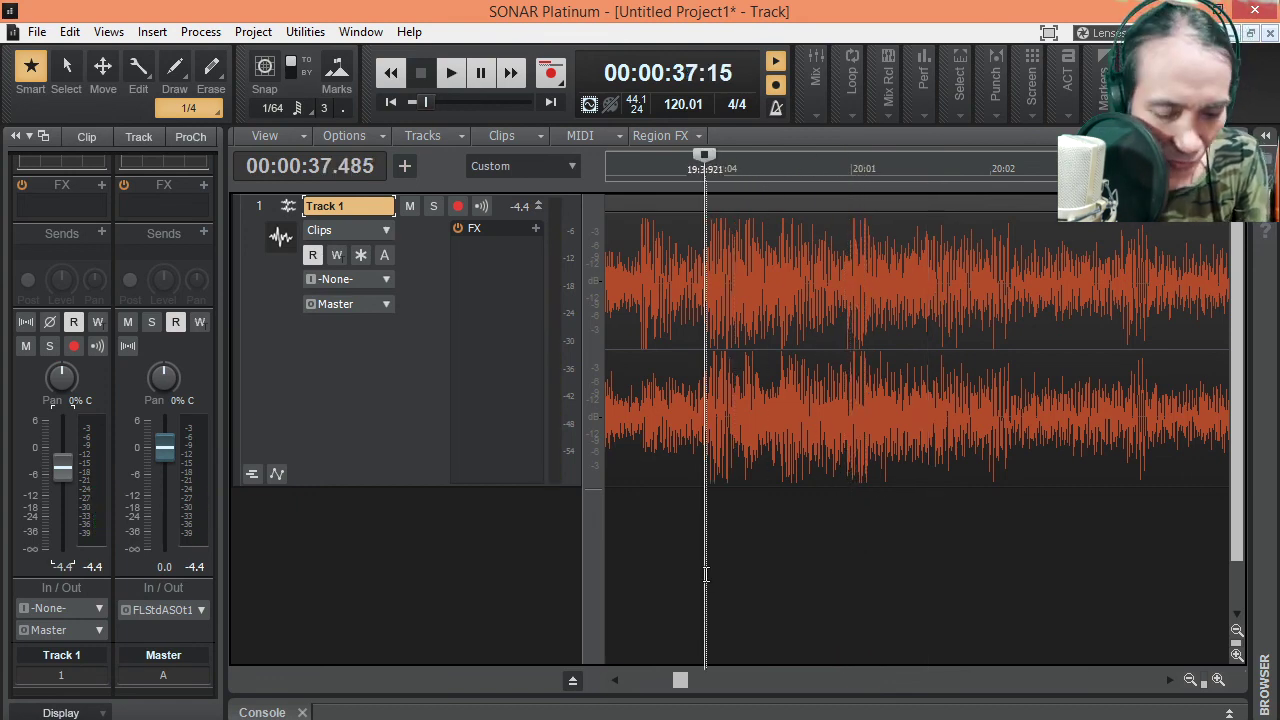
key(space)
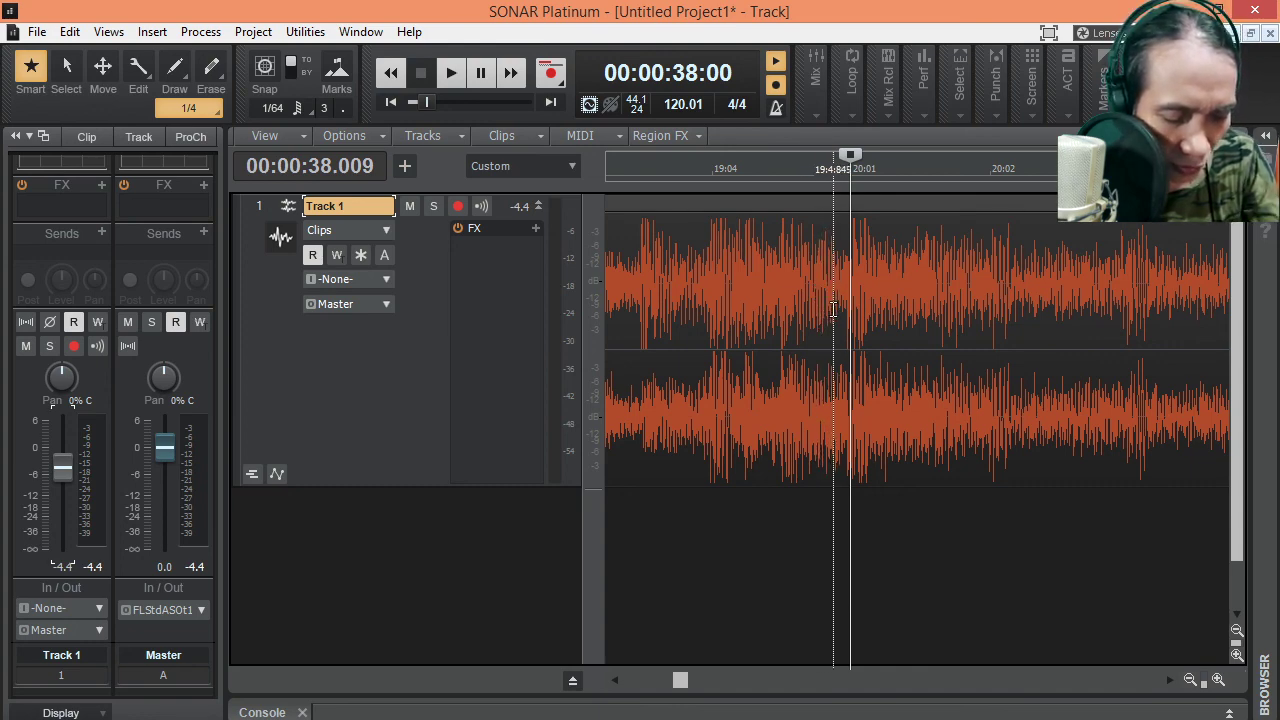
key(ctrl+m)
key(Return)
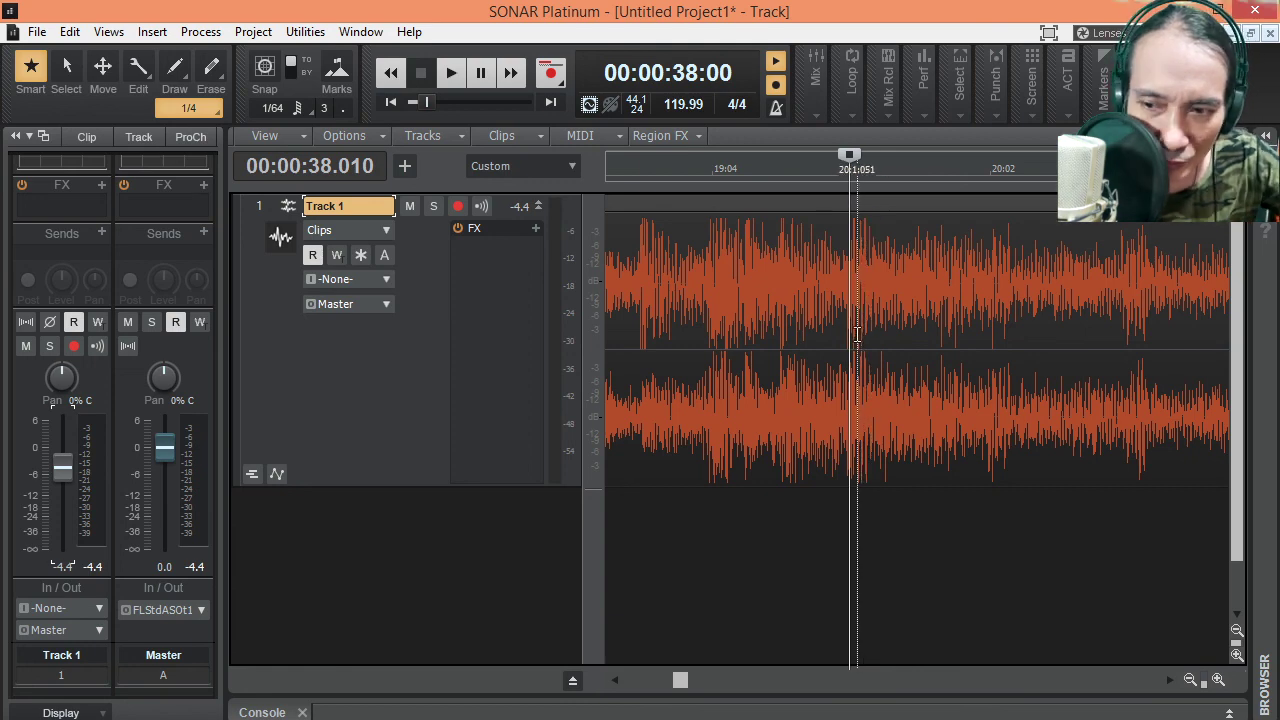
Switch to the Split tool and set the snap resolution to 1/4 notes
click(140, 70)
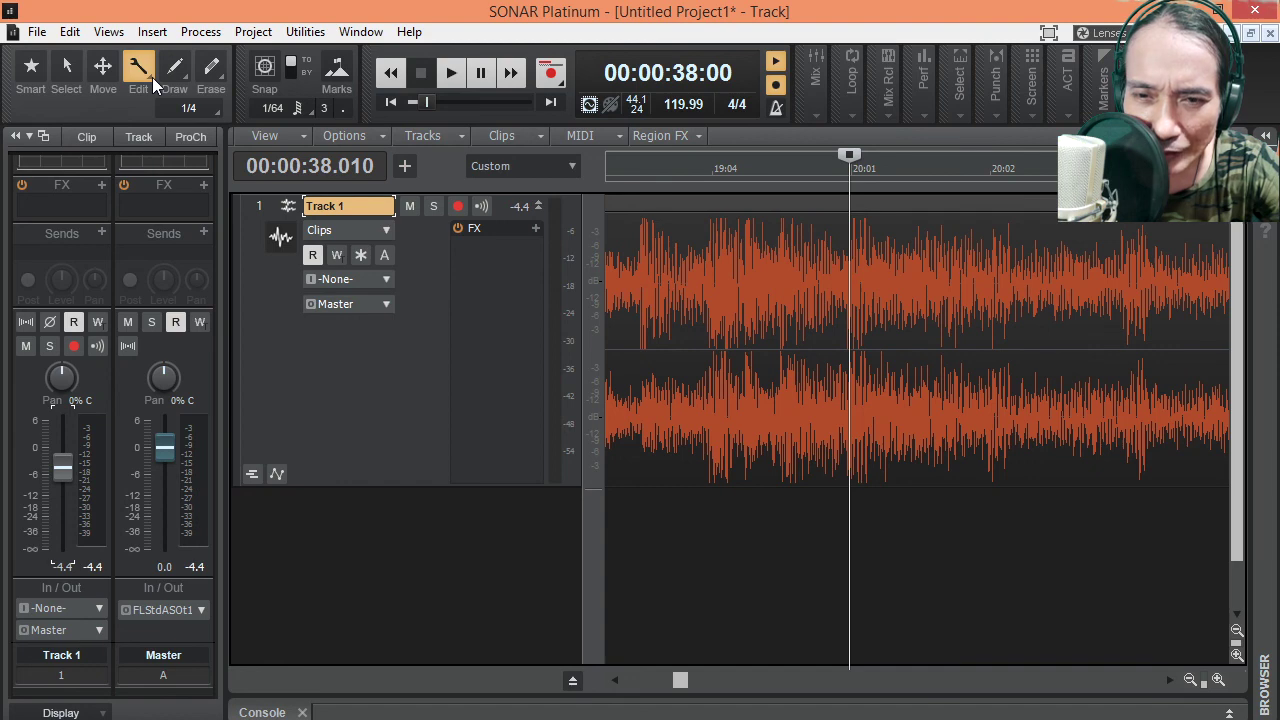
click(153, 85)
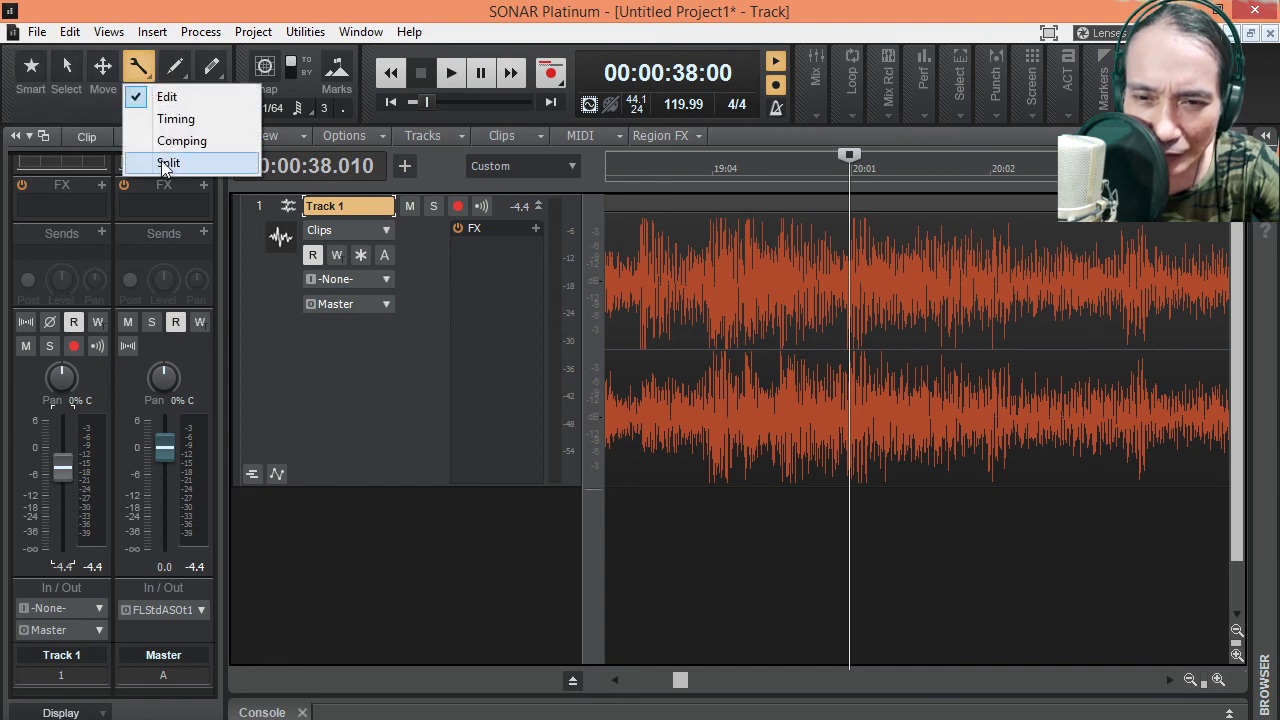
click(167, 96)
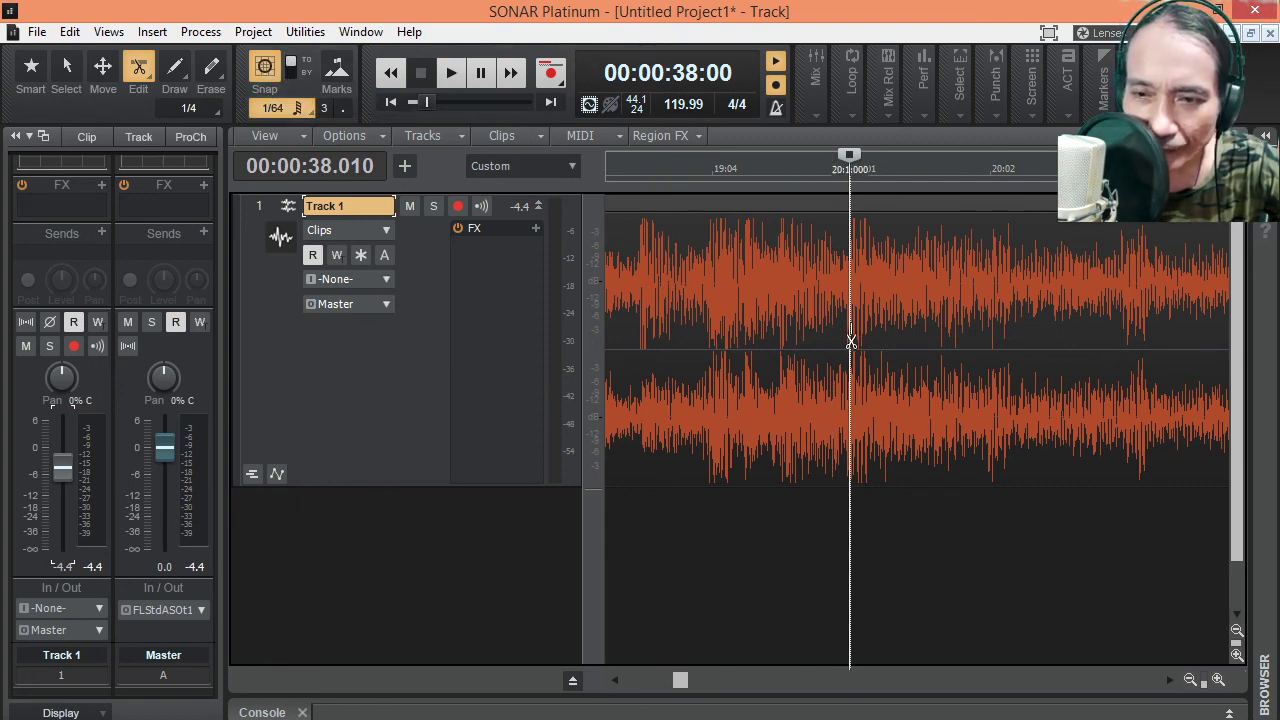
click(291, 107)
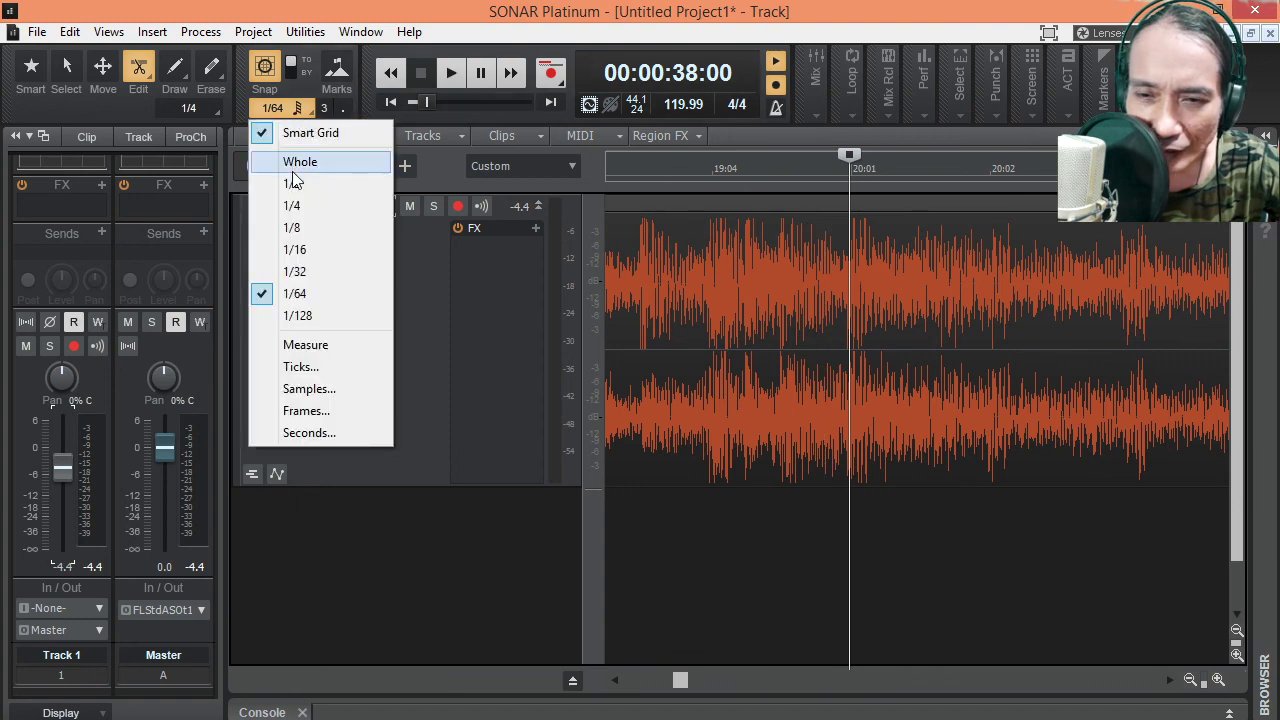
click(294, 249)
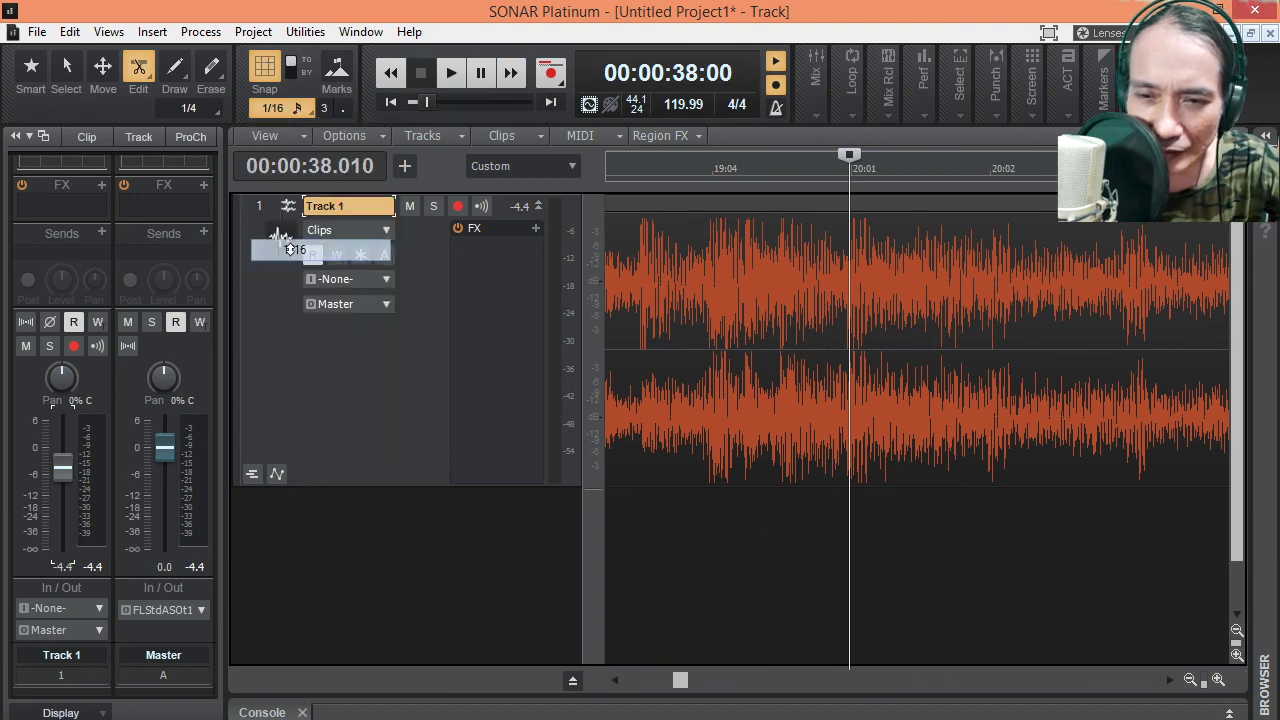
click(294, 109)
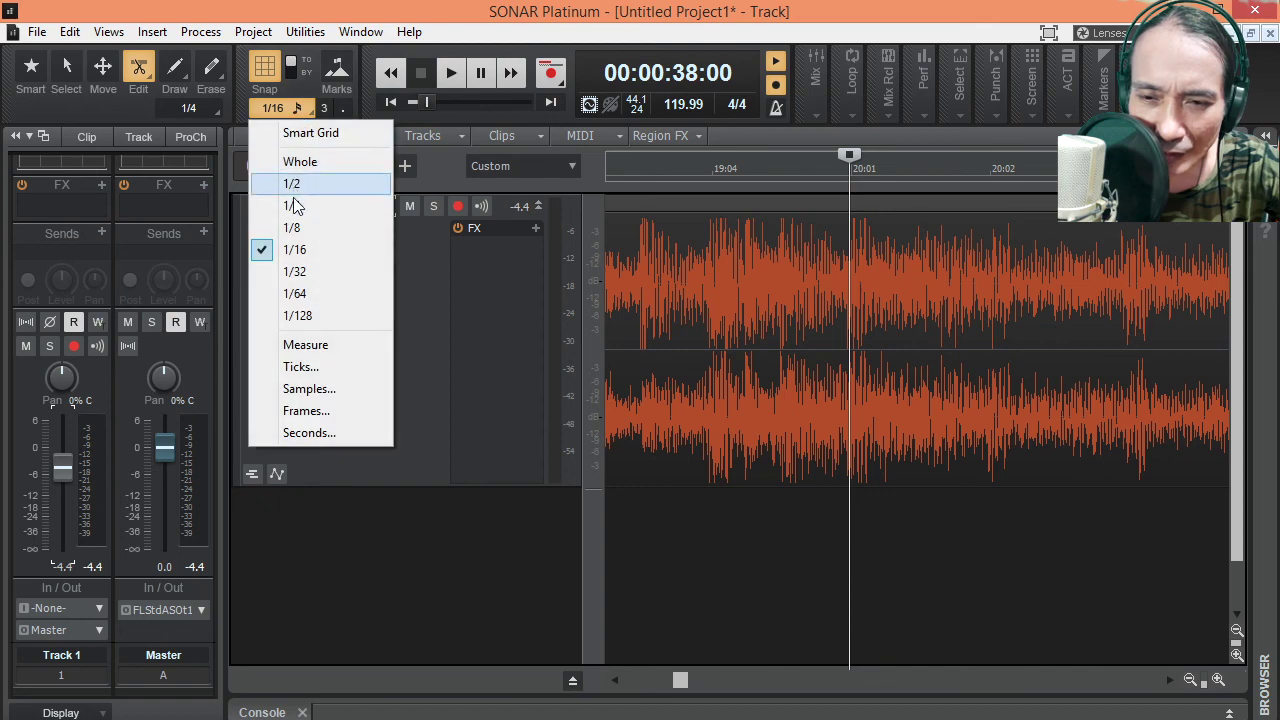
click(293, 206)
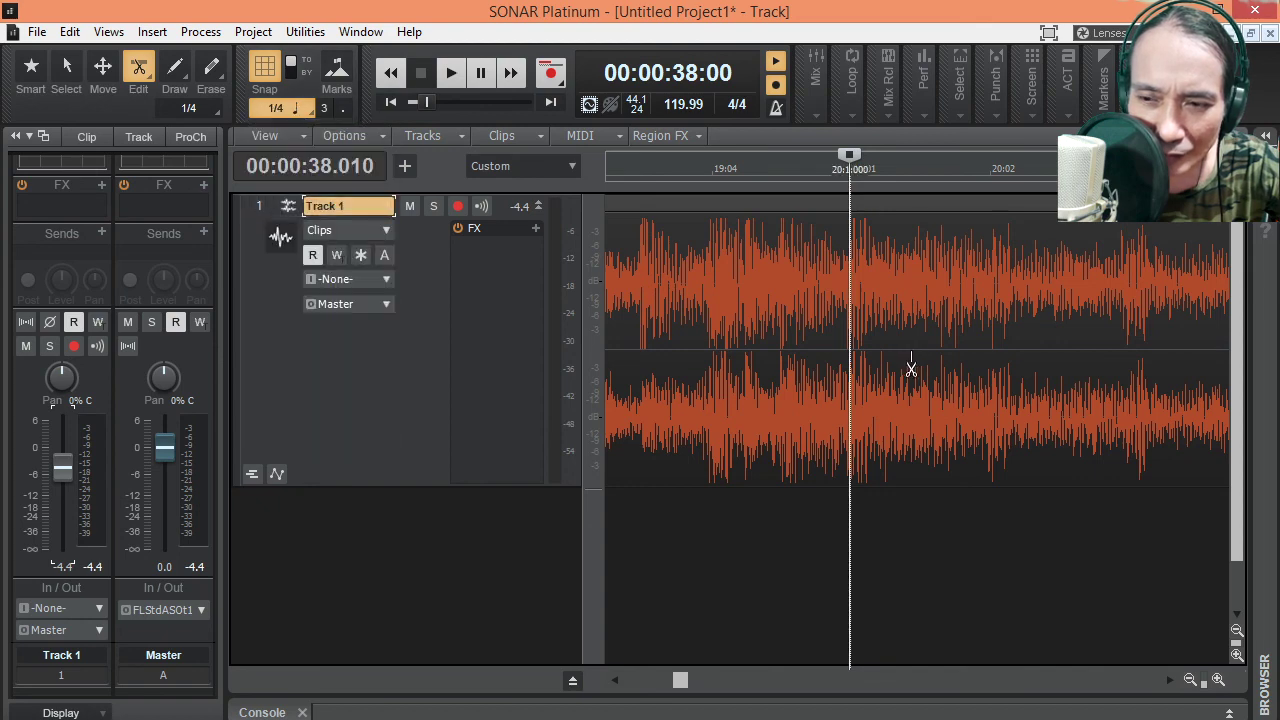
Try to split the clip at measure 20, beat 1, testing the cut by moving the clip and returning it
click(853, 351)
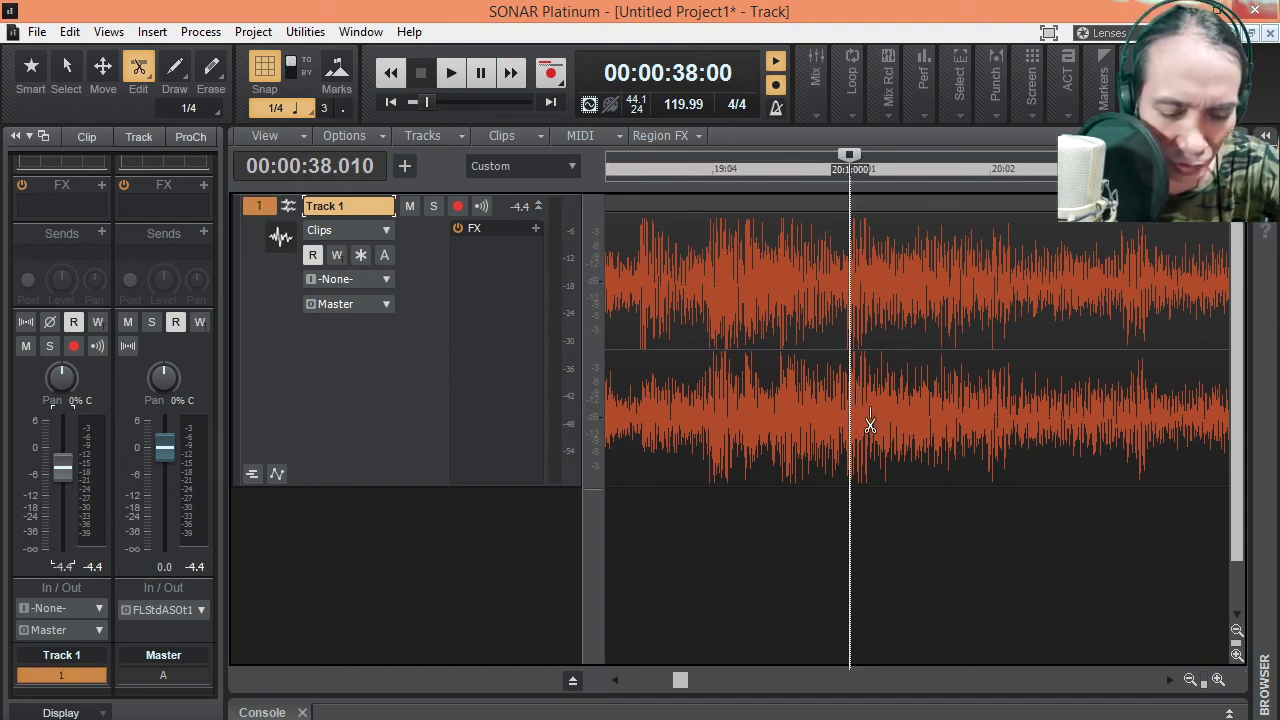
key(F7)
click(1008, 366)
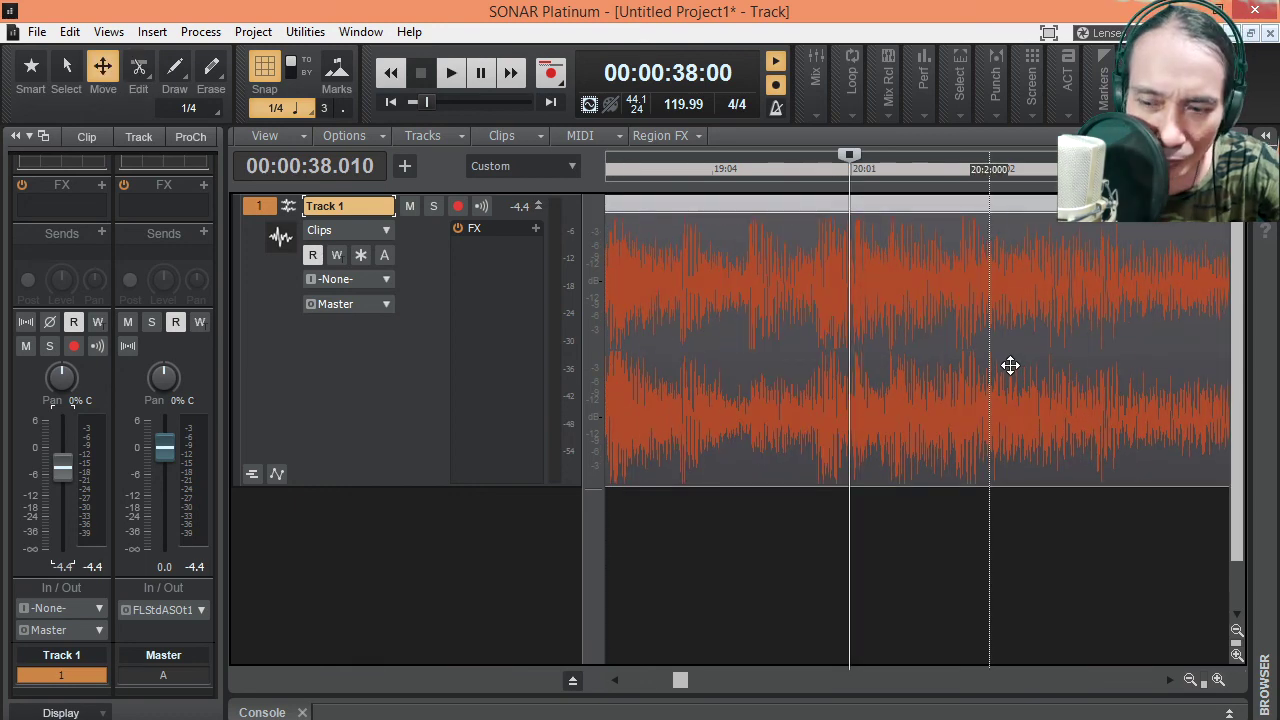
mouse_move(1005, 368)
mouse_down()
mouse_move(894, 360)
mouse_move(856, 472)
mouse_up()
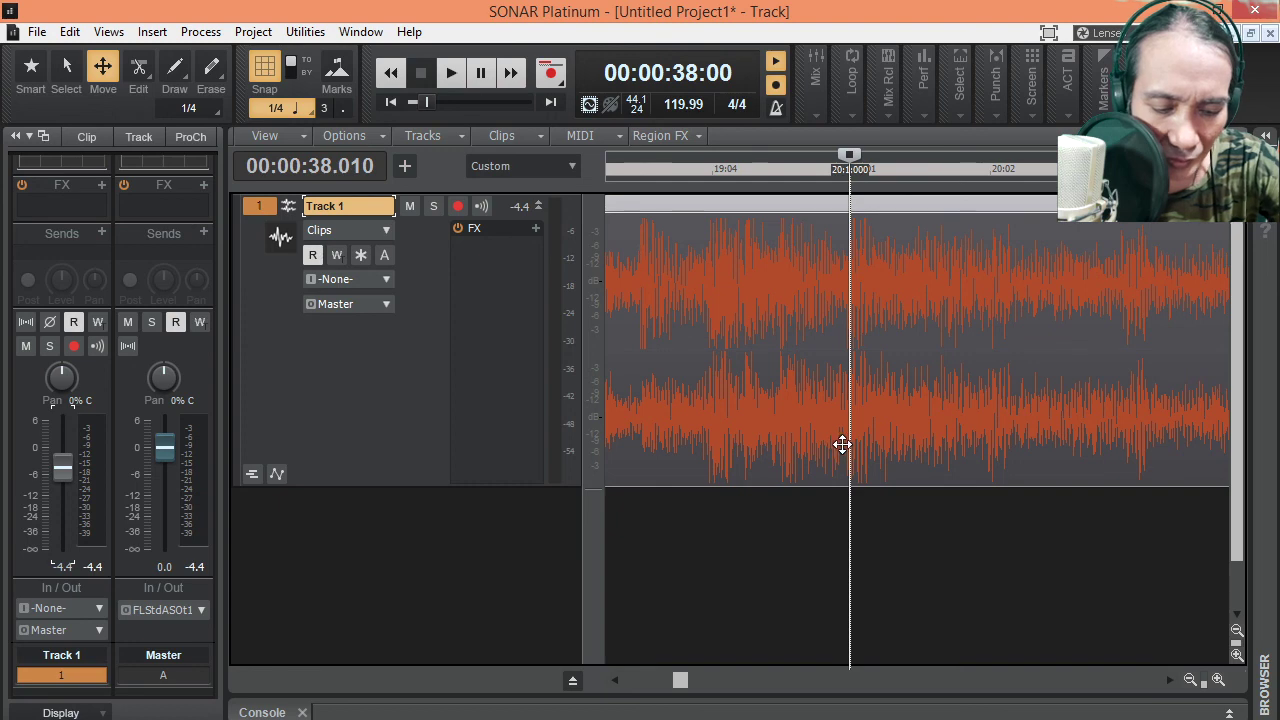
Split the "anino sa dilim" clip at measure 20, beat 1, and delete the part after the cut
key(F8)
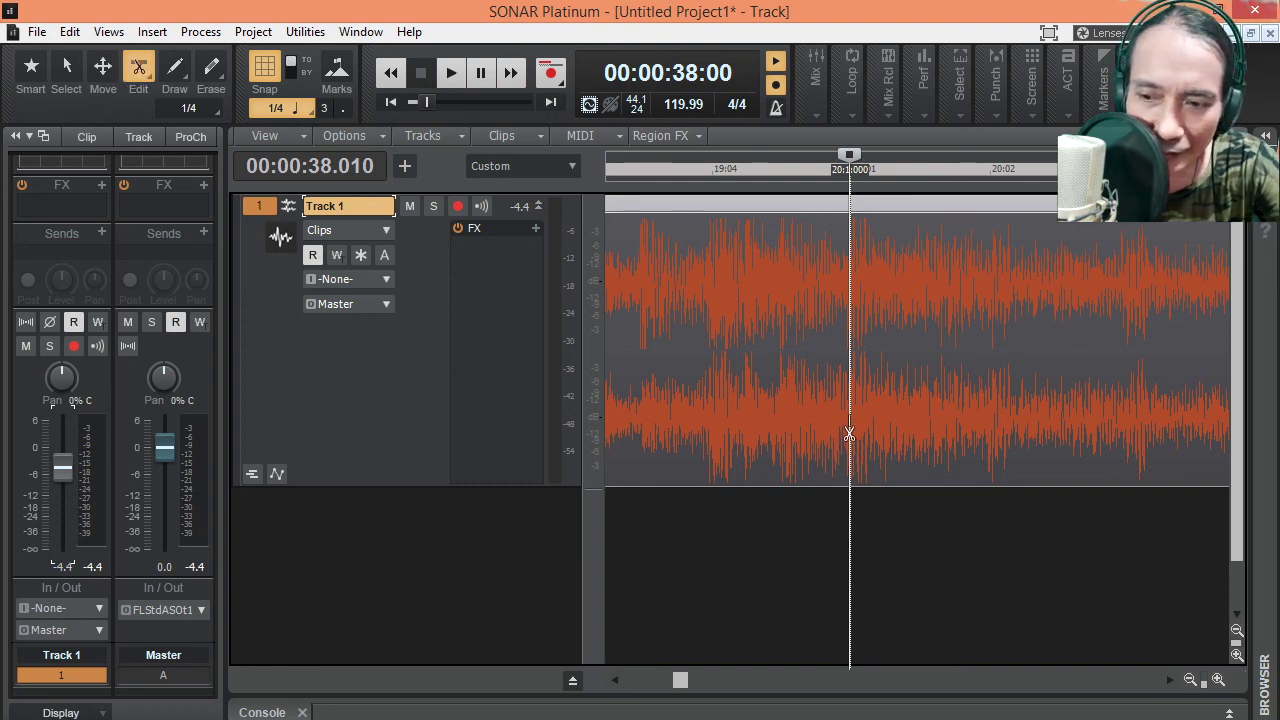
click(850, 432)
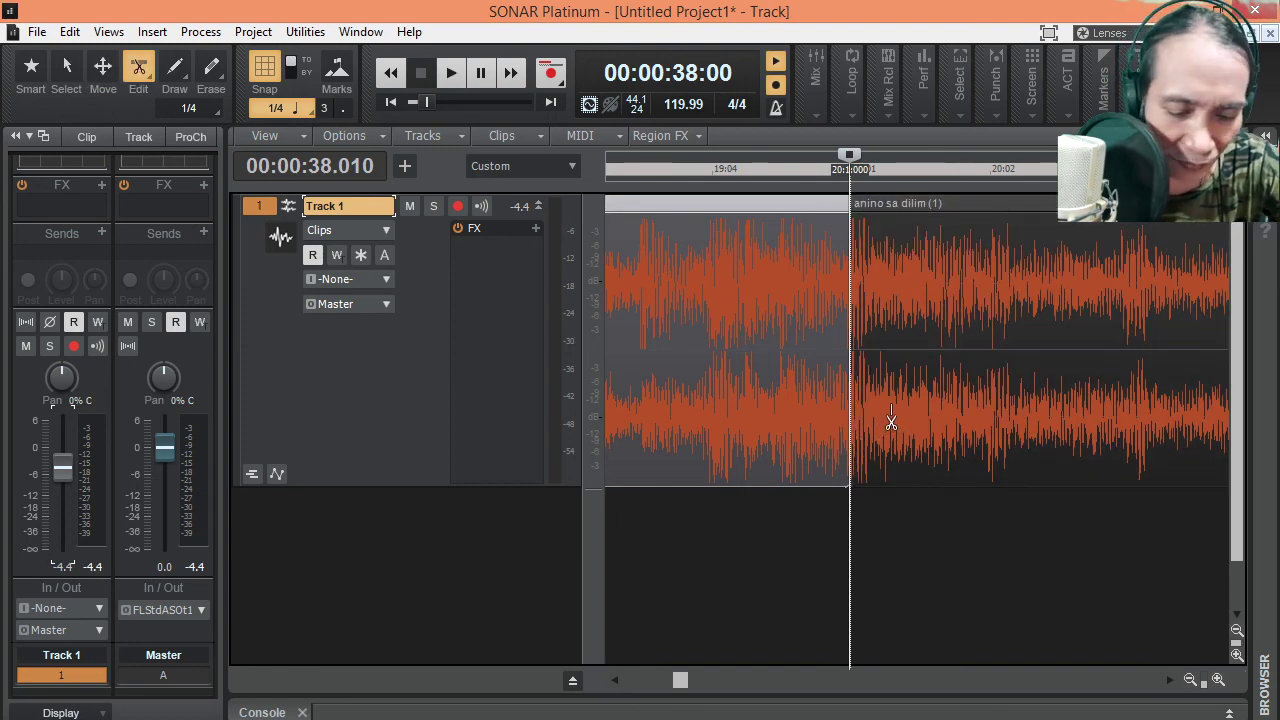
key(F7)
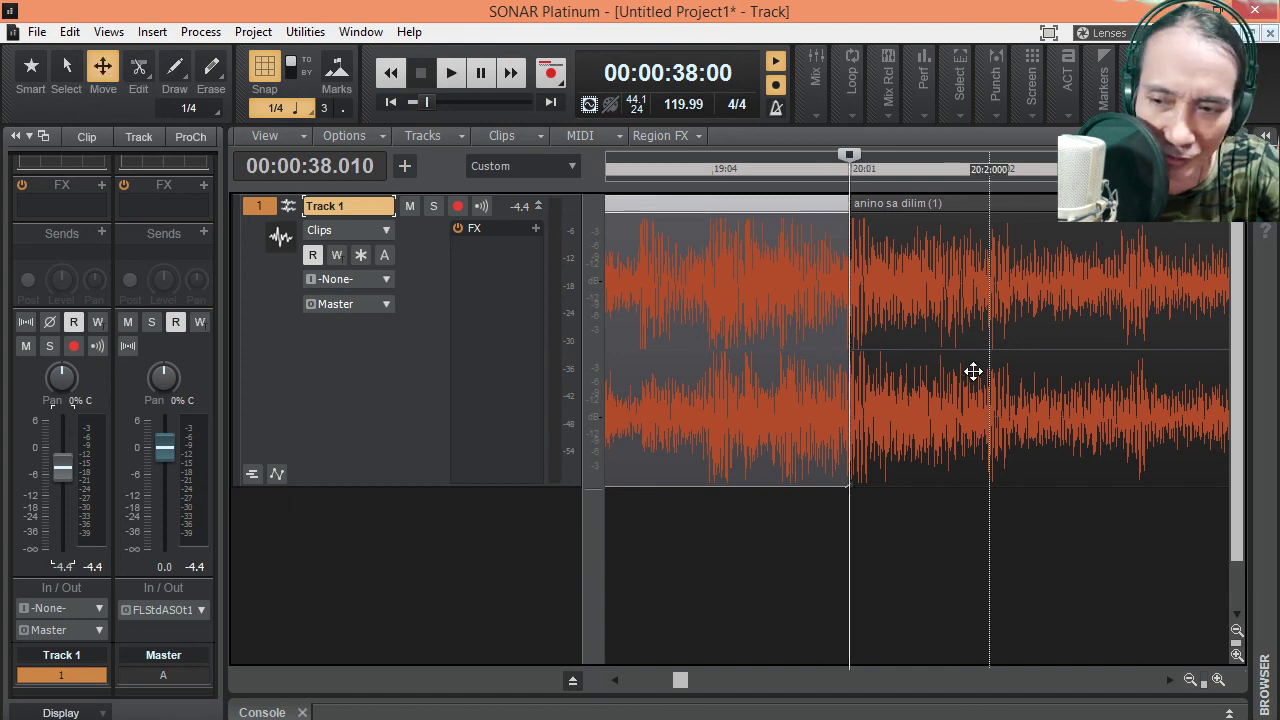
click(966, 354)
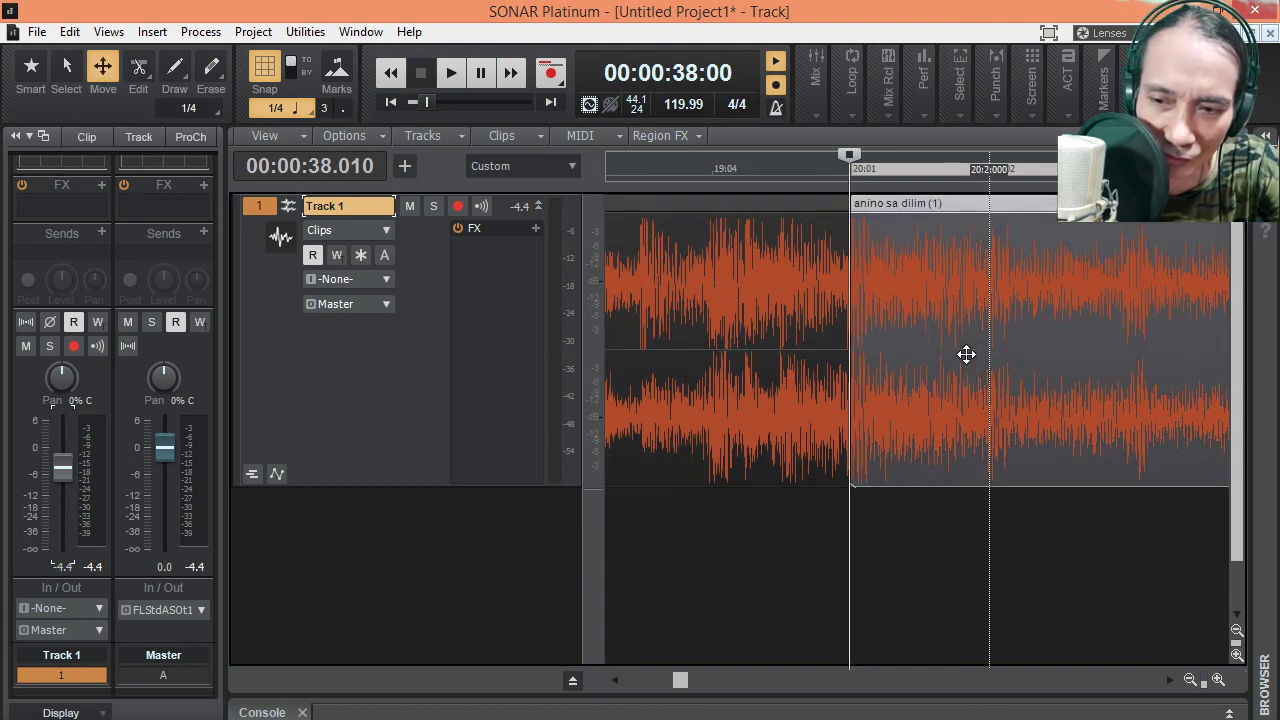
key(F6)
click(961, 397)
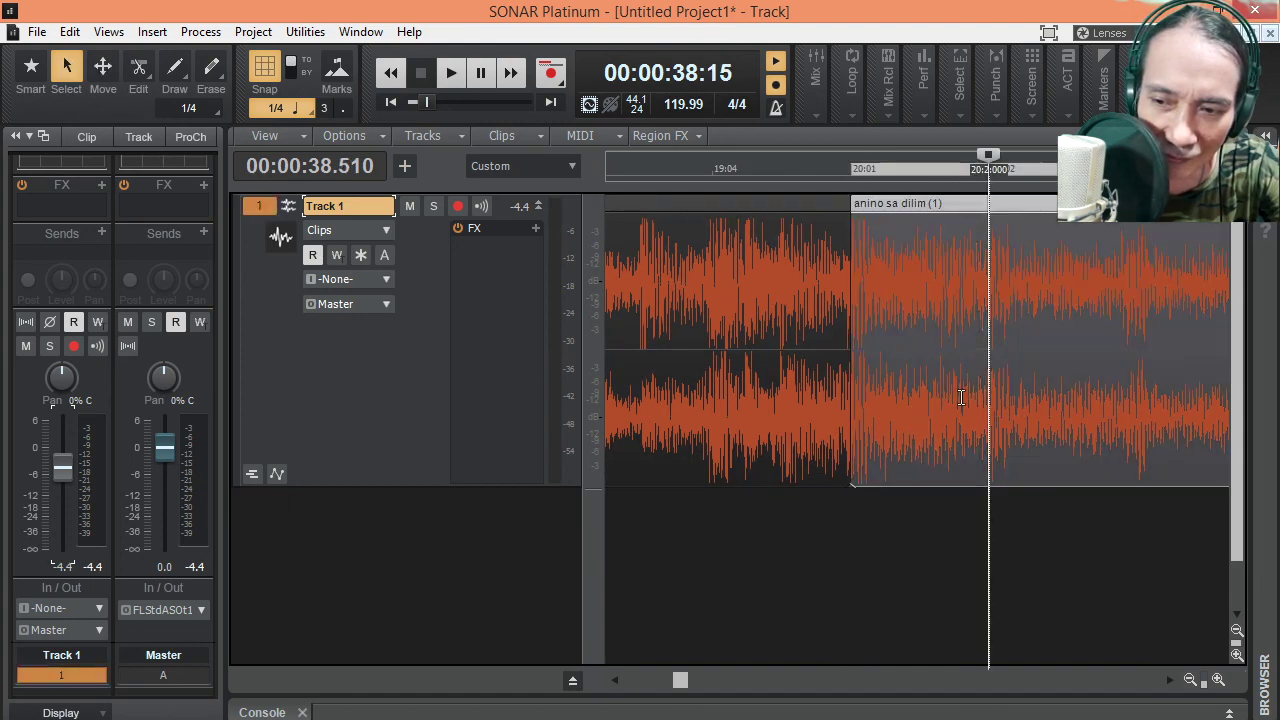
key(Delete)
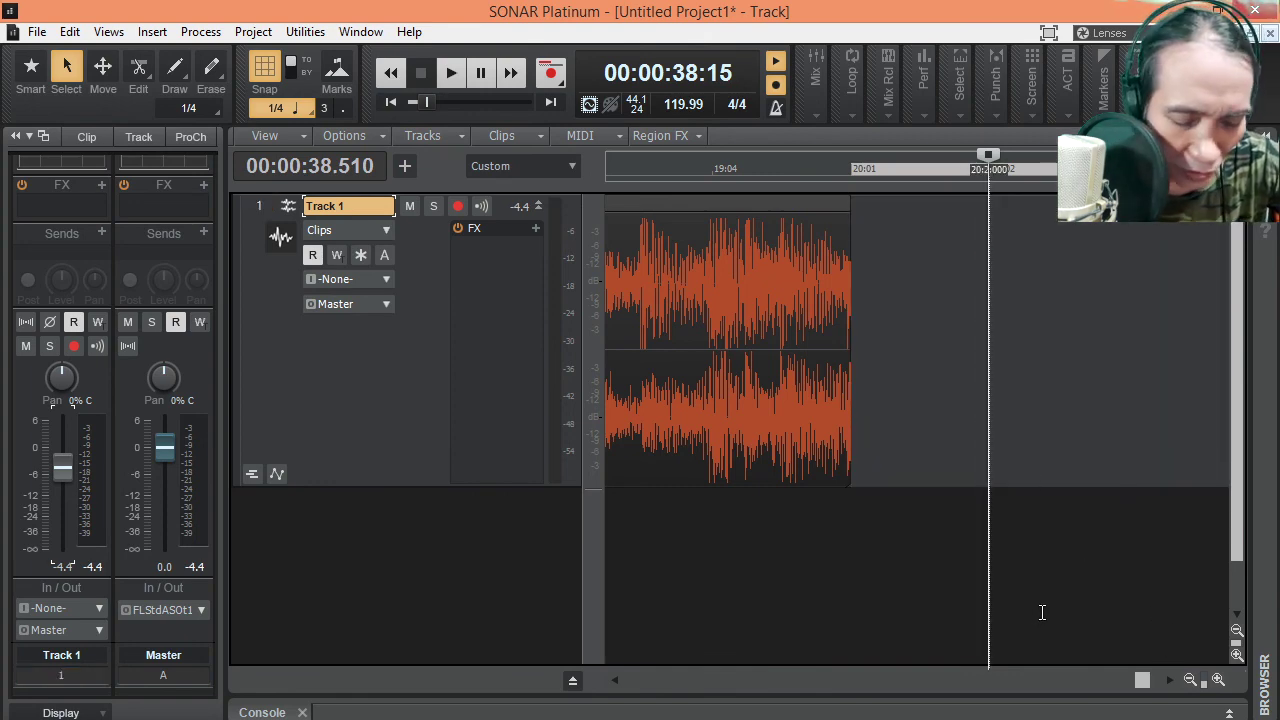
Play the project from the start with the whole clip in view to check the mapped tempo, stopping in measure 6
key(w)
key(space)
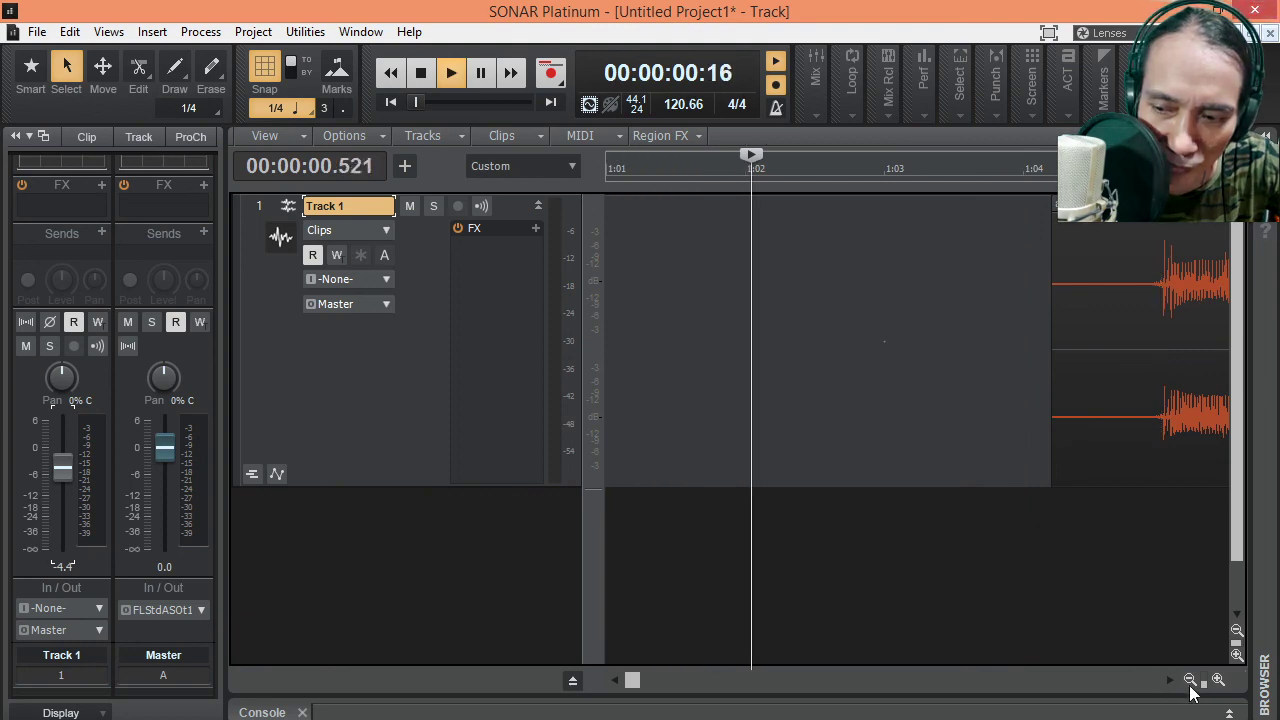
click(1190, 680)
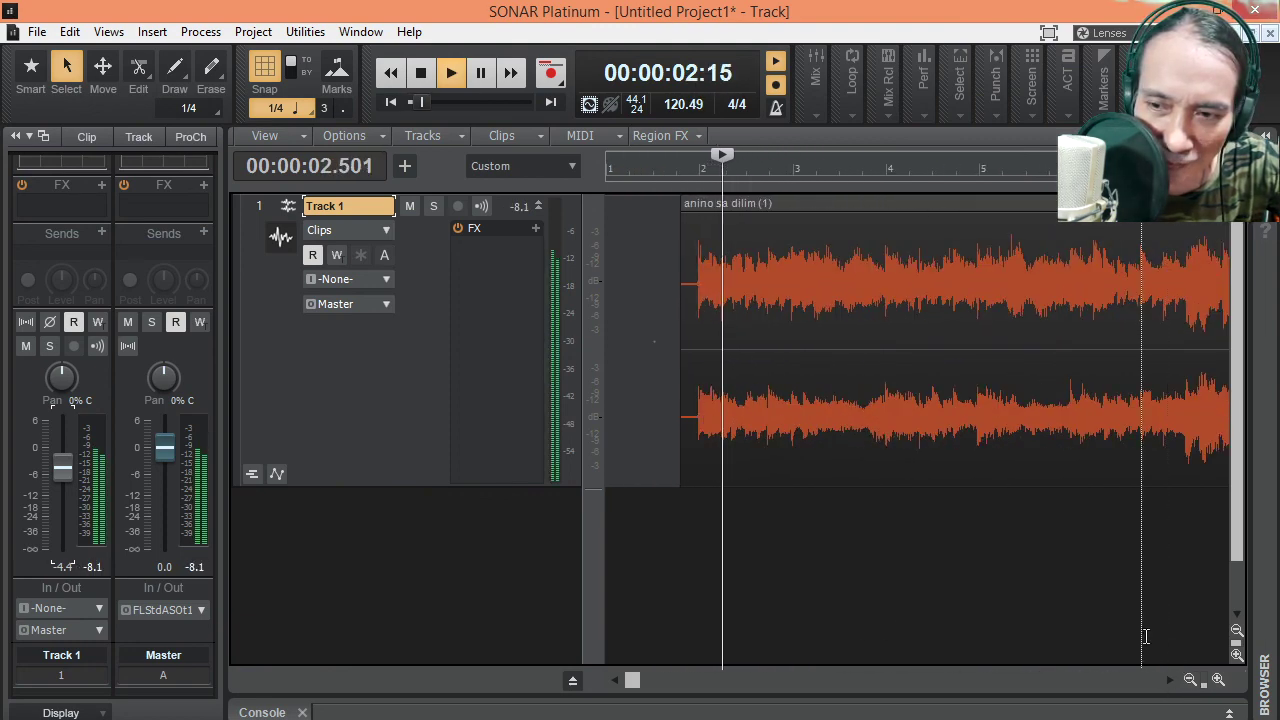
click(1190, 680)
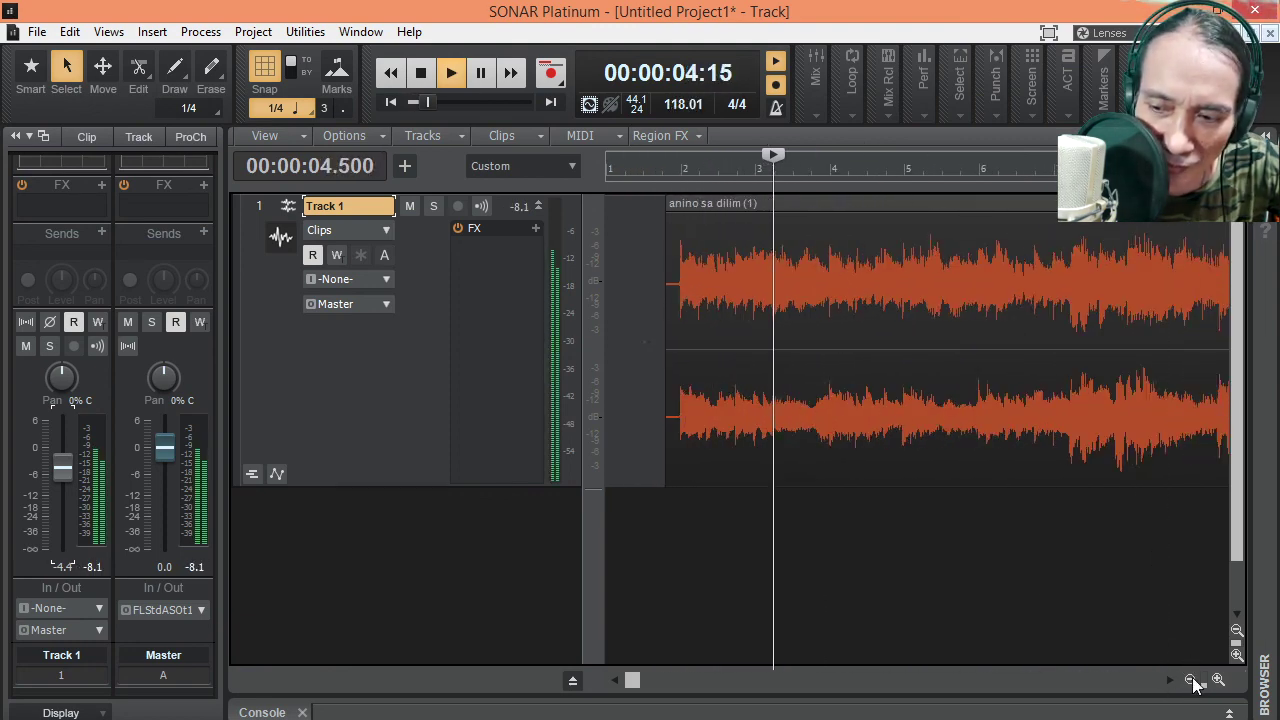
click(1190, 680)
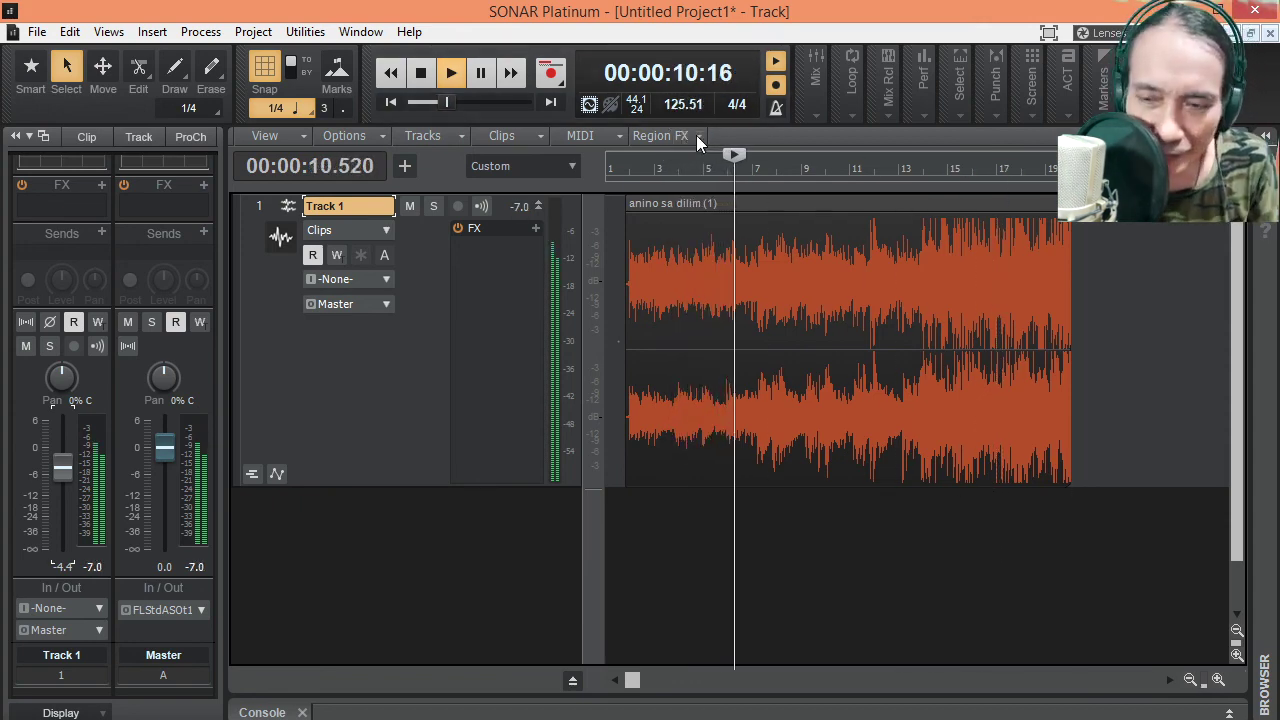
key(space)
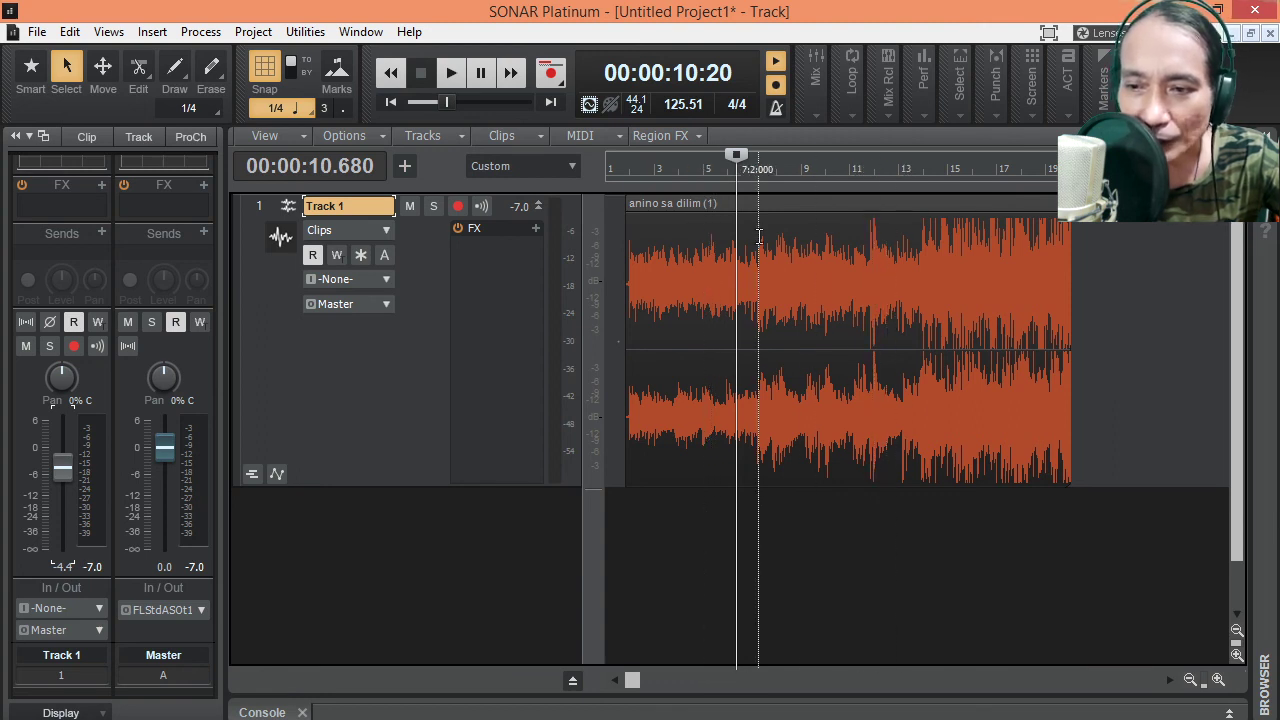
Play the Track 1 audio clip through from about bar 2 and return the playhead near the clip's start
click(628, 535)
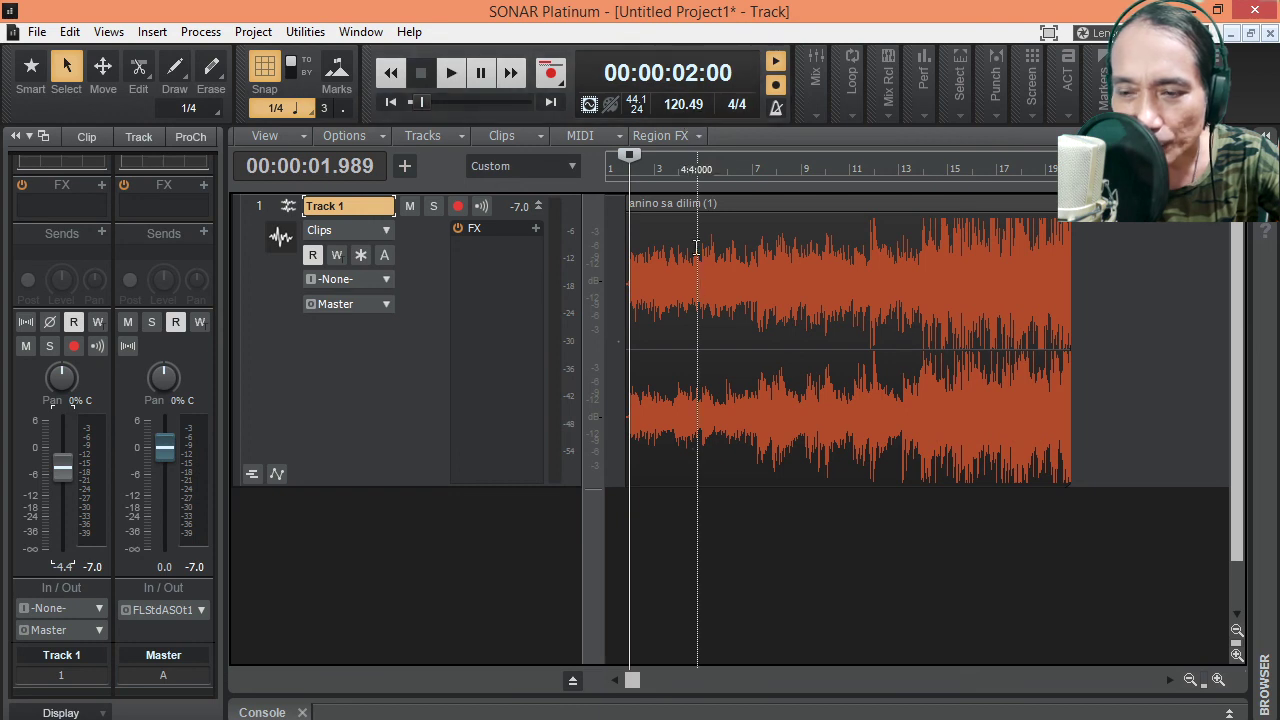
key(space)
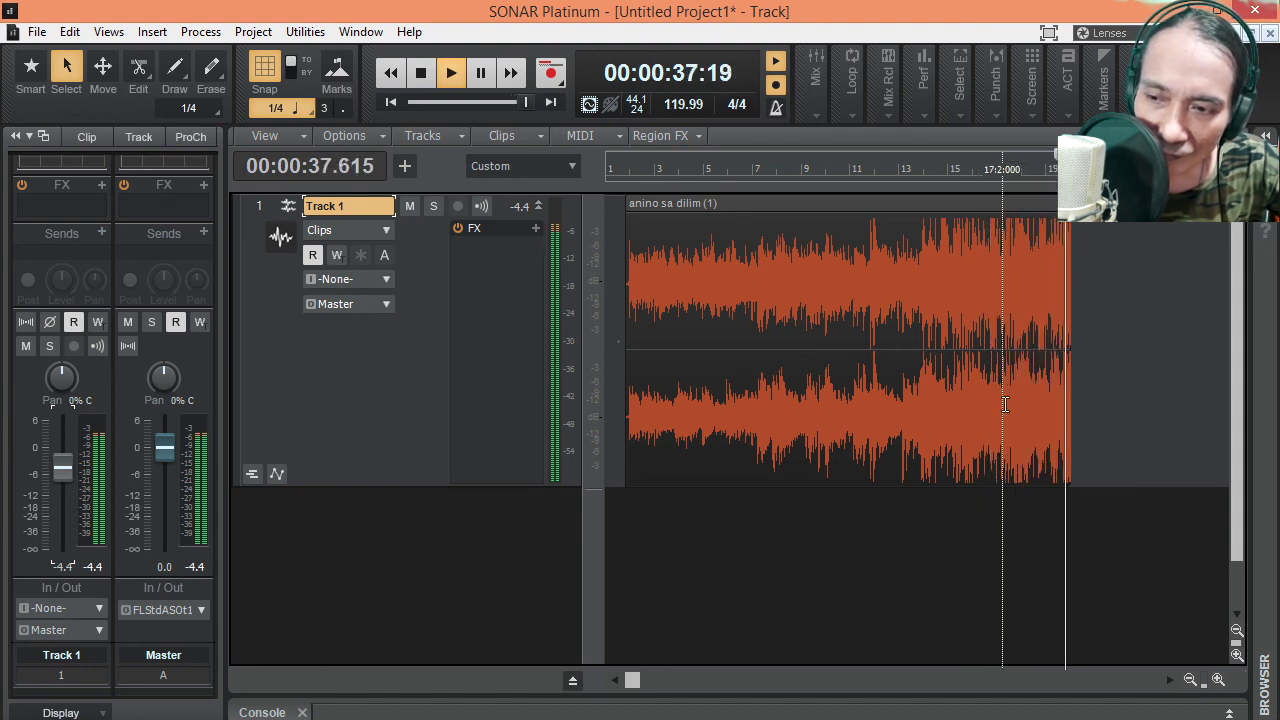
key(space)
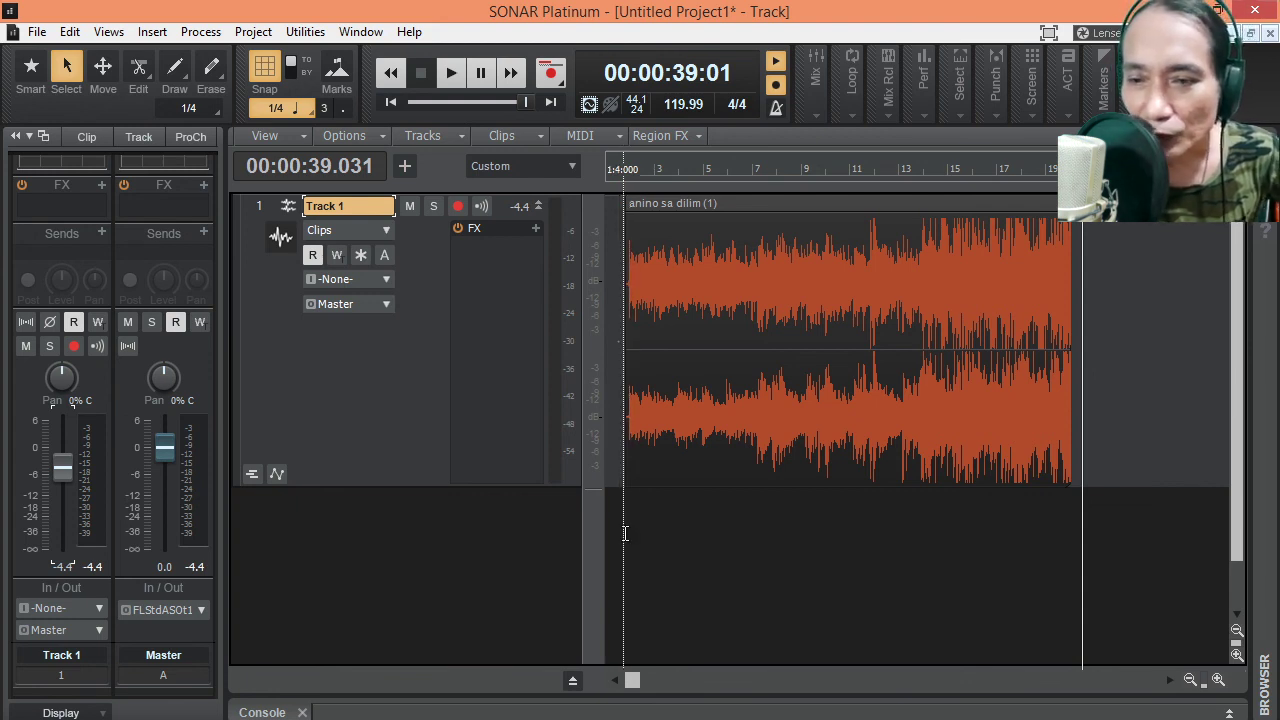
click(625, 533)
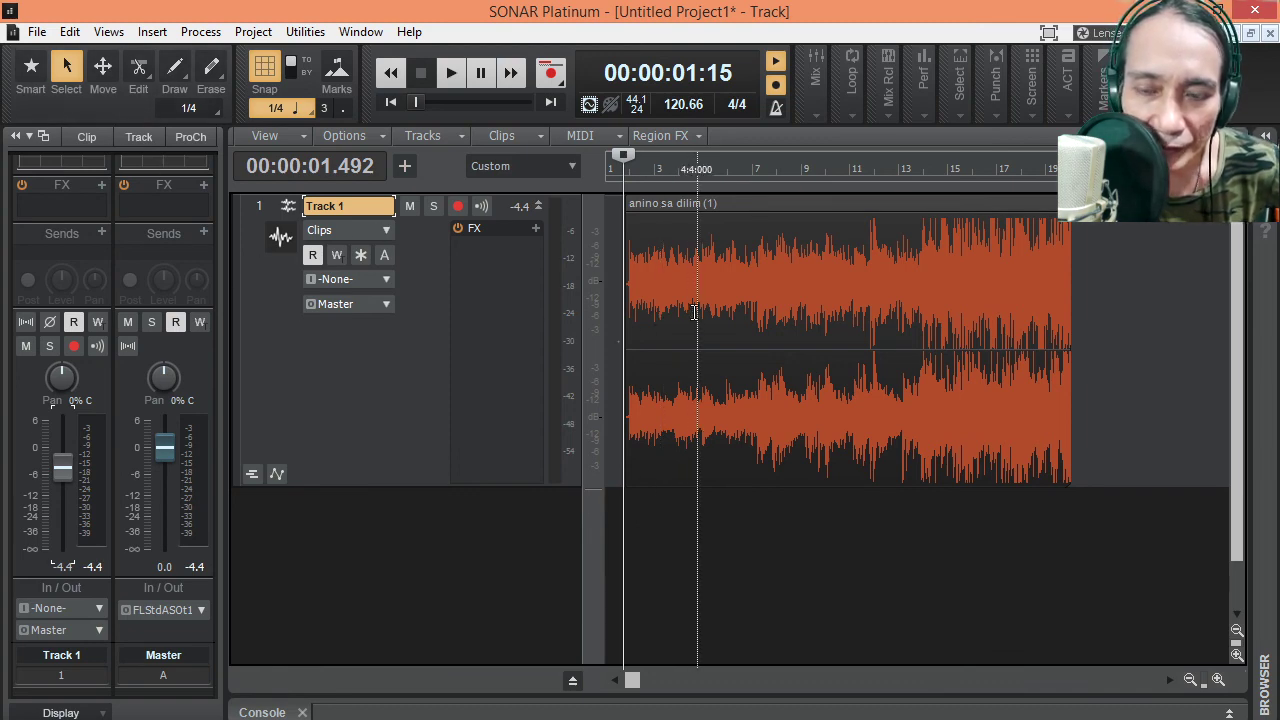
Select the Track 1 audio clip and enable AudioSnap on it, keeping the AudioSnap palette clear of the waveform
click(694, 394)
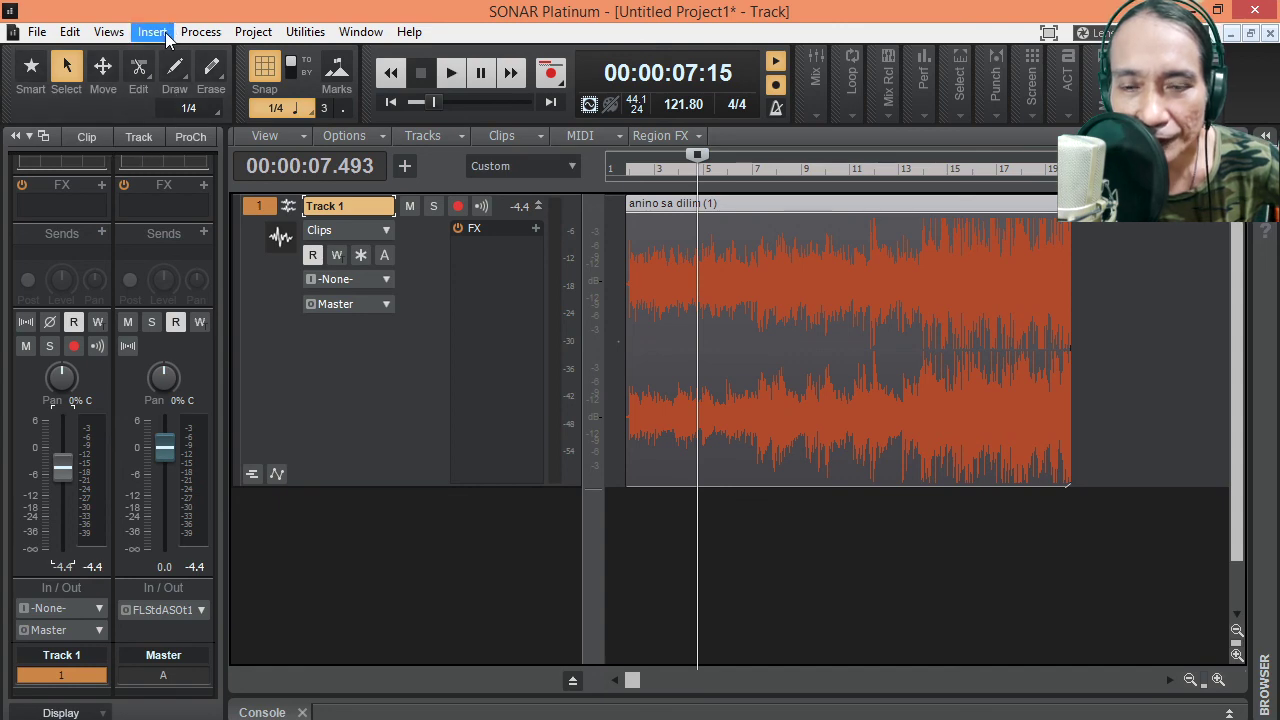
click(109, 32)
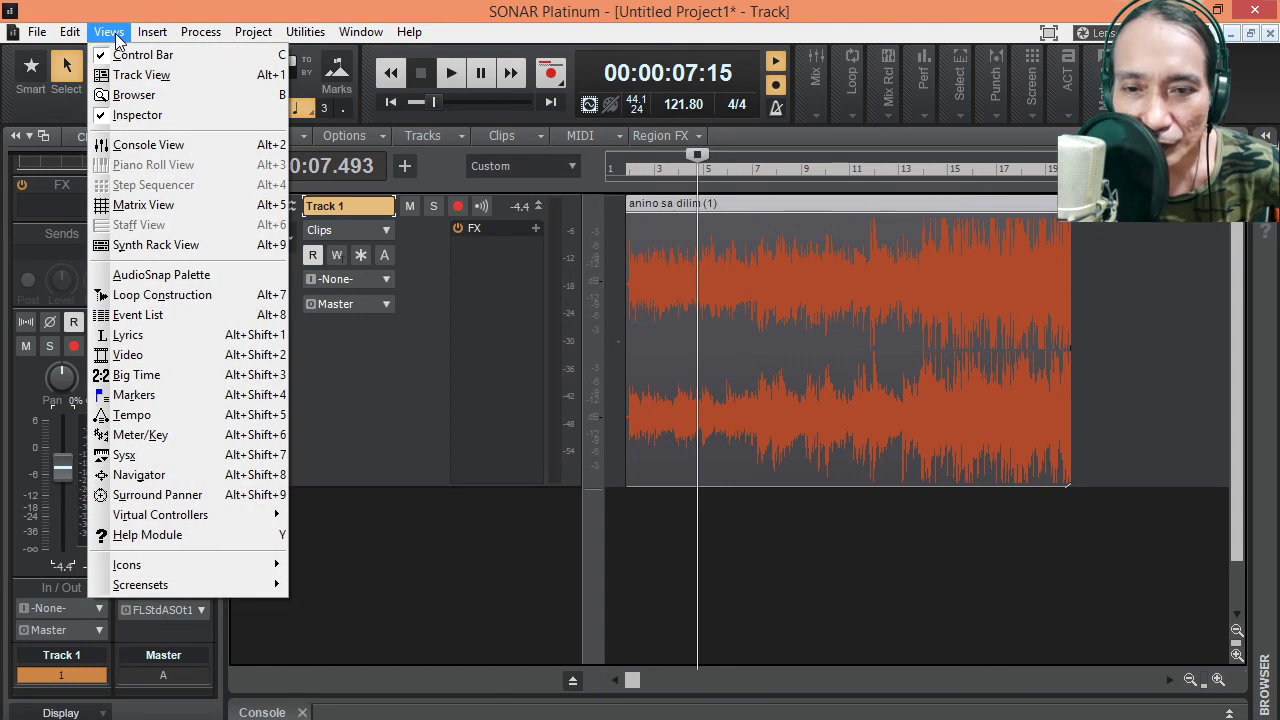
click(148, 281)
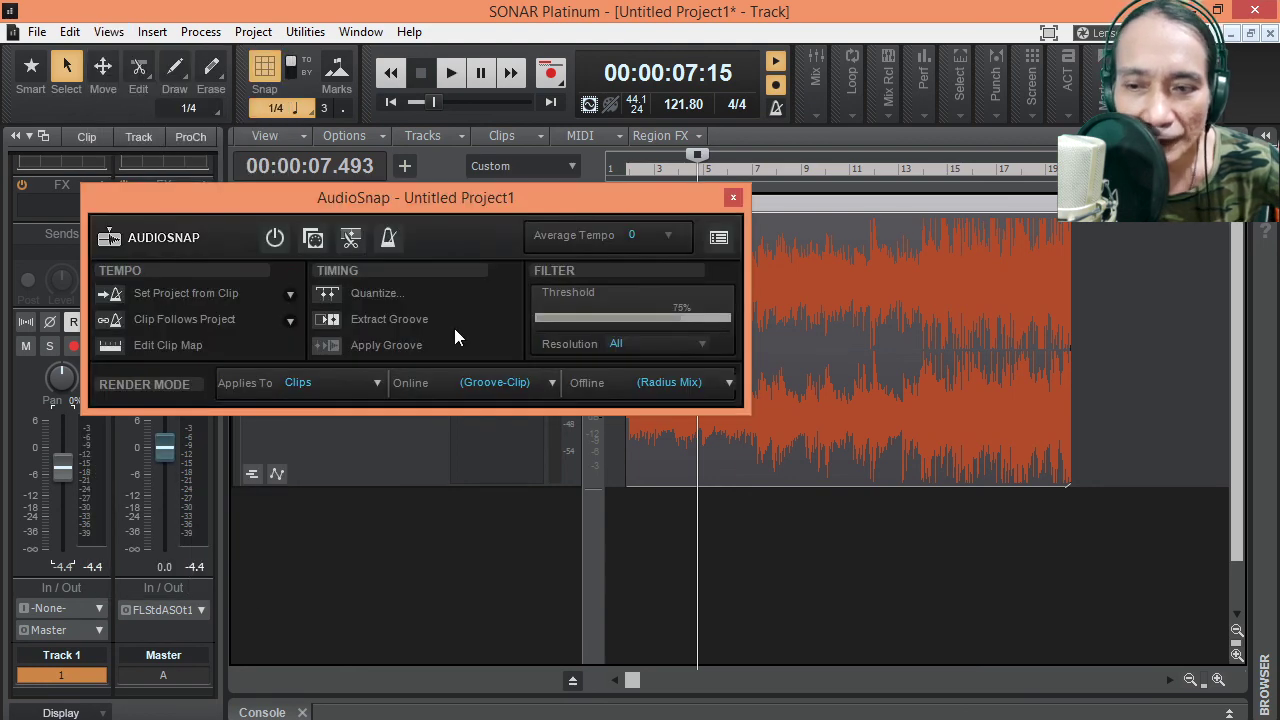
drag(543, 203, 671, 399)
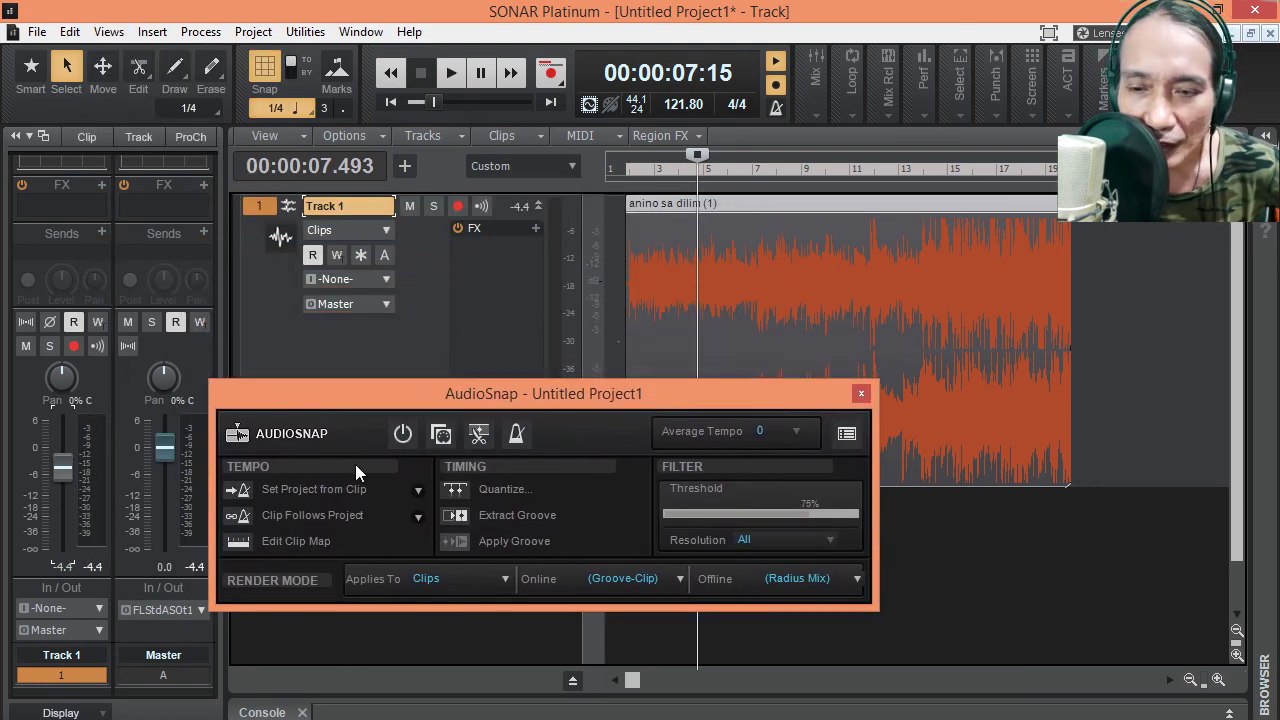
click(408, 440)
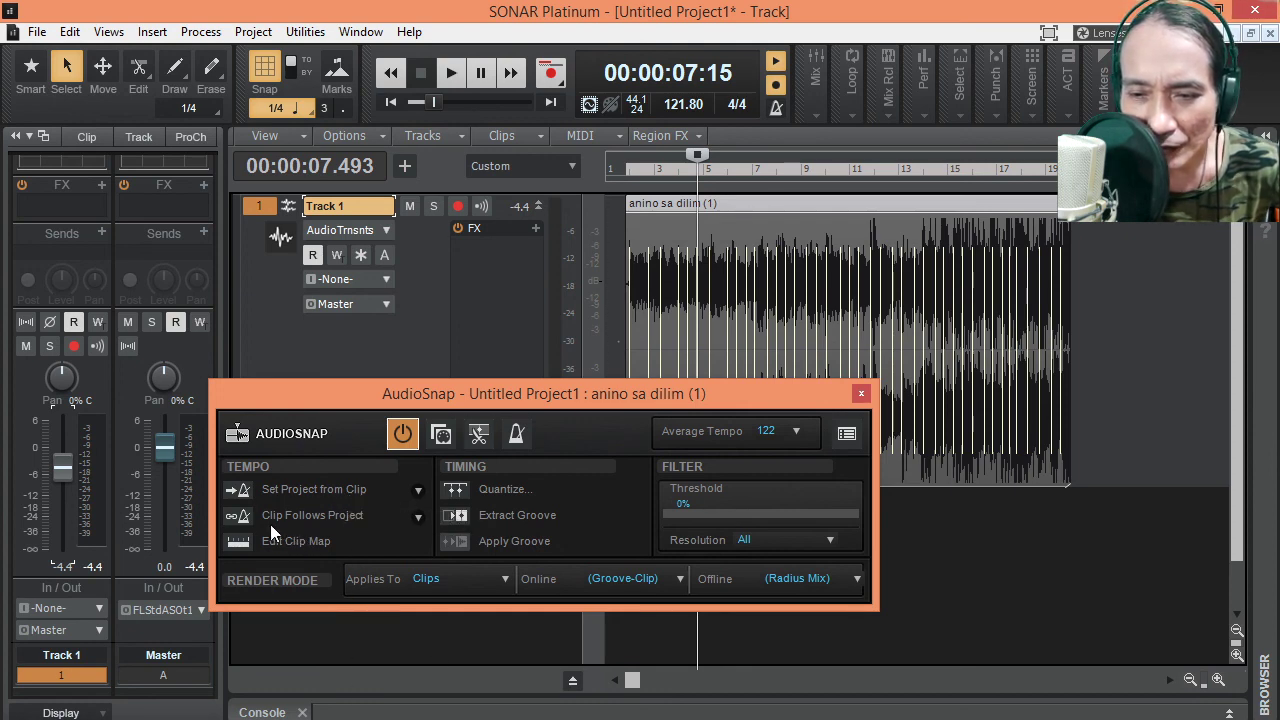
Quantize the clip's AudioSnap beats to a 1/16 duration with 100 percent strength
click(418, 518)
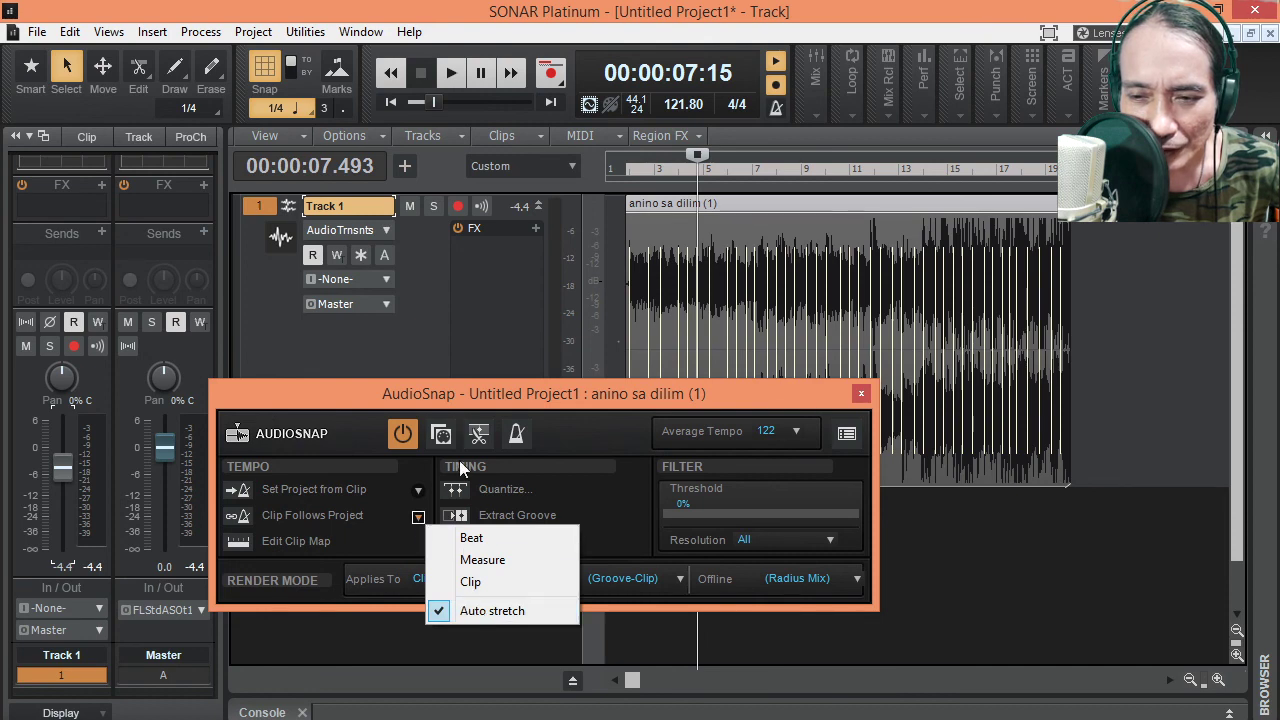
click(351, 391)
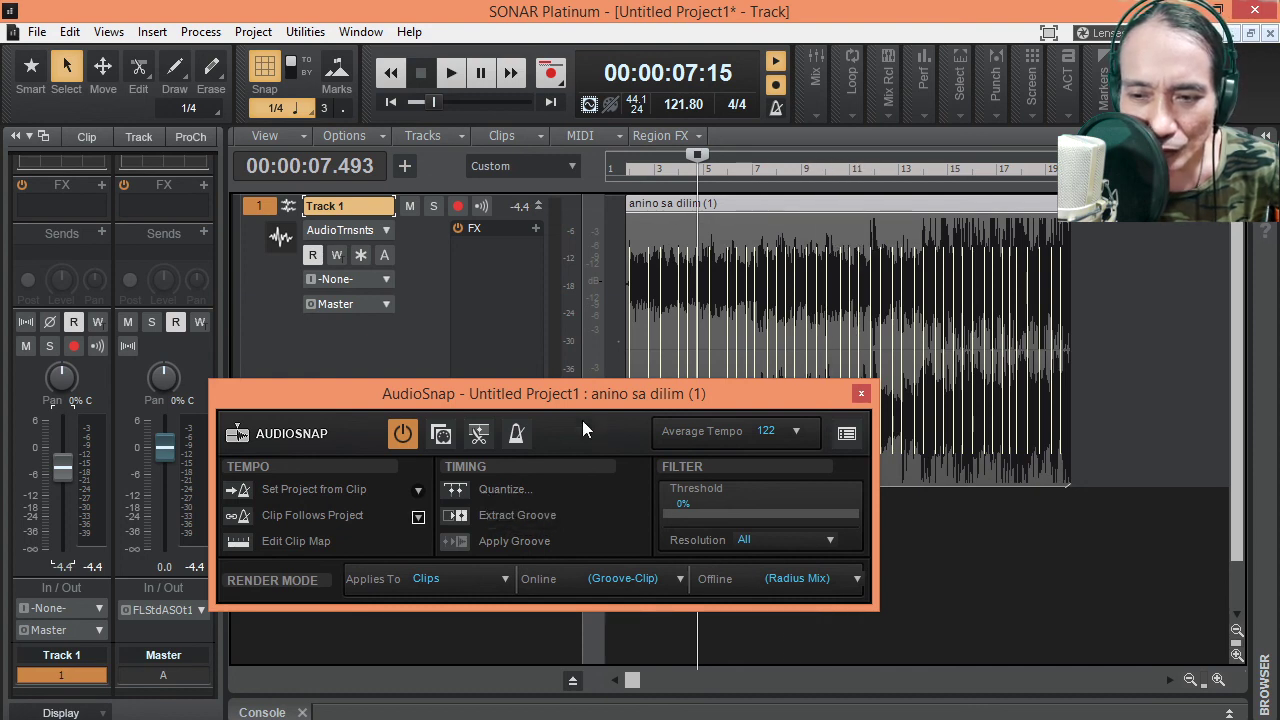
click(460, 496)
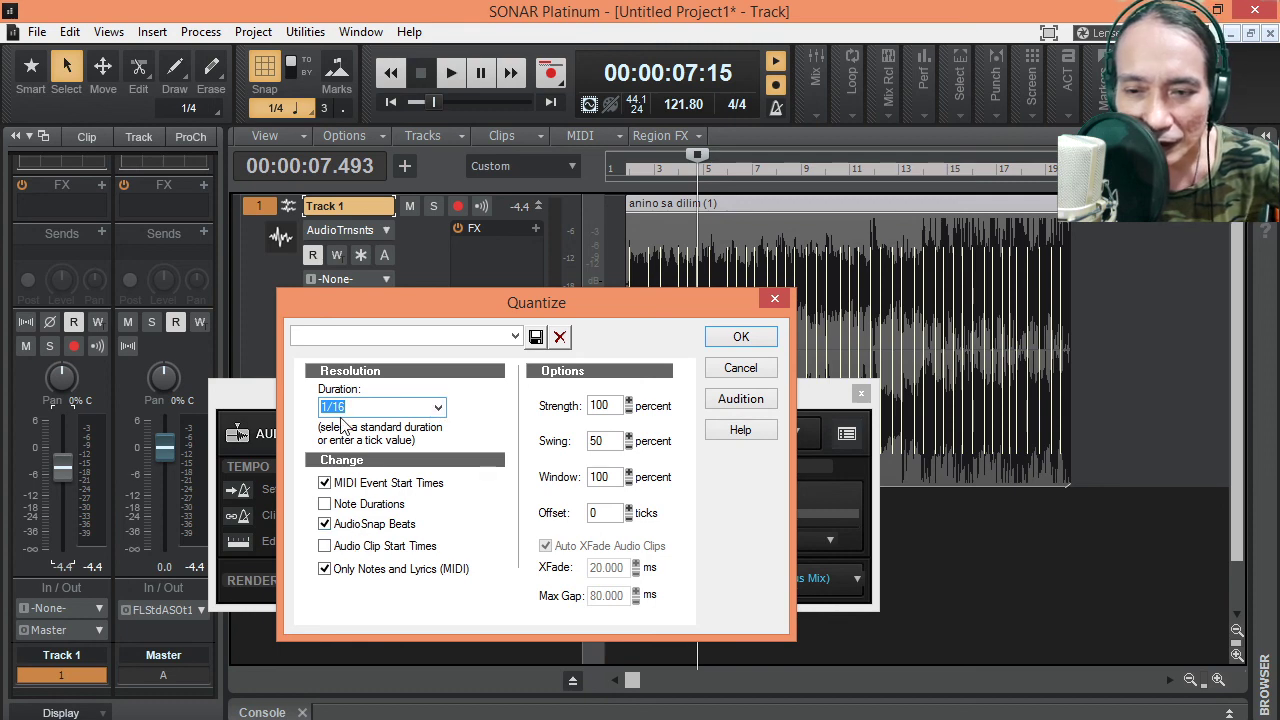
click(741, 337)
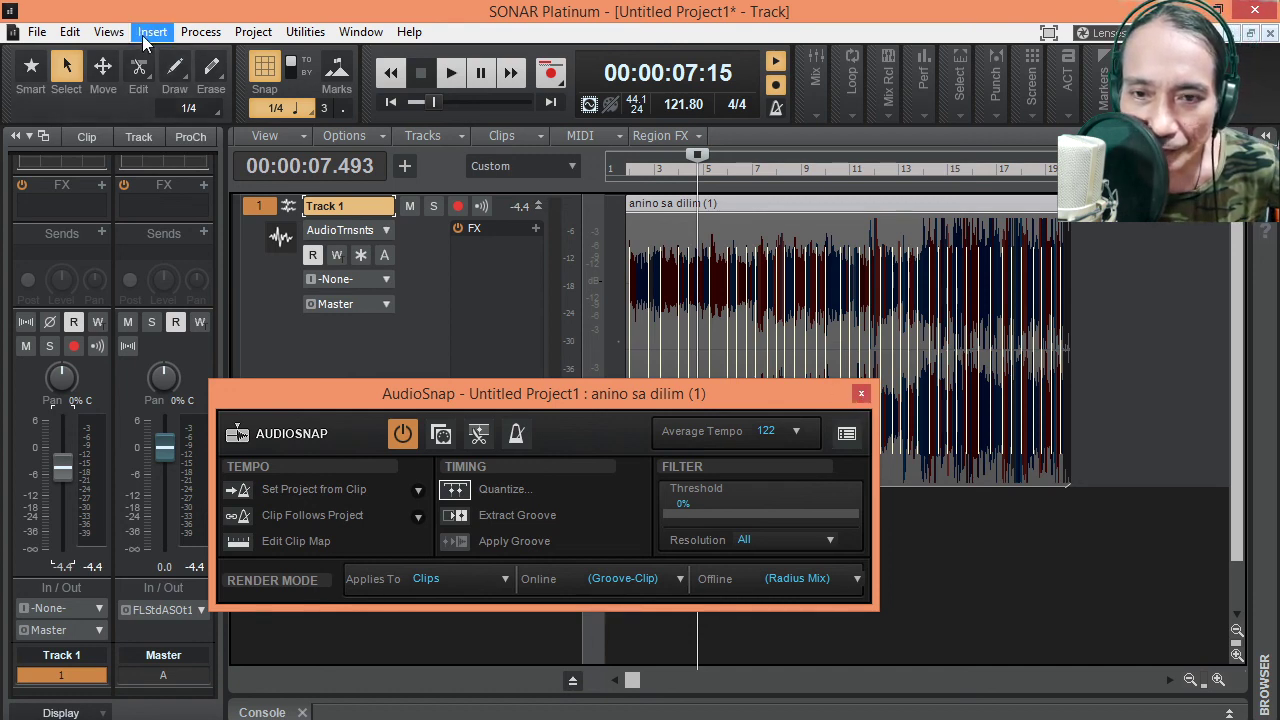
Show the project's Tempo view and close the AudioSnap palette
click(110, 34)
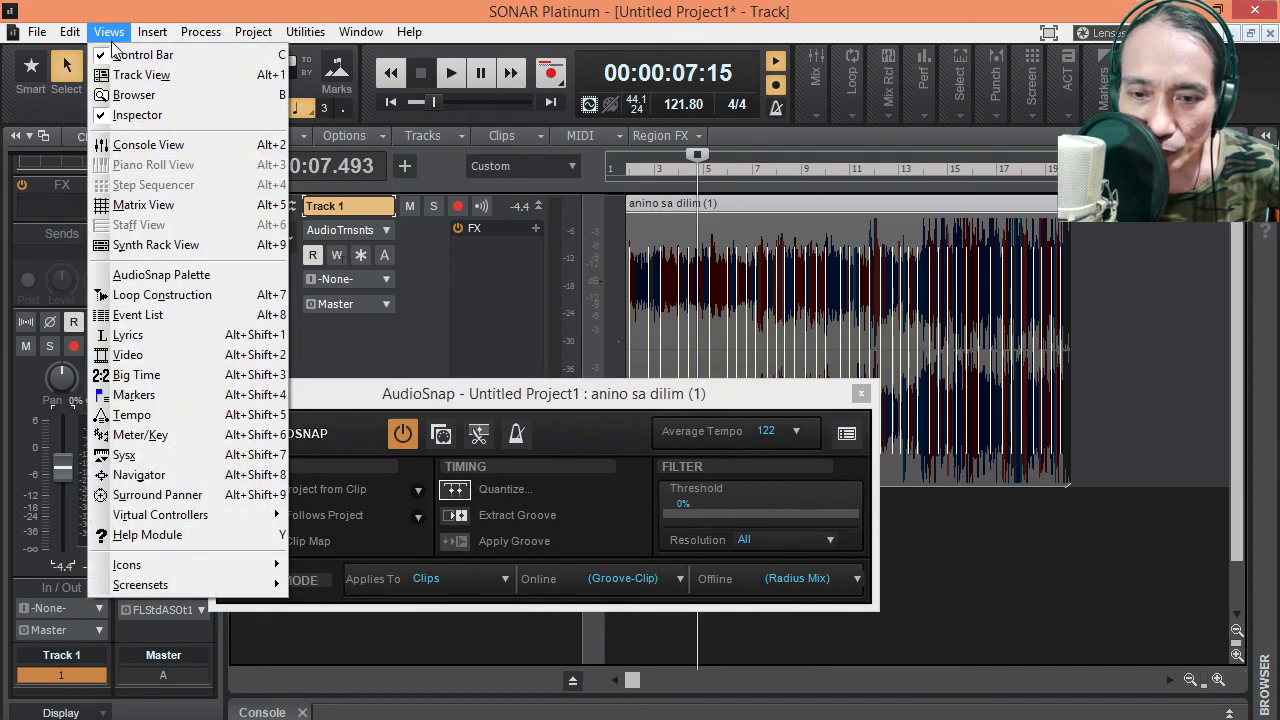
click(133, 415)
drag(805, 393, 650, 341)
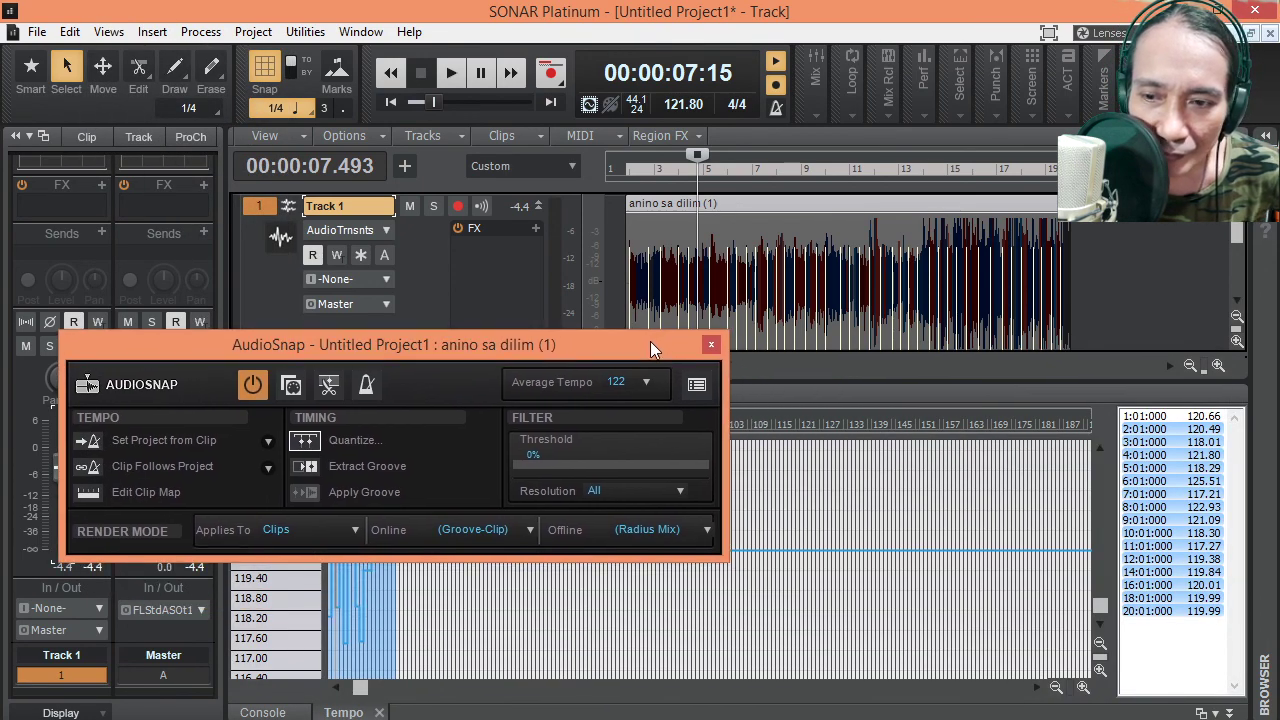
click(711, 344)
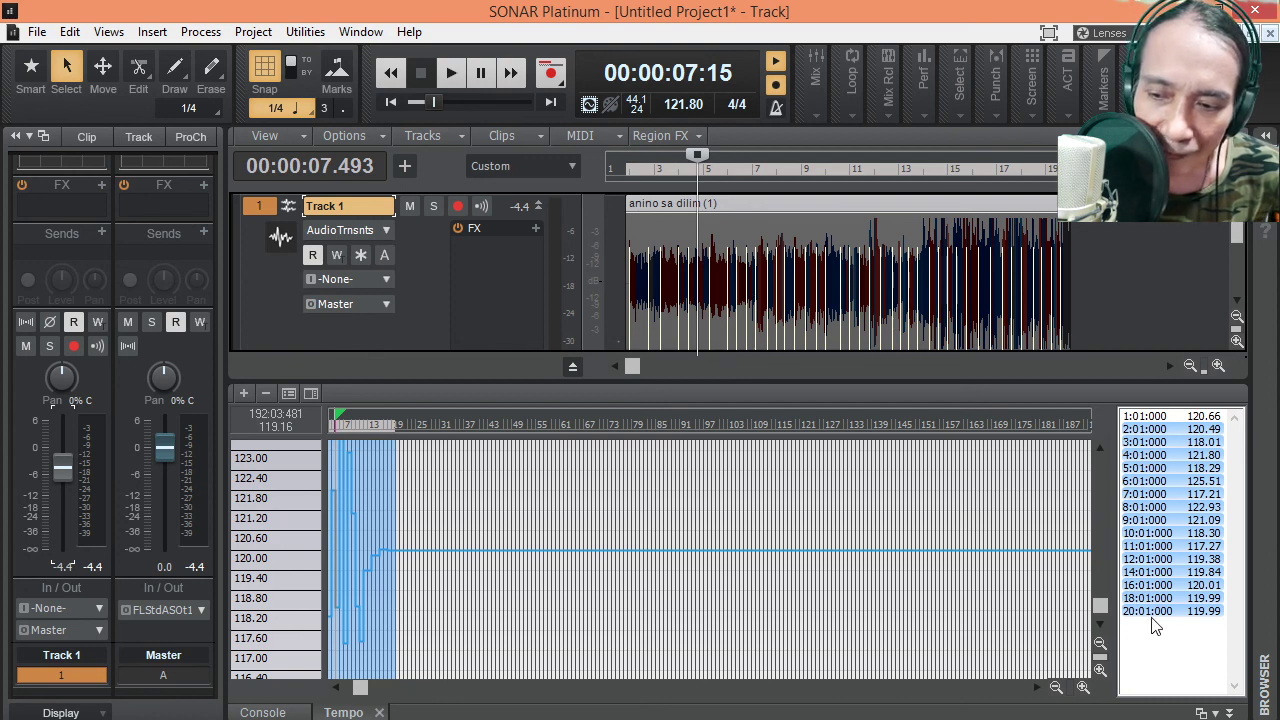
Delete all tempo changes from 2:01:000 through 20:01:000, keeping only the first tempo entry
click(1149, 431)
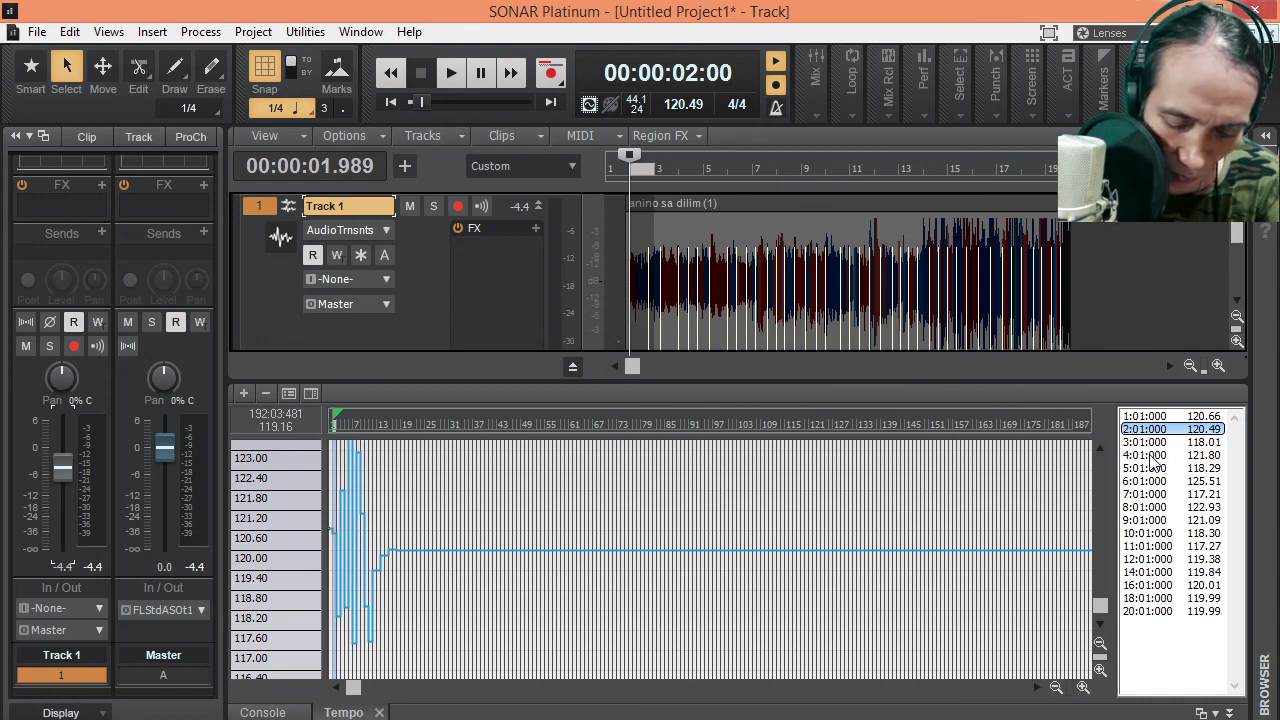
key(ctrl+z)
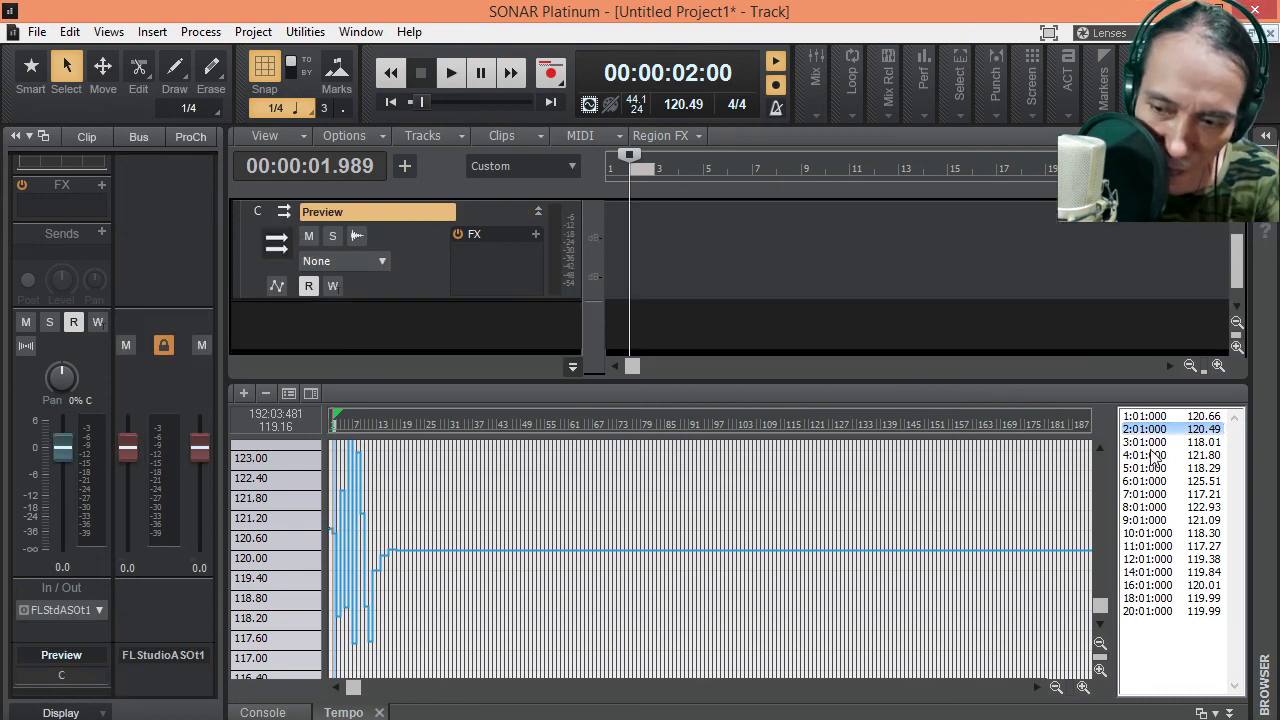
click(1152, 432)
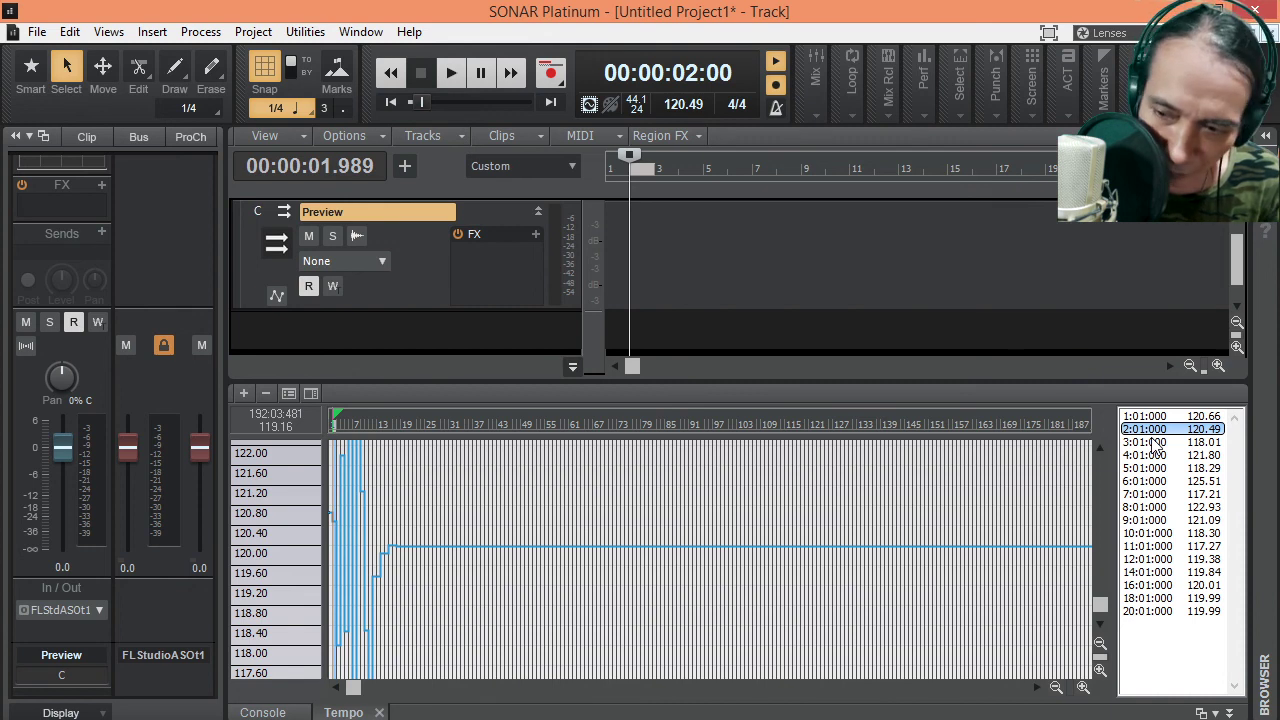
click(1153, 443)
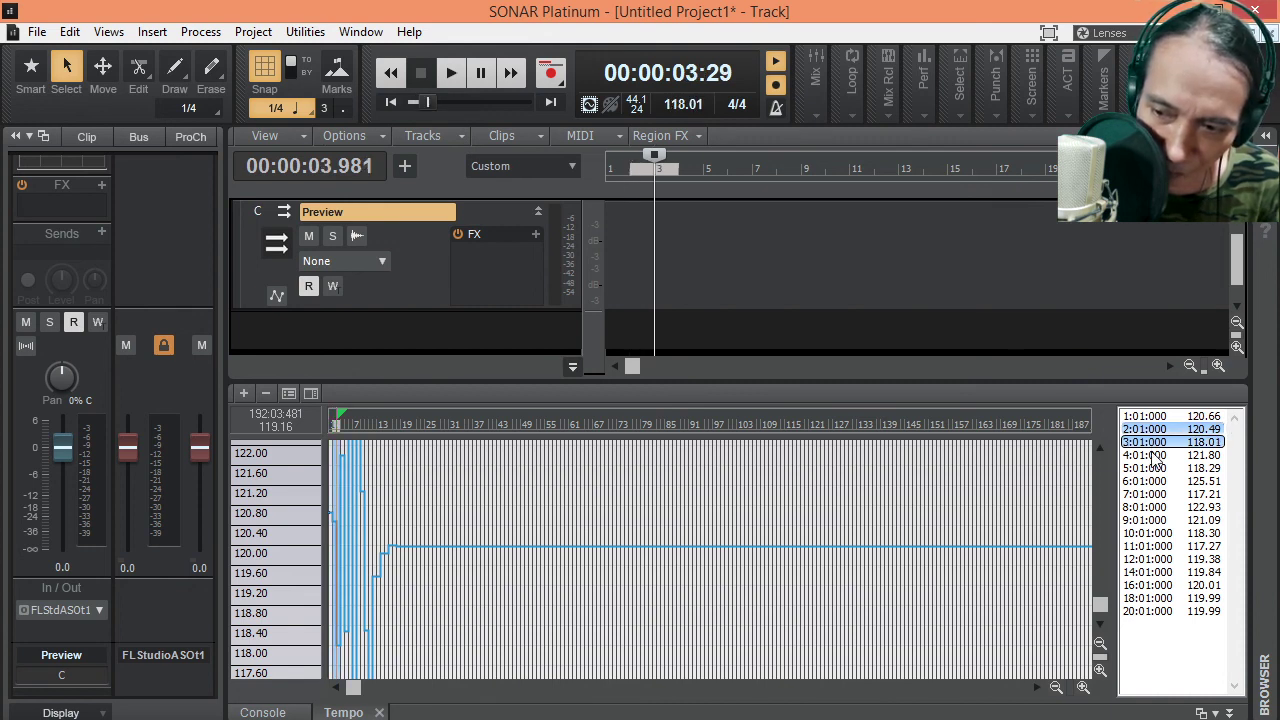
drag(1152, 452, 1143, 616)
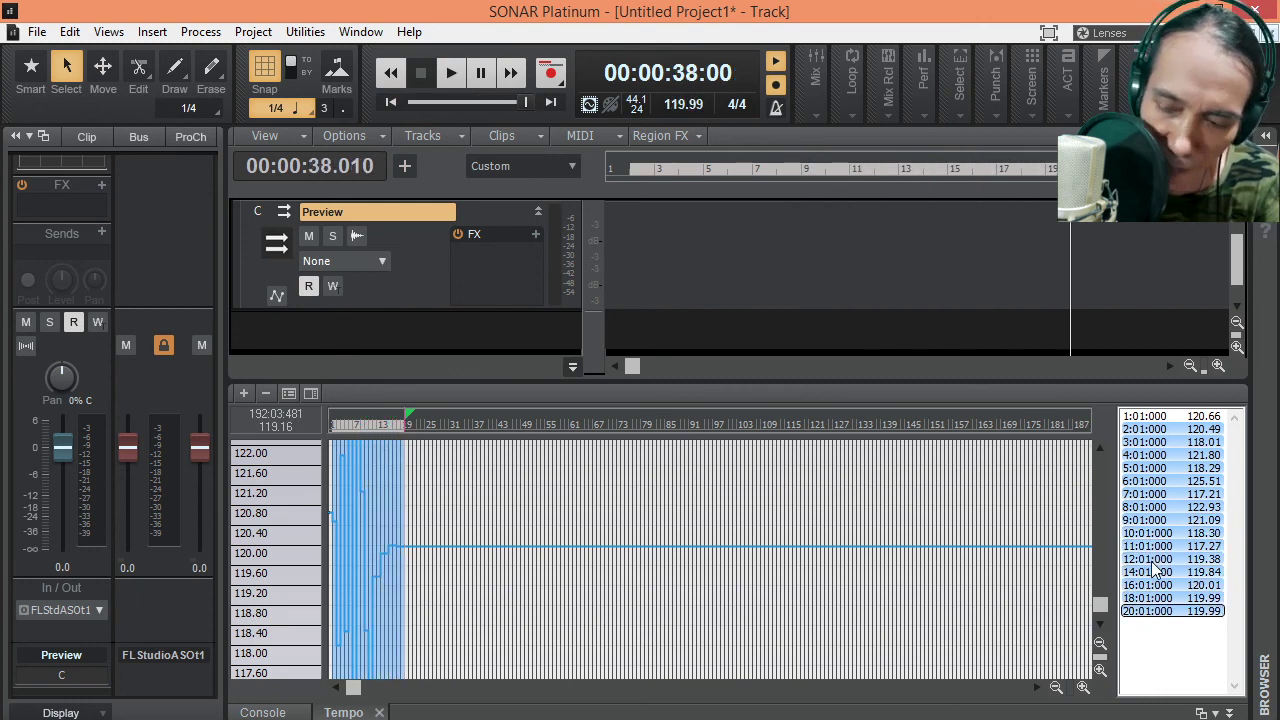
key(Delete)
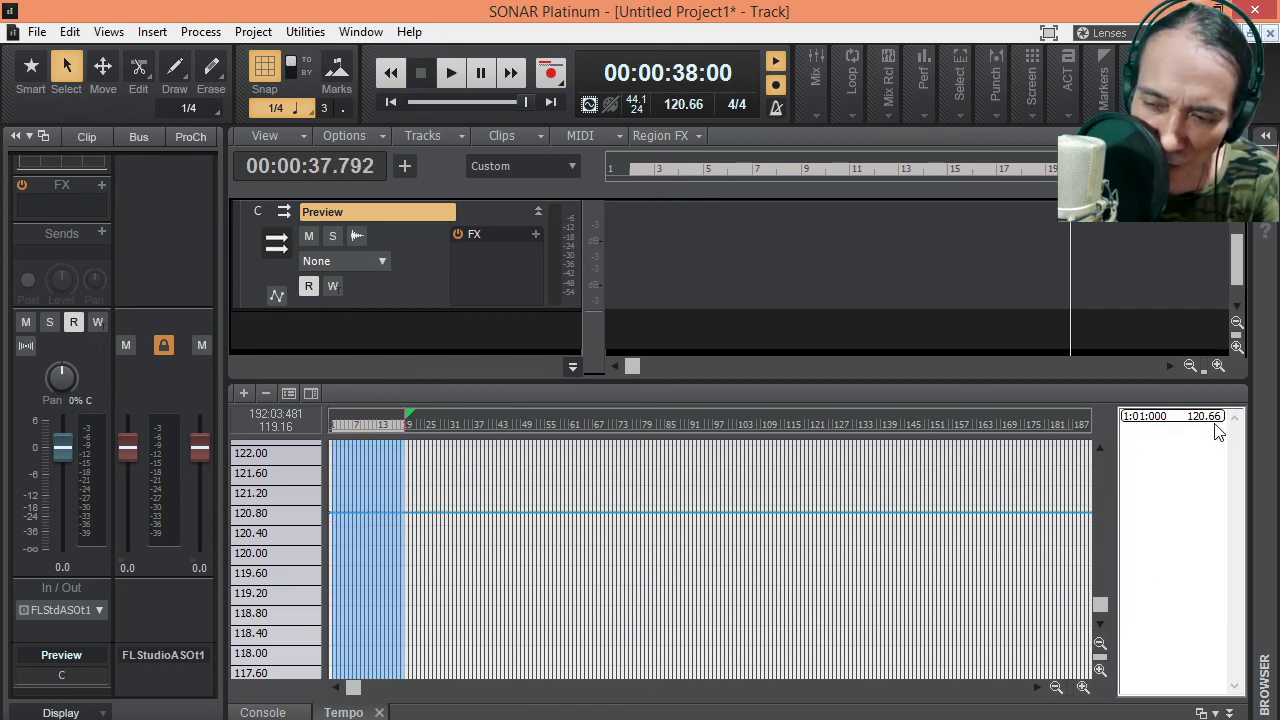
Change the tempo at 1:01:000 to 120 and close the Tempo view
double_click(1143, 418)
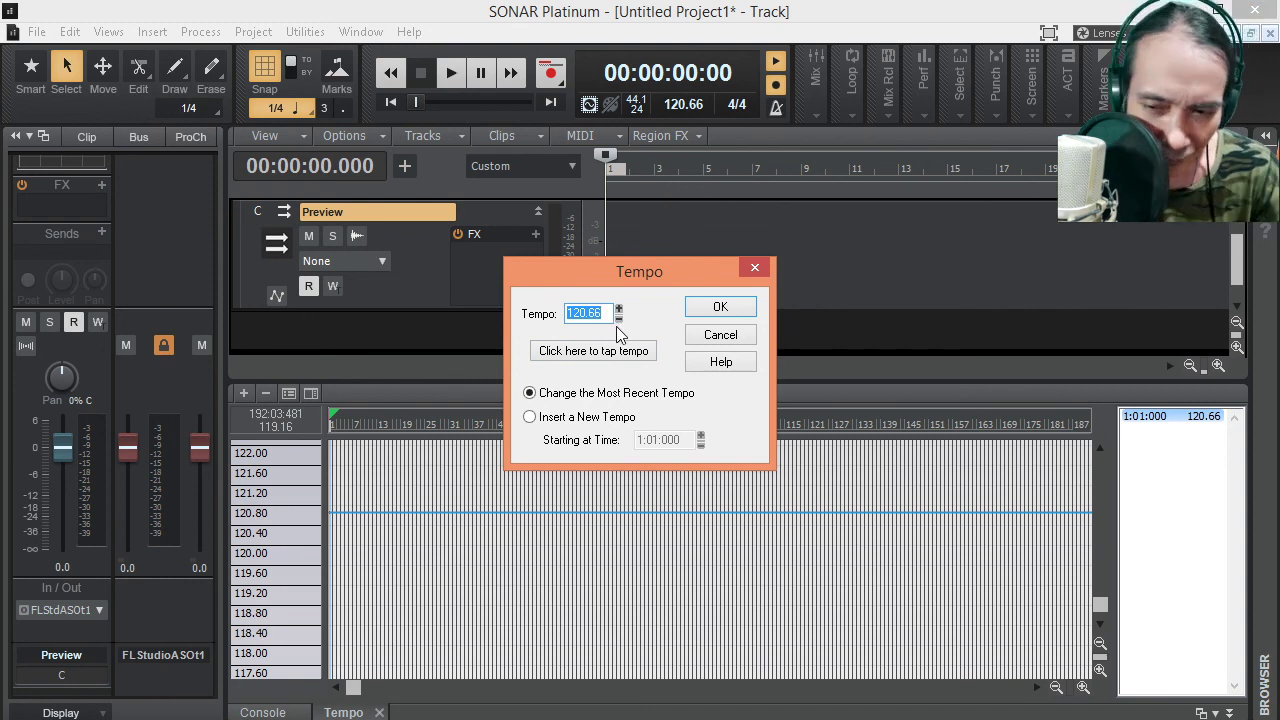
text(12)
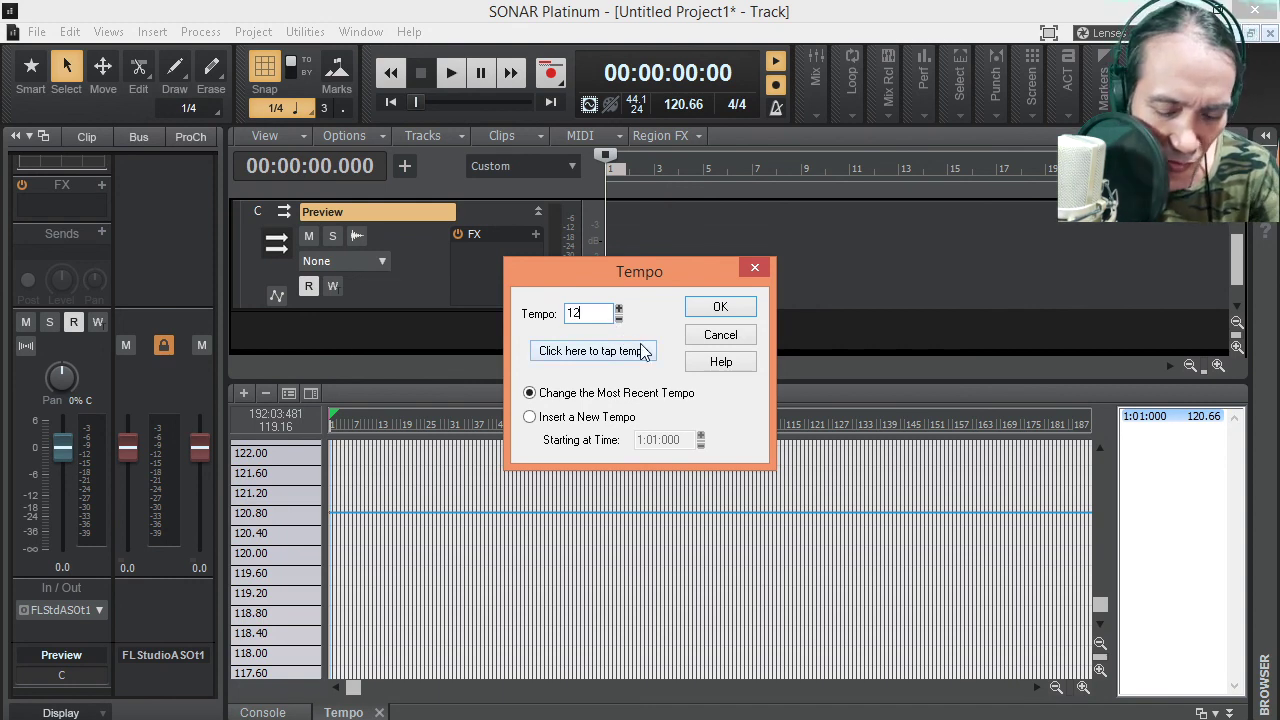
text(0)
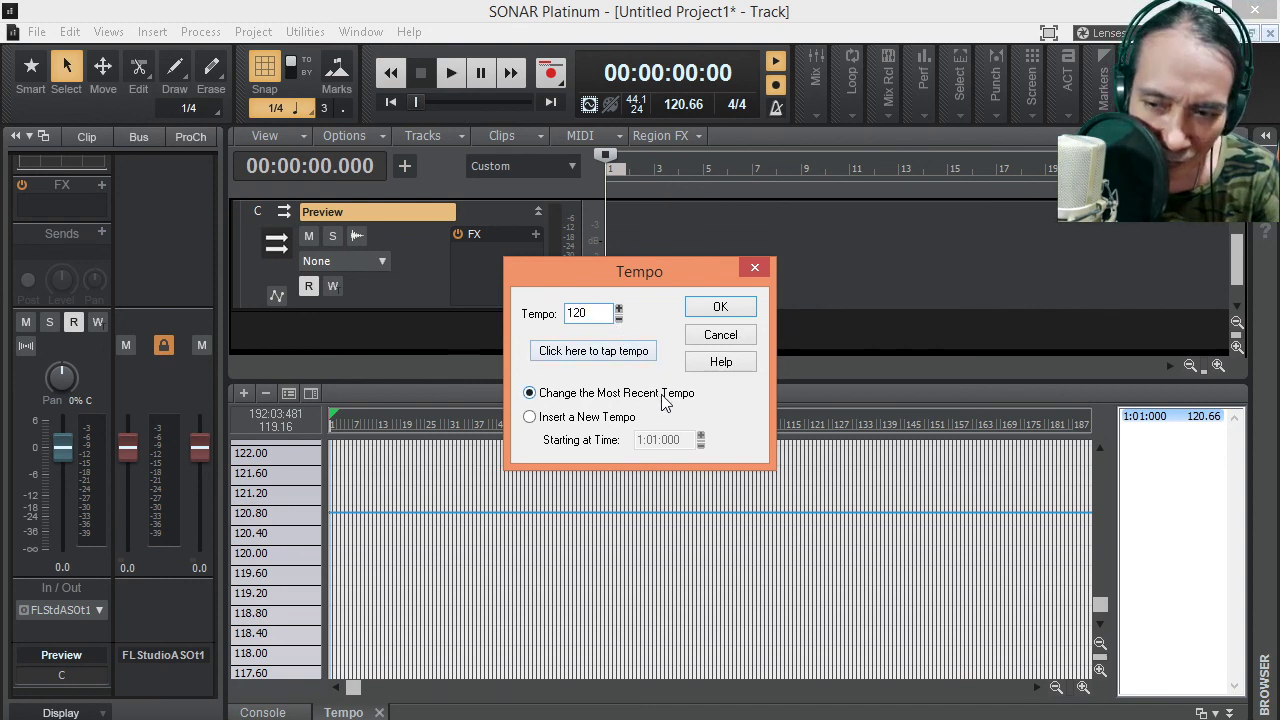
key(Return)
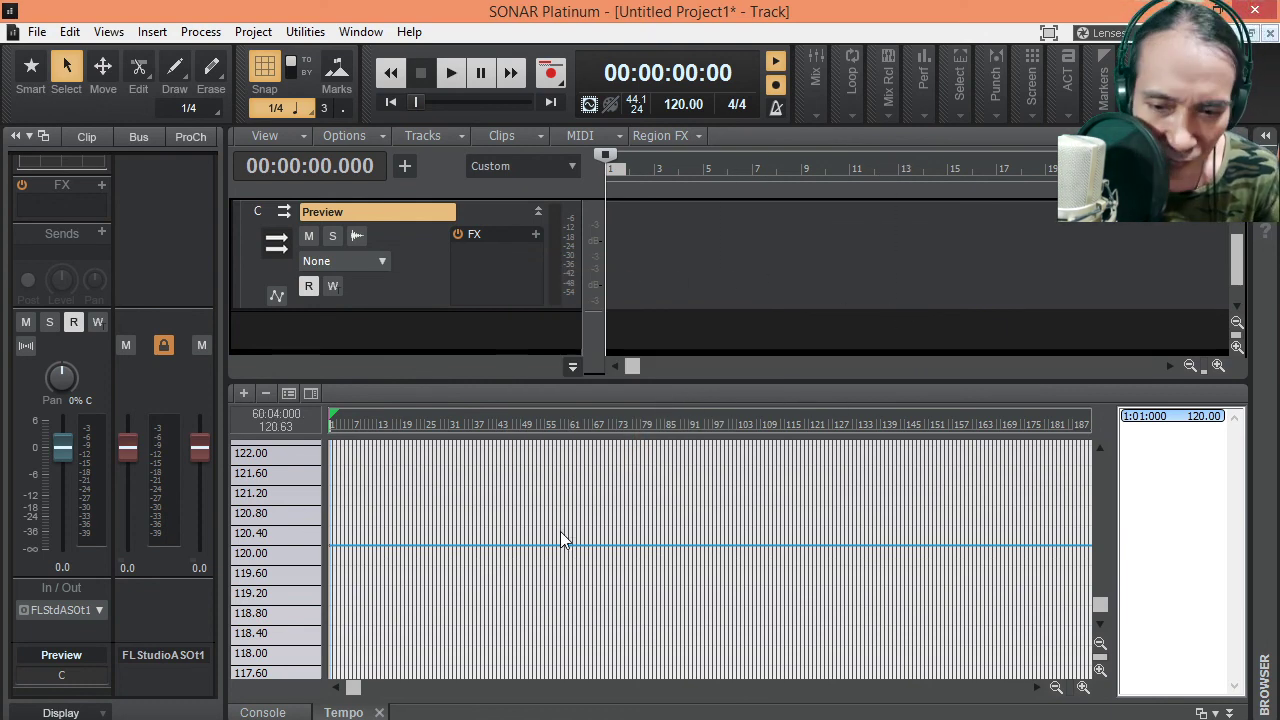
click(380, 712)
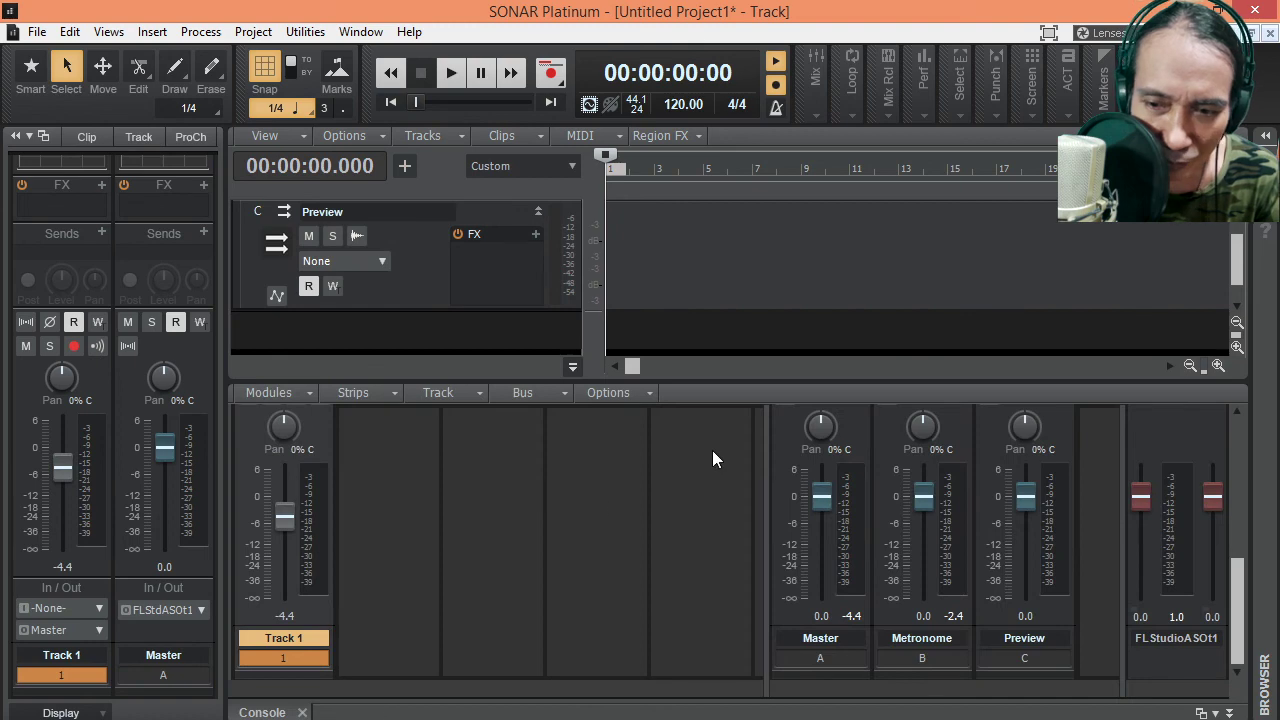
Collapse the console to enlarge the track area and play the quantized clip from bar 2
double_click(721, 383)
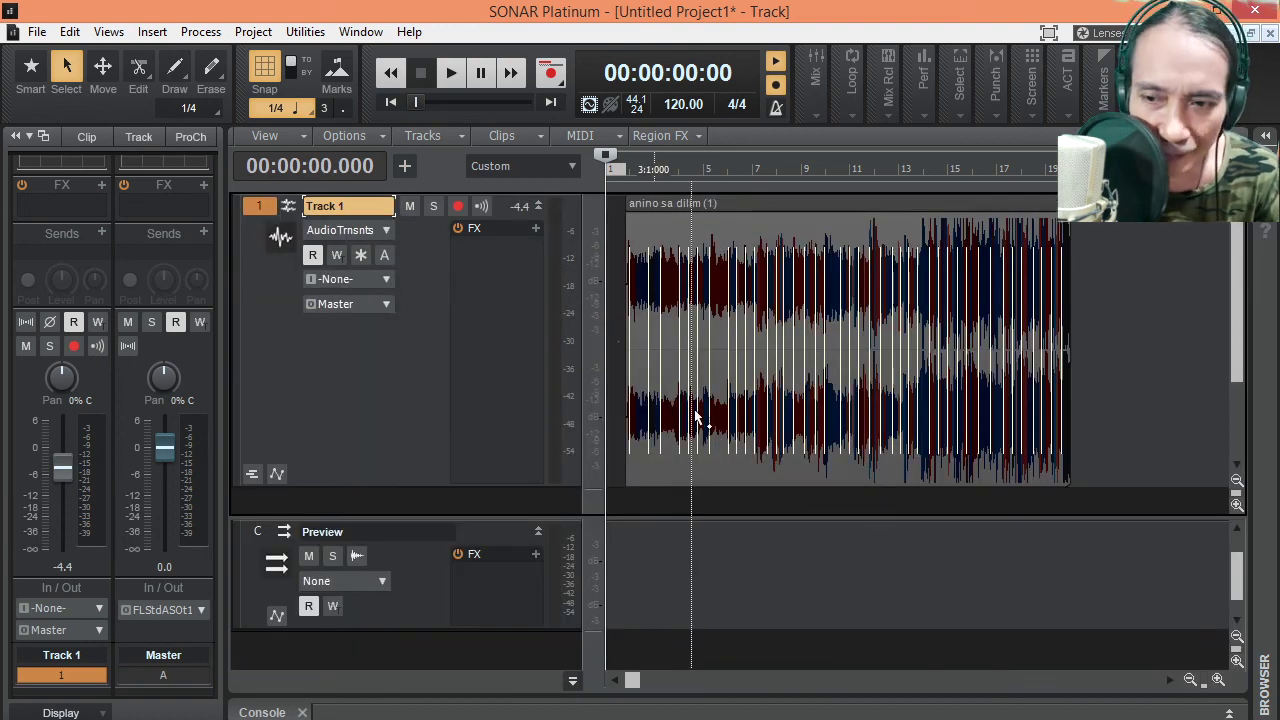
click(630, 171)
key(space)
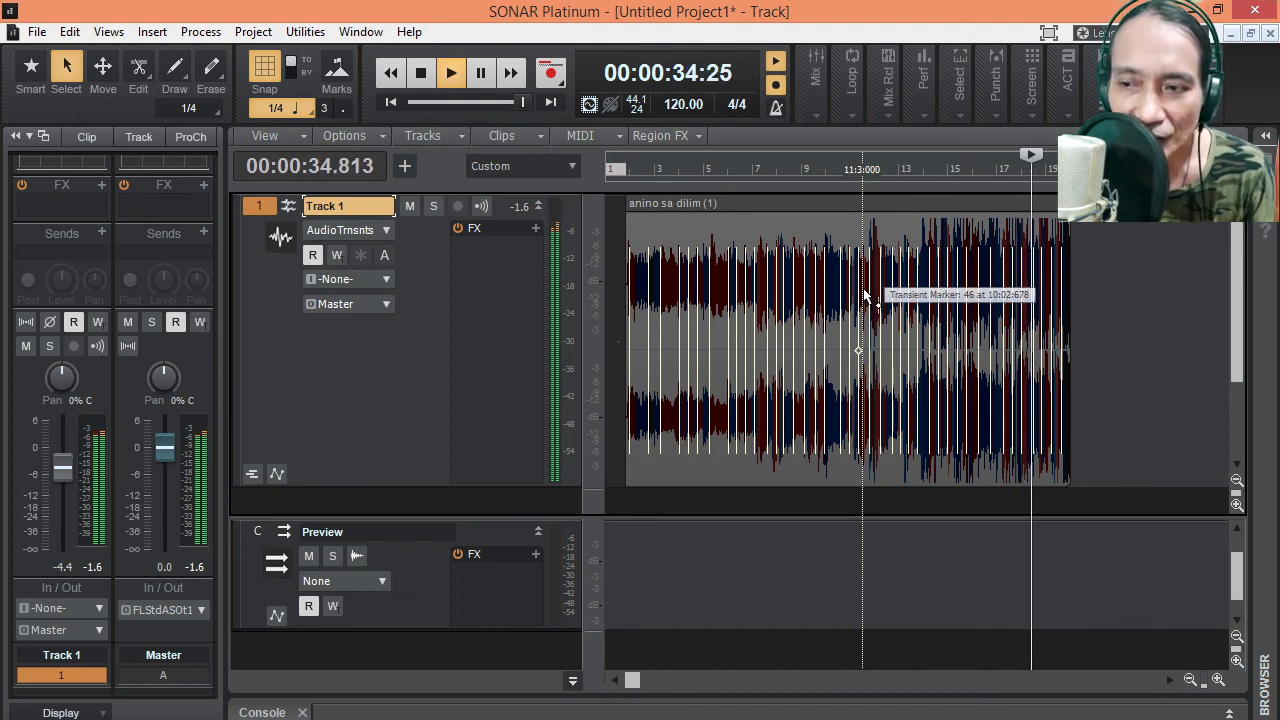
key(space)
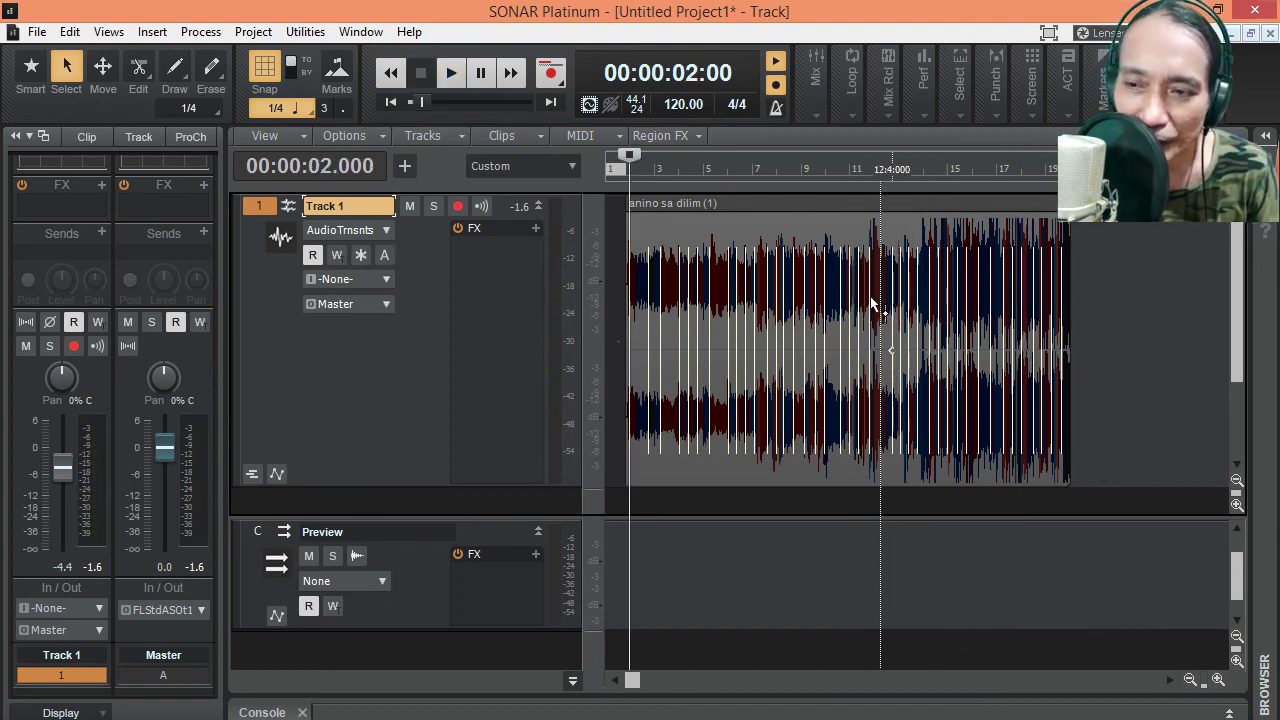
Bounce the quantized Track 1 audio to a new clip, minimizing the track beforehand and restoring its height after the mixdown
click(538, 207)
click(539, 206)
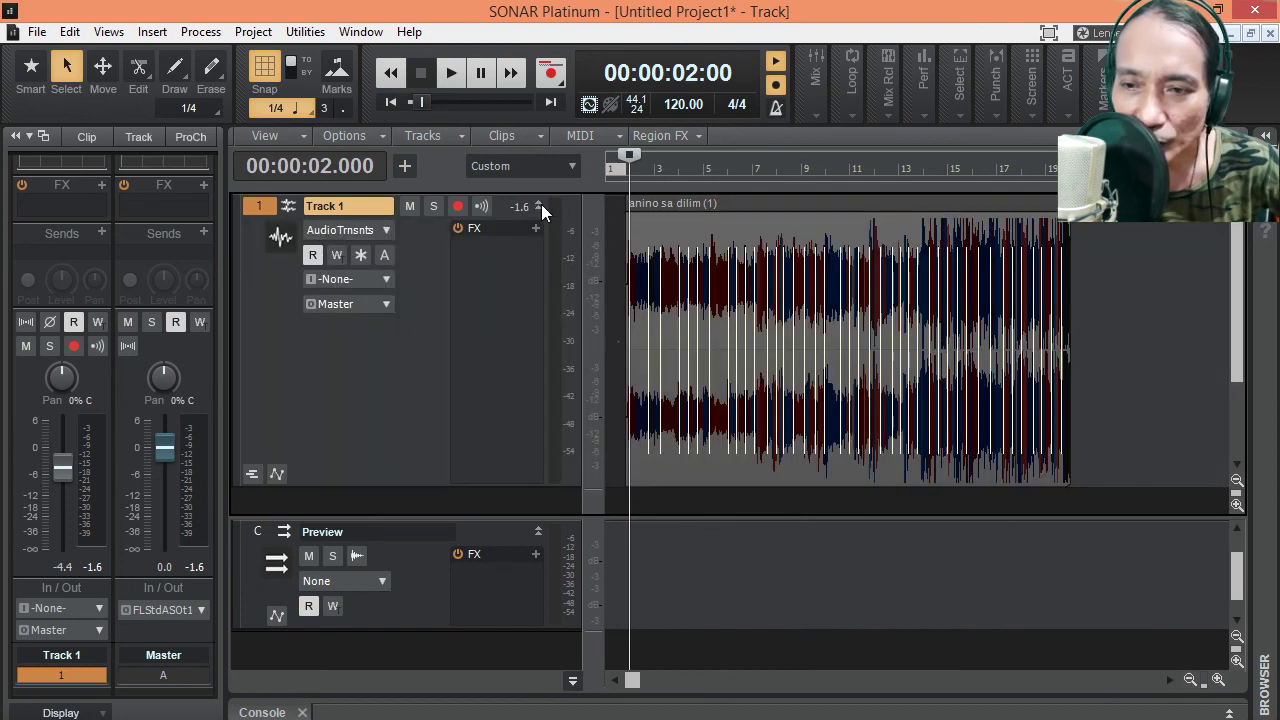
click(539, 206)
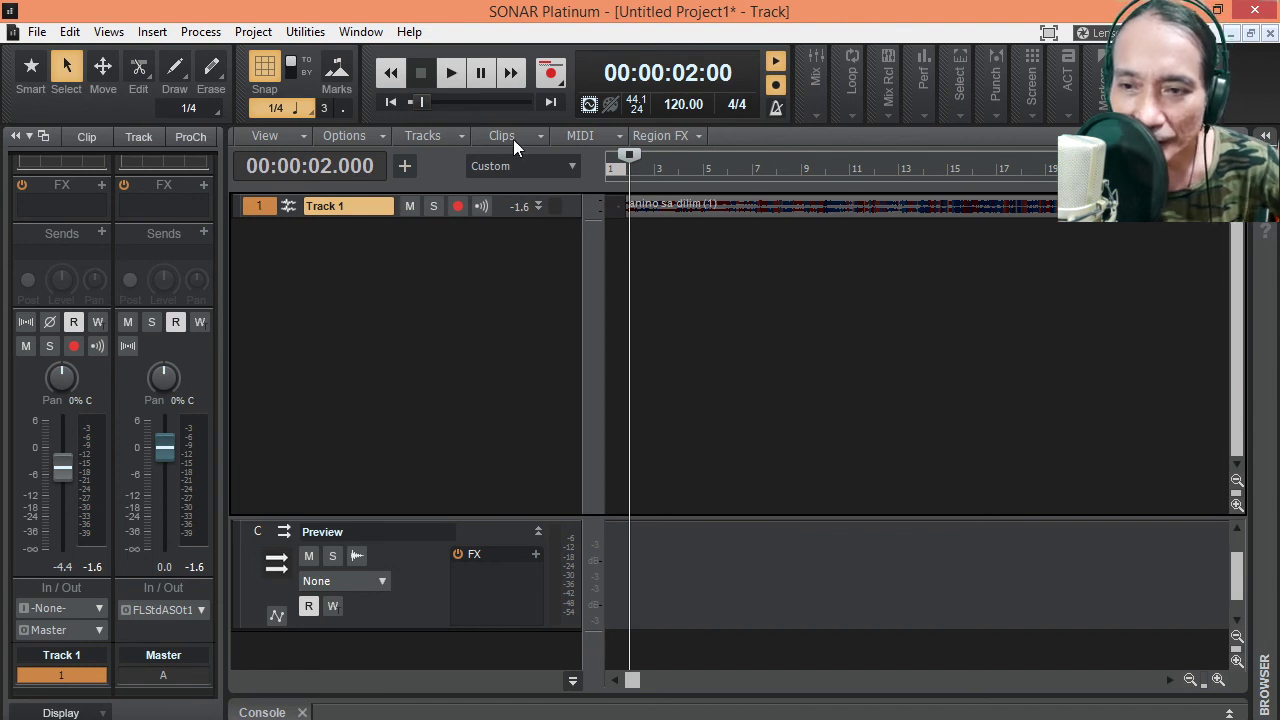
click(541, 135)
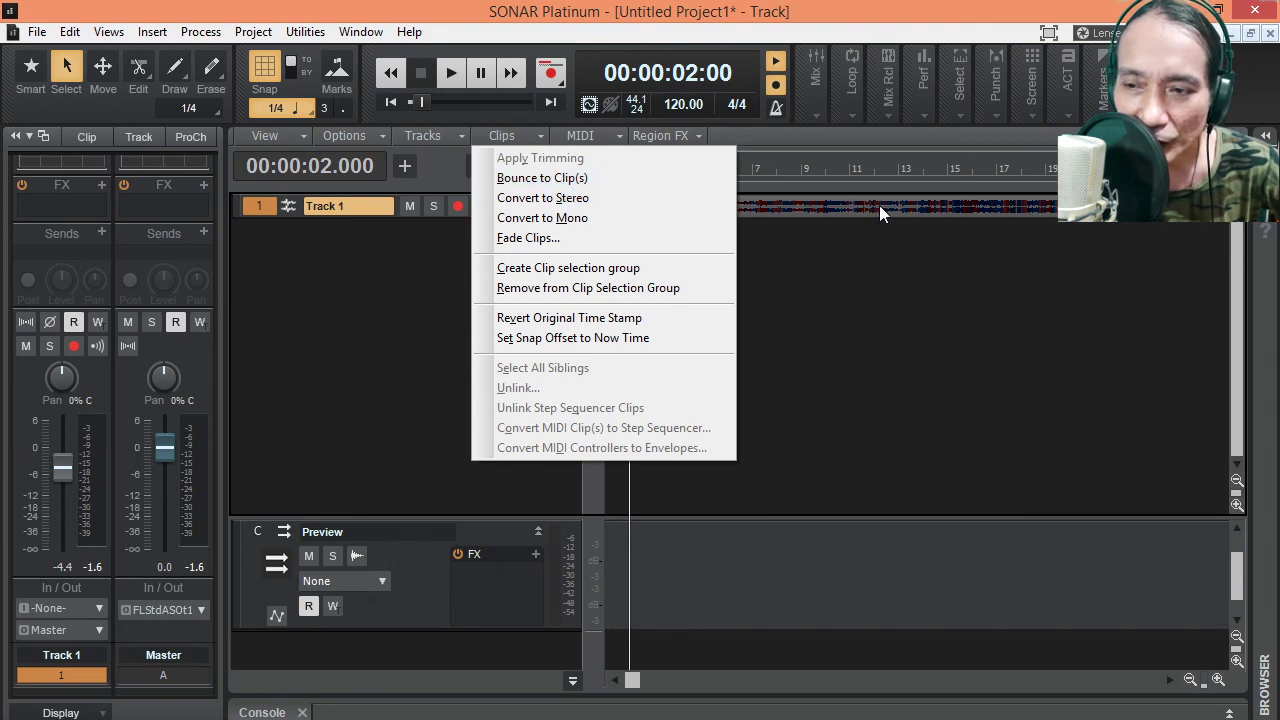
click(565, 185)
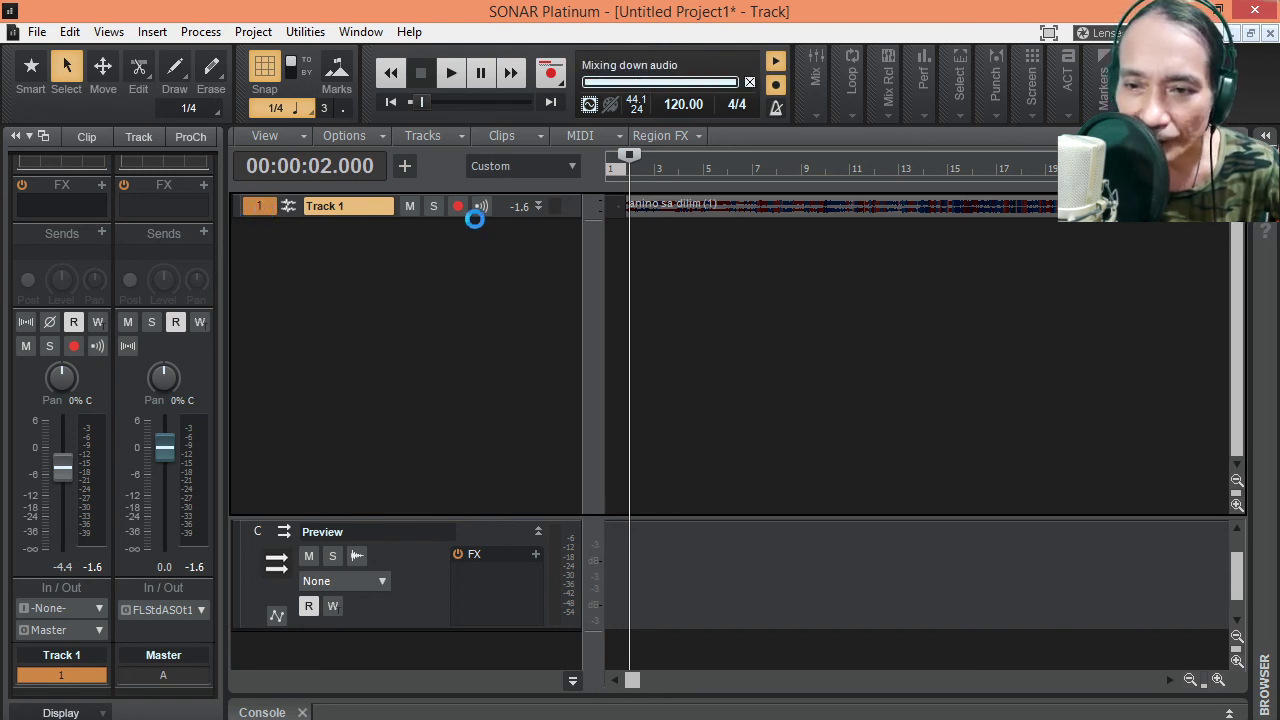
click(537, 207)
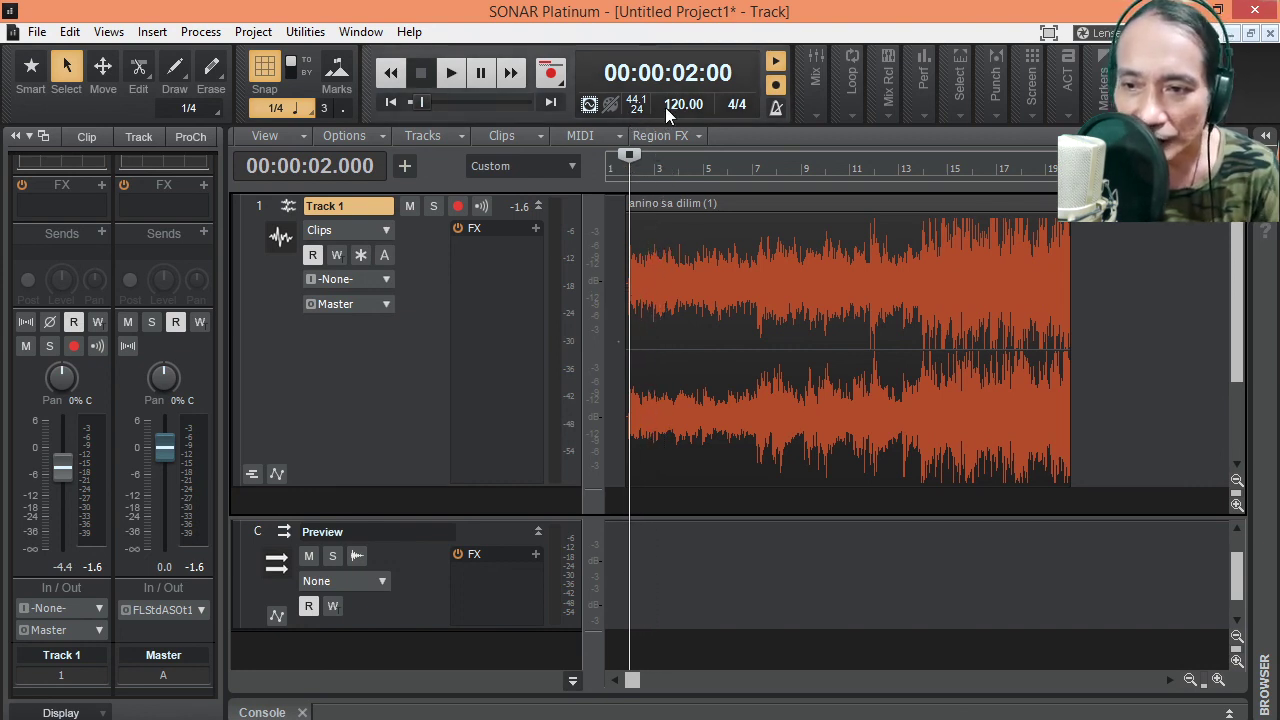
Play the bounced clip from bar 2 to check it, stop playback and set the playhead at 1:4:000
key(space)
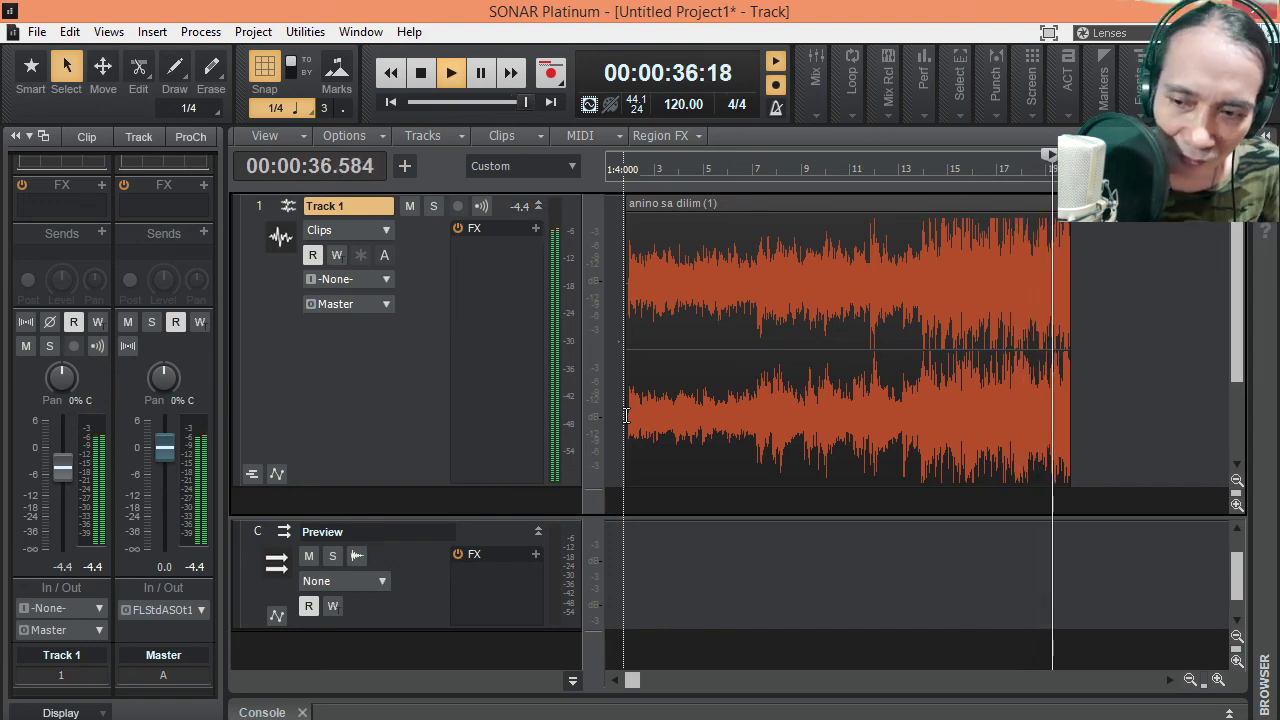
click(457, 206)
key(space)
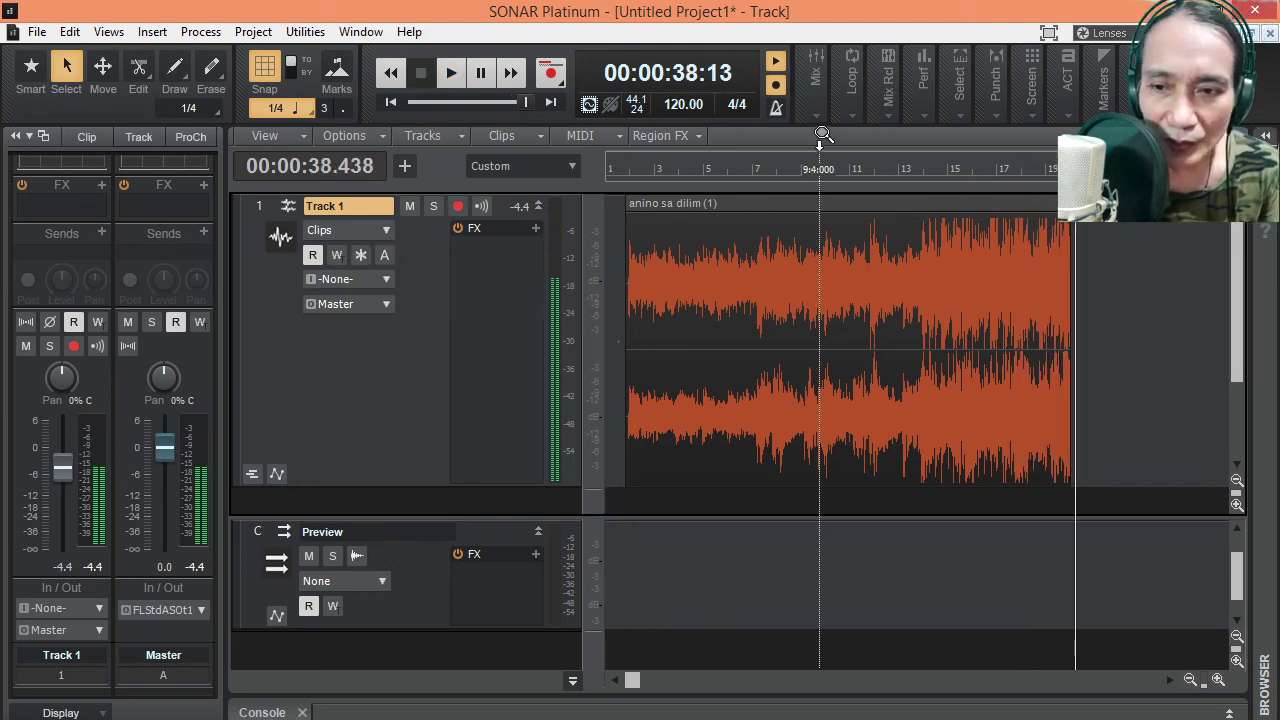
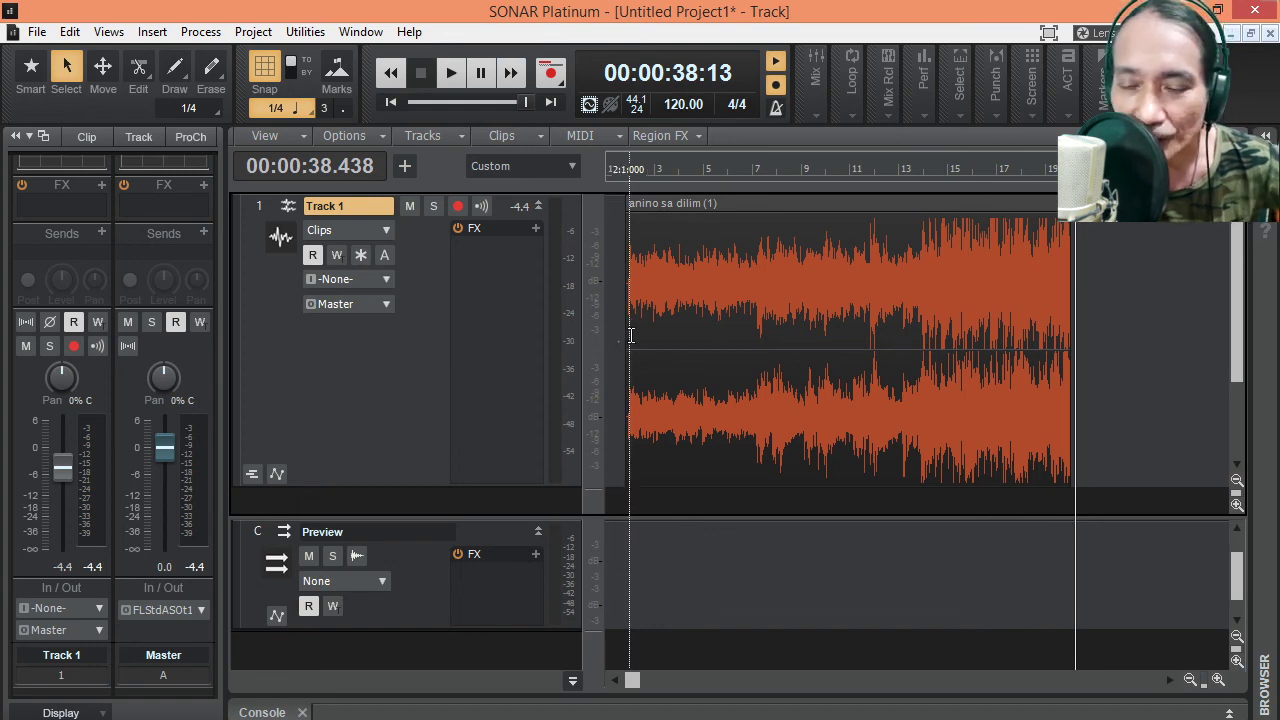
click(626, 413)
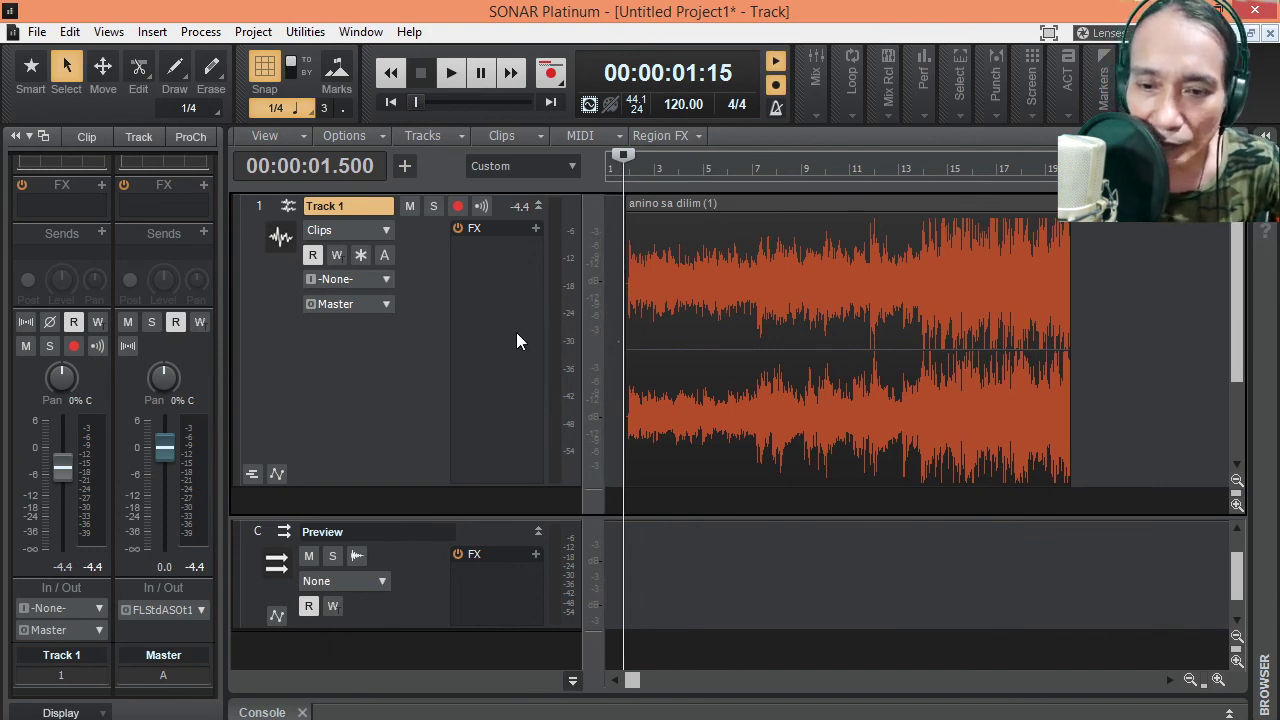
Hide the bus pane below the tracks and minimize Track 1 to free up space
click(472, 530)
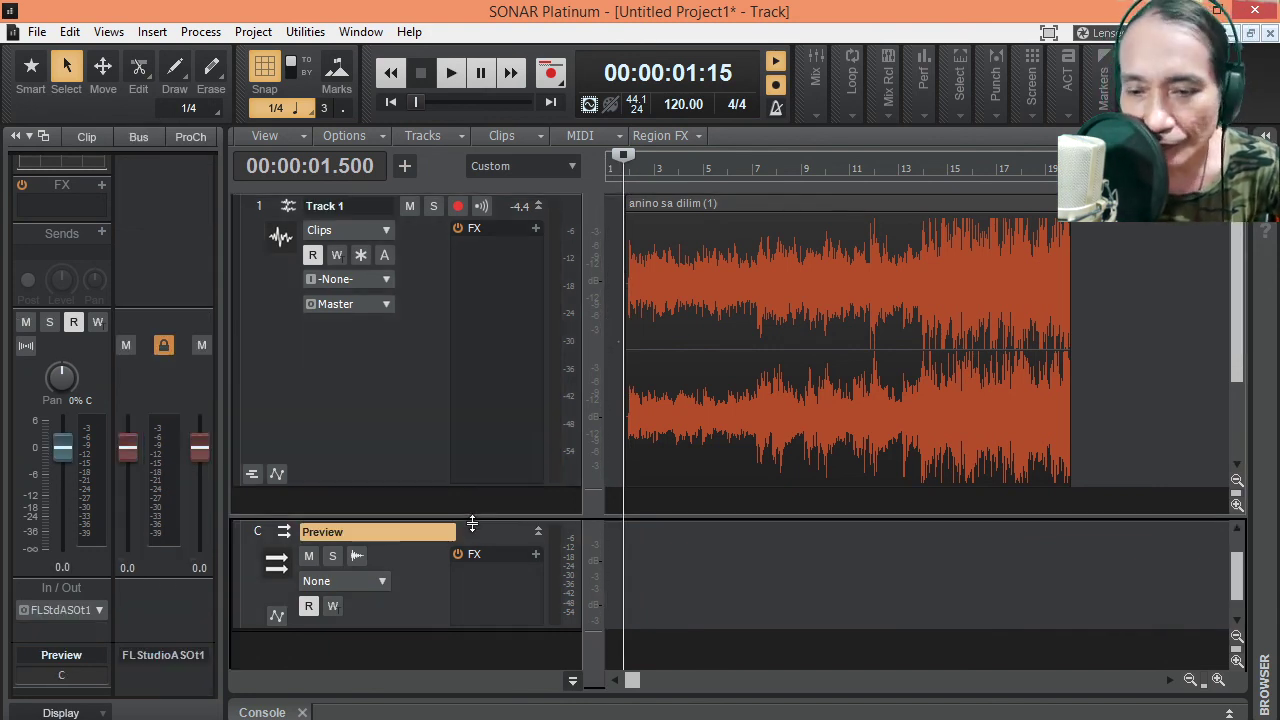
scroll(490, 580, up, 1)
scroll(503, 613, down, 2)
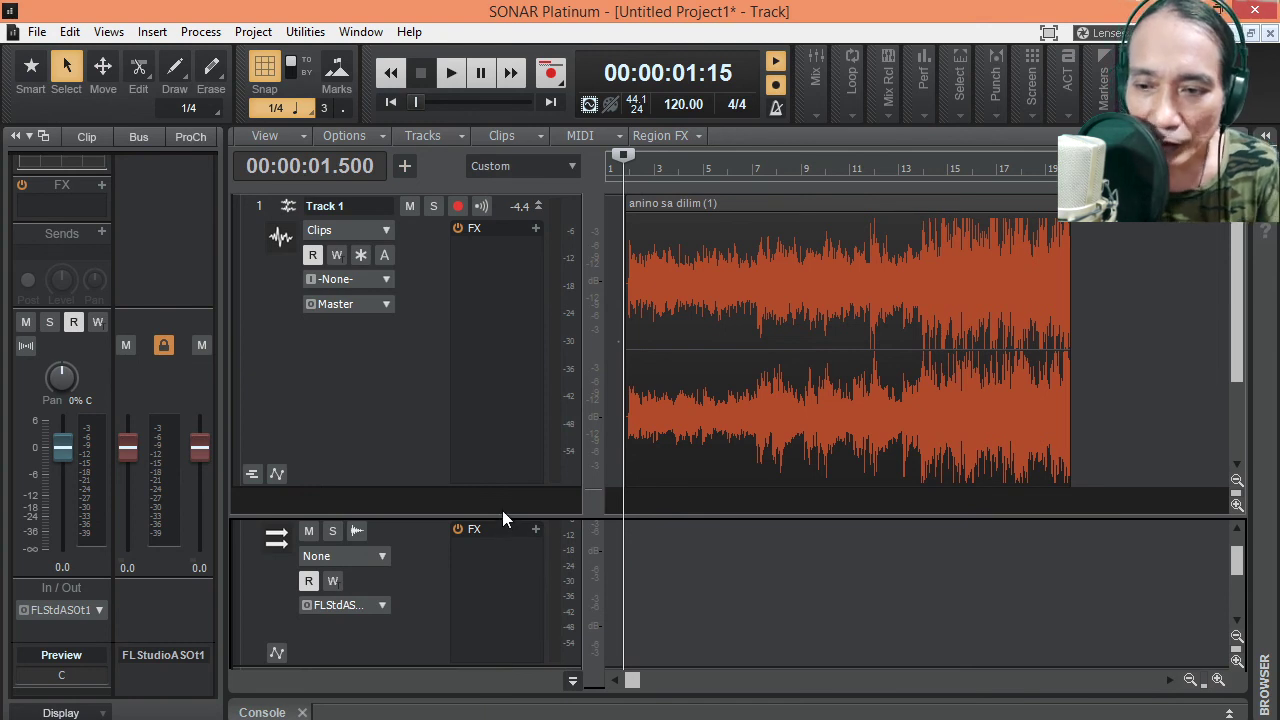
drag(502, 514, 502, 530)
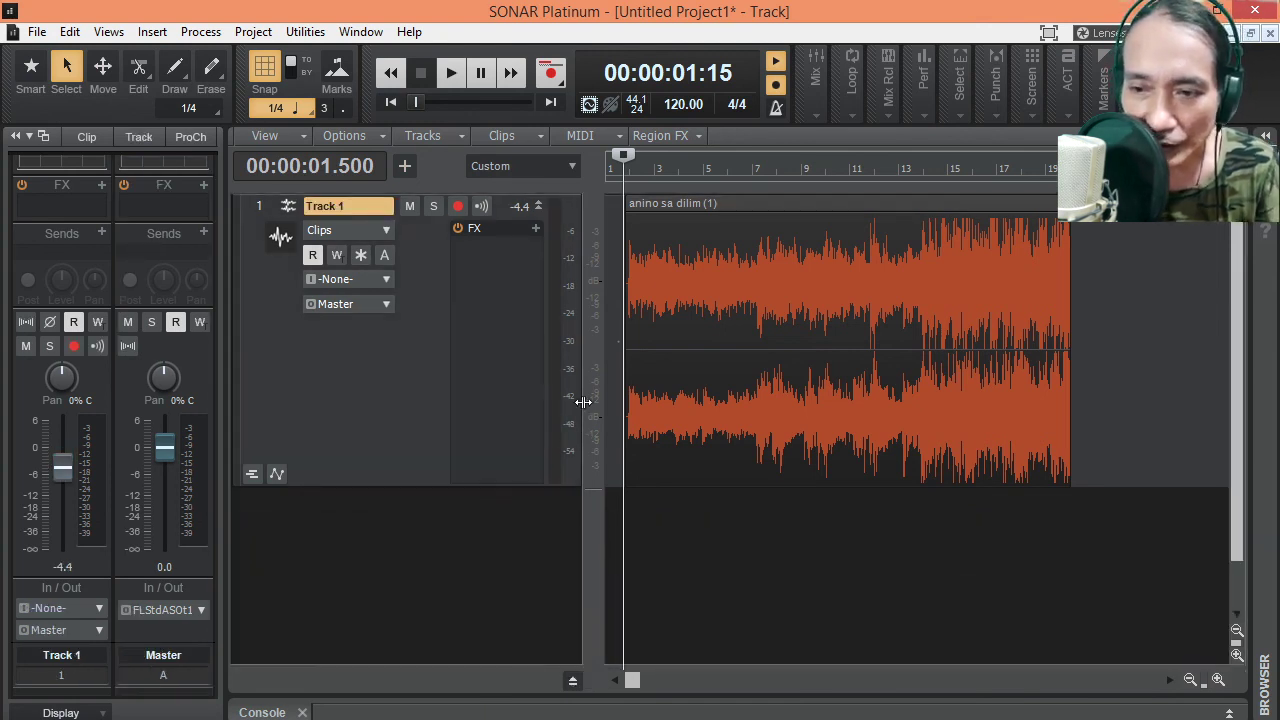
click(540, 207)
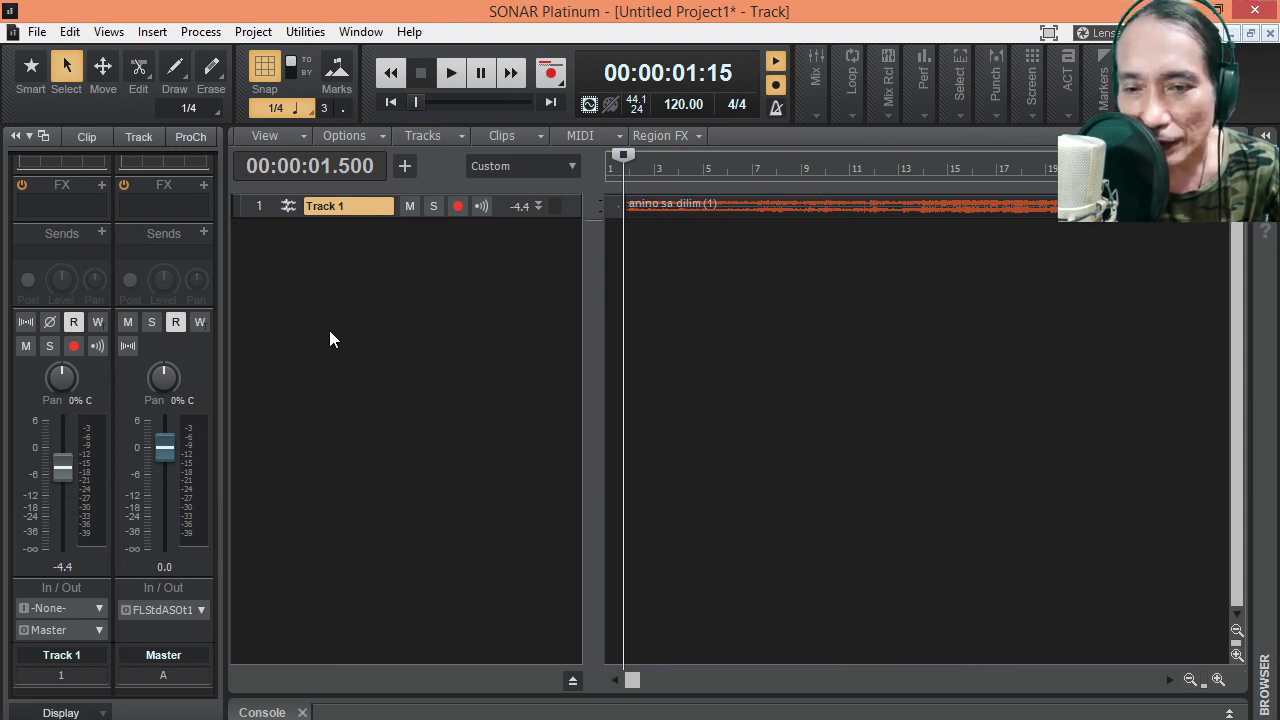
click(152, 32)
mouse_move(189, 94)
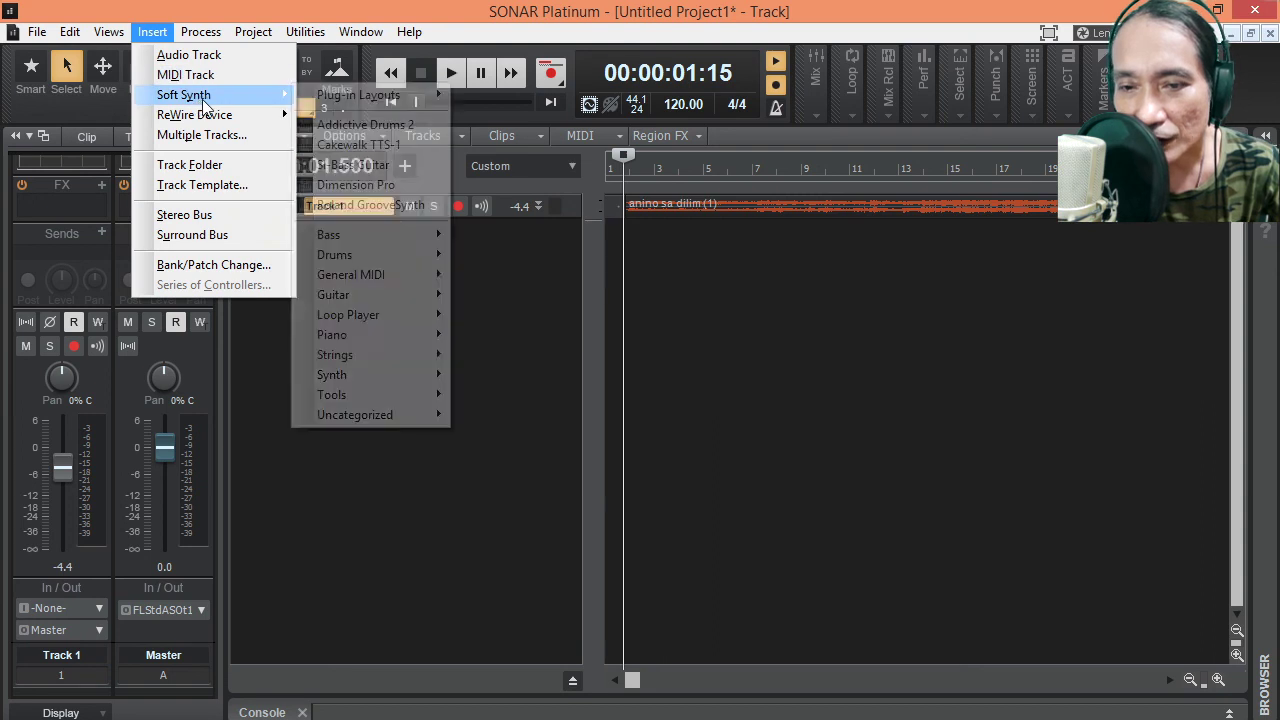
mouse_move(317, 95)
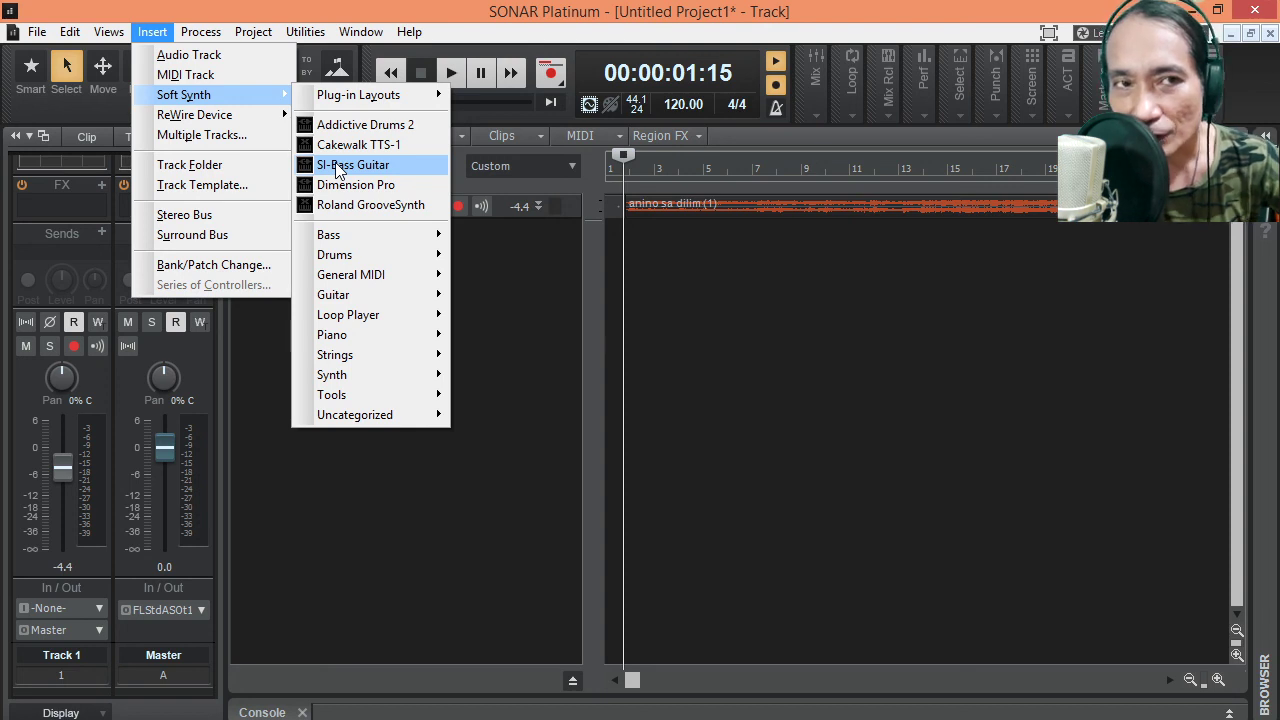
mouse_move(213, 122)
mouse_move(305, 31)
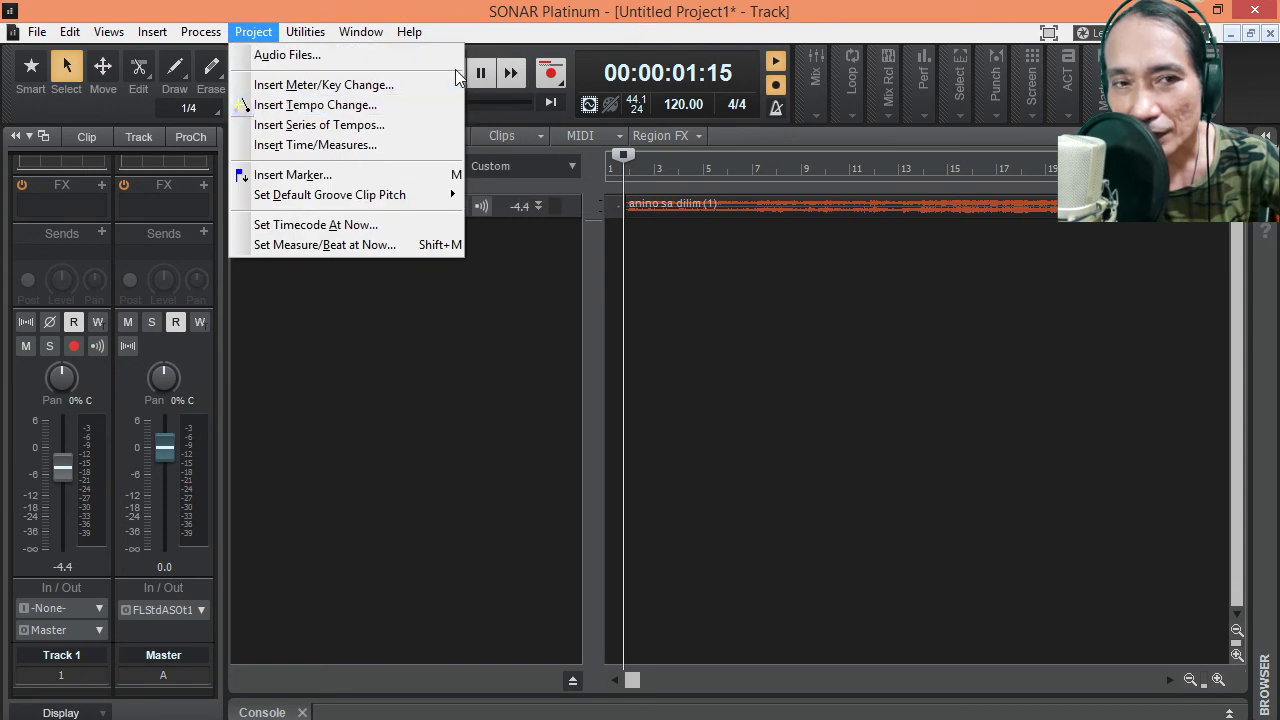
mouse_move(409, 31)
click(285, 9)
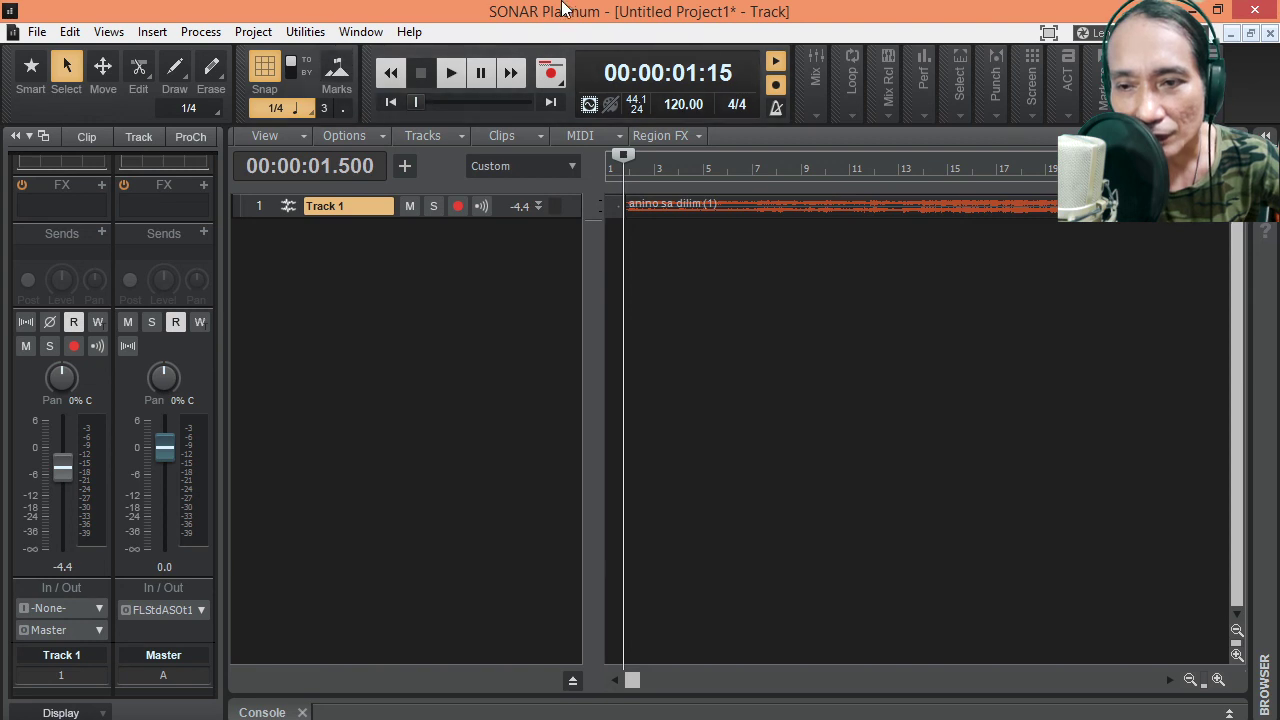
Insert the Cakewalk TTS-1 soft synth as a Simple Instrument Track
click(153, 33)
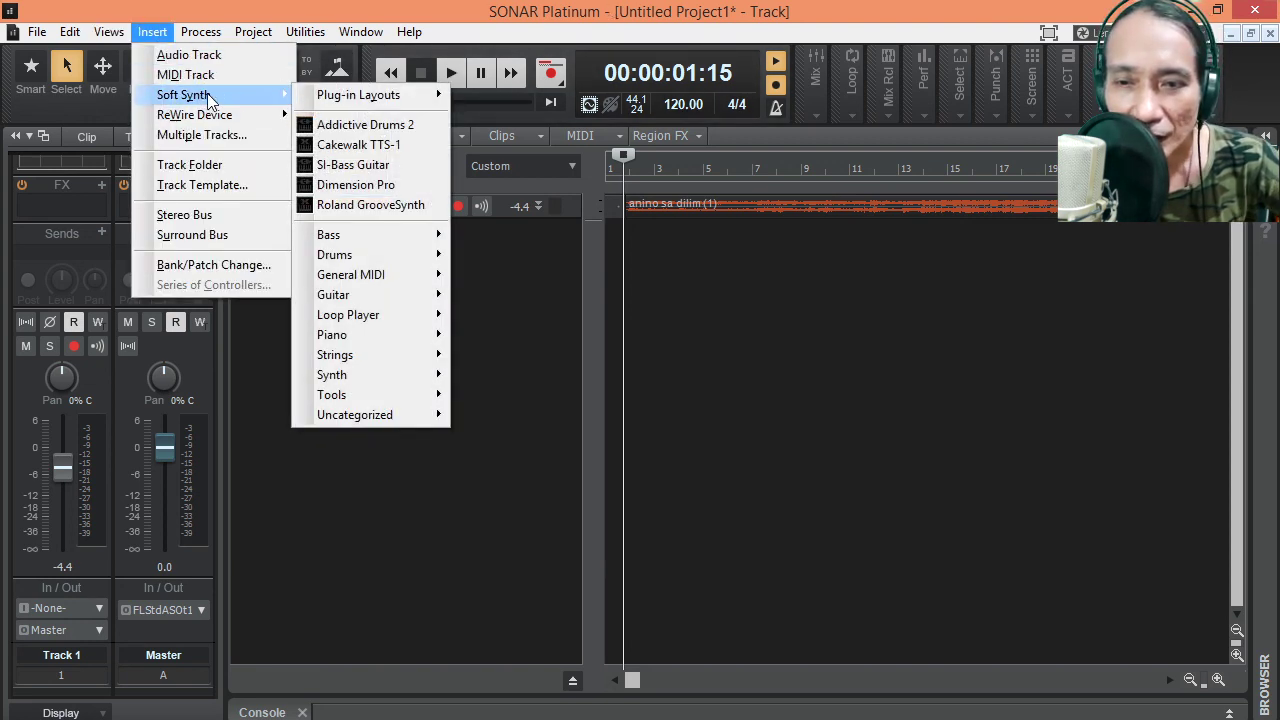
click(379, 146)
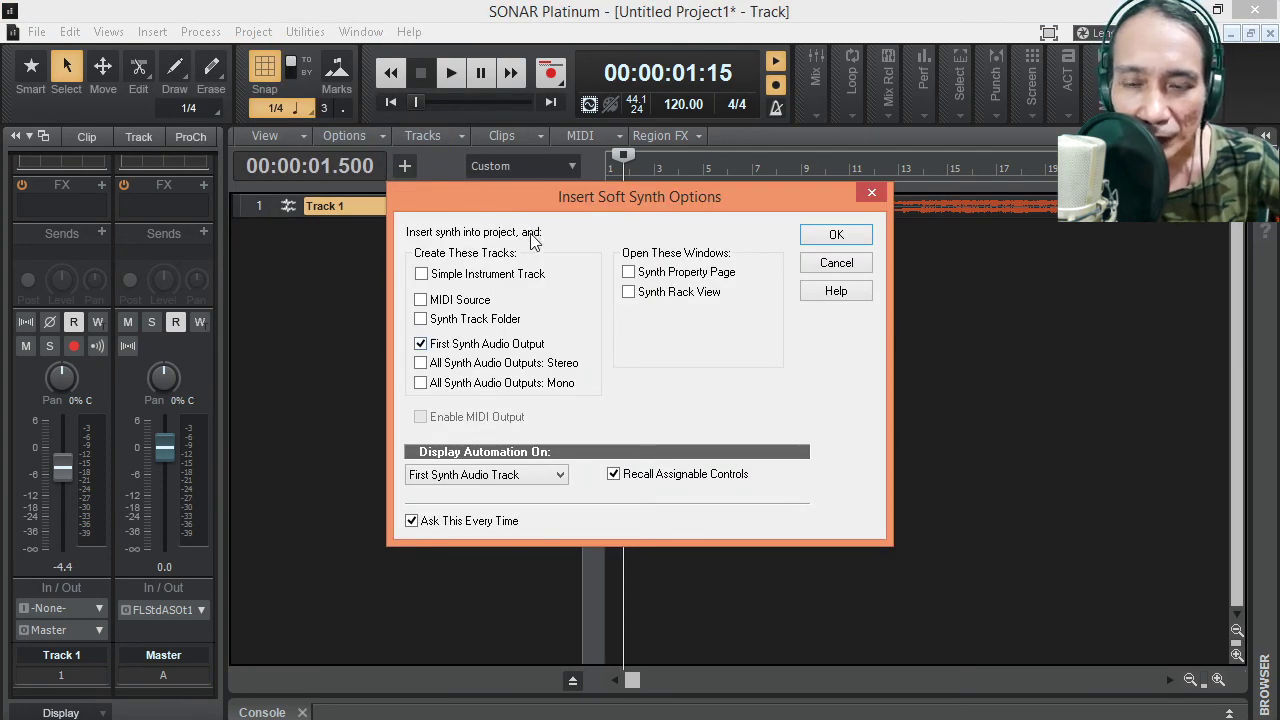
click(422, 276)
click(422, 300)
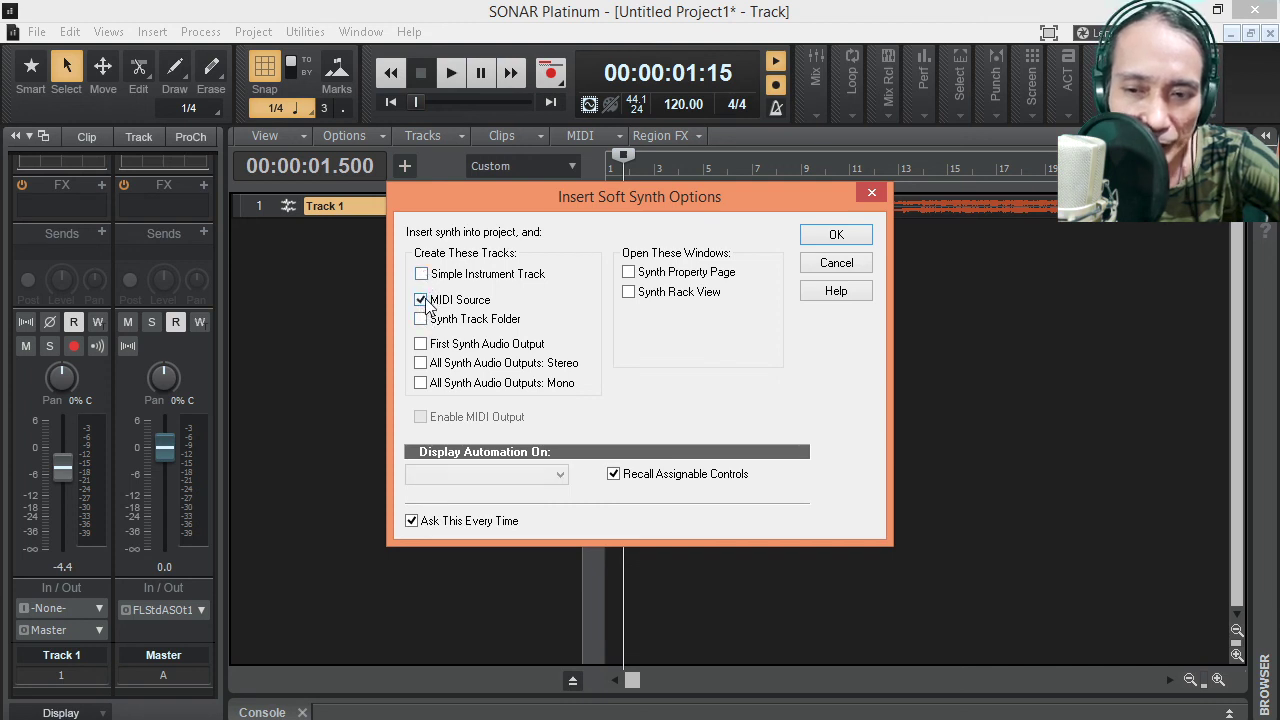
click(421, 345)
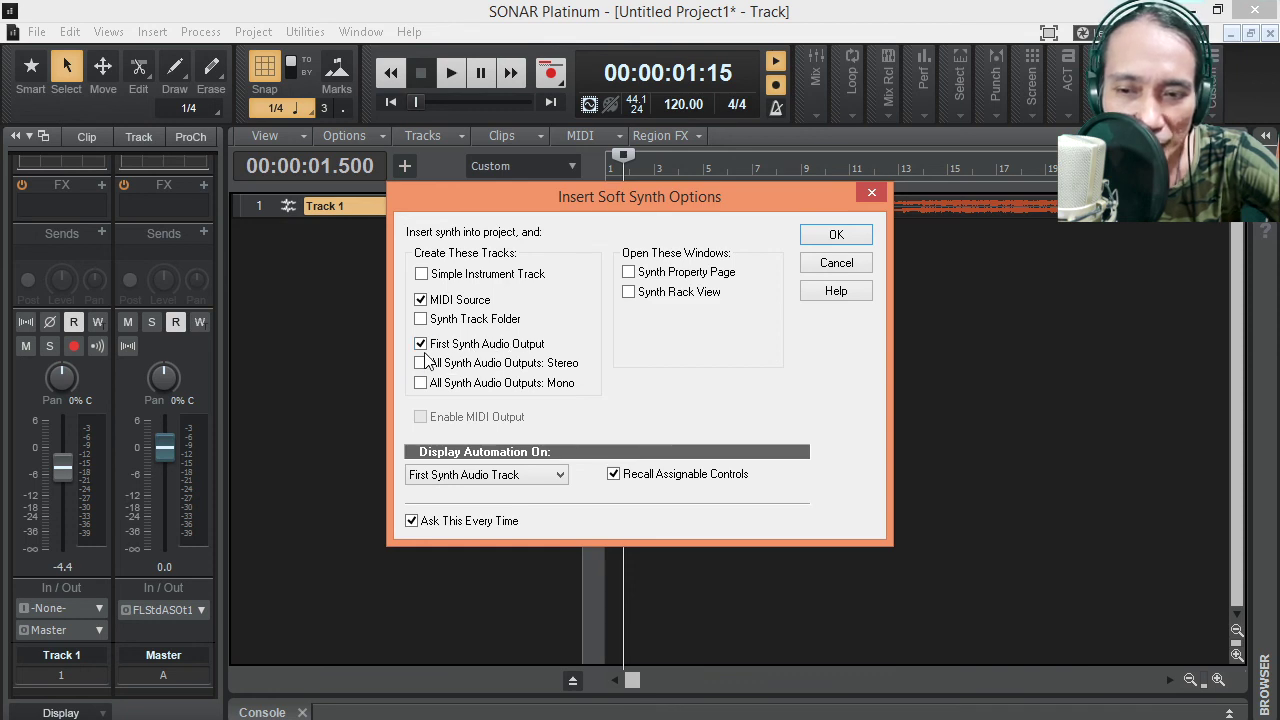
click(422, 274)
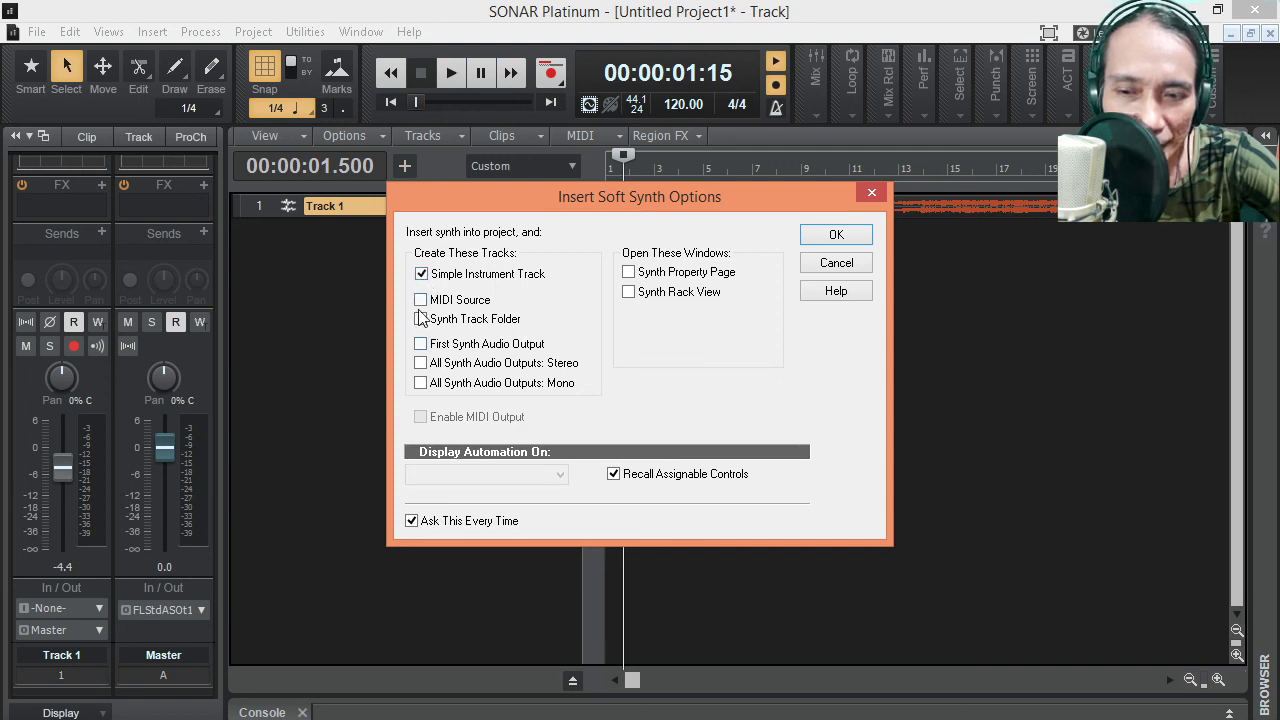
click(836, 236)
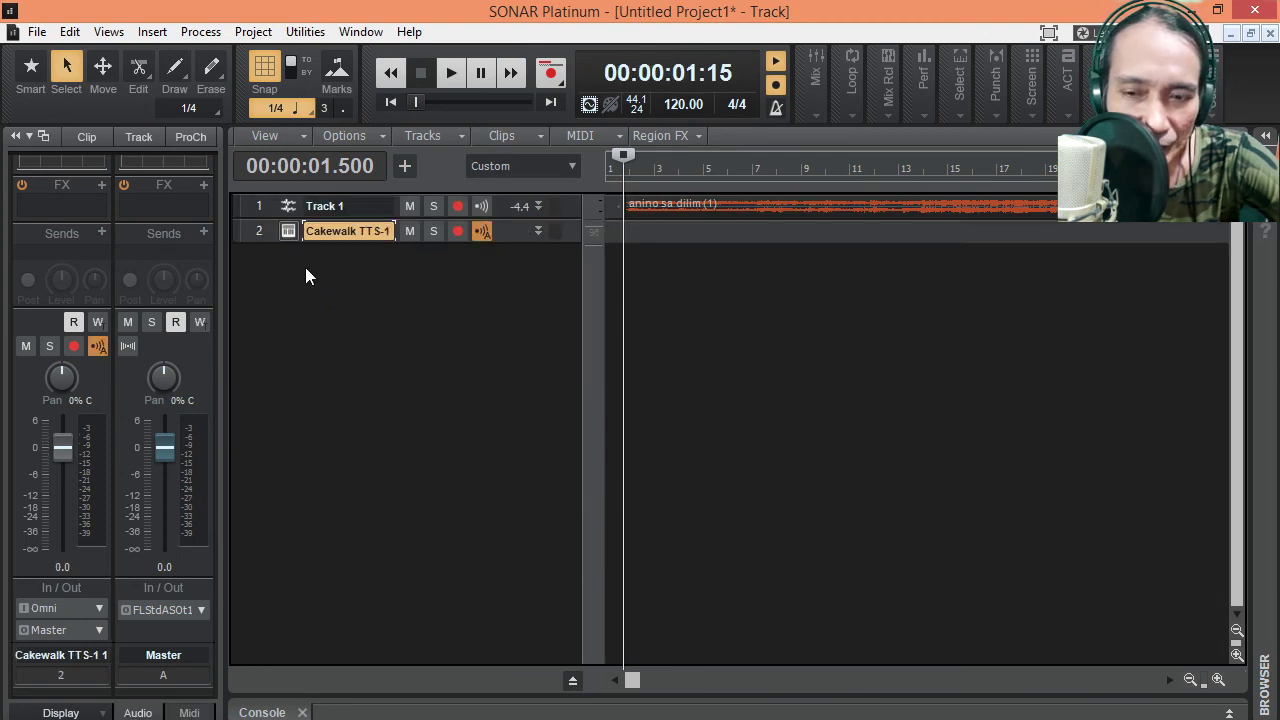
Rename the synth track to "metronome" and the audio track to "guide"
double_click(354, 230)
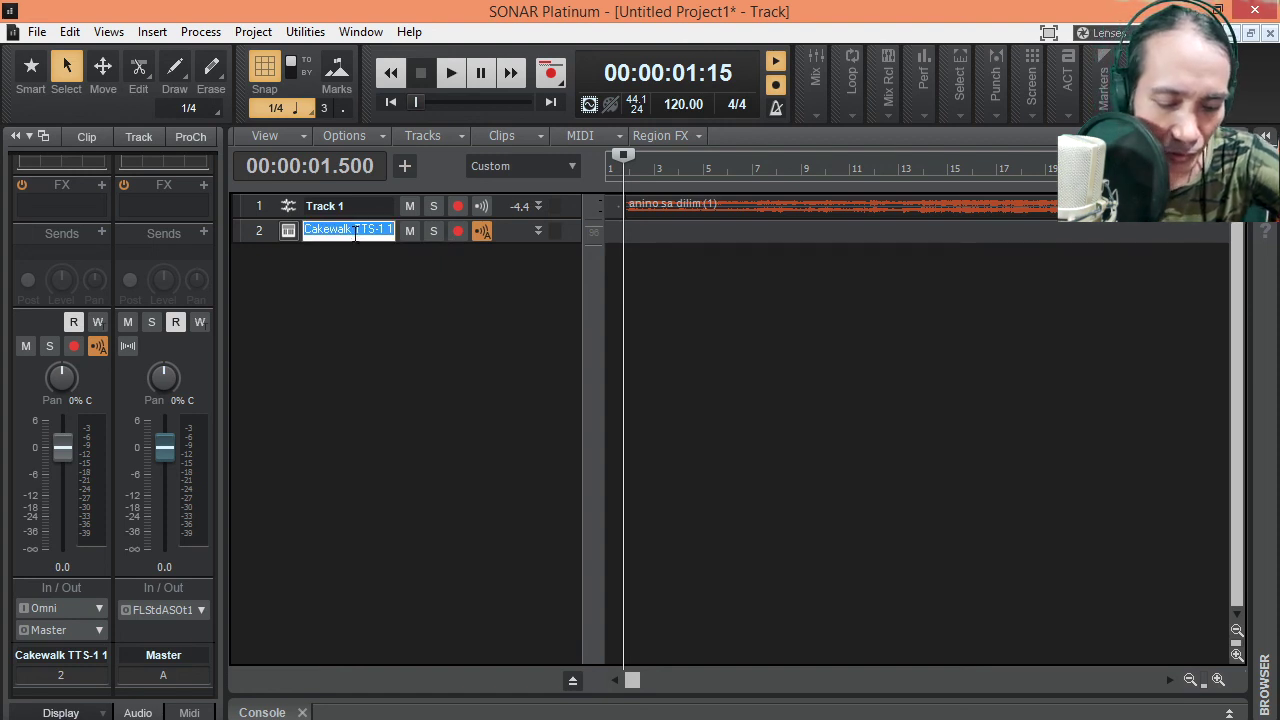
text(metr)
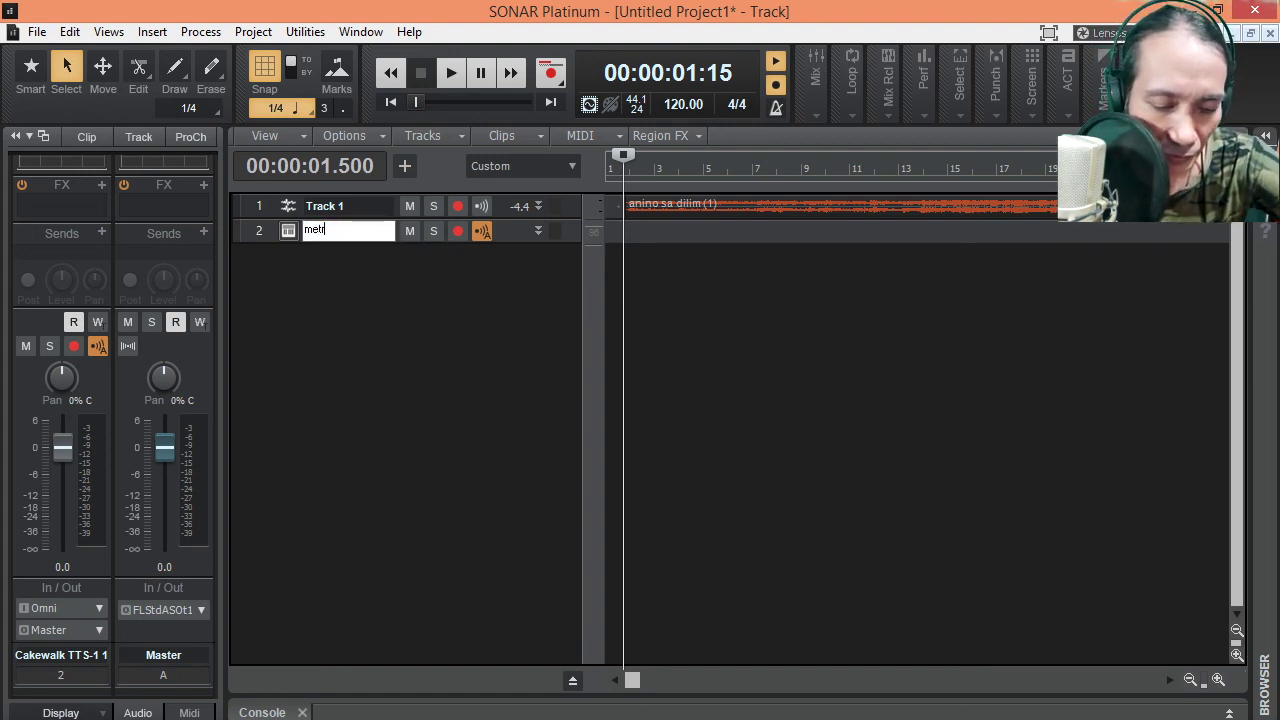
text(onome)
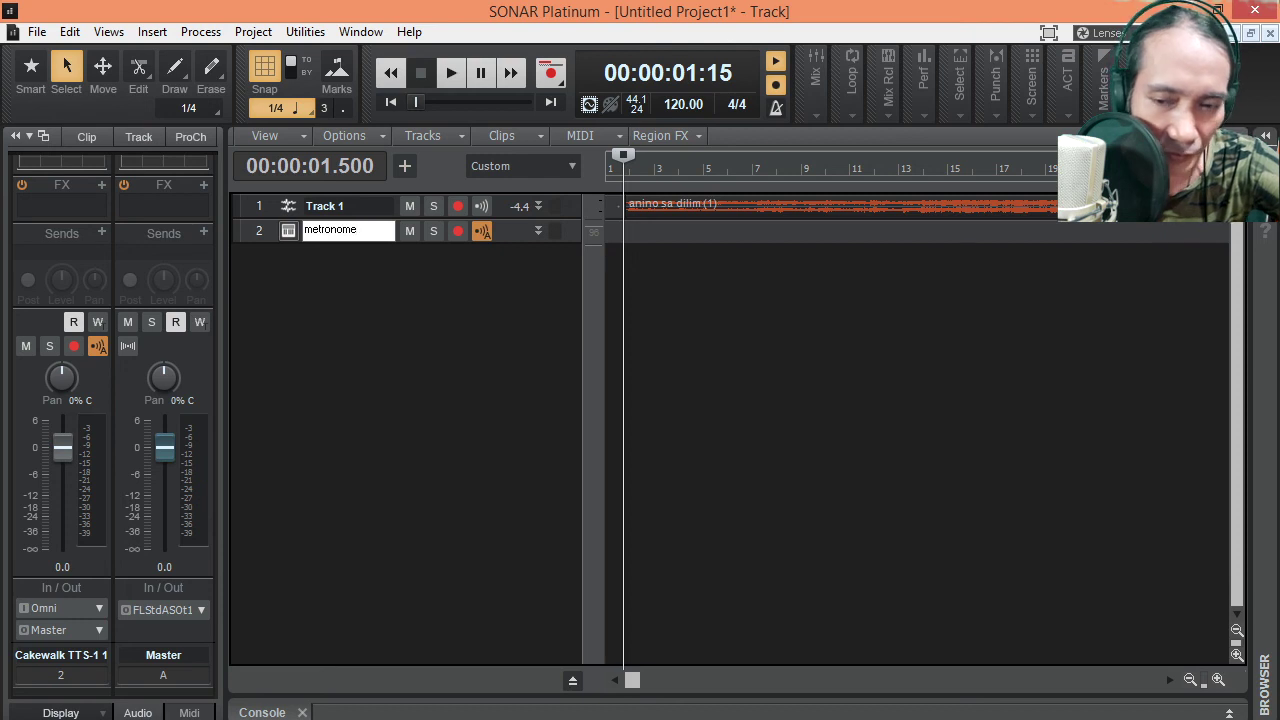
key(Return)
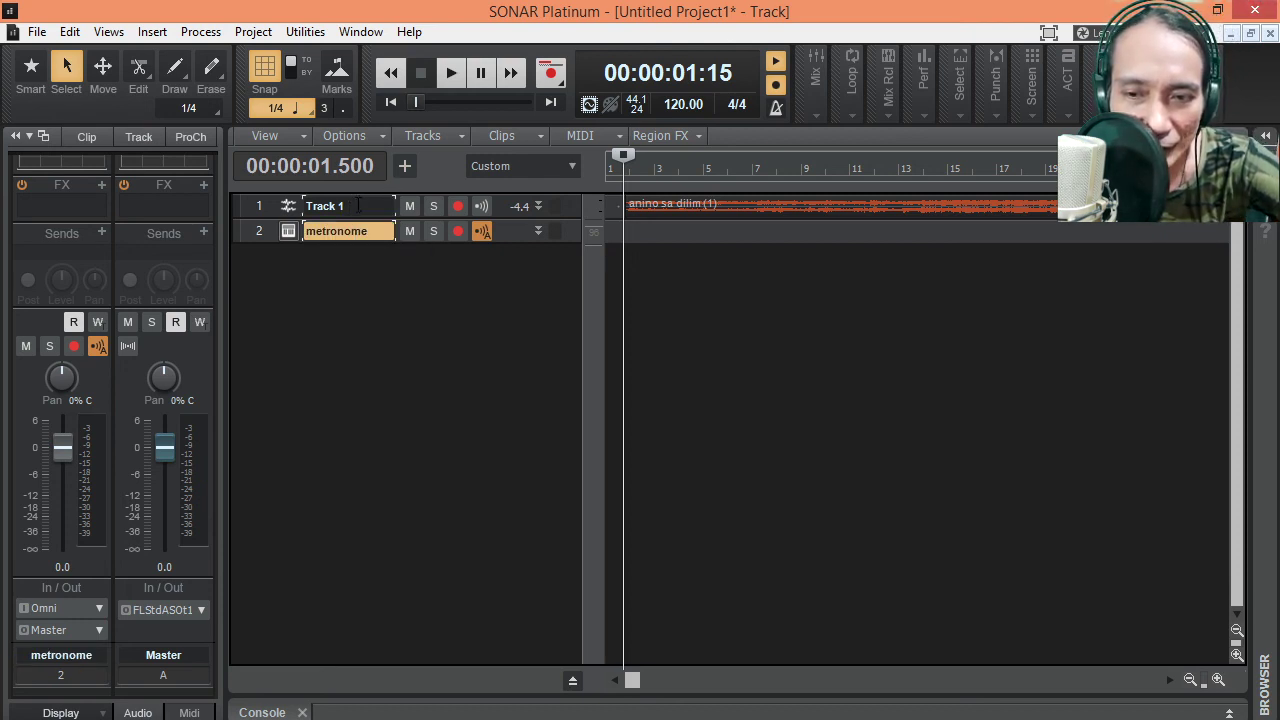
double_click(358, 205)
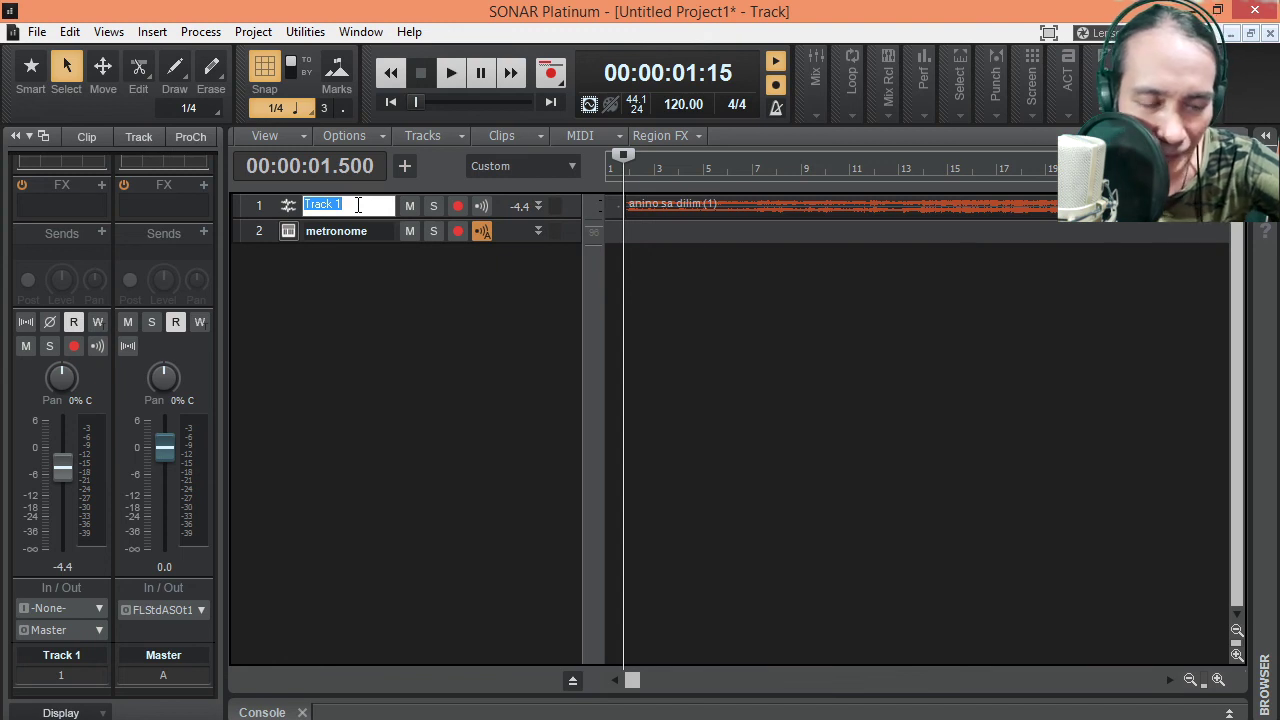
text(g)
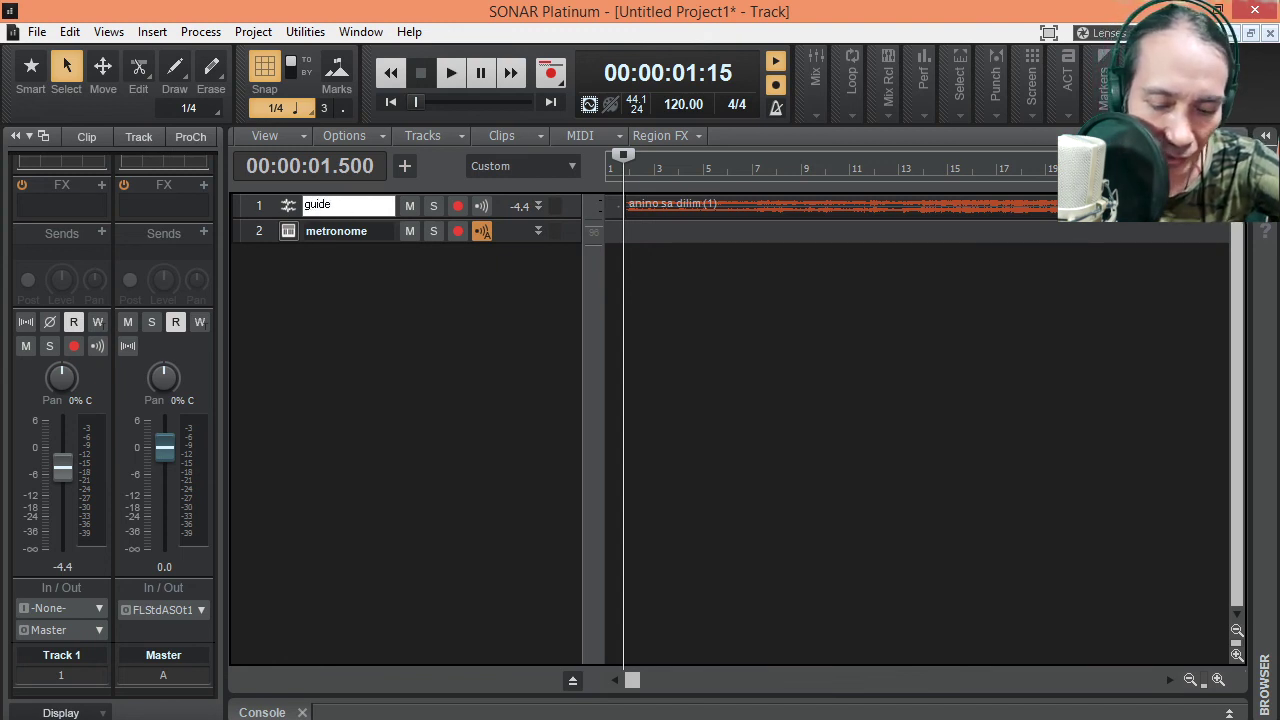
text(uide)
key(Return)
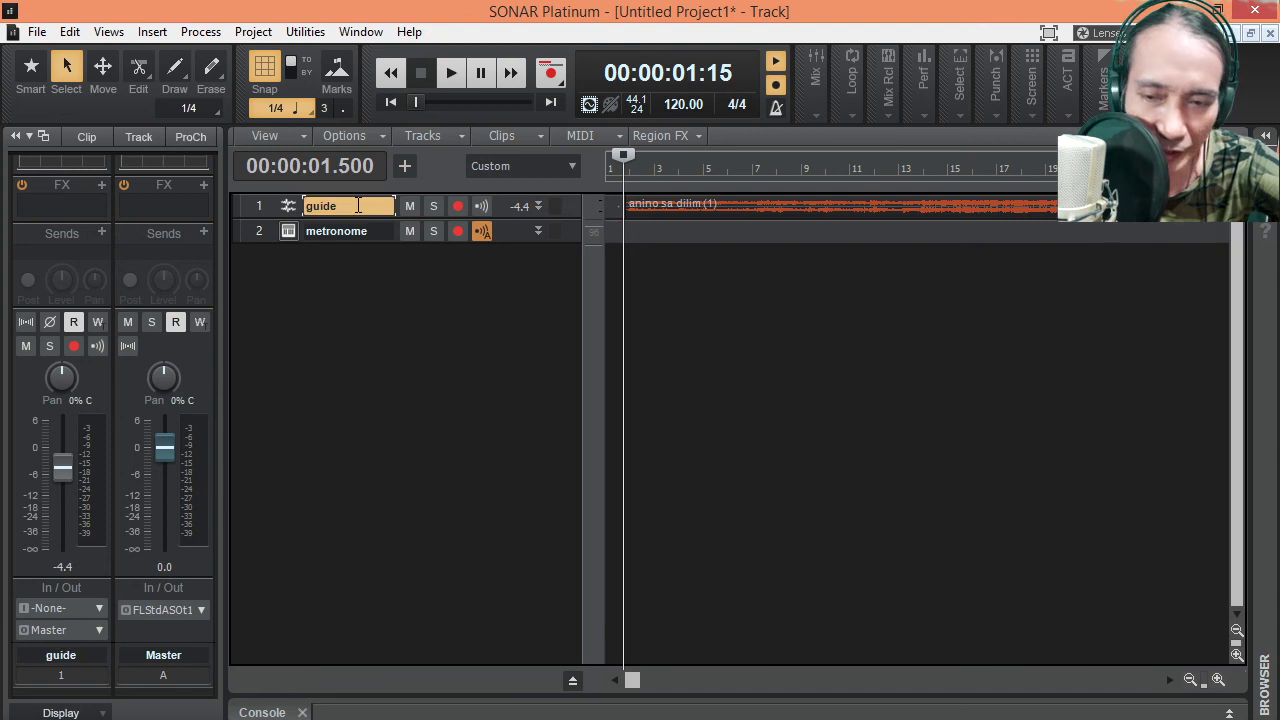
Expand the metronome track, switch the track controls to All, and enlarge it until the channel, bank and patch fields show
click(539, 230)
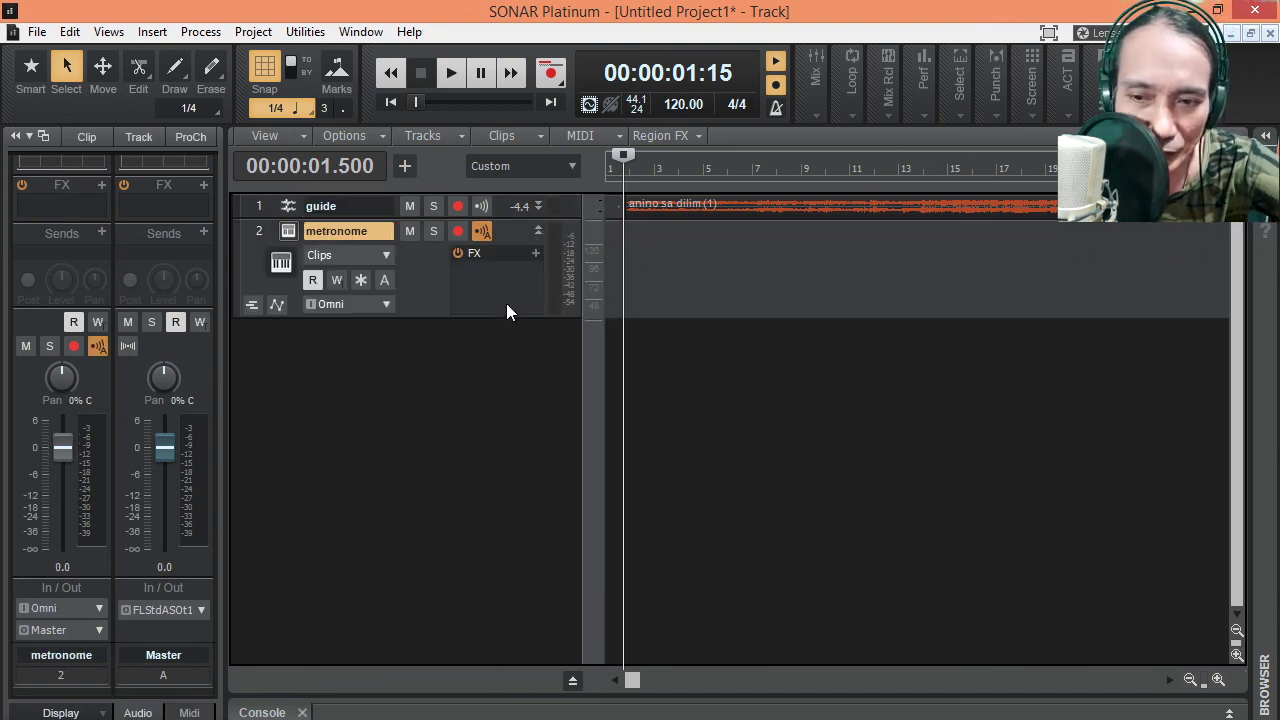
drag(508, 317, 507, 445)
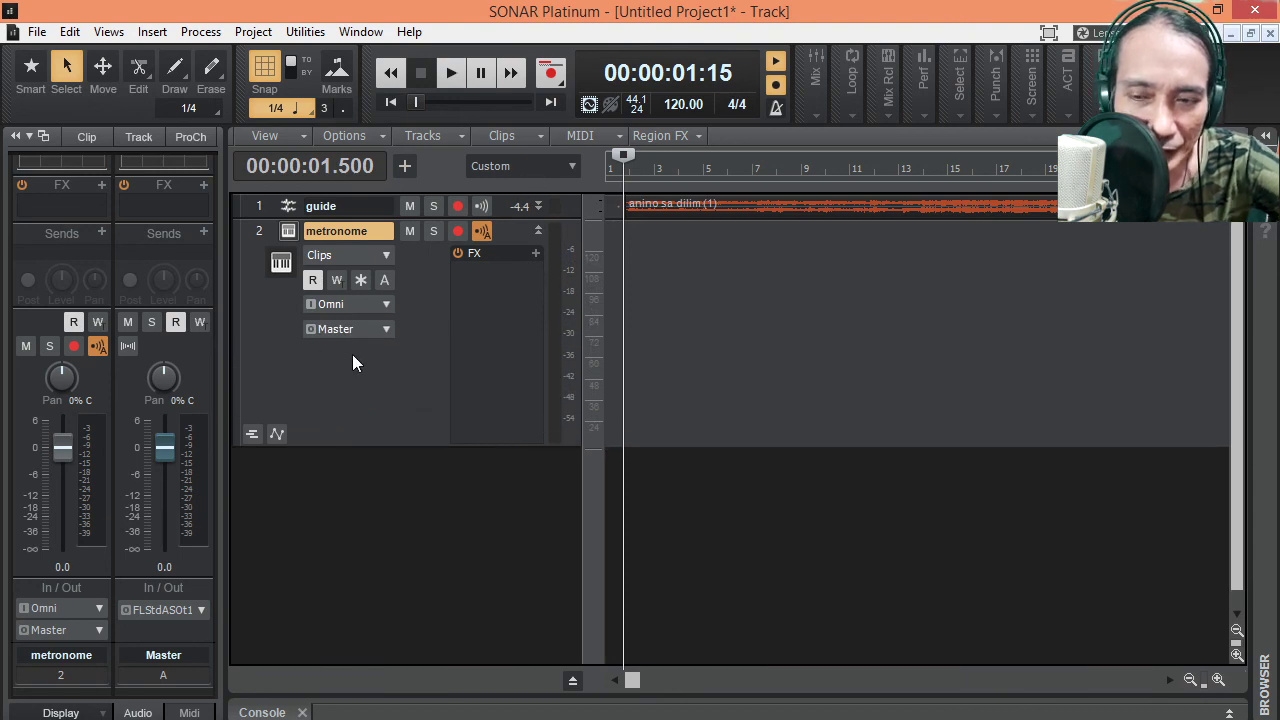
click(569, 166)
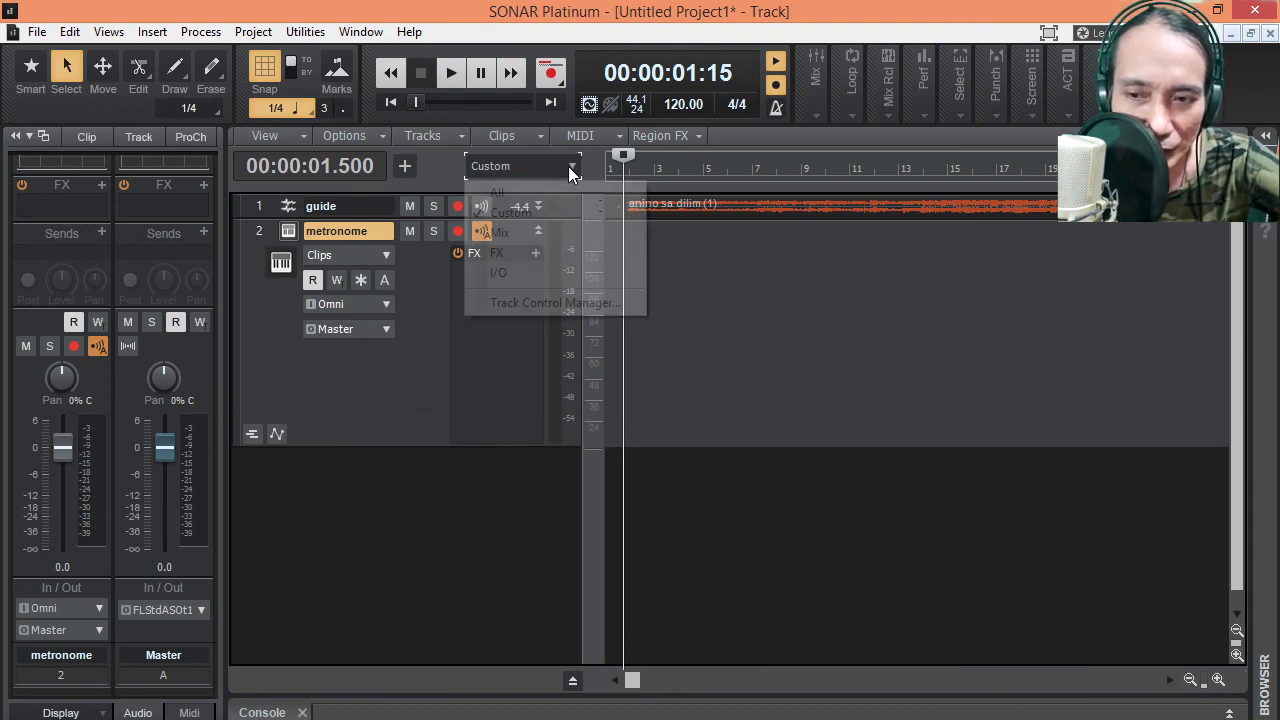
click(513, 192)
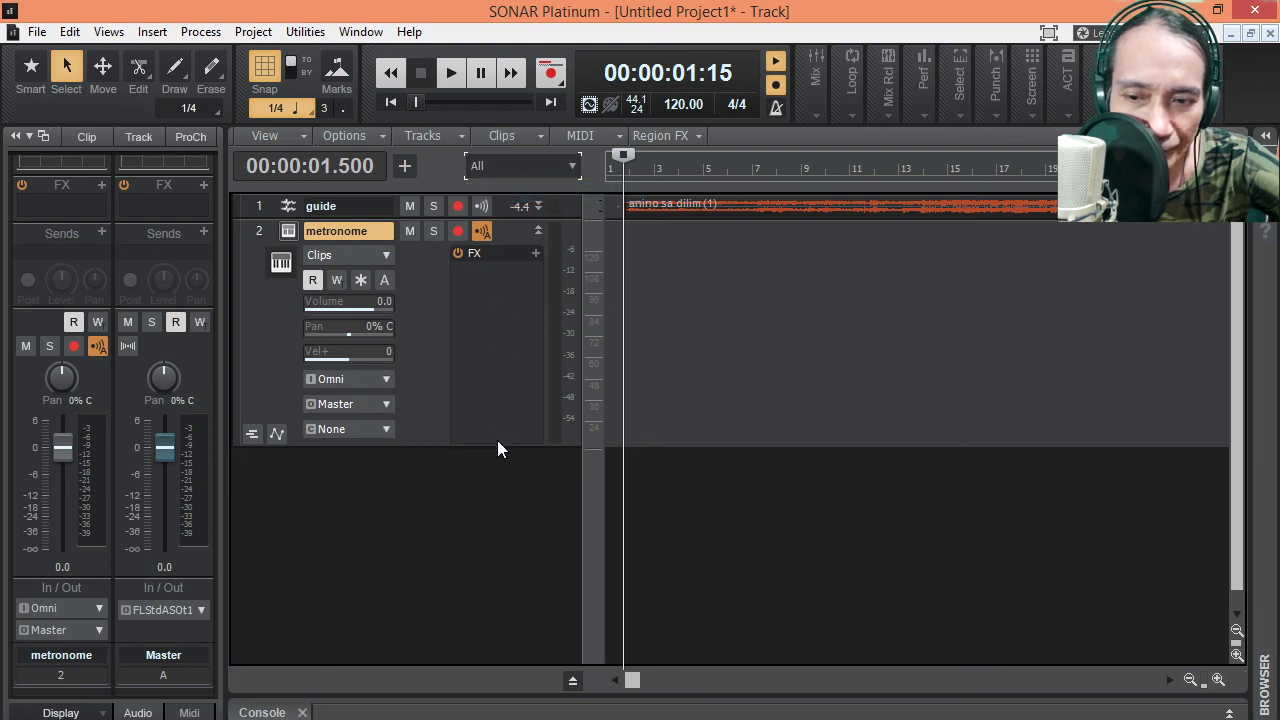
drag(497, 443, 483, 530)
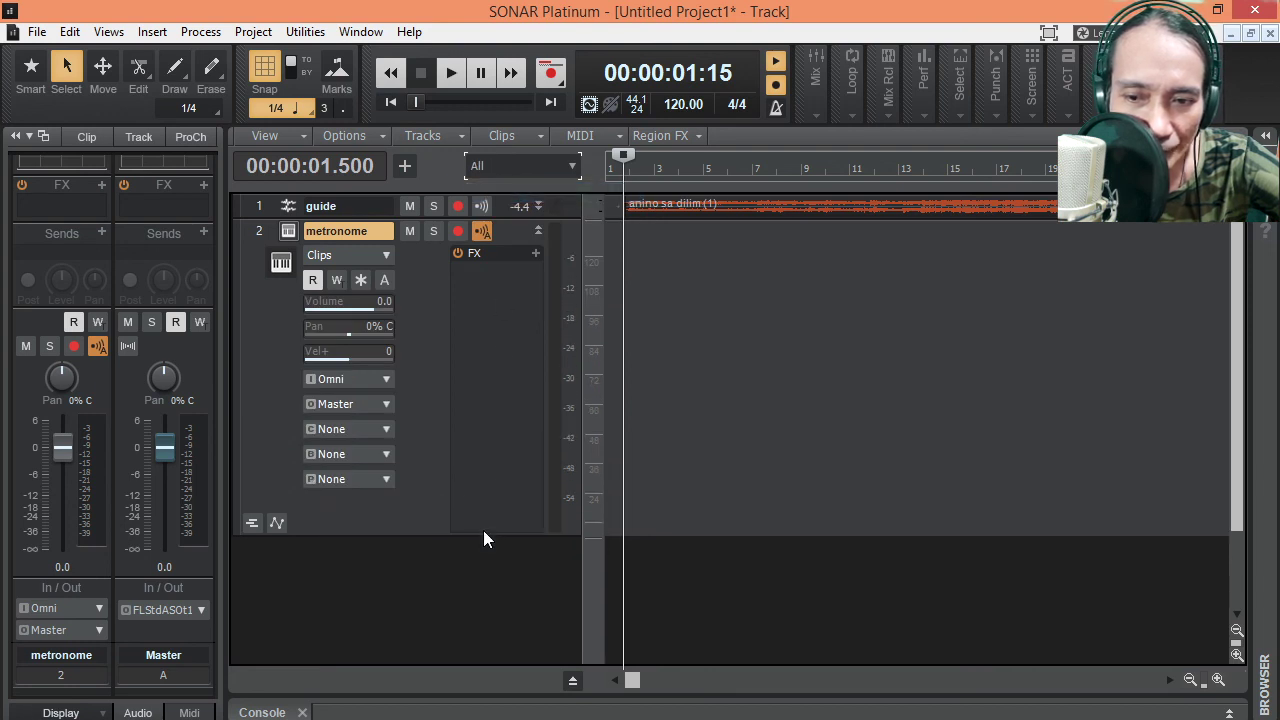
Set the metronome track to channel 10: Cakewalk TTS-1, bank 15360-Preset Rhythm and patch Standard Set
click(385, 430)
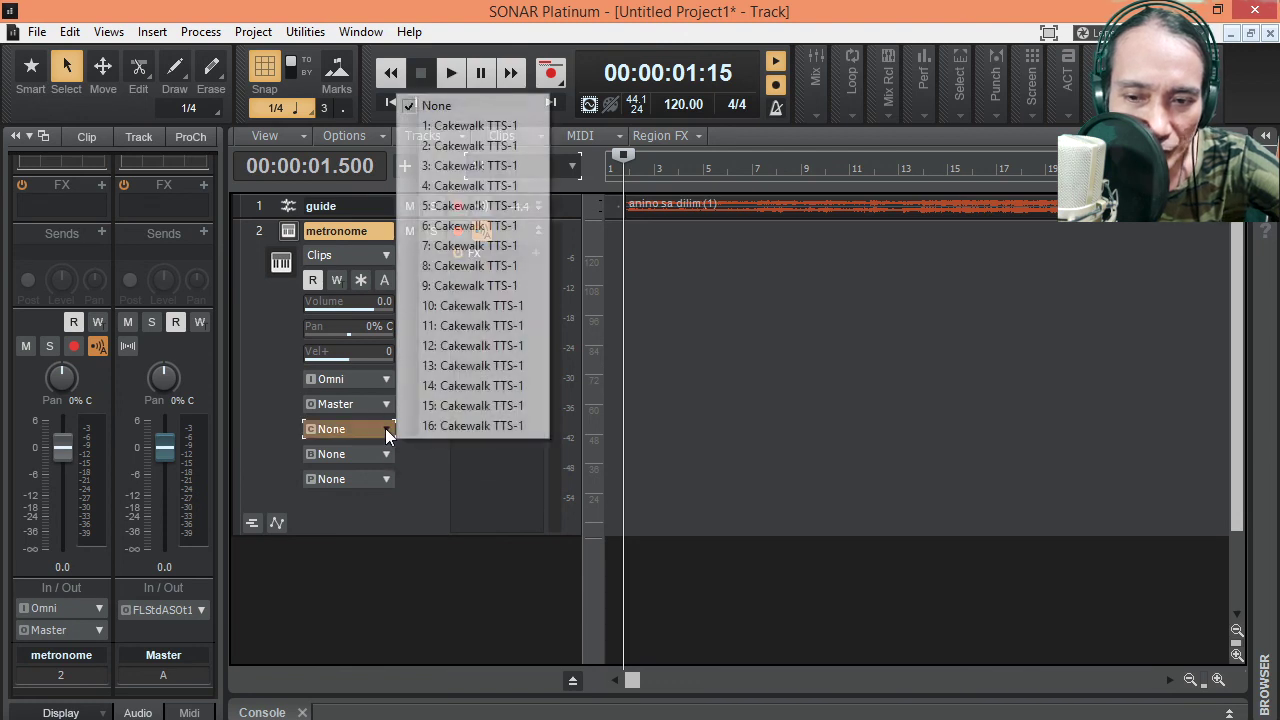
click(470, 310)
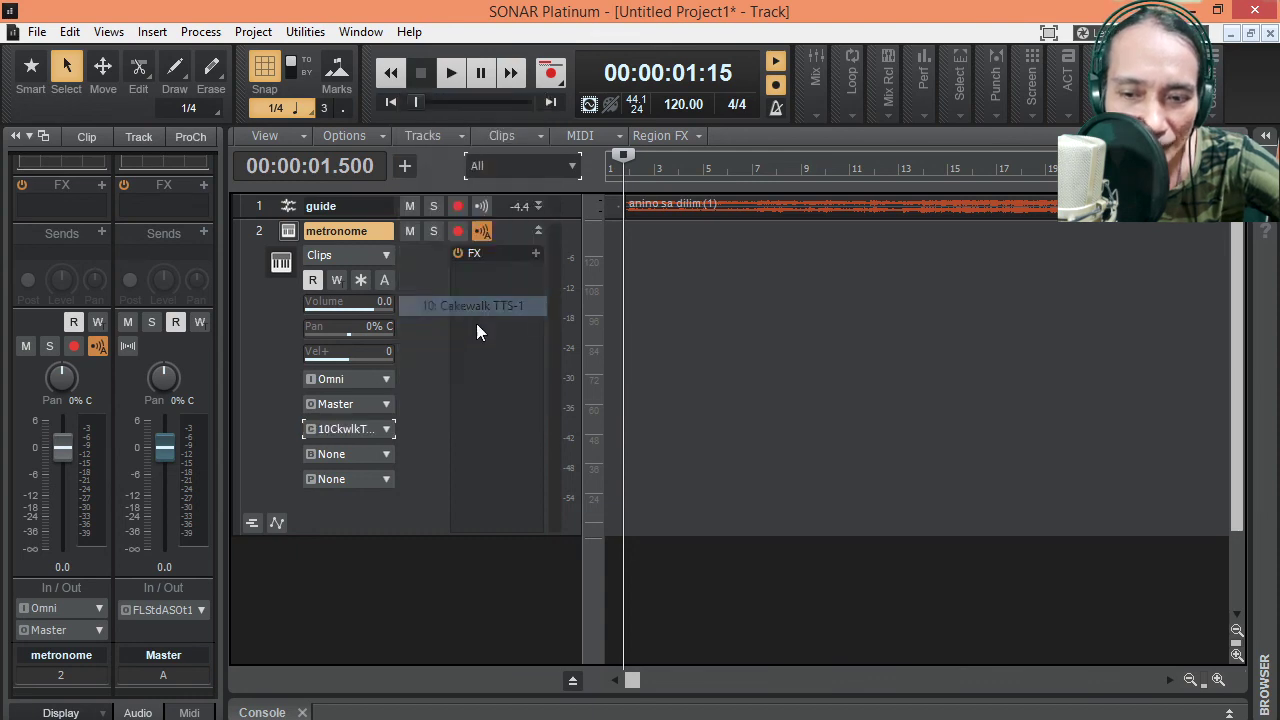
click(389, 453)
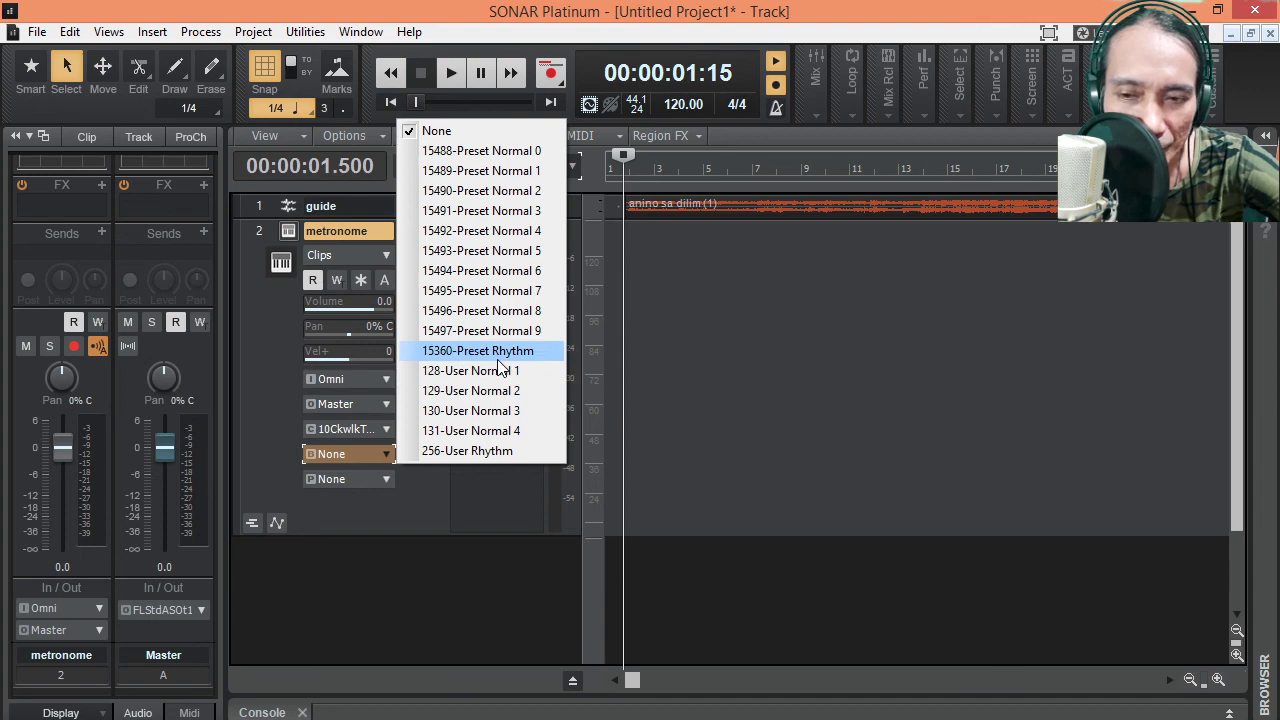
click(497, 358)
click(387, 479)
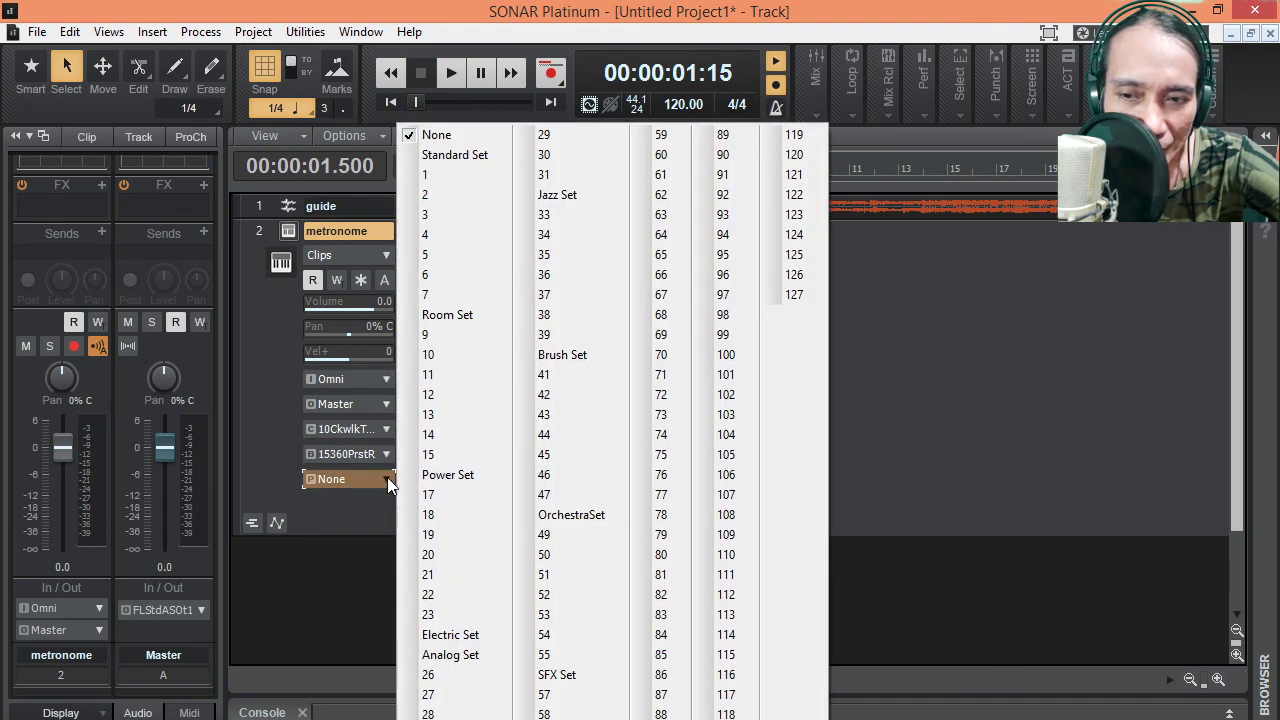
click(471, 154)
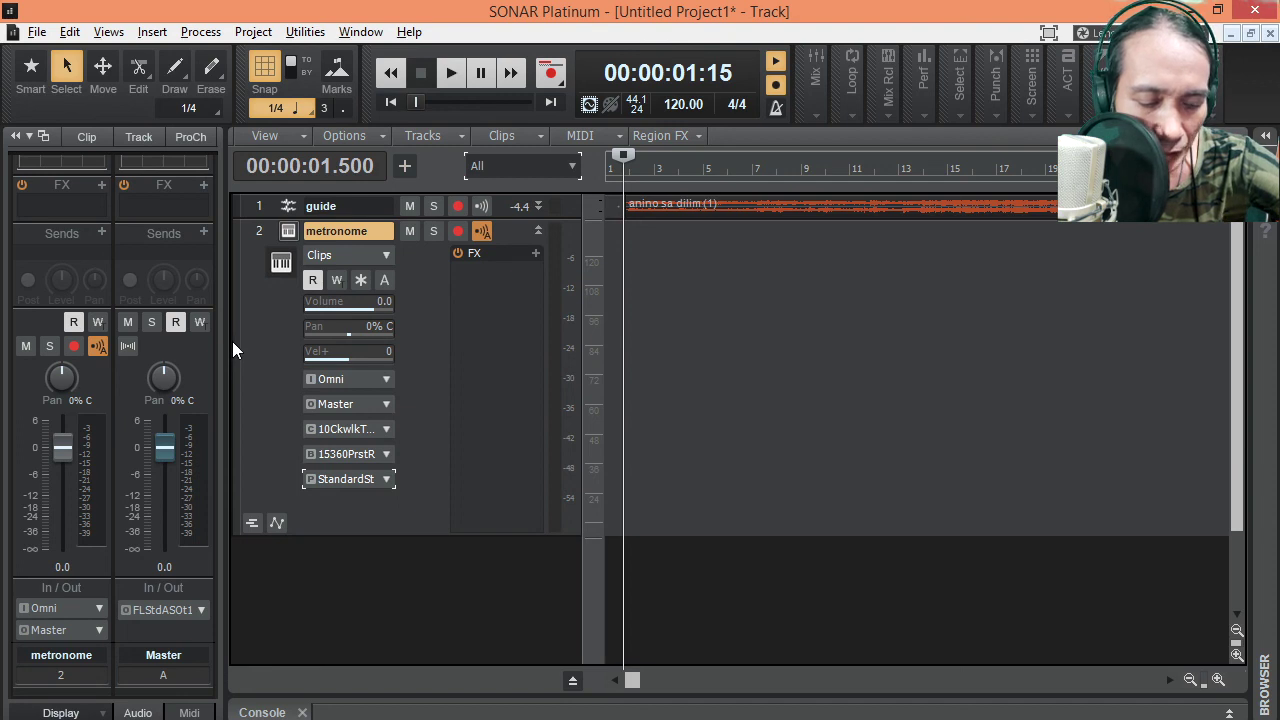
Open the metronome track in a maximized Piano Roll, audition its percussion sounds, and return to the project start
key(alt+3)
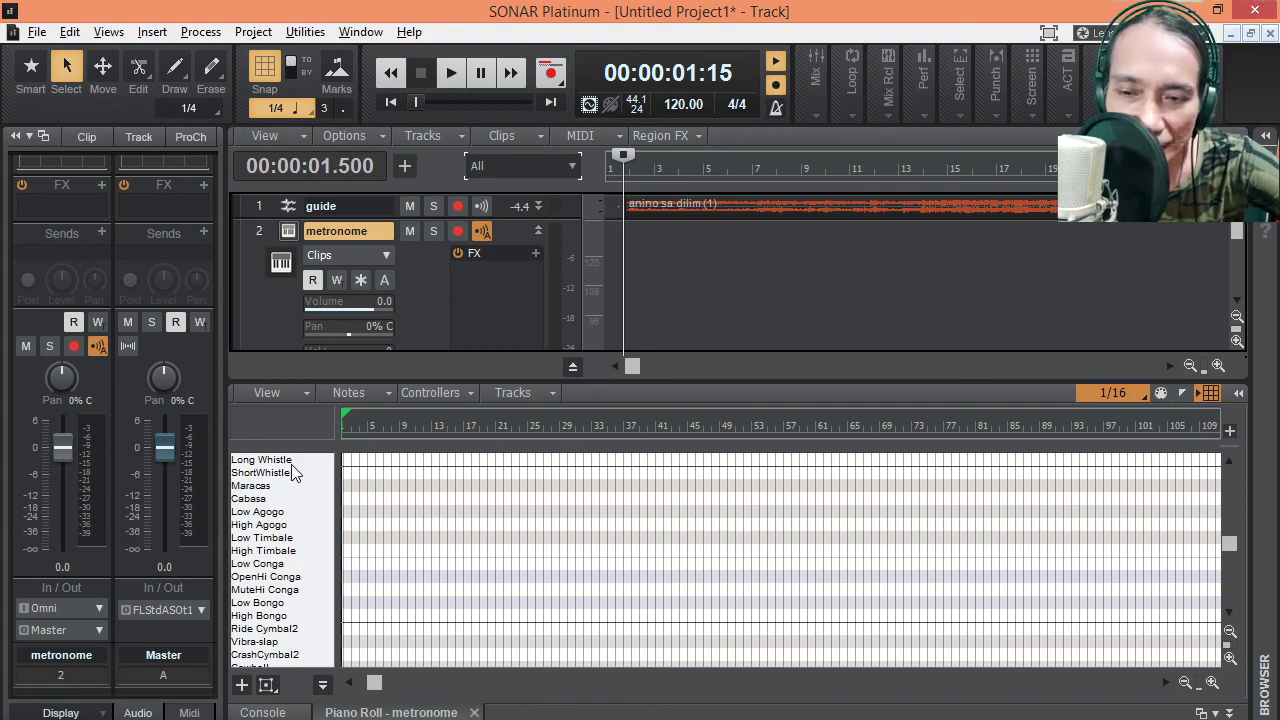
key(shift+d)
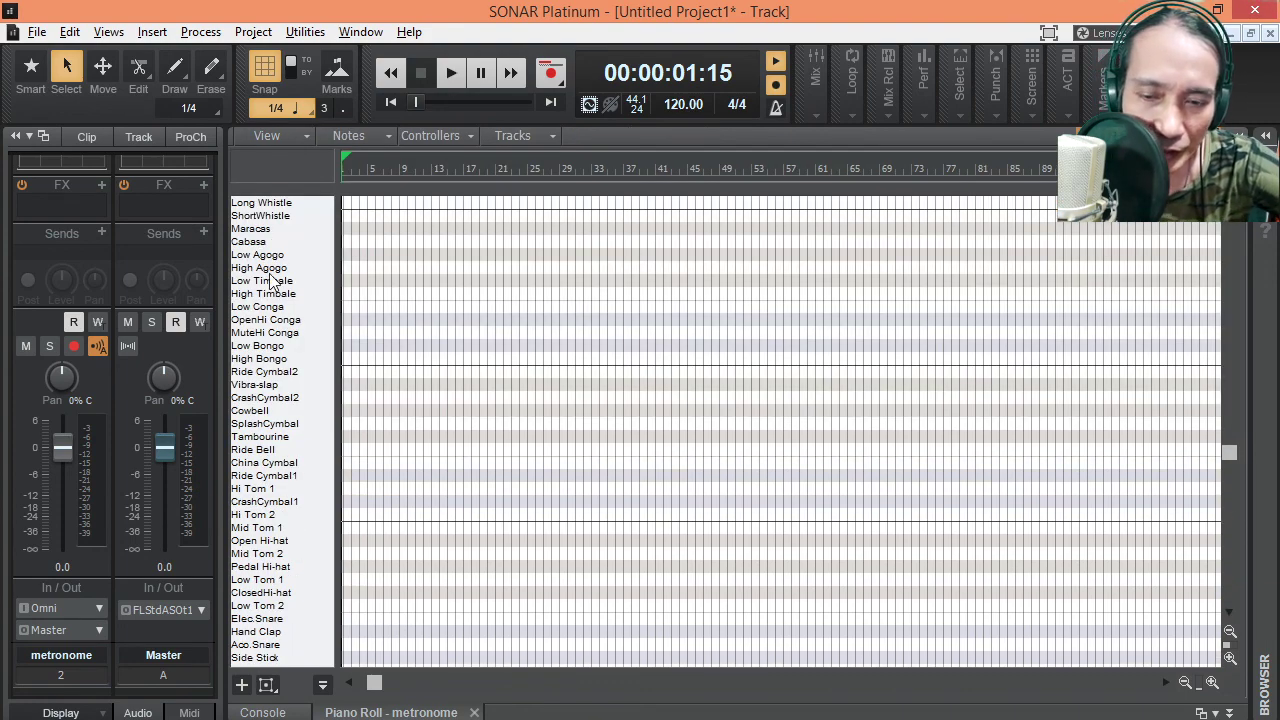
click(268, 364)
drag(268, 405, 264, 535)
click(262, 515)
click(261, 529)
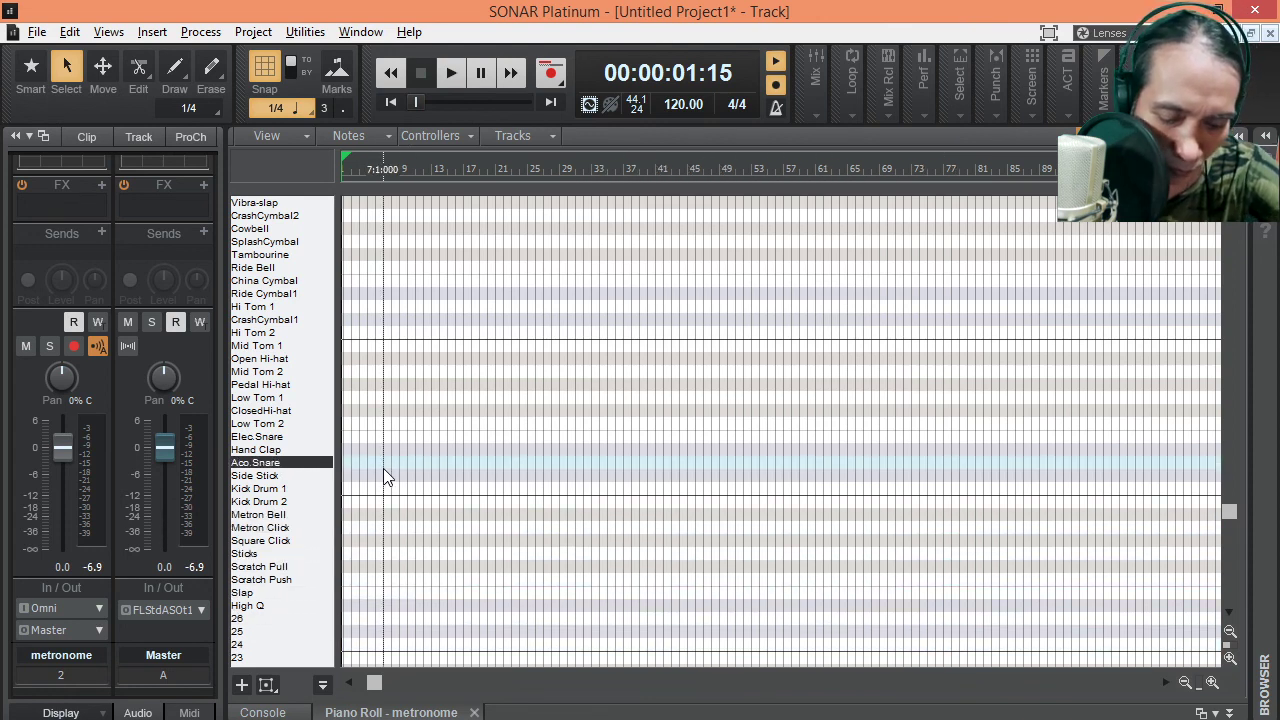
click(385, 469)
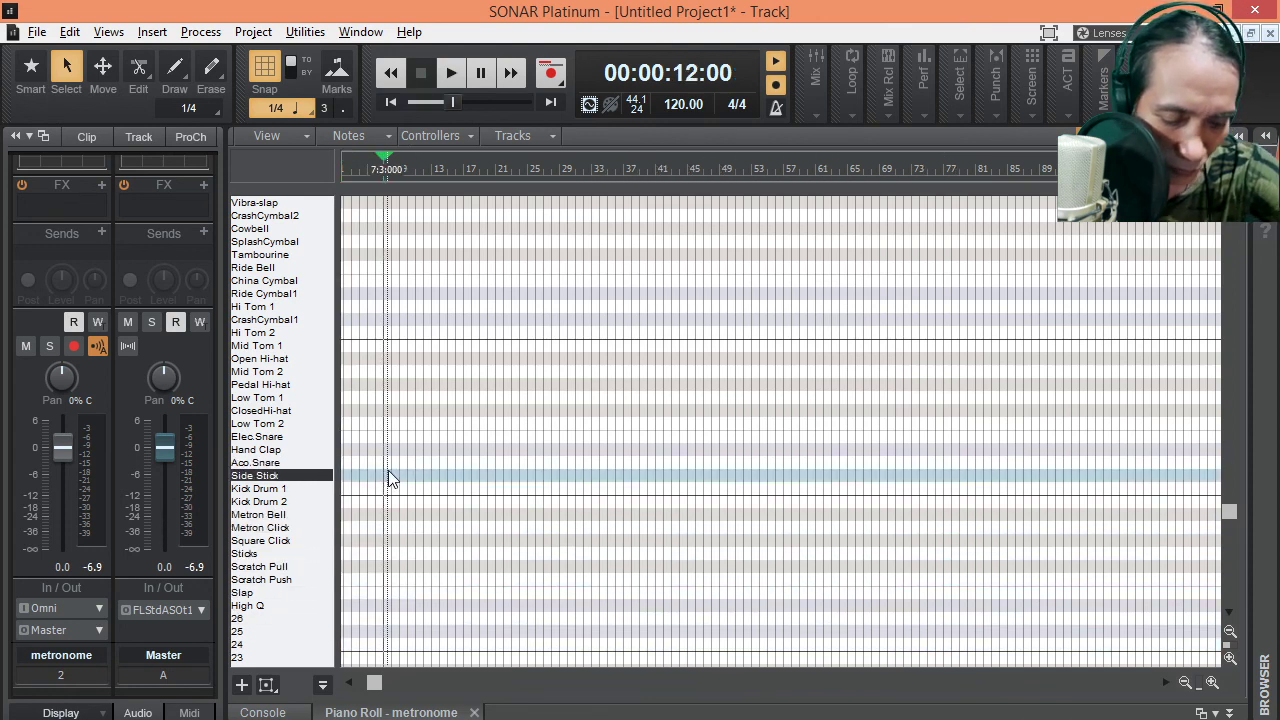
key(w)
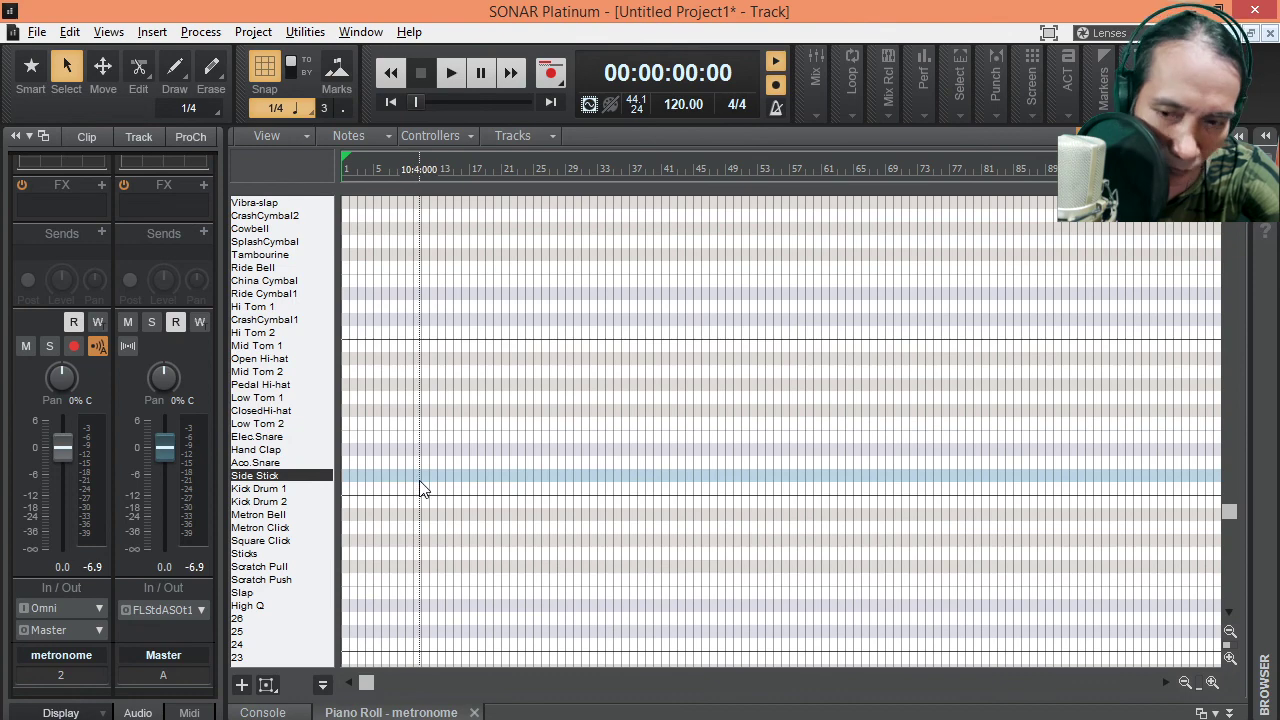
Enlarge the Piano Roll's time grid and audition the Metron Click and Metron Bell sounds
click(1212, 683)
click(1212, 683)
click(1212, 683)
click(1212, 683)
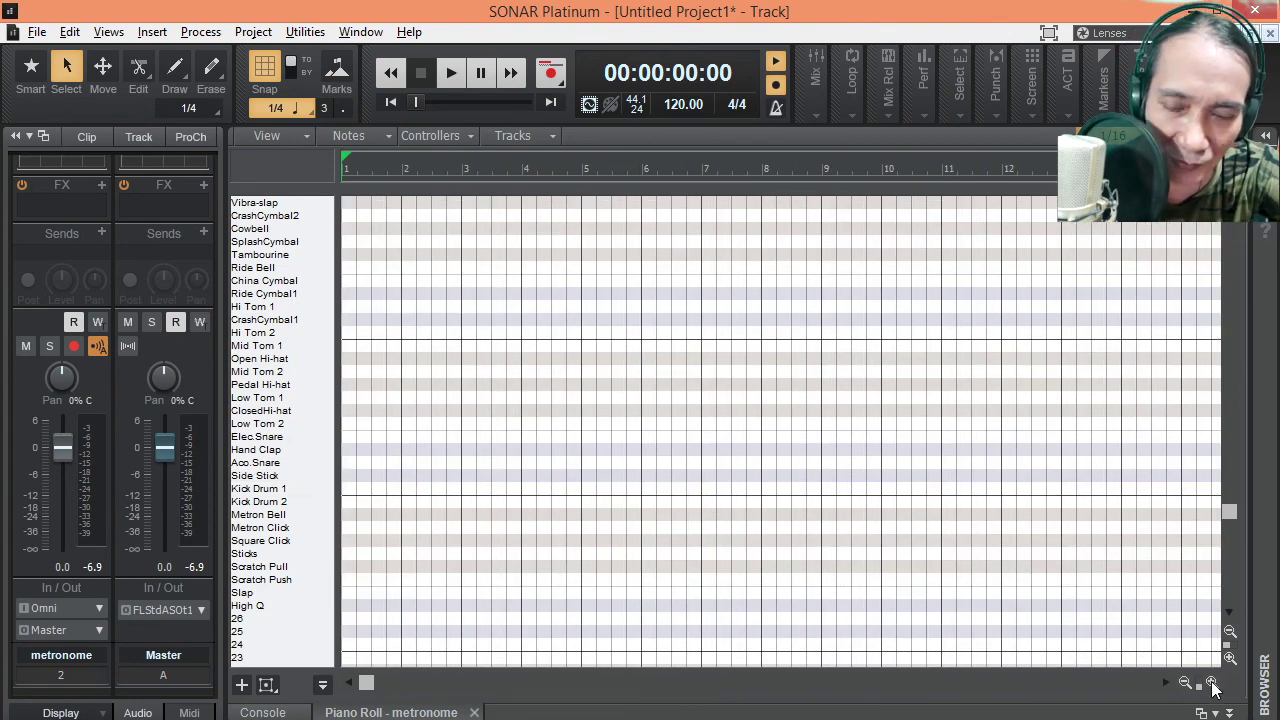
click(282, 530)
click(282, 530)
click(282, 530)
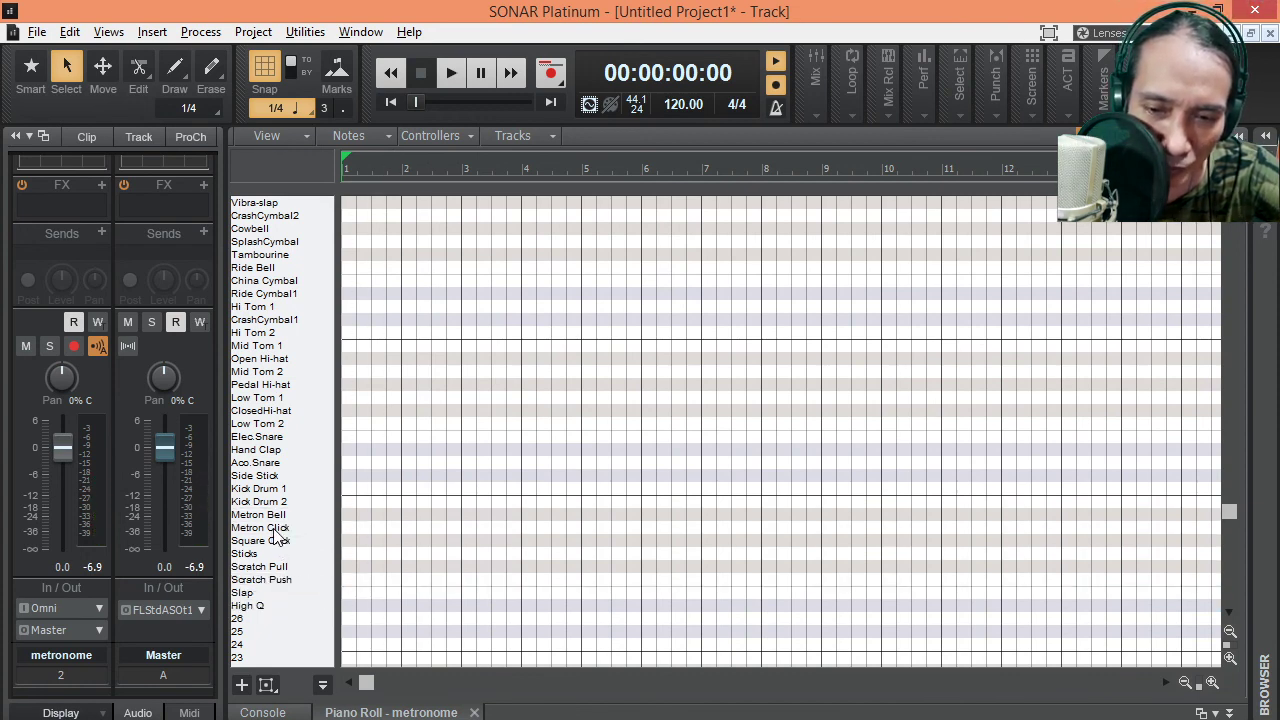
click(281, 519)
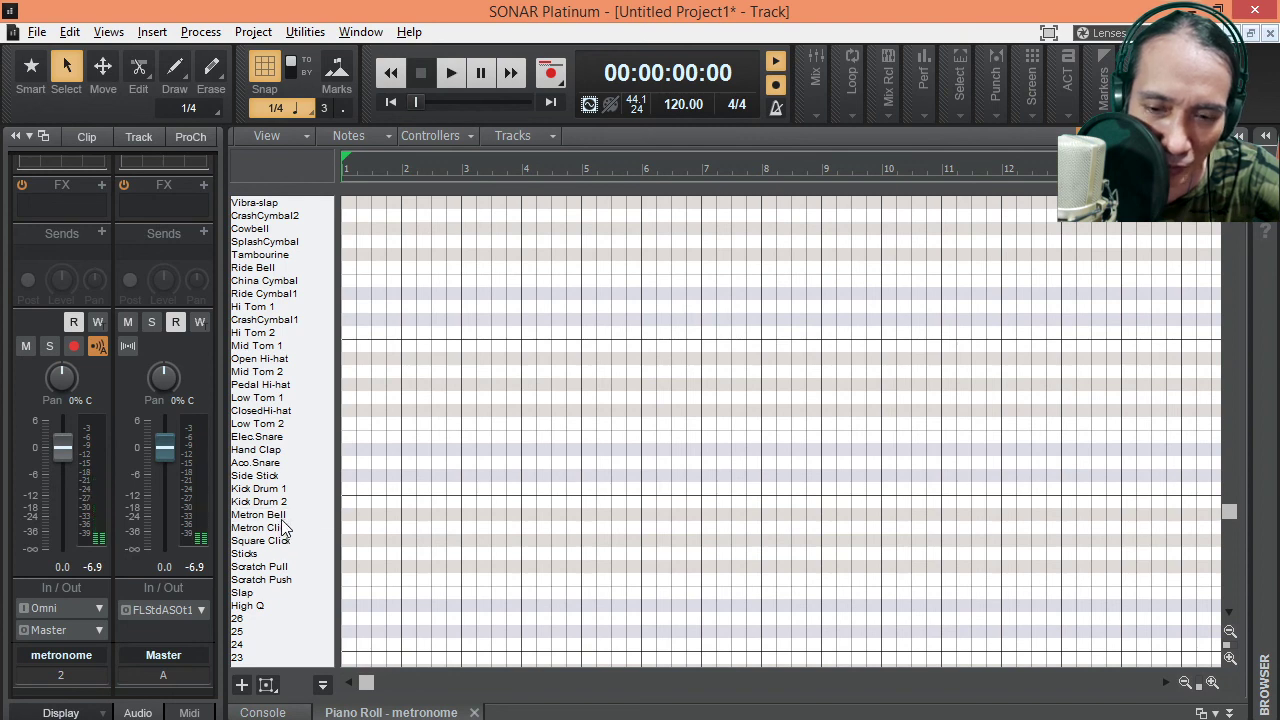
click(280, 533)
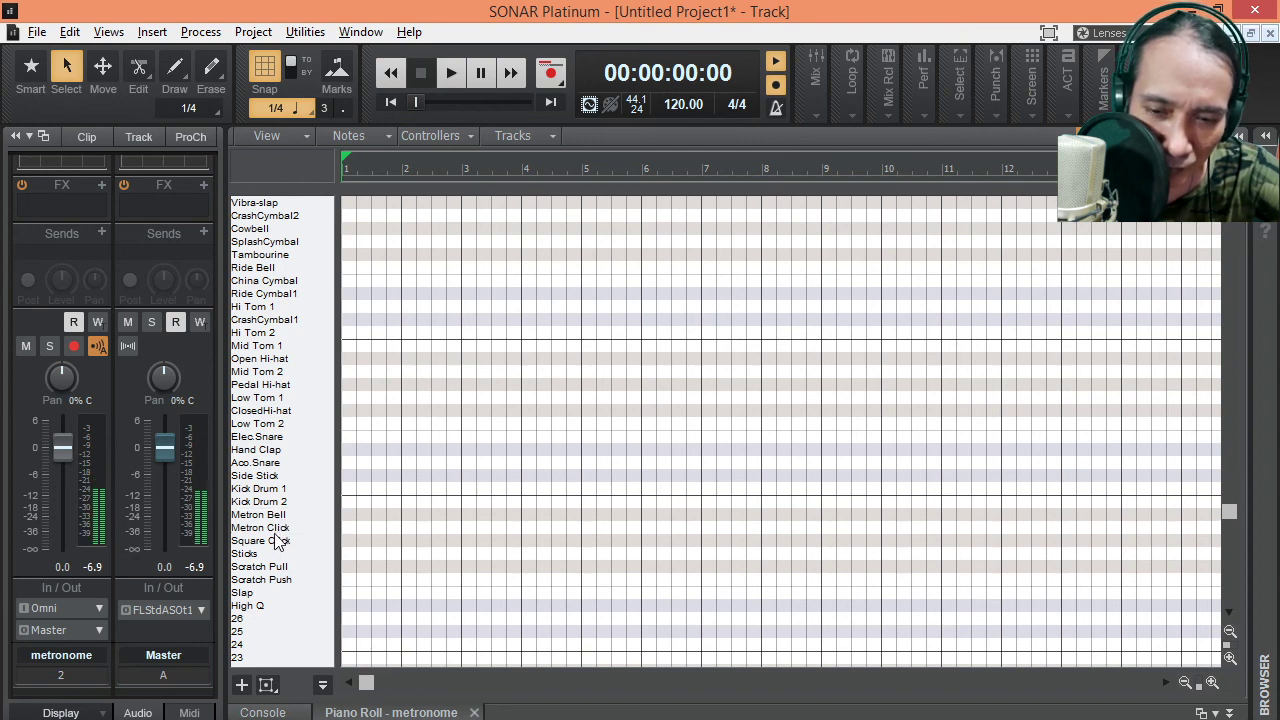
click(312, 530)
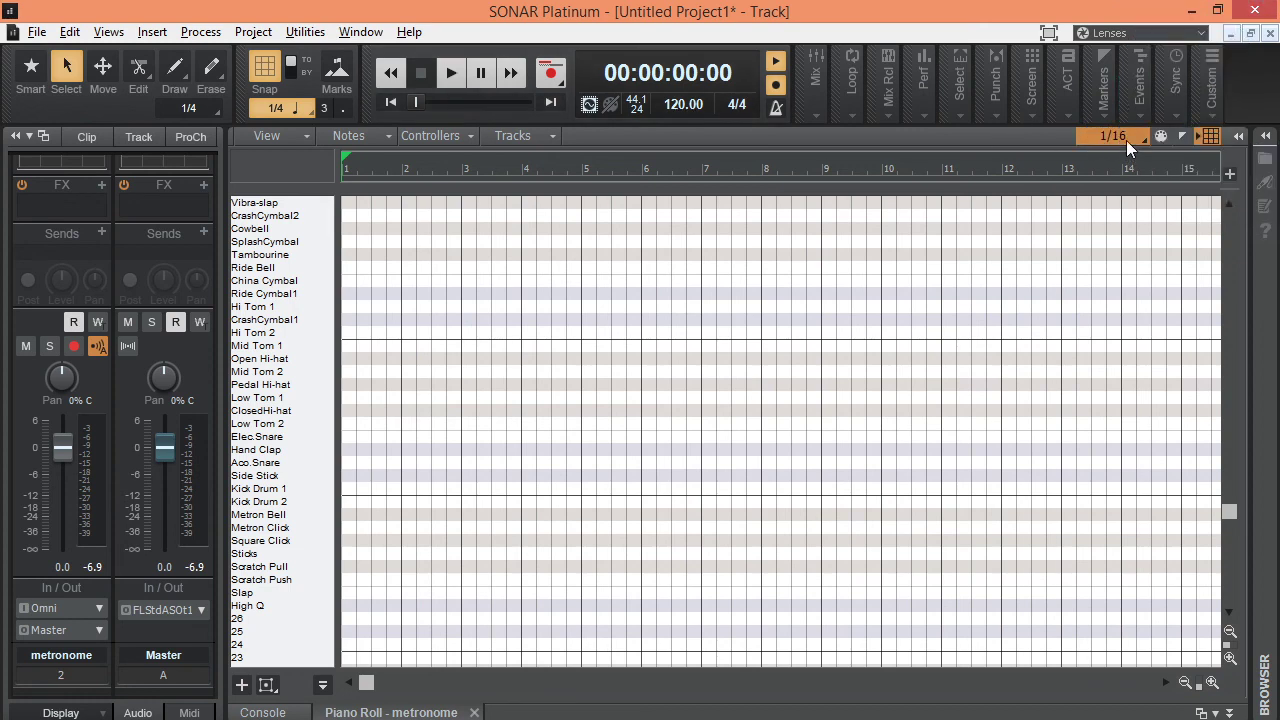
Set the Piano Roll snap resolution to 1/4 and activate the Draw tool for entering metronome notes
click(1127, 140)
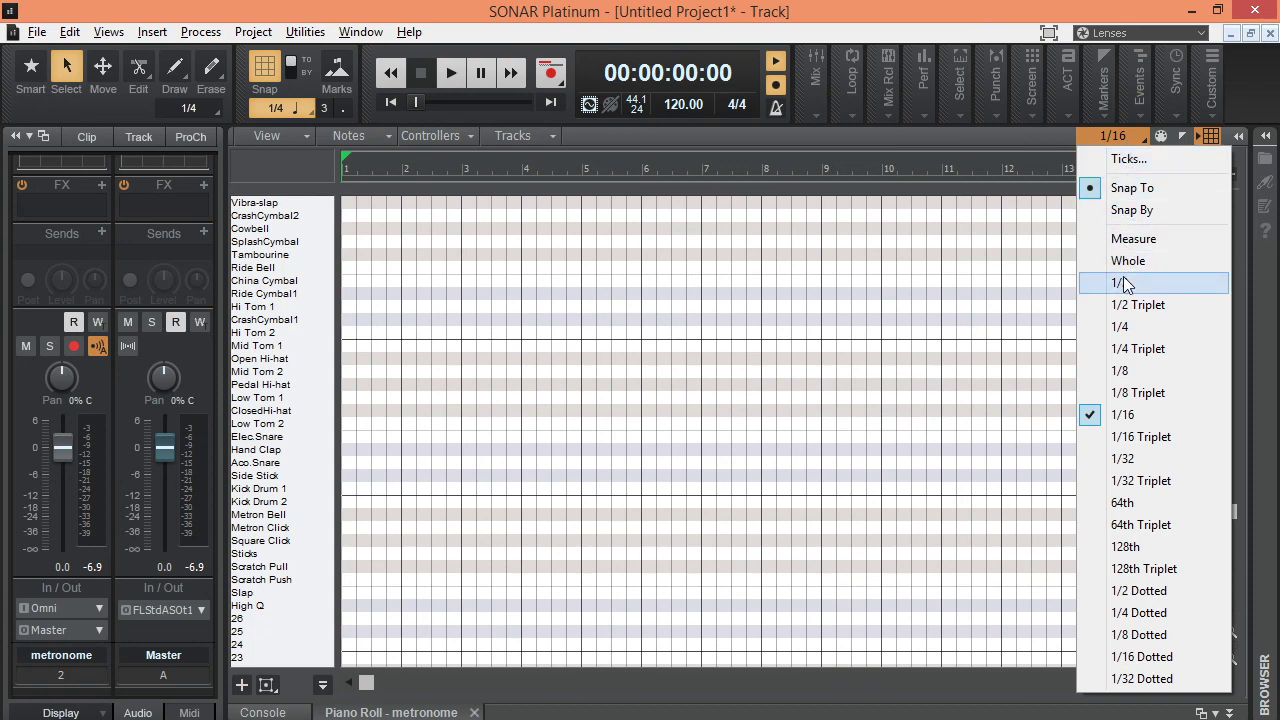
click(1124, 328)
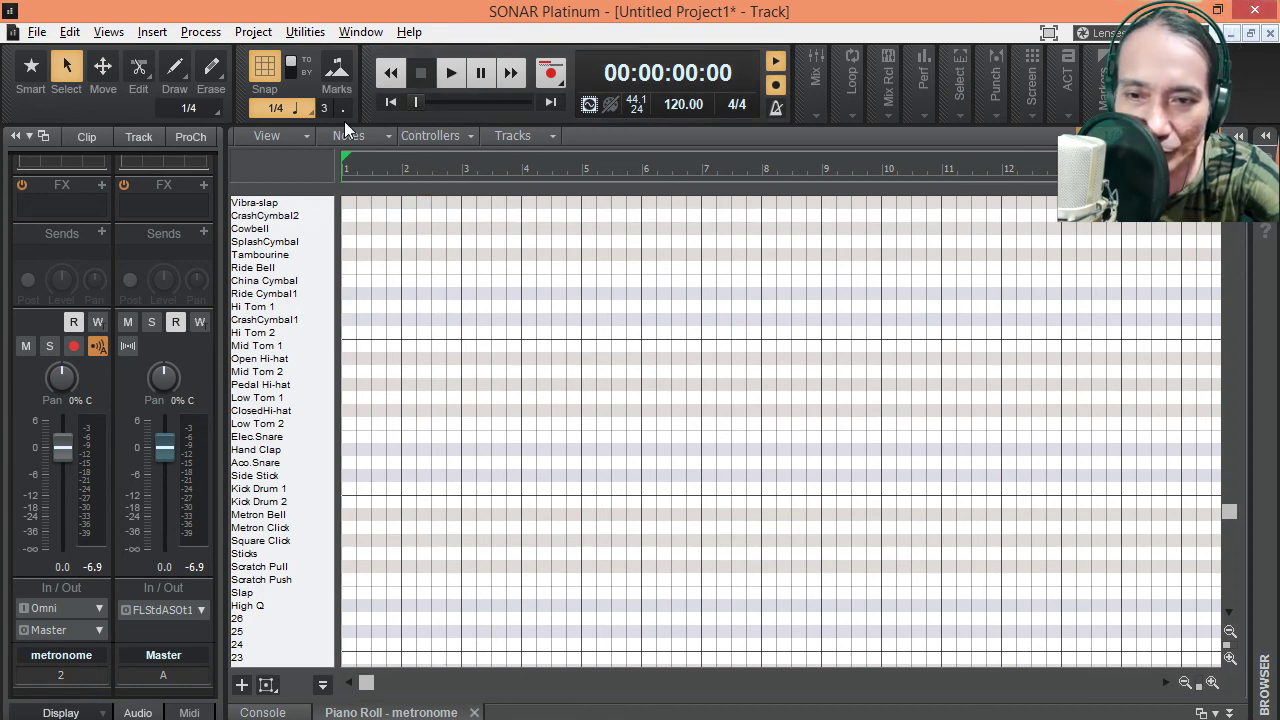
click(174, 68)
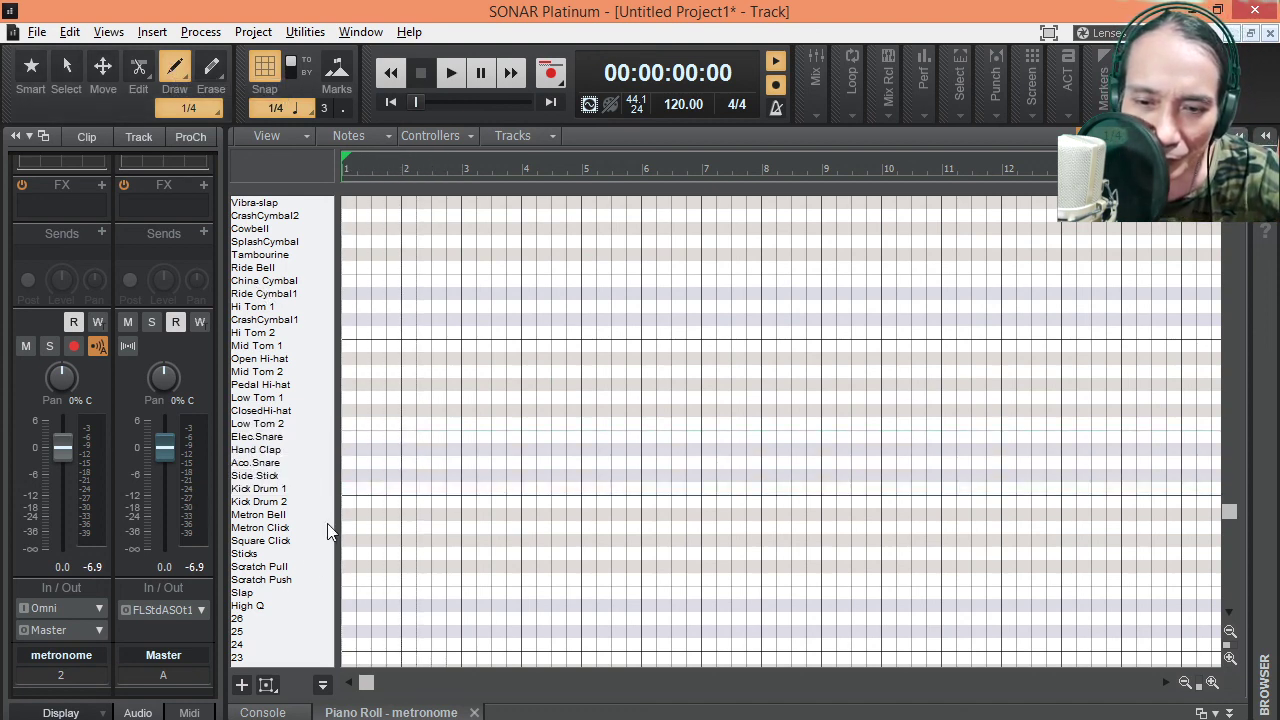
click(270, 538)
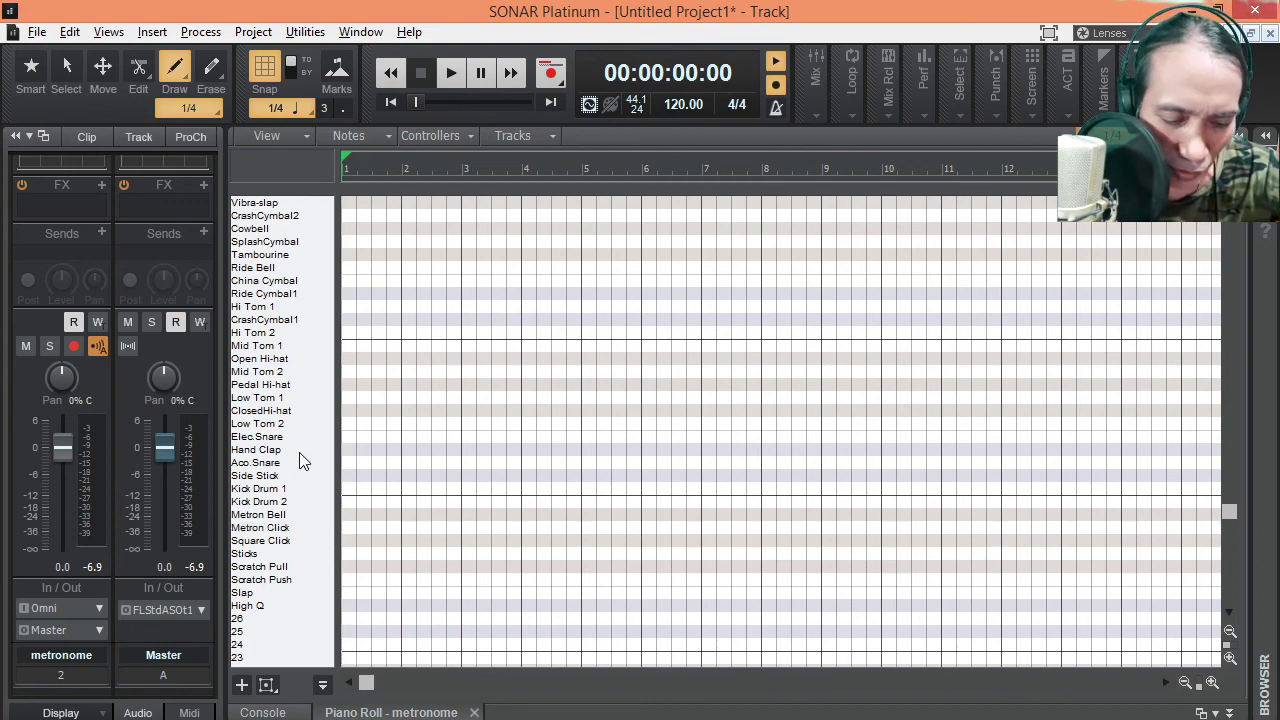
Return to the Track view and add a marker named "end" at 20:01:000, where the guide clip ends
key(d)
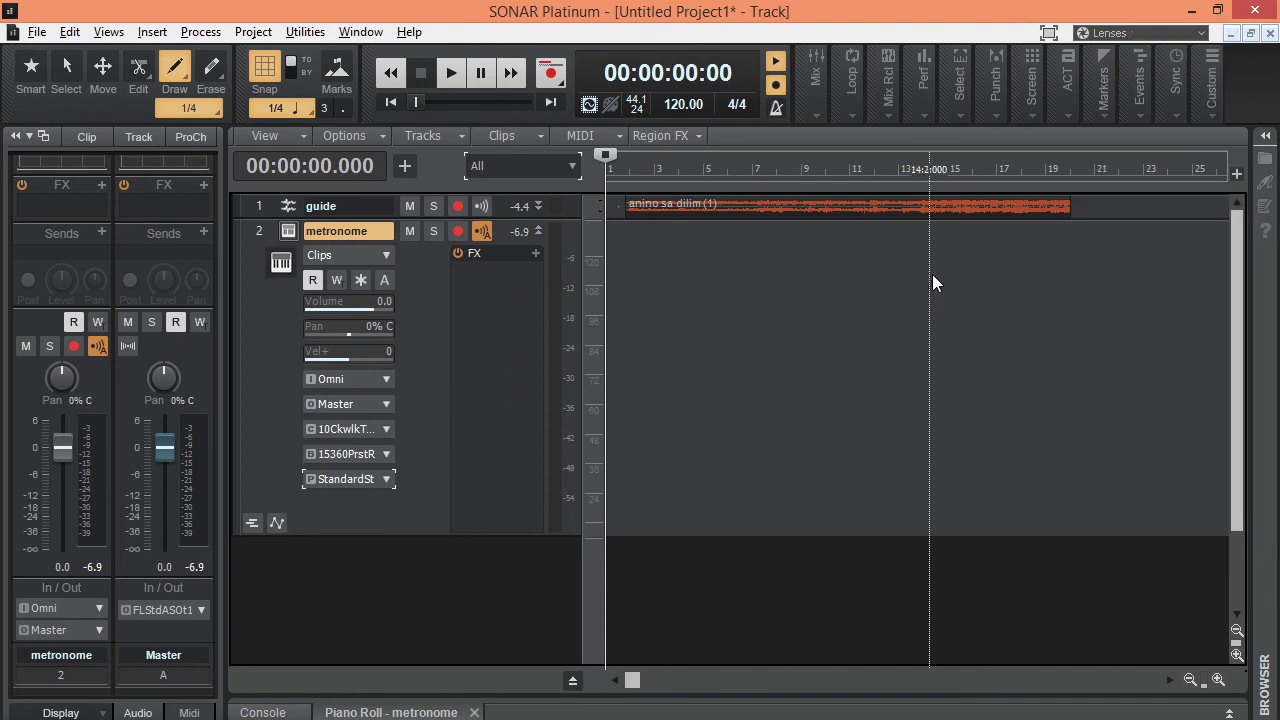
click(1069, 170)
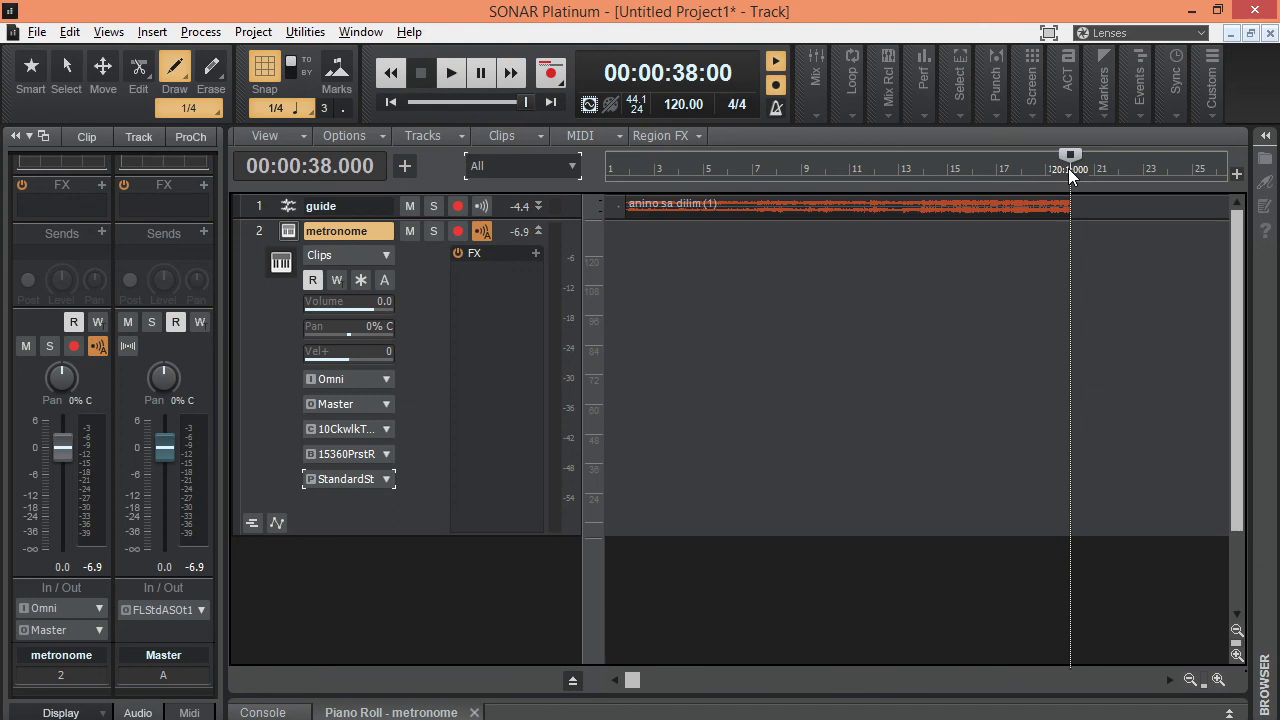
key(F11)
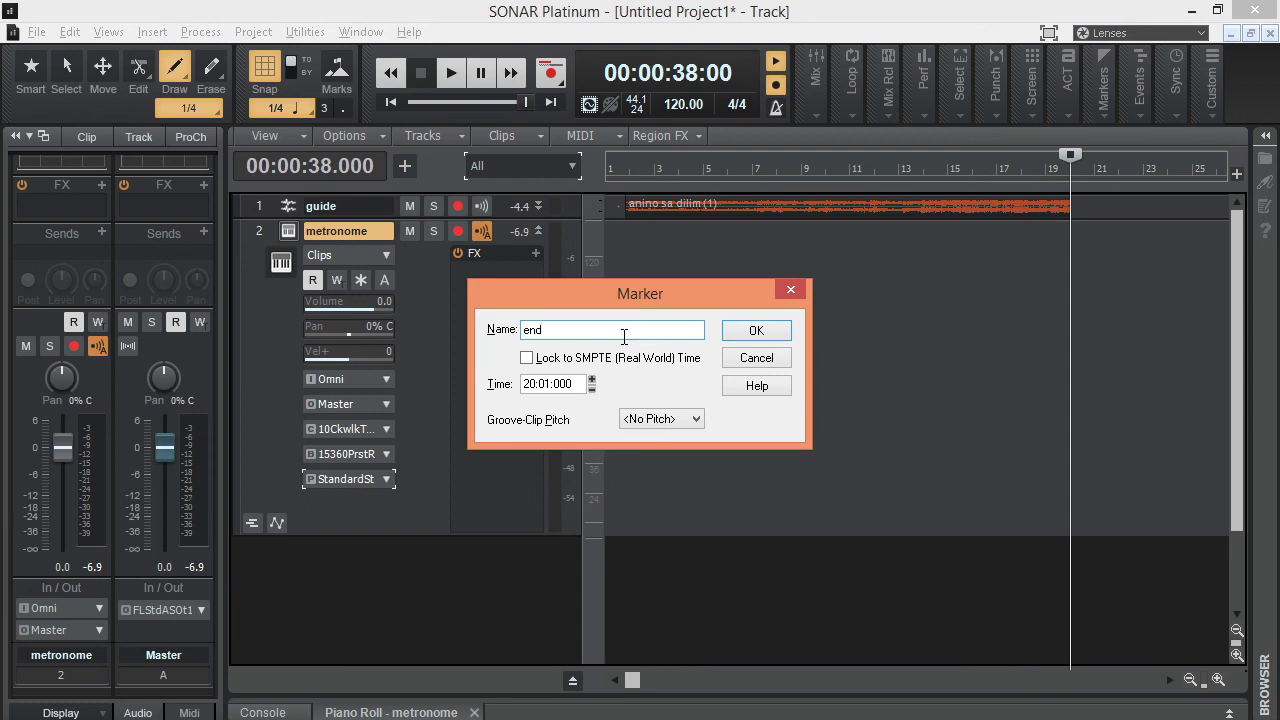
key(Return)
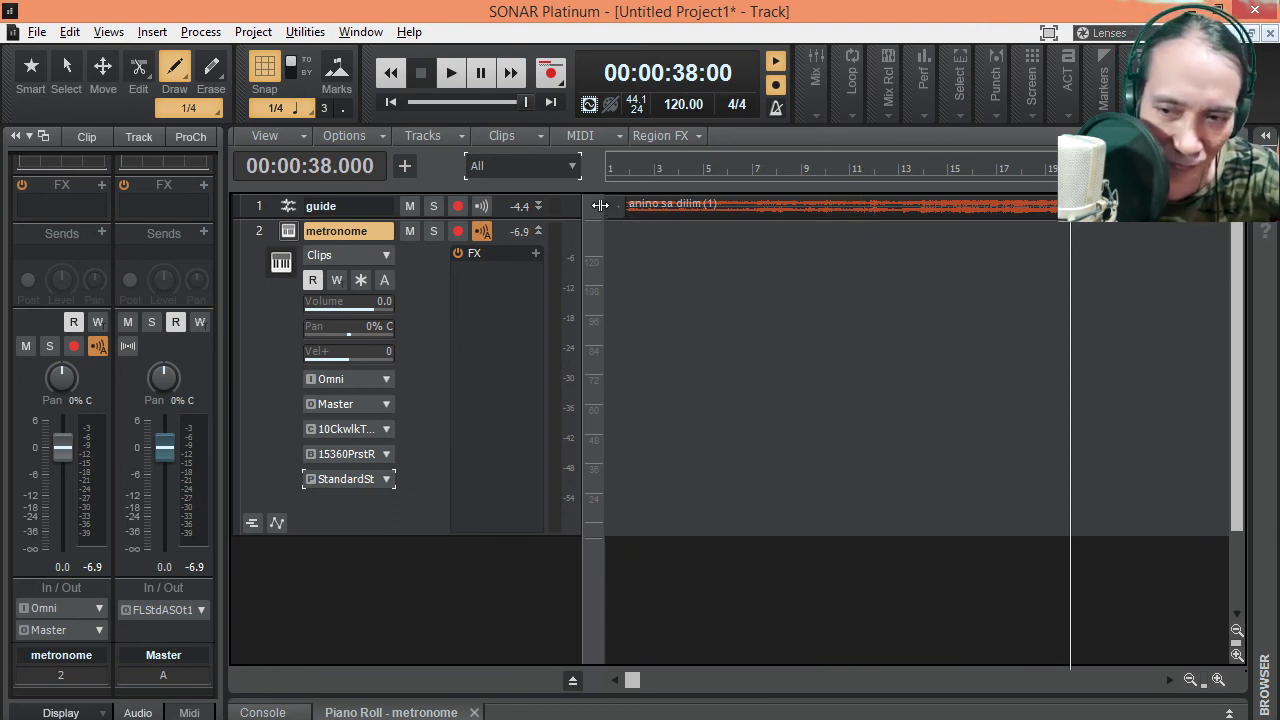
Add a marker named "start" at 2:01:000, near the beginning of the guide clip
click(627, 174)
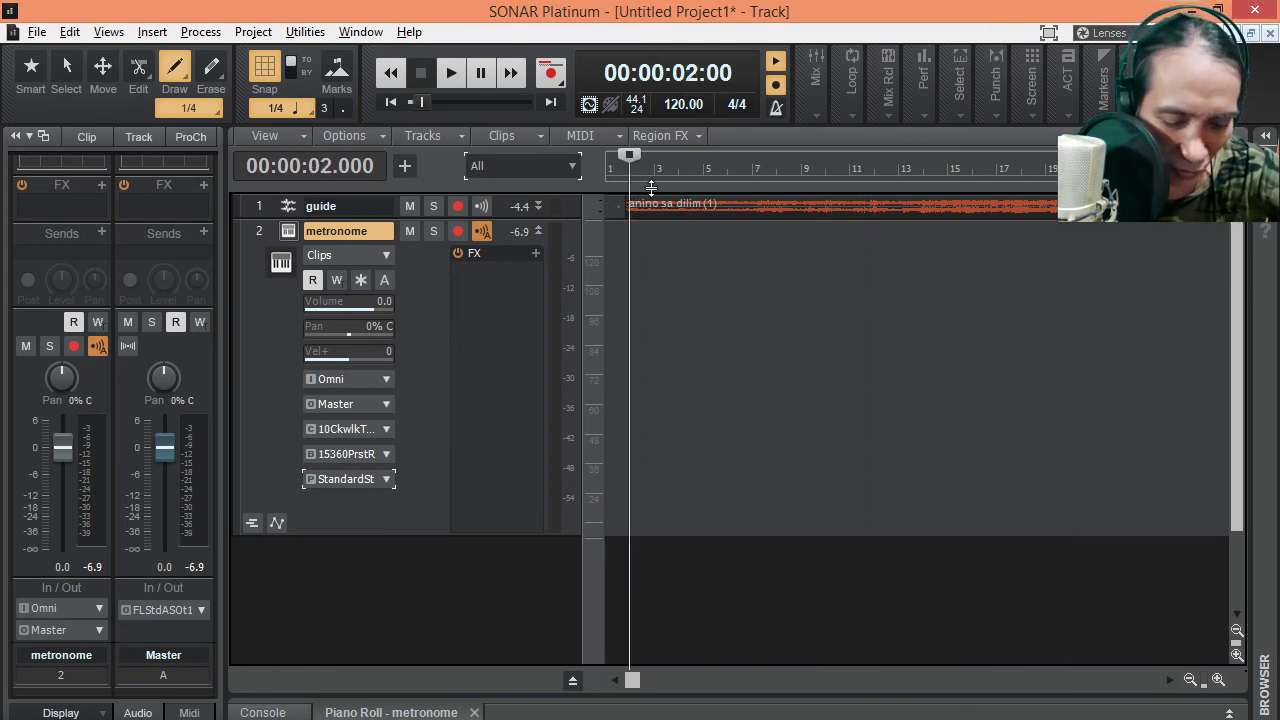
key(F11)
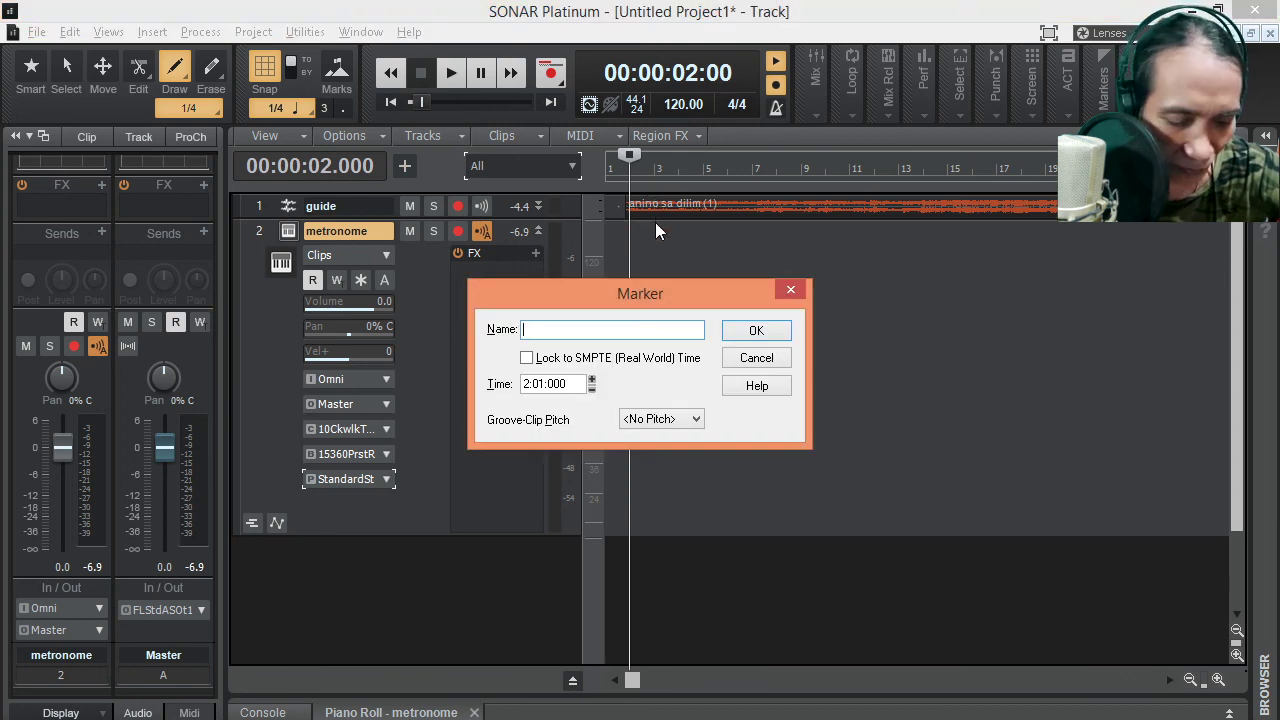
text(start)
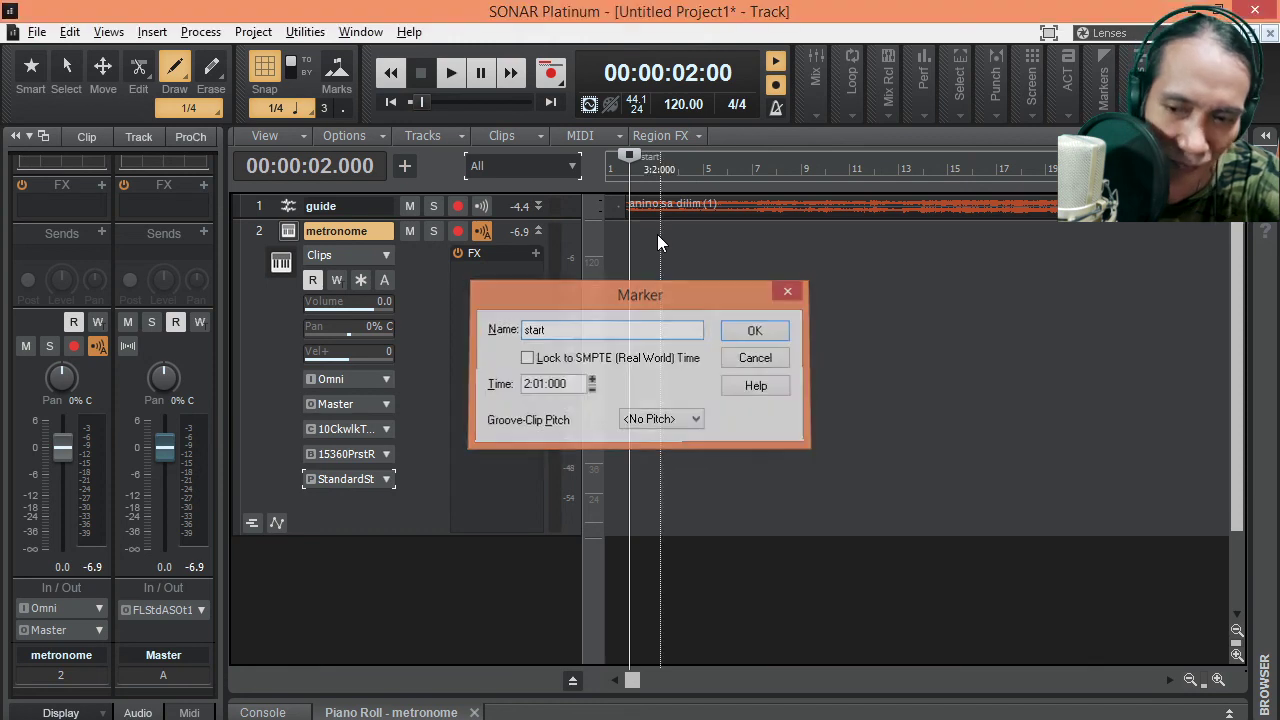
key(Return)
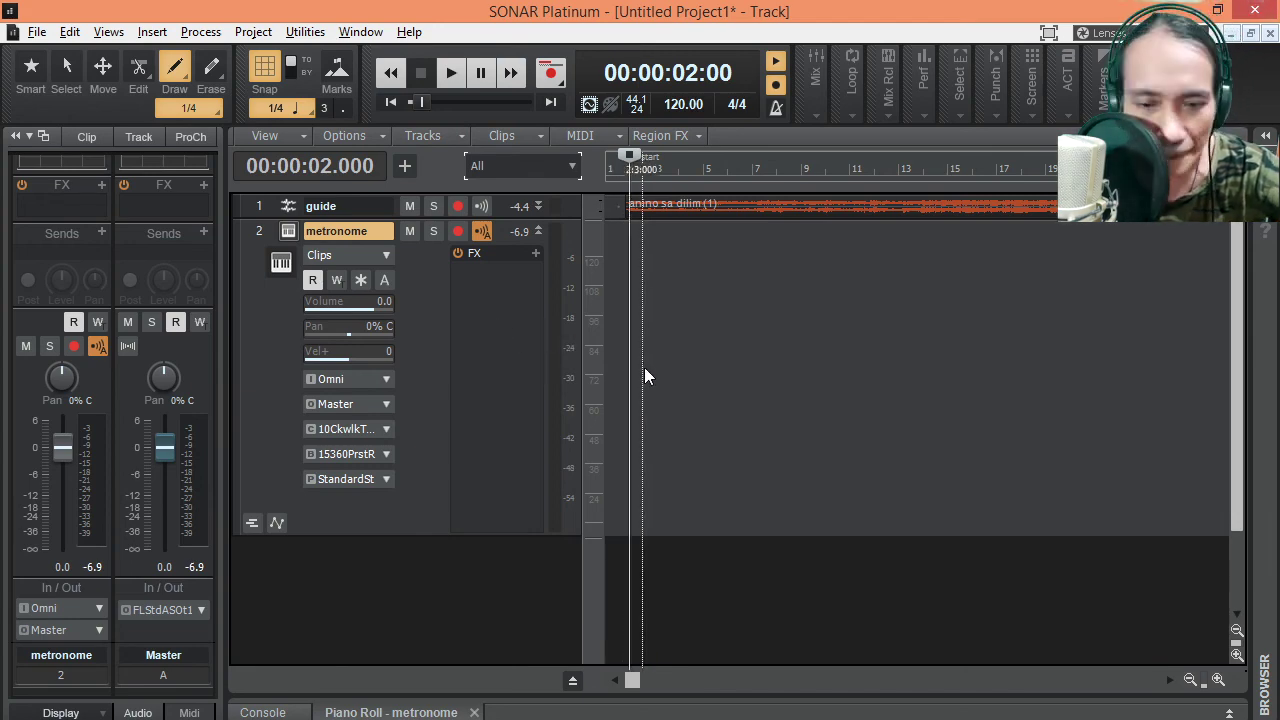
In the metronome's Piano Roll, draw quarter-note Metron Click hits from measure 1 to beat 2 of measure 15, and play them briefly
key(alt+3)
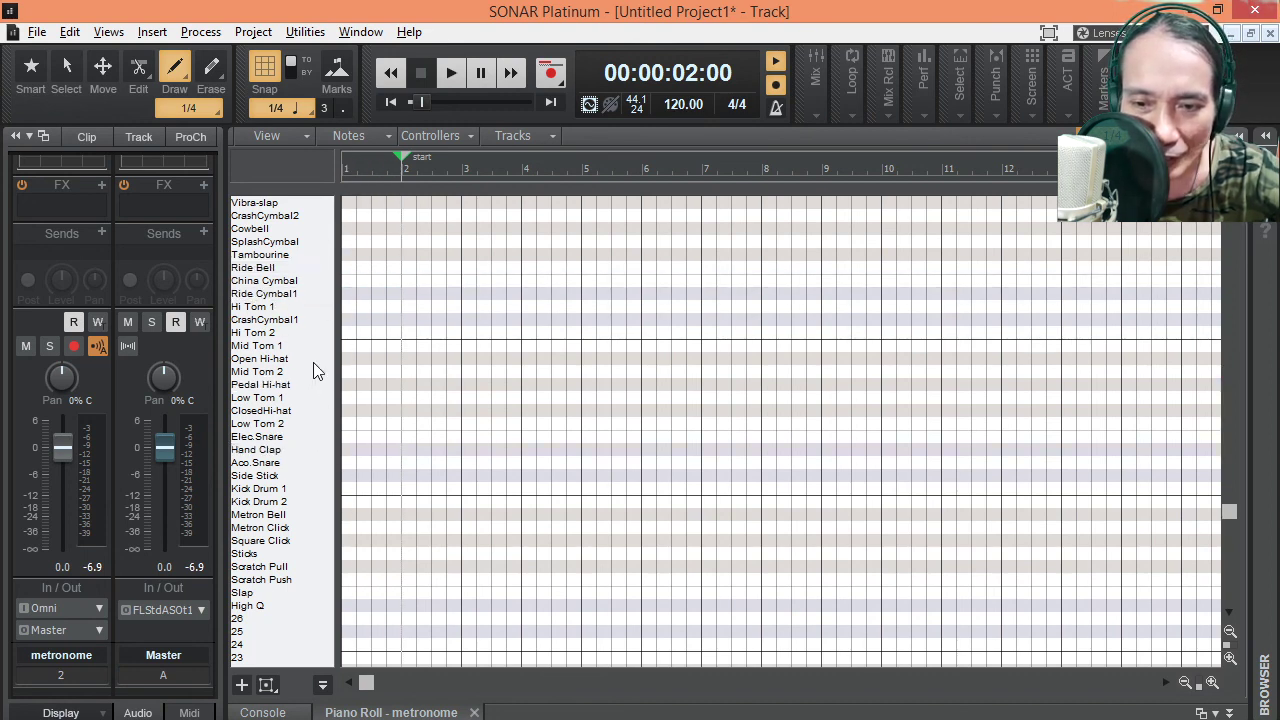
click(279, 529)
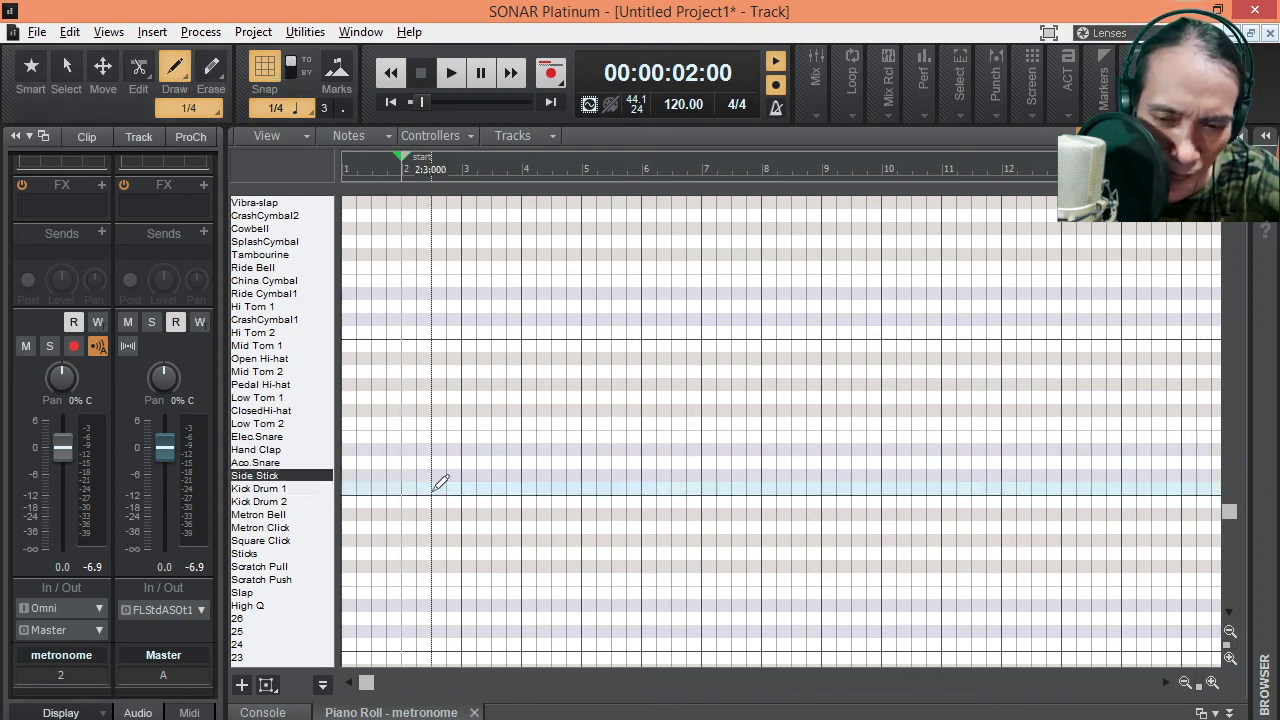
click(279, 532)
drag(348, 527, 1197, 523)
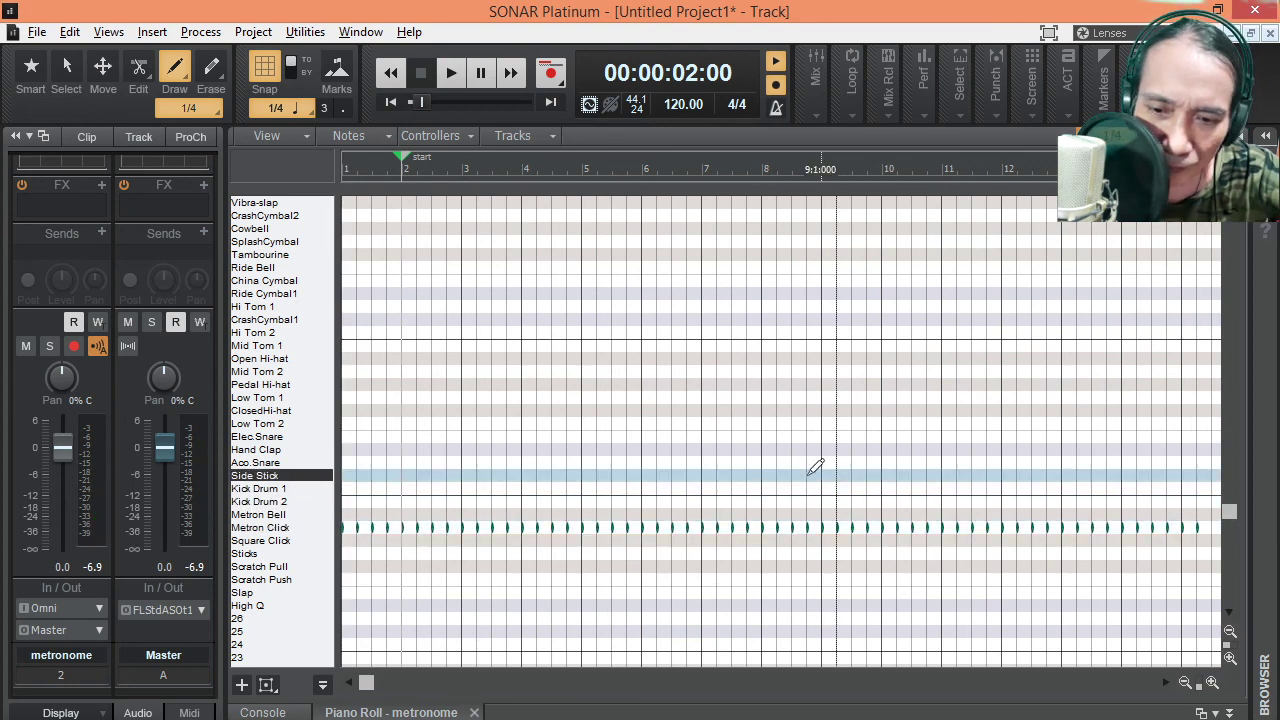
key(space)
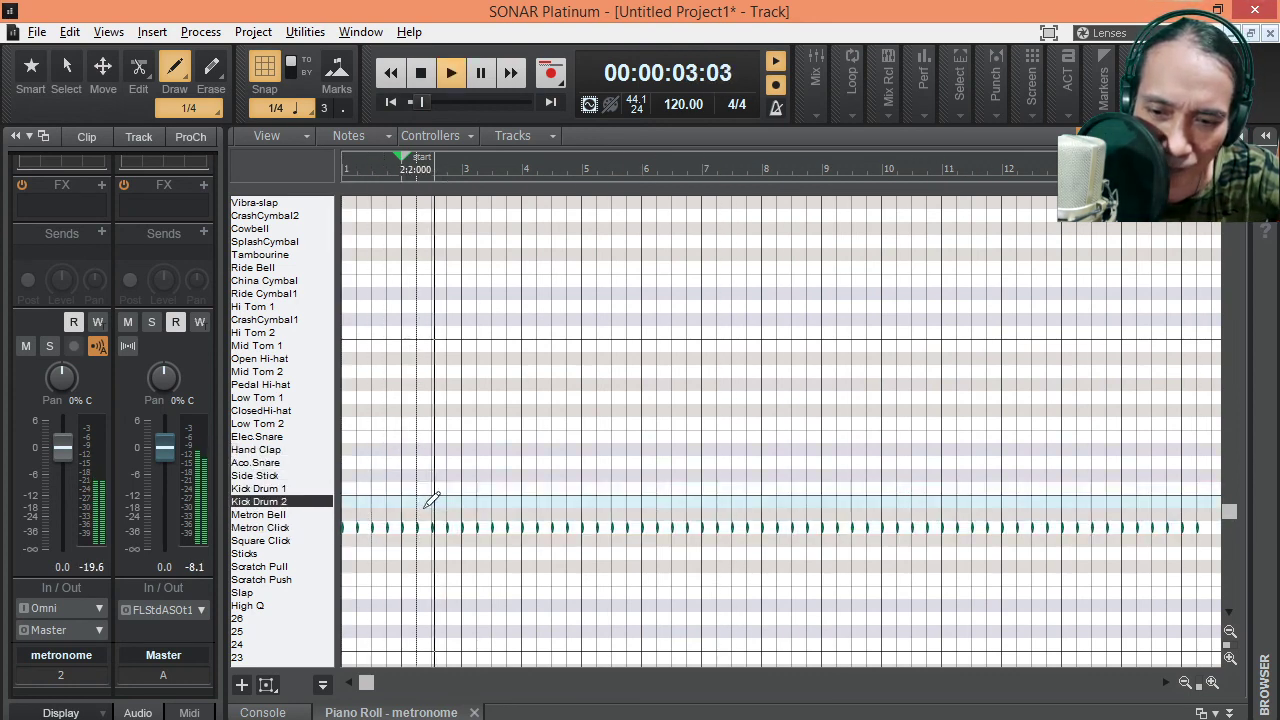
key(space)
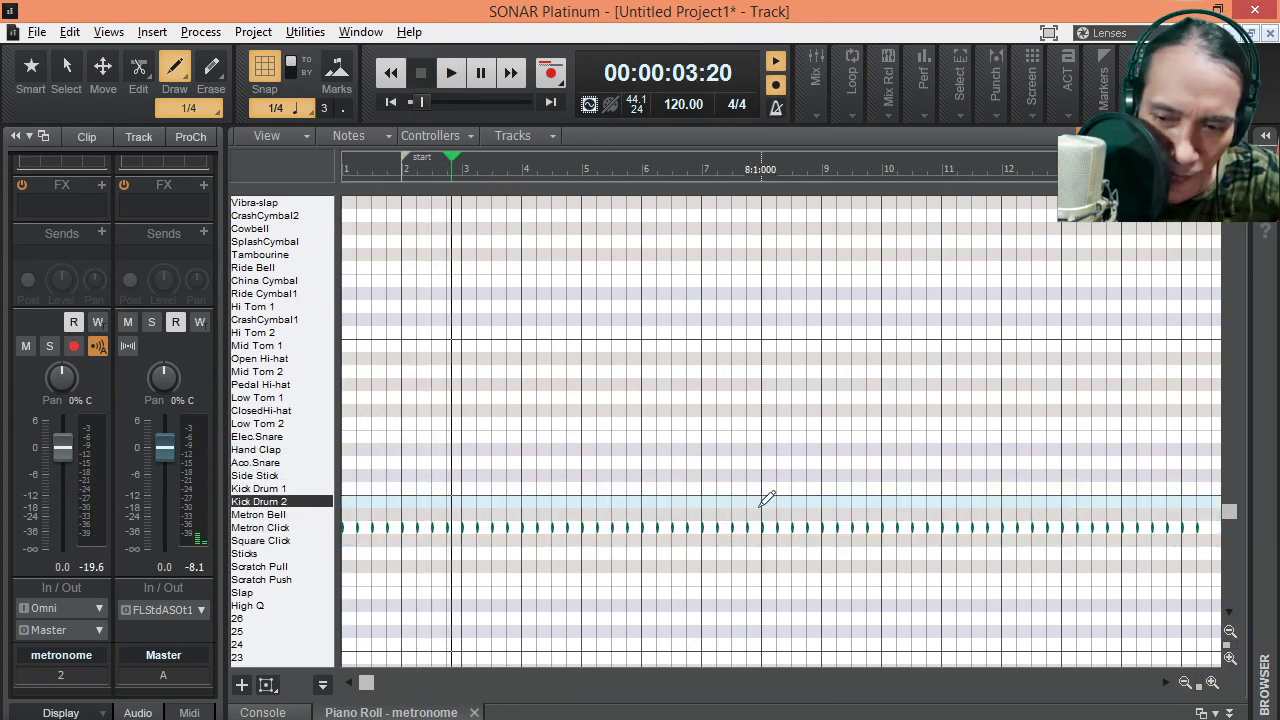
Continue the quarter-note Metron Click hits from 15:3 up to the "end" marker at measure 20
scroll(790, 485, right, 6)
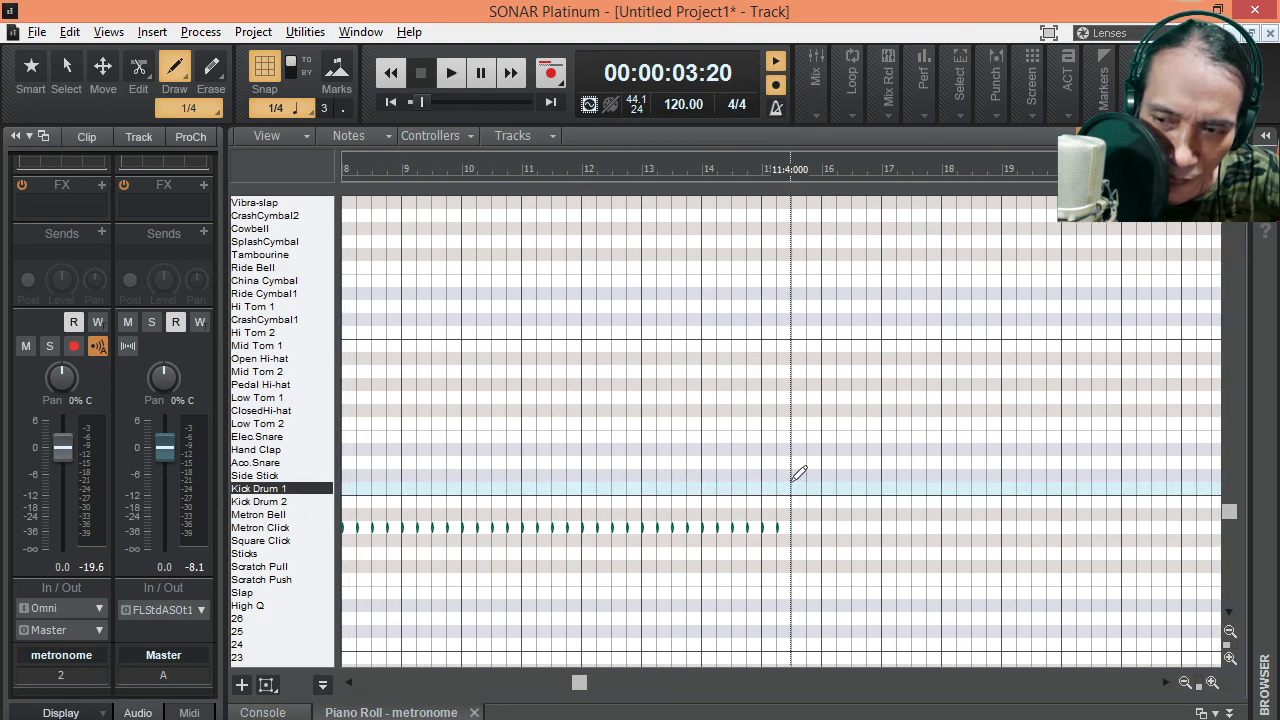
scroll(760, 480, right, 2)
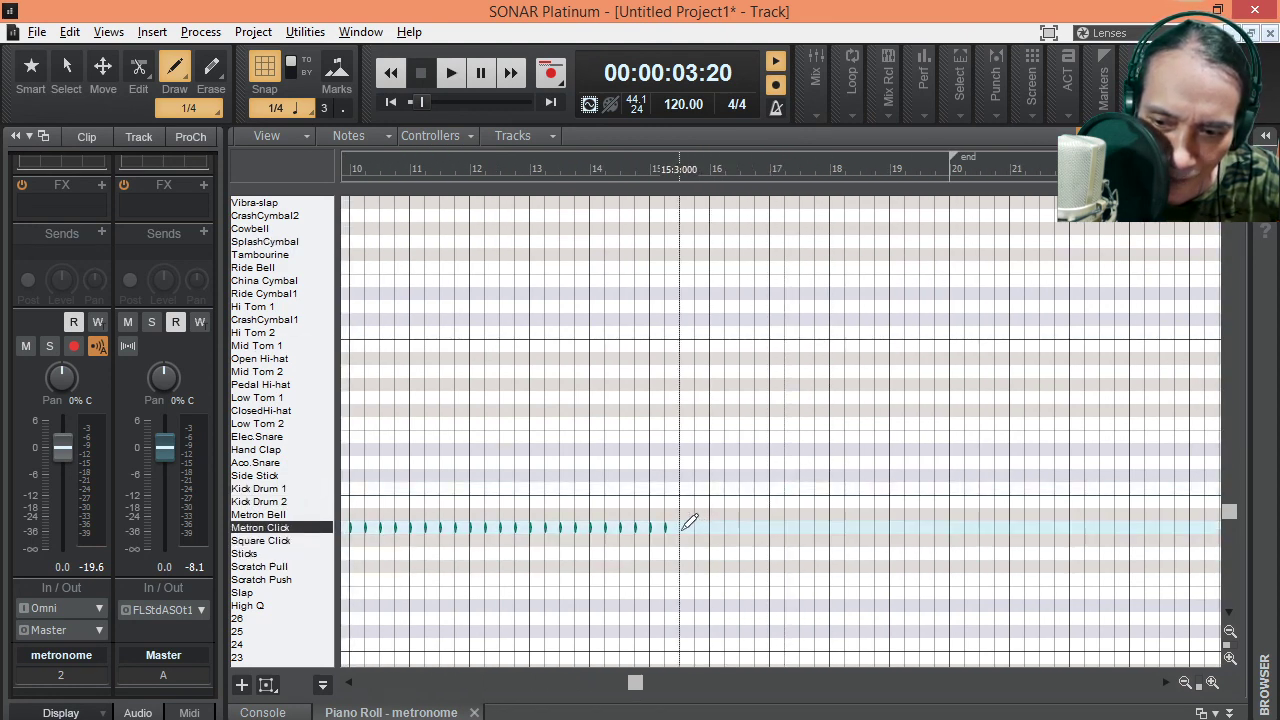
click(684, 527)
drag(684, 527, 968, 518)
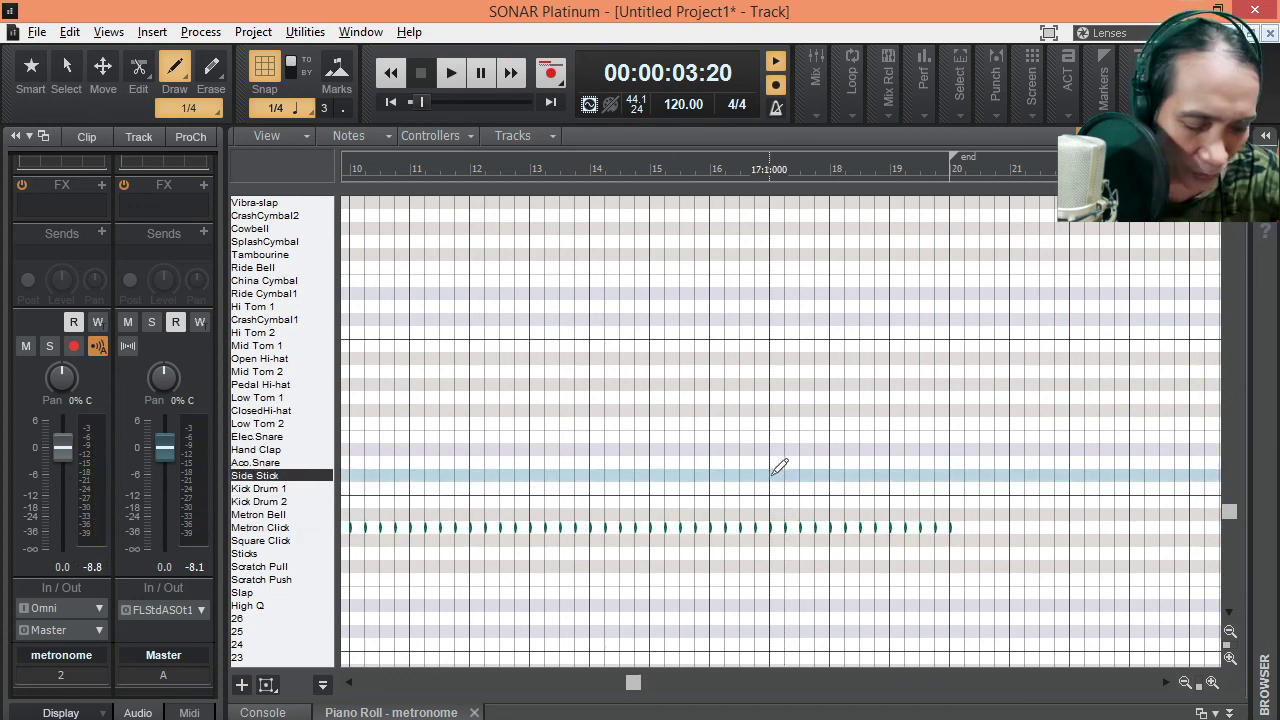
Set the Piano Roll snap resolution to Measure and draw Metron Bell hits on every downbeat from measure 1 to 14
key(w)
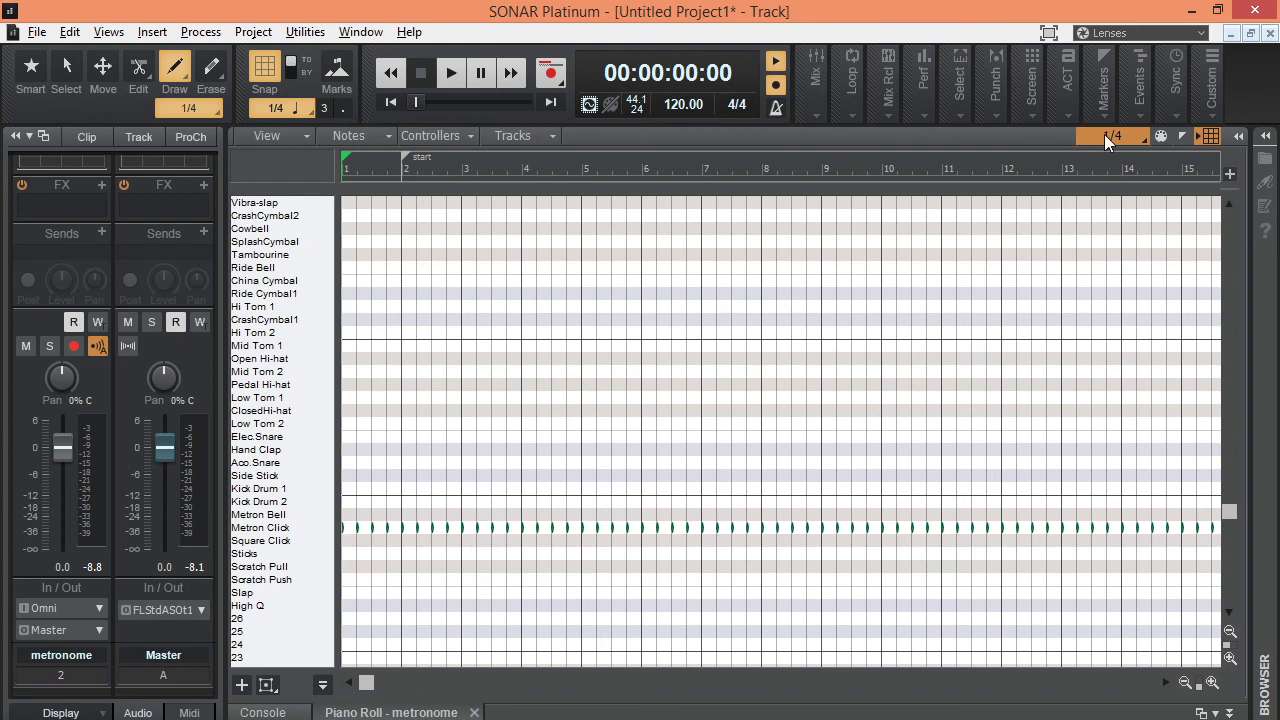
click(1104, 134)
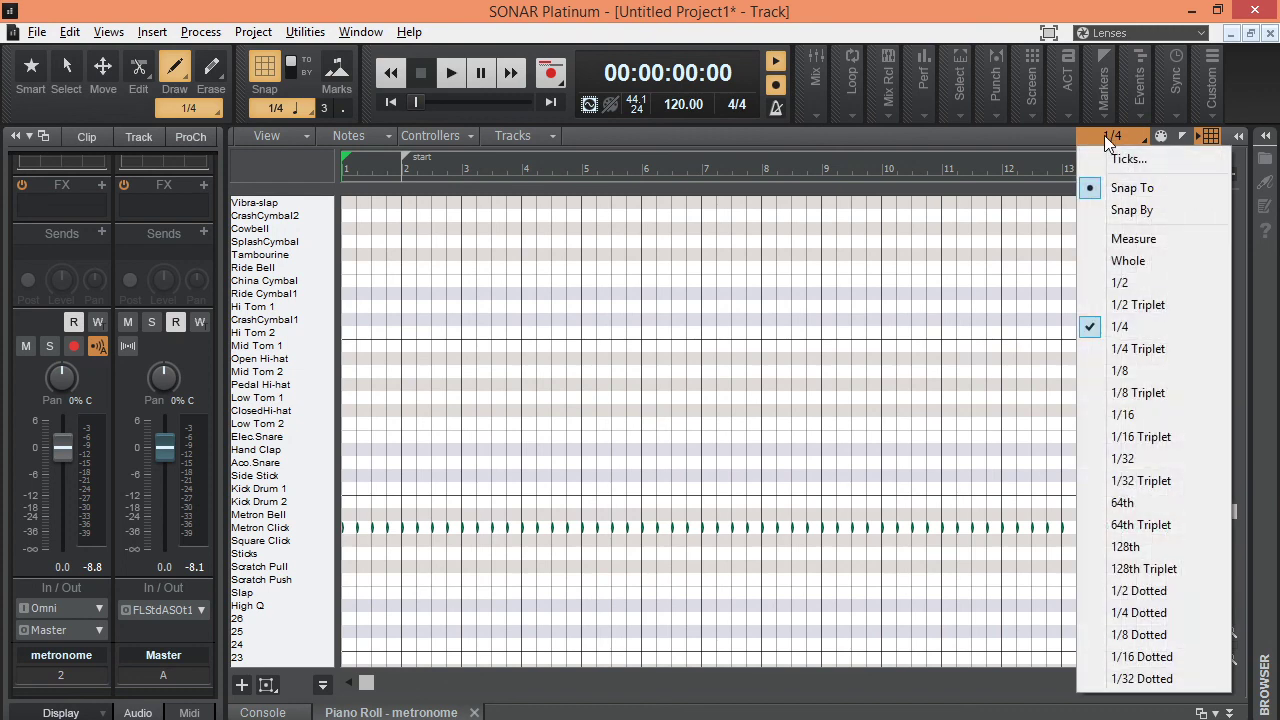
click(1108, 240)
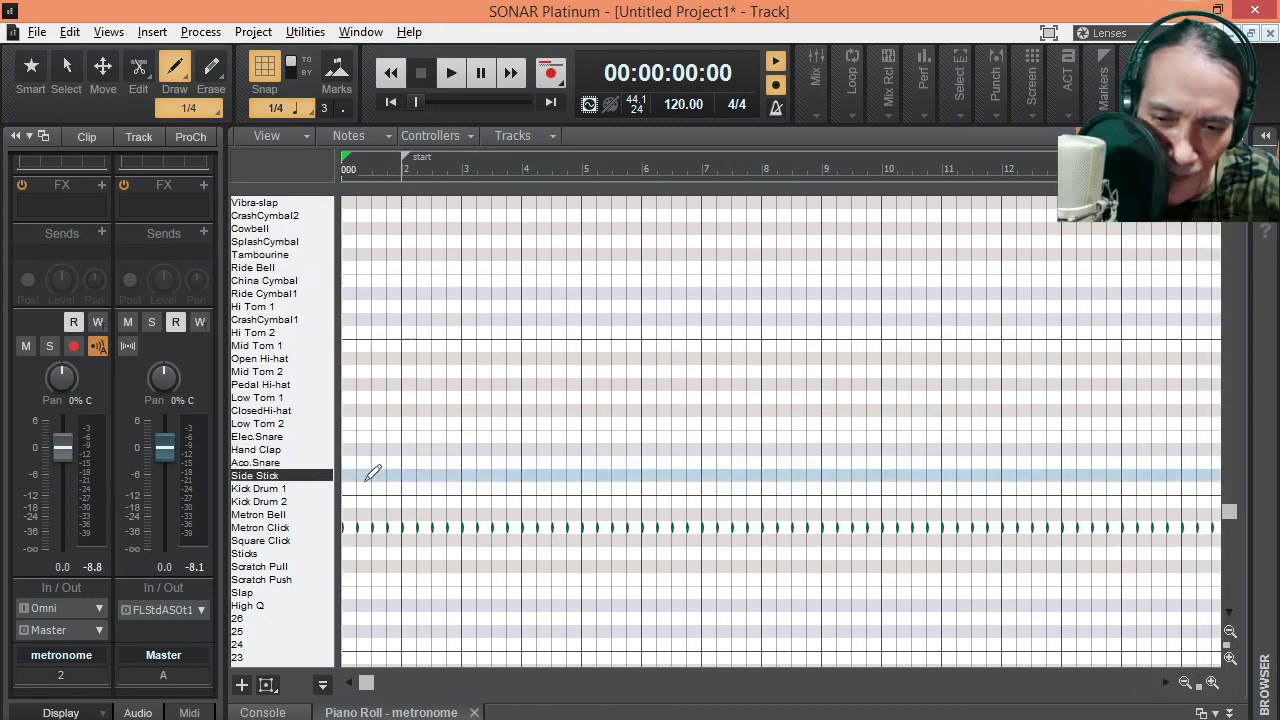
drag(346, 512, 1229, 514)
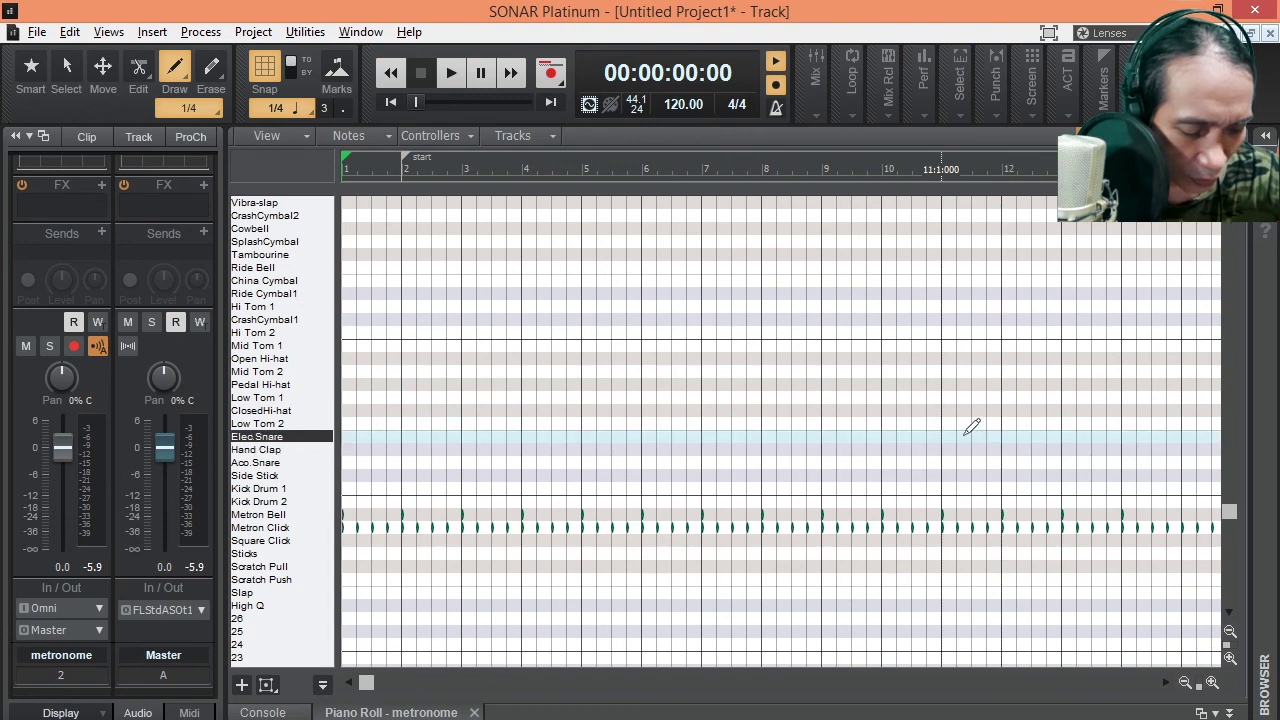
Continue the Metron Bell downbeat hits from measure 15 to the "end" marker at measure 20, and play the pattern
scroll(943, 412, right, 5)
scroll(943, 412, right, 6)
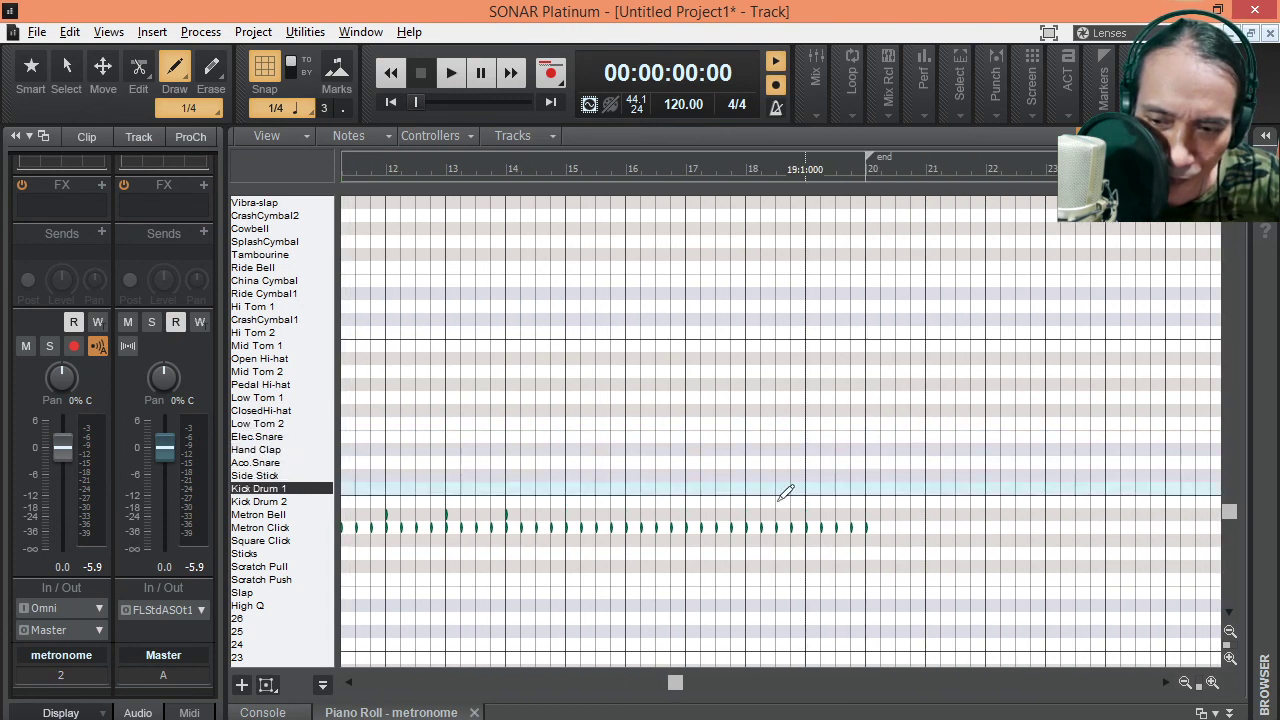
mouse_move(569, 505)
mouse_down()
mouse_move(746, 506)
mouse_move(620, 498)
mouse_move(702, 498)
mouse_move(626, 514)
mouse_move(897, 512)
mouse_up()
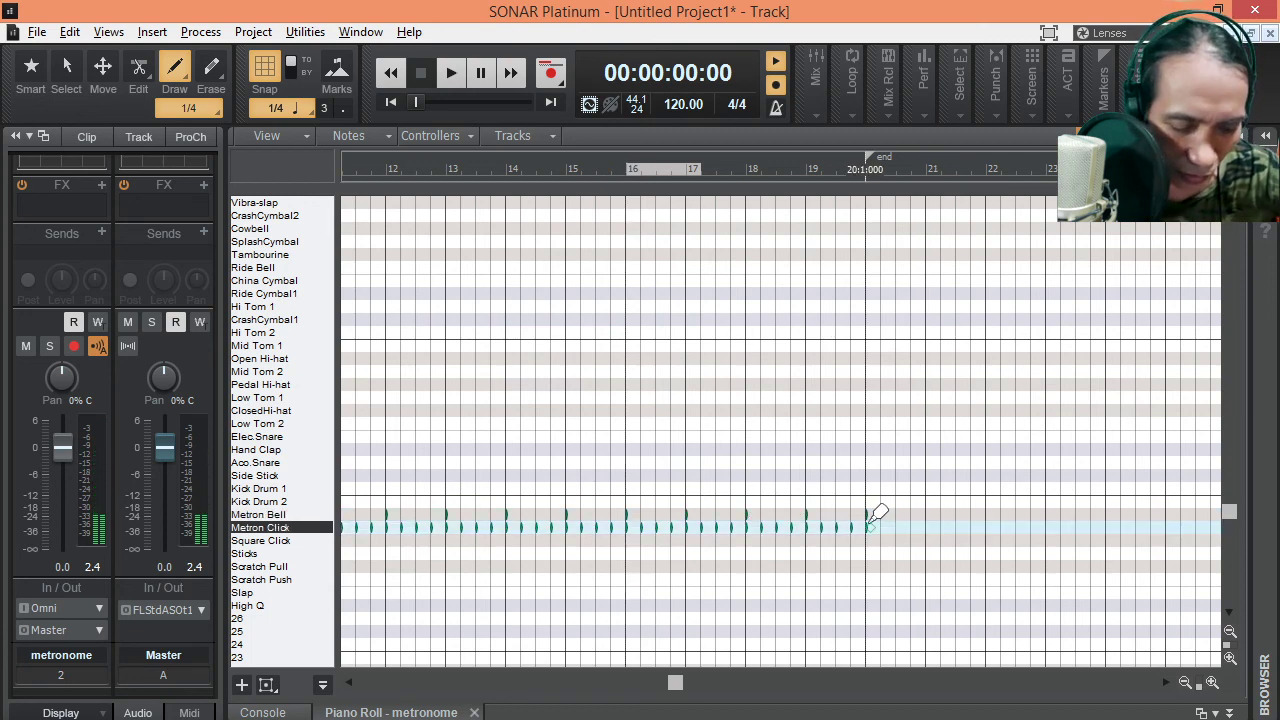
key(space)
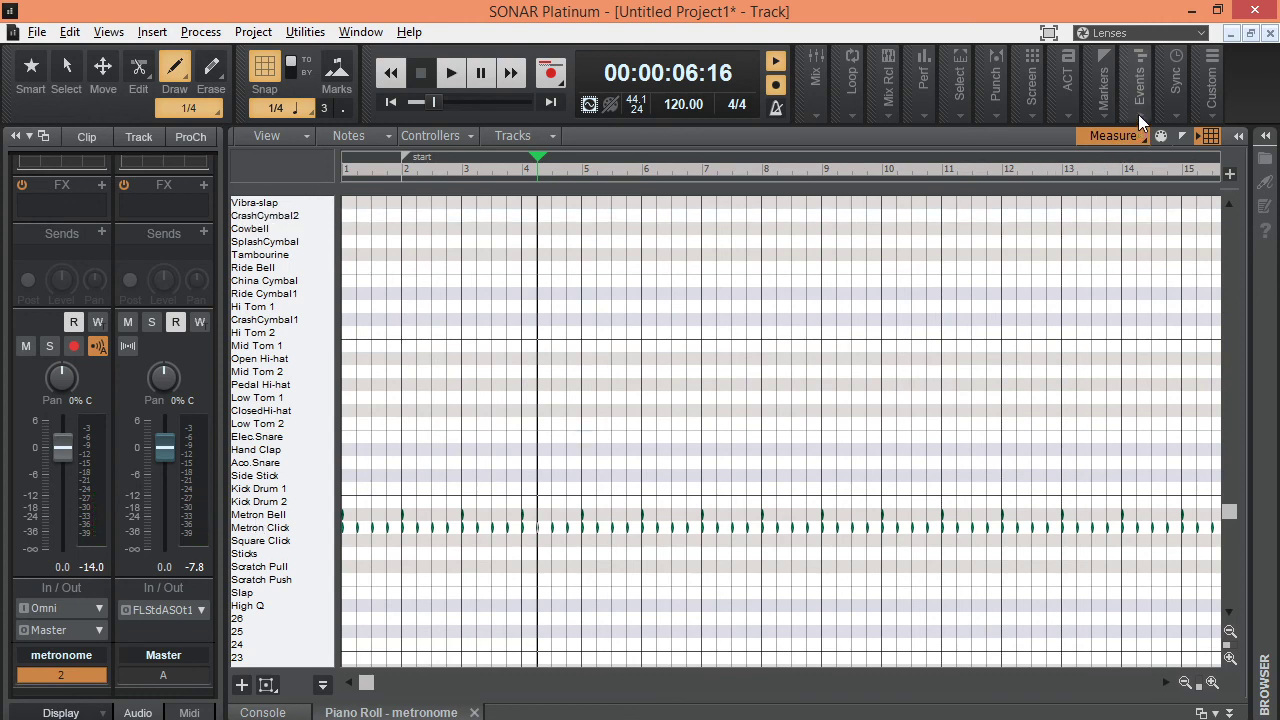
Set the velocity of the Metron Bell notes to 125 in the Event Inspector
mouse_move(1138, 114)
double_click(1135, 185)
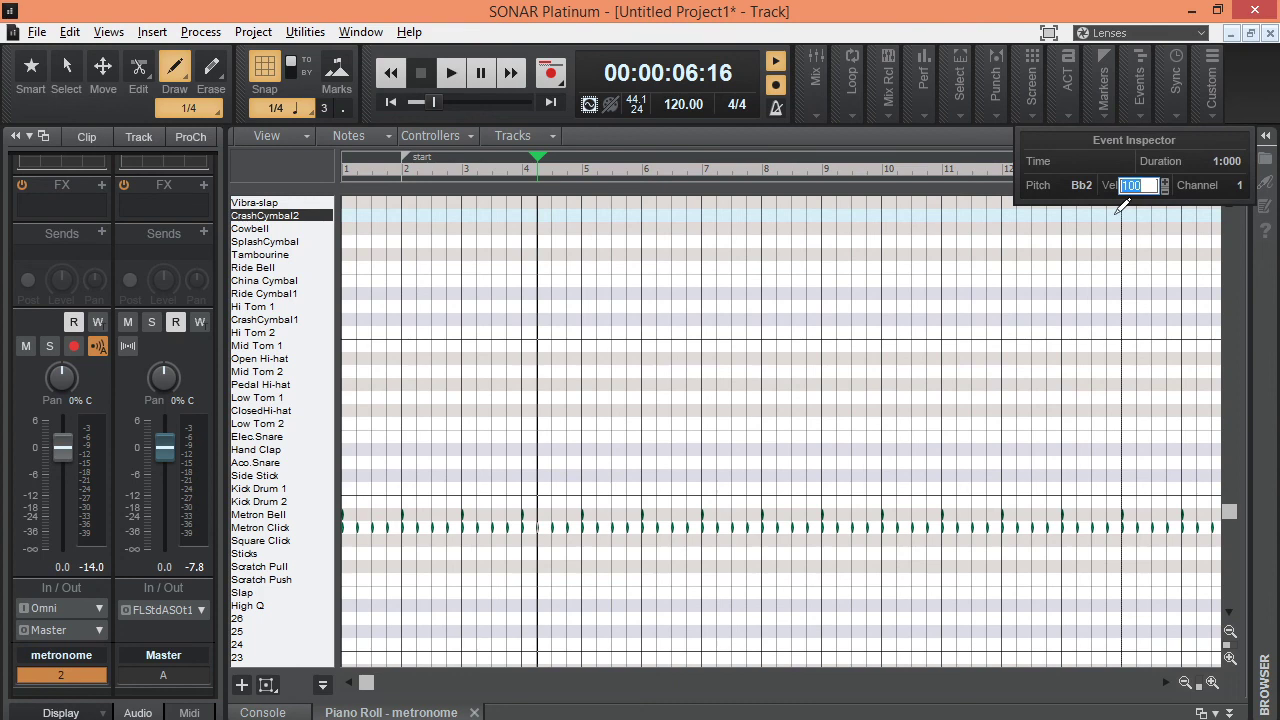
text(125)
key(Return)
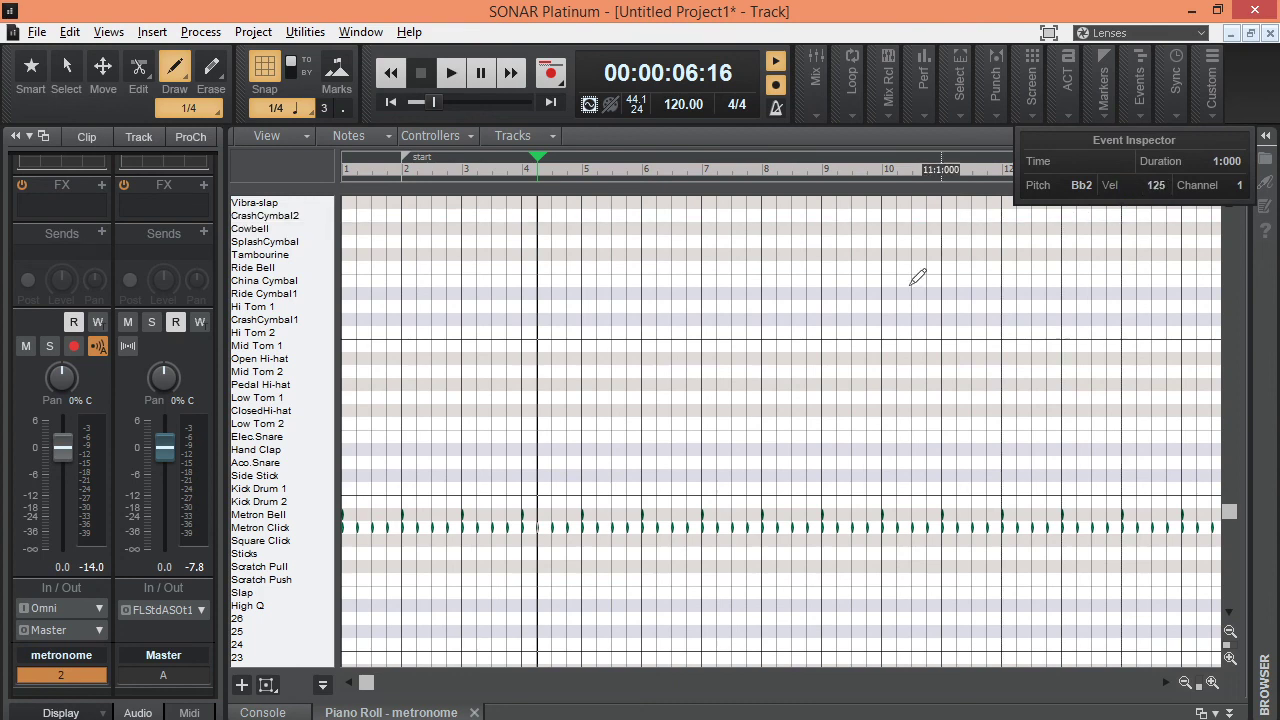
Select all Metron Click notes and set their velocity to 110
click(284, 529)
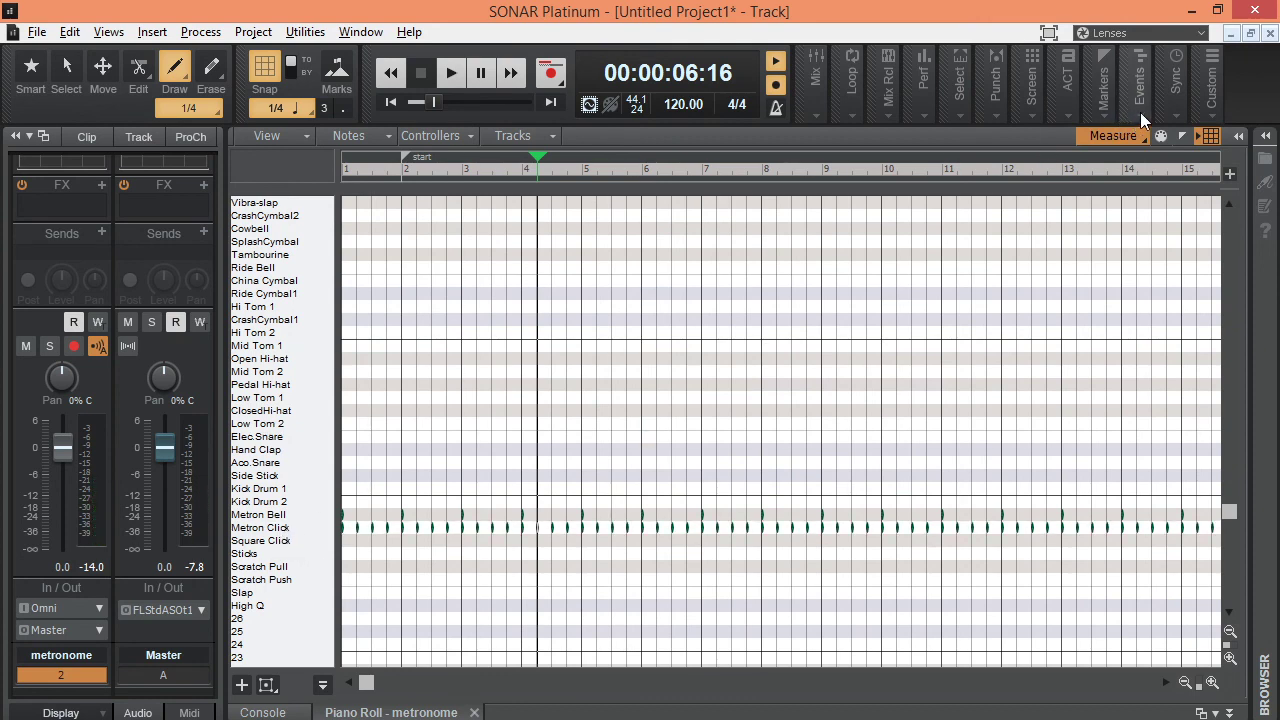
mouse_move(1143, 114)
click(1132, 185)
text(110)
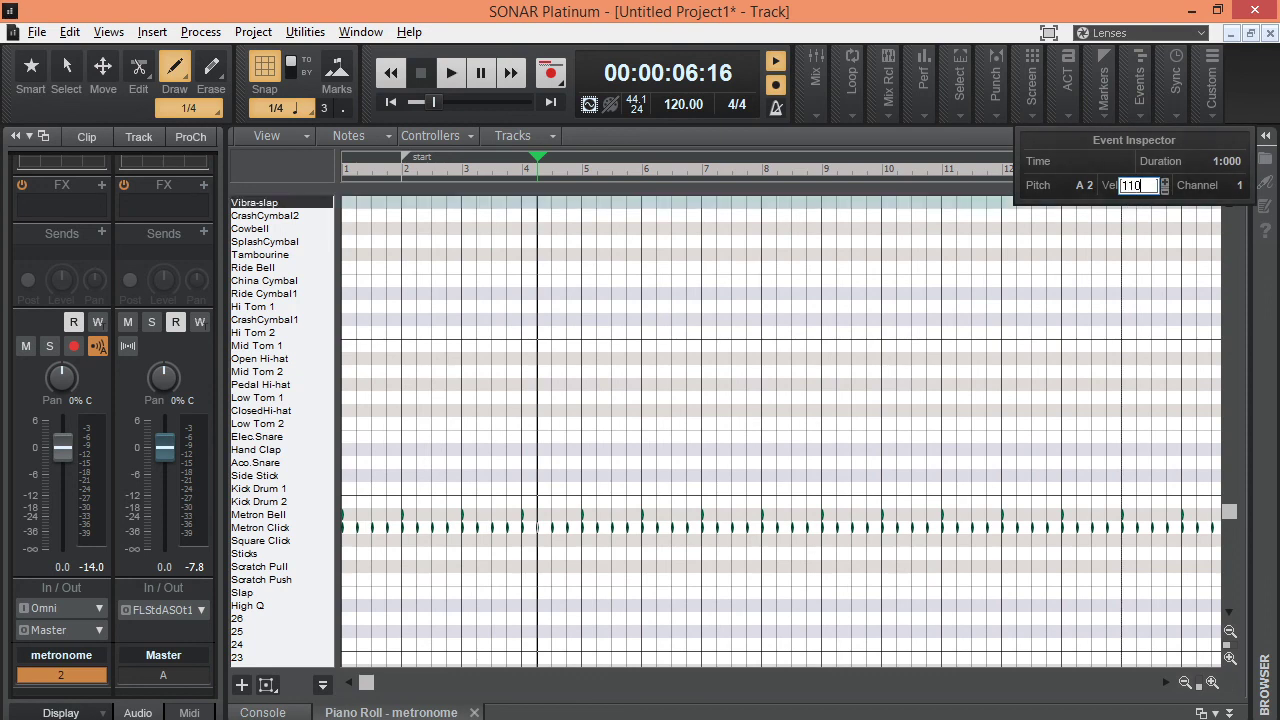
key(Return)
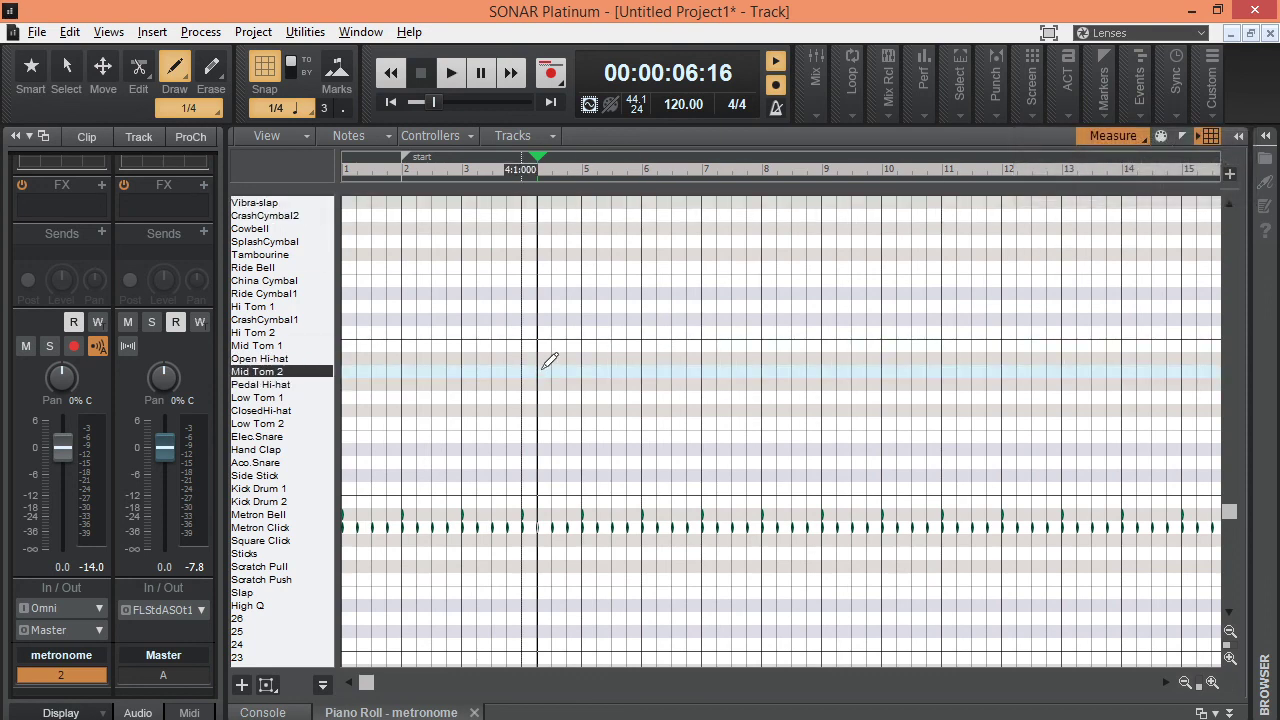
Play the metronome pattern with the guide audio from the beginning for several measures, and stop playback
key(w)
key(space)
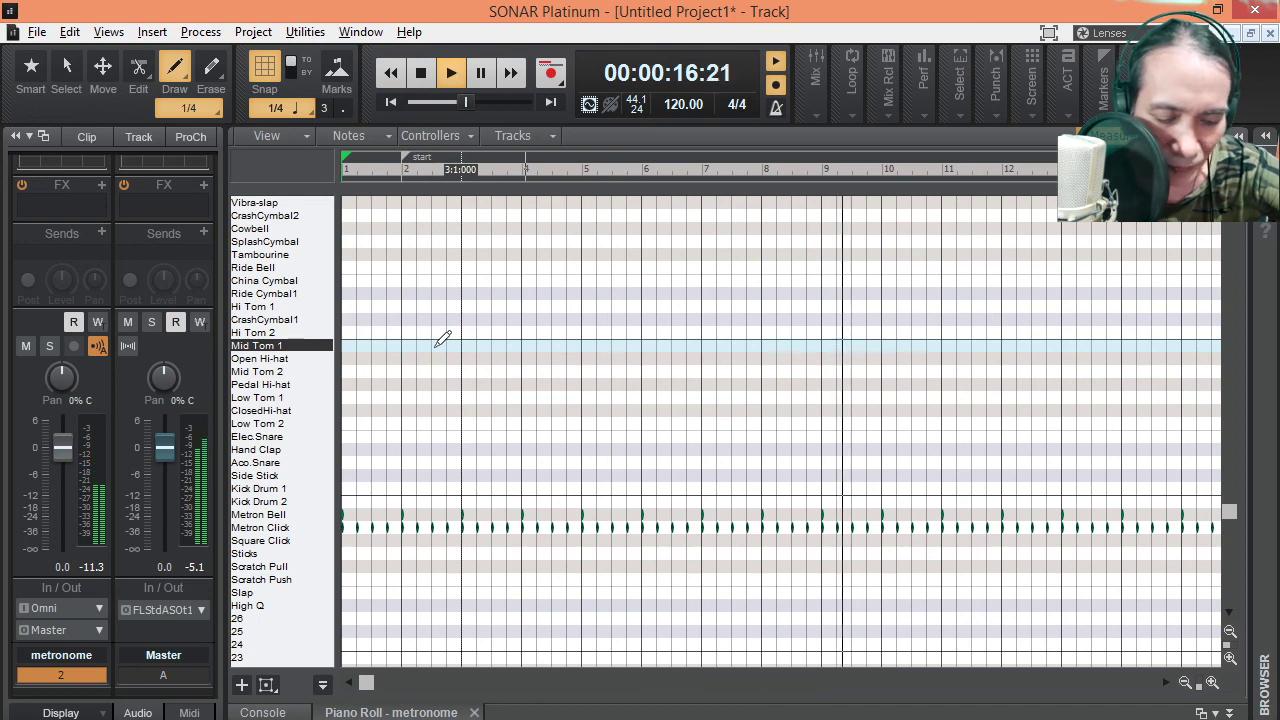
key(space)
Return to the Track view, collapse the metronome track and rewind the project to the beginning
key(d)
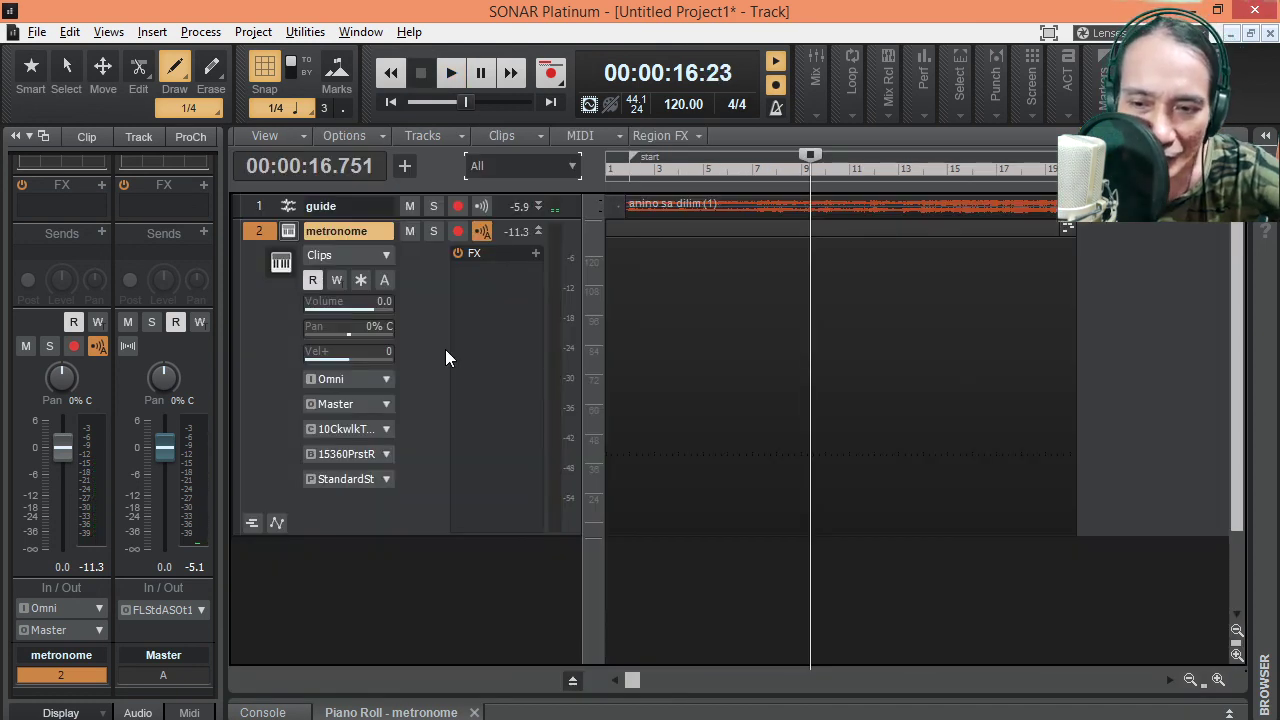
click(536, 229)
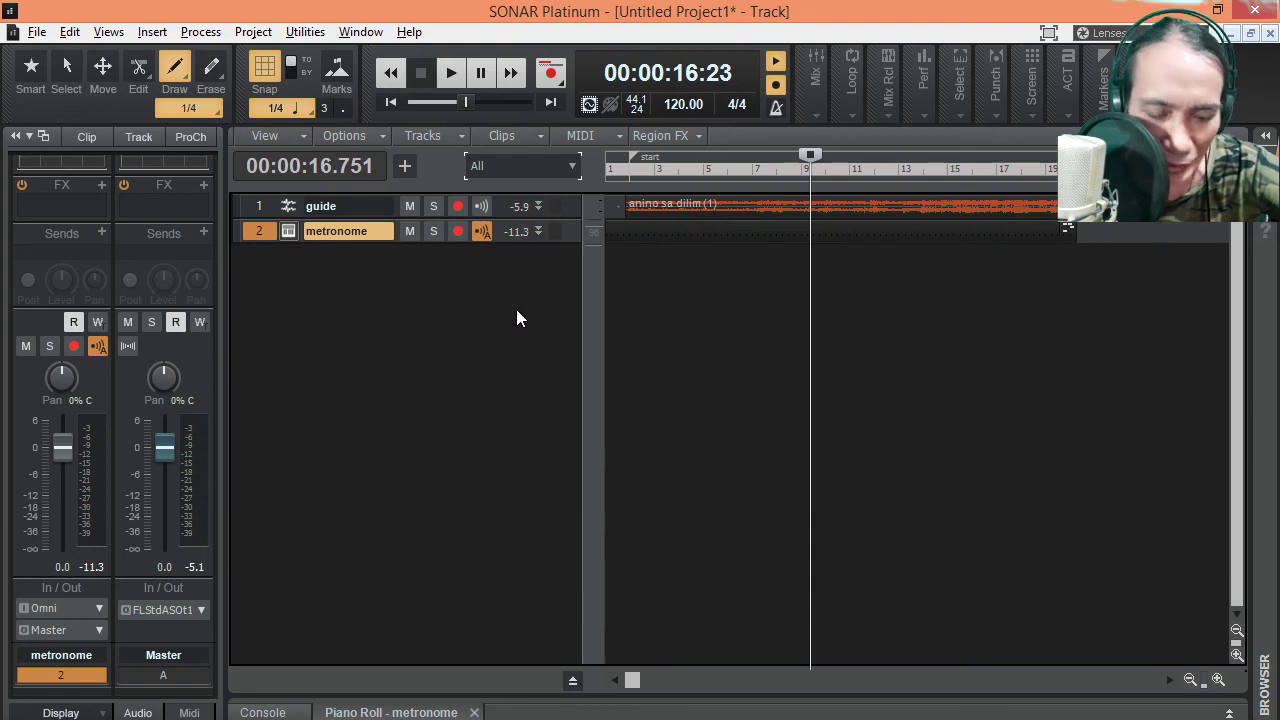
key(w)
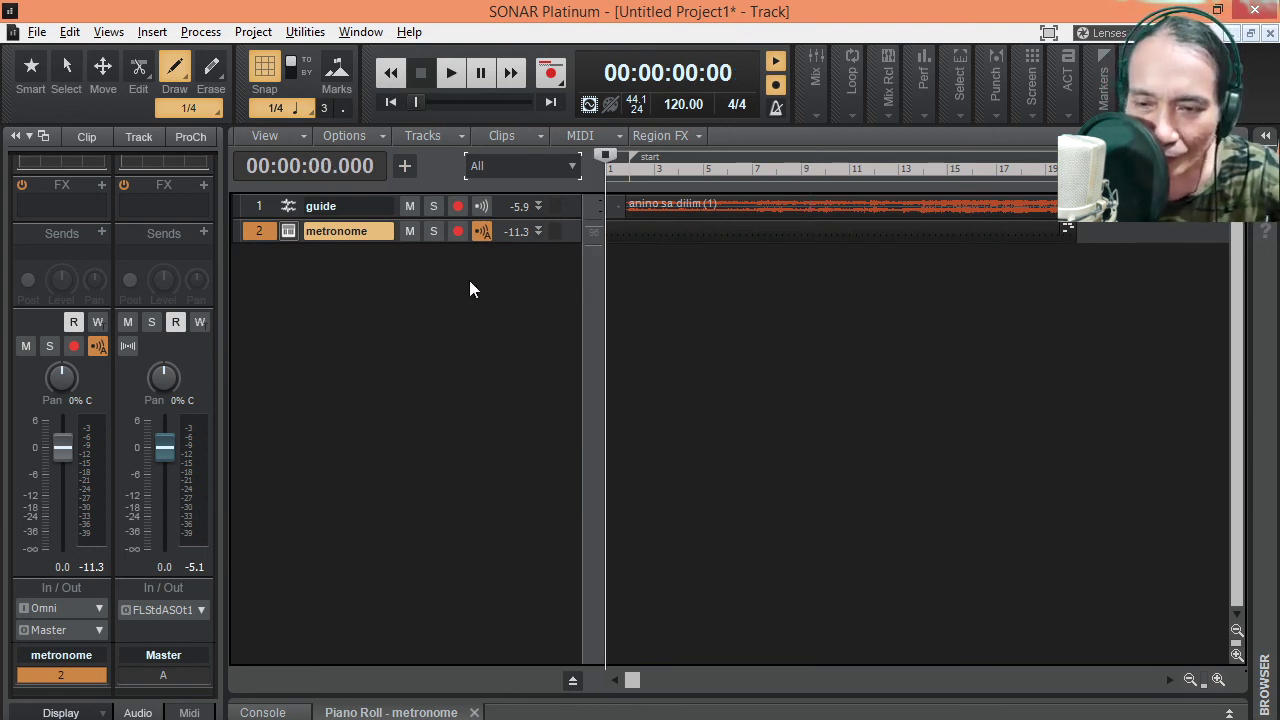
Expand the guide and metronome tracks and reduce their heights so both fit in the Track view
click(538, 206)
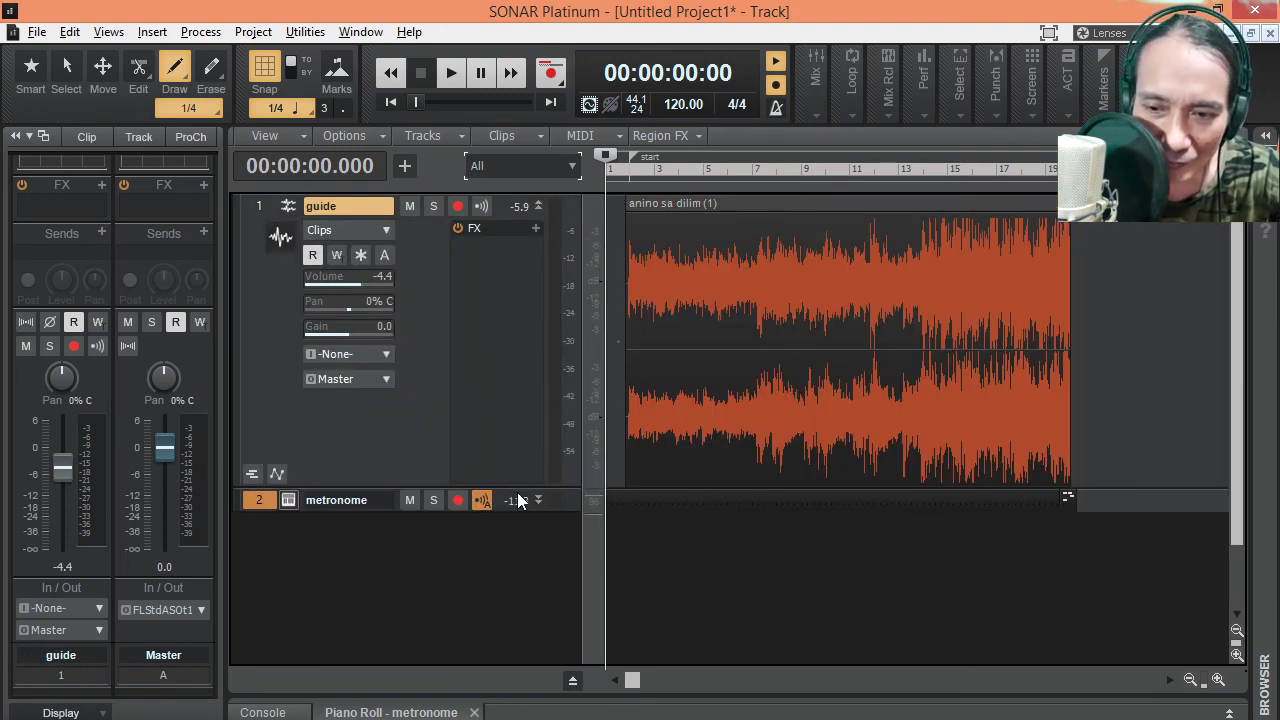
drag(517, 492, 517, 395)
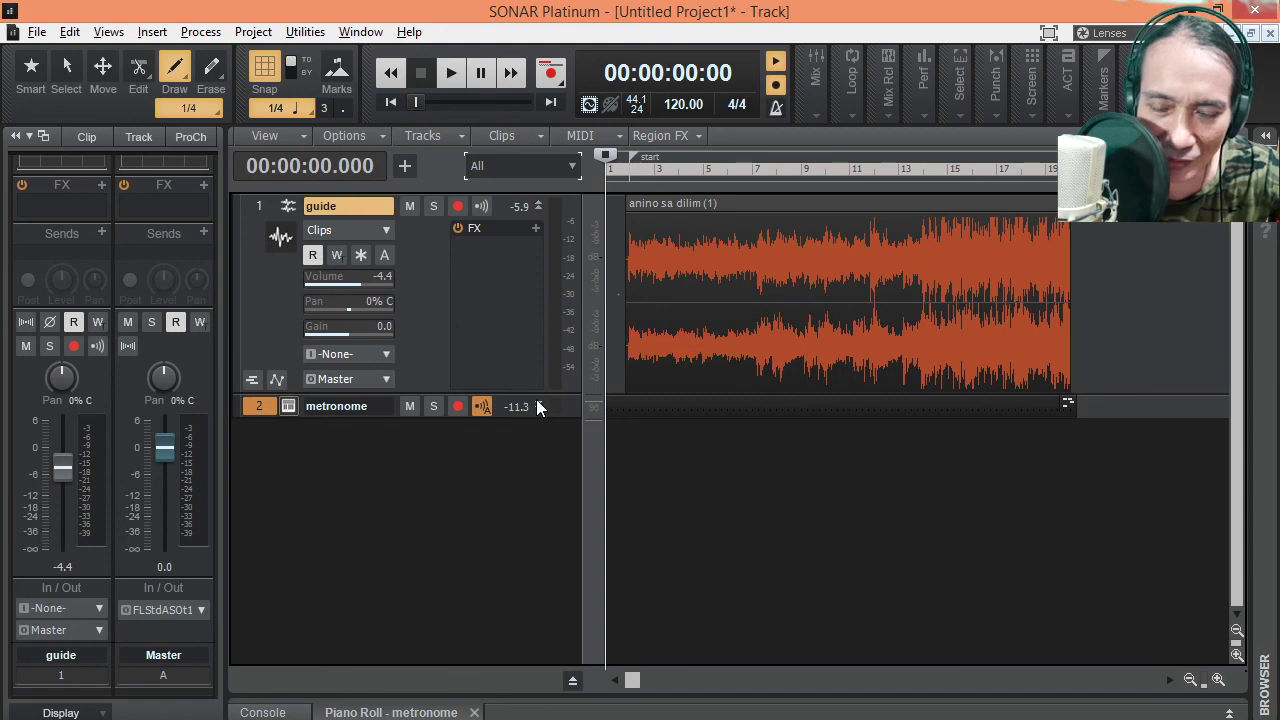
click(537, 403)
scroll(517, 395, down, 3)
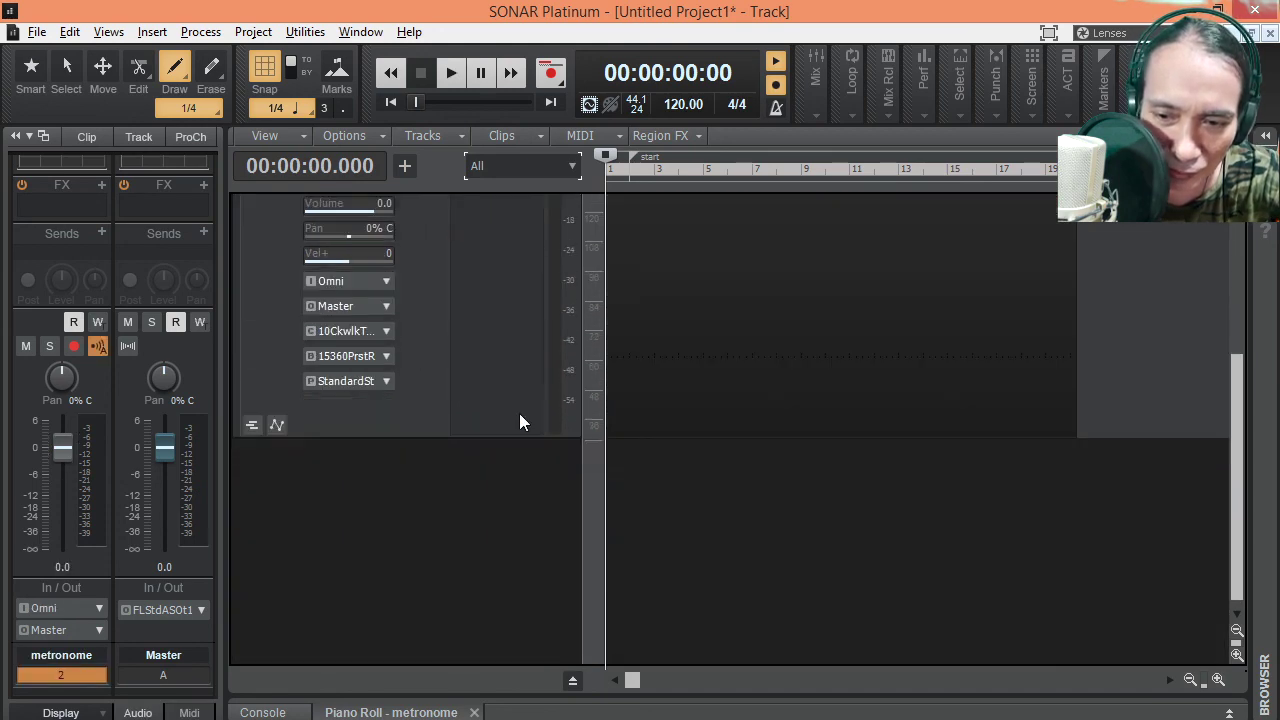
drag(520, 436, 514, 349)
scroll(517, 373, up, 3)
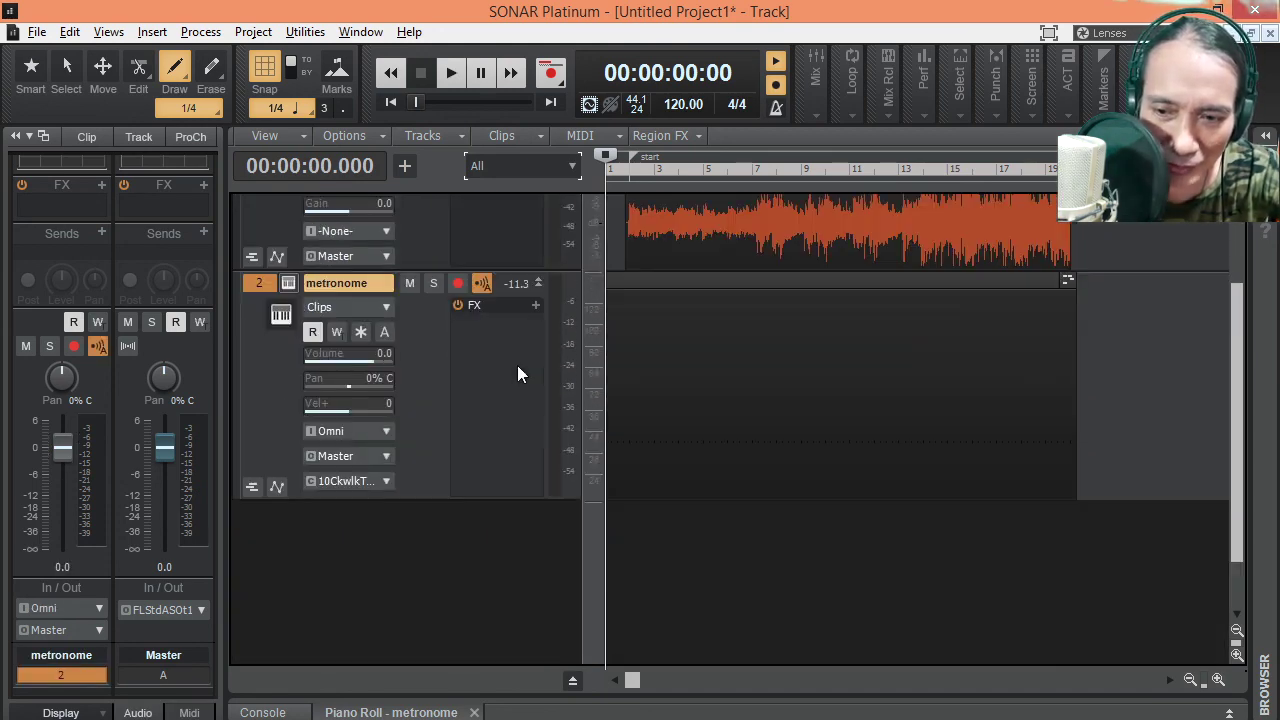
scroll(480, 287, up, 3)
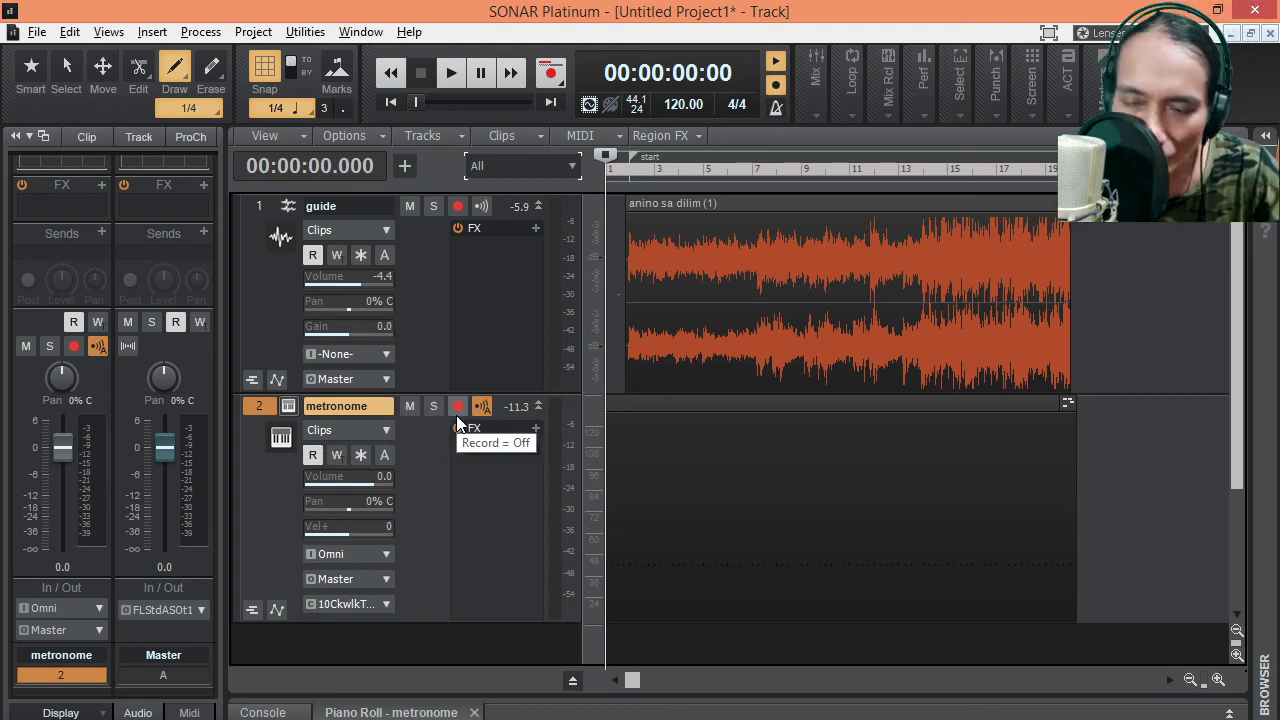
Show the Console at full height and display the In/Out module on its strips
key(alt+2)
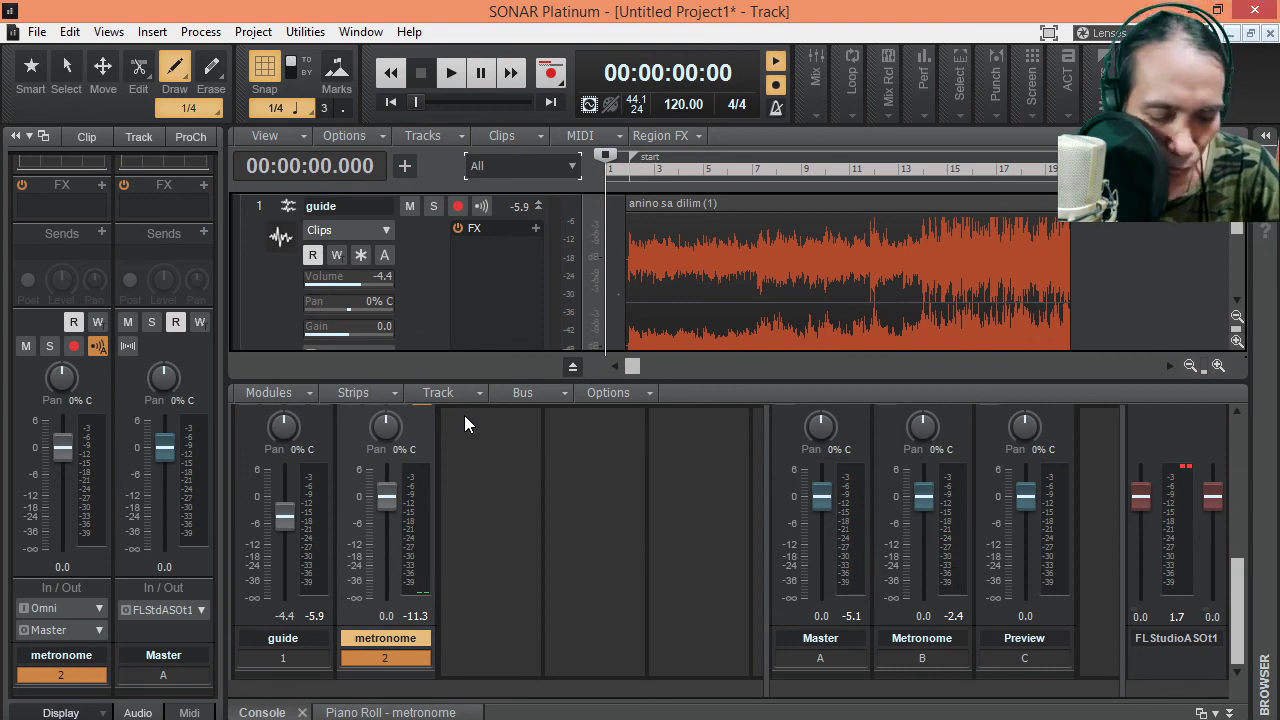
key(shift+d)
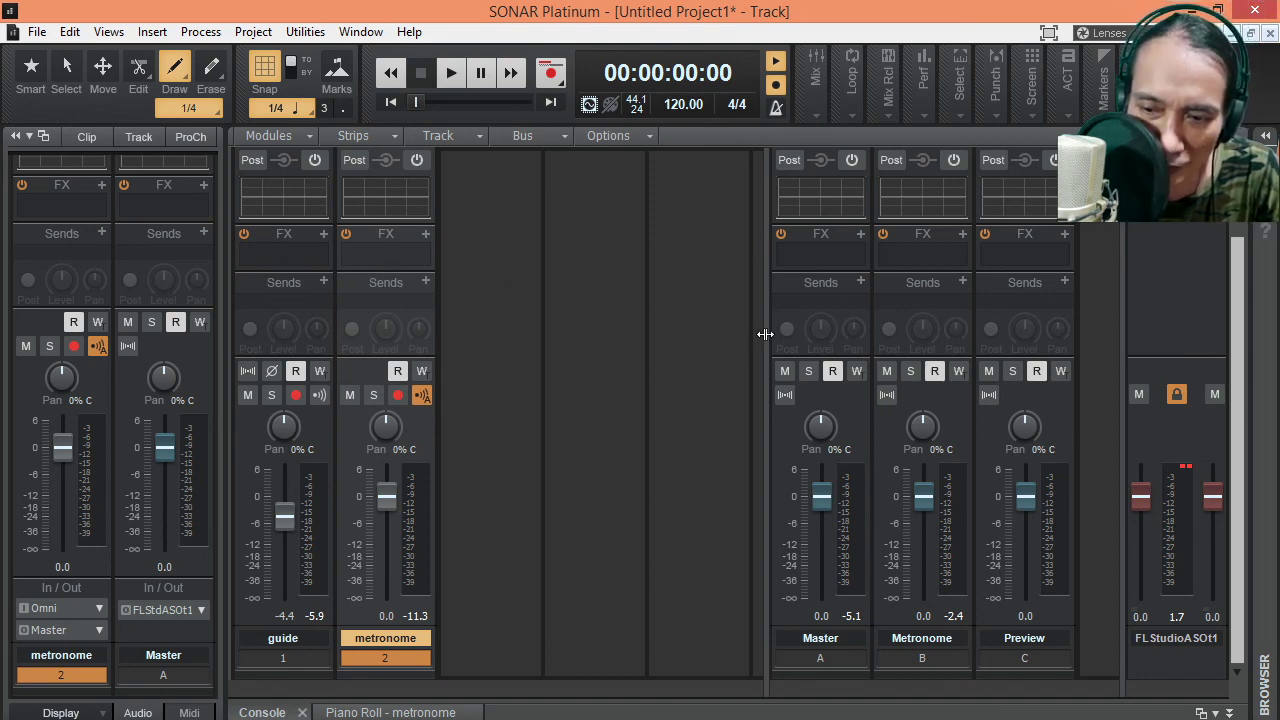
drag(765, 333, 712, 334)
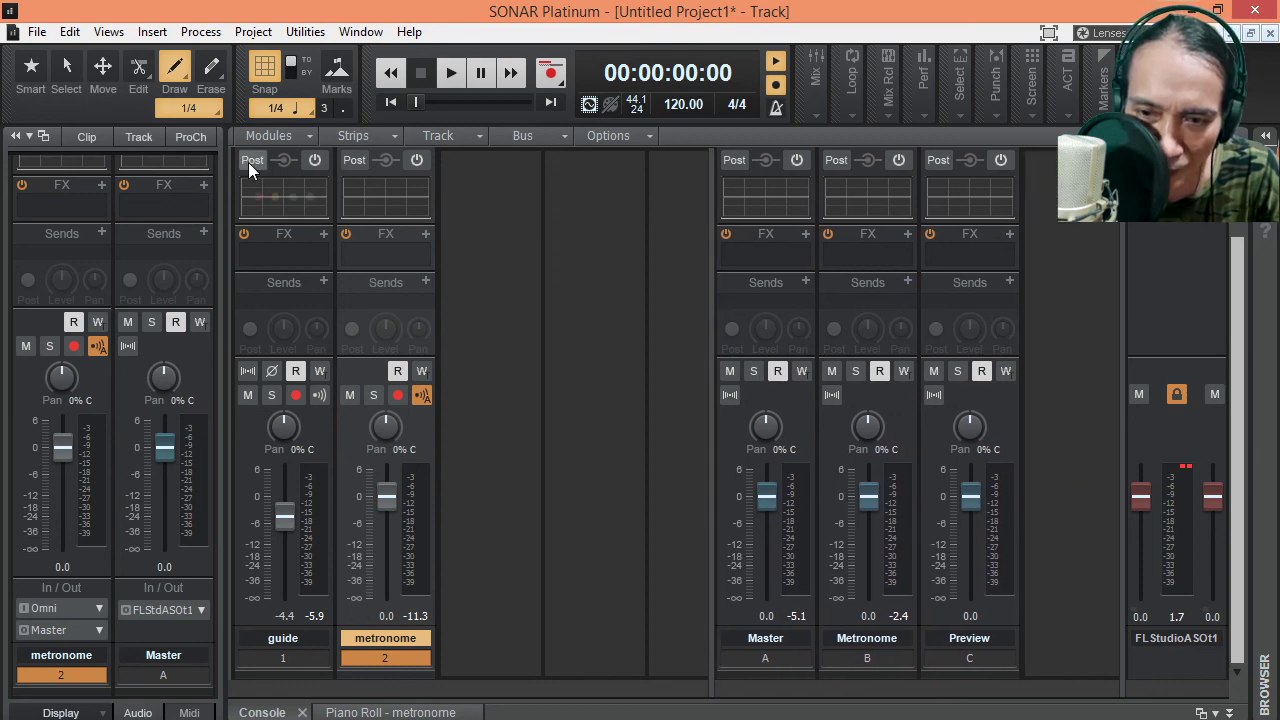
click(305, 139)
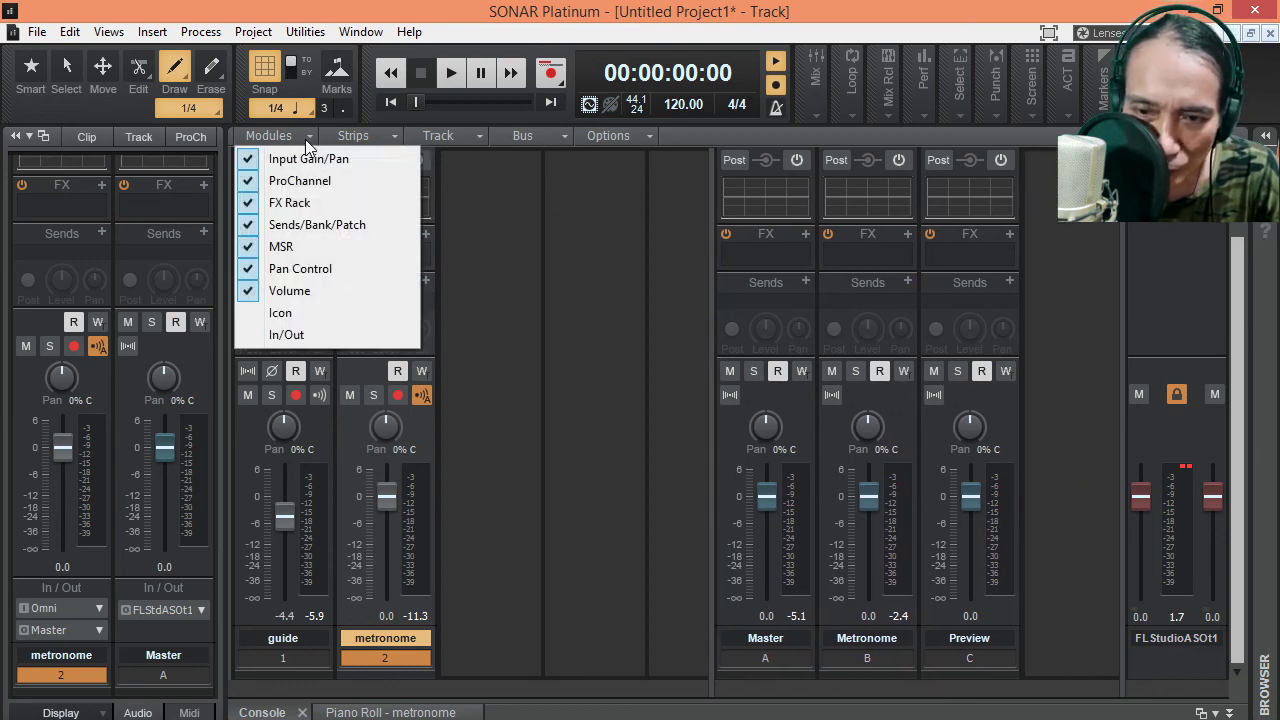
click(271, 336)
Try narrowing all the Console strips, and widen them all again
click(393, 140)
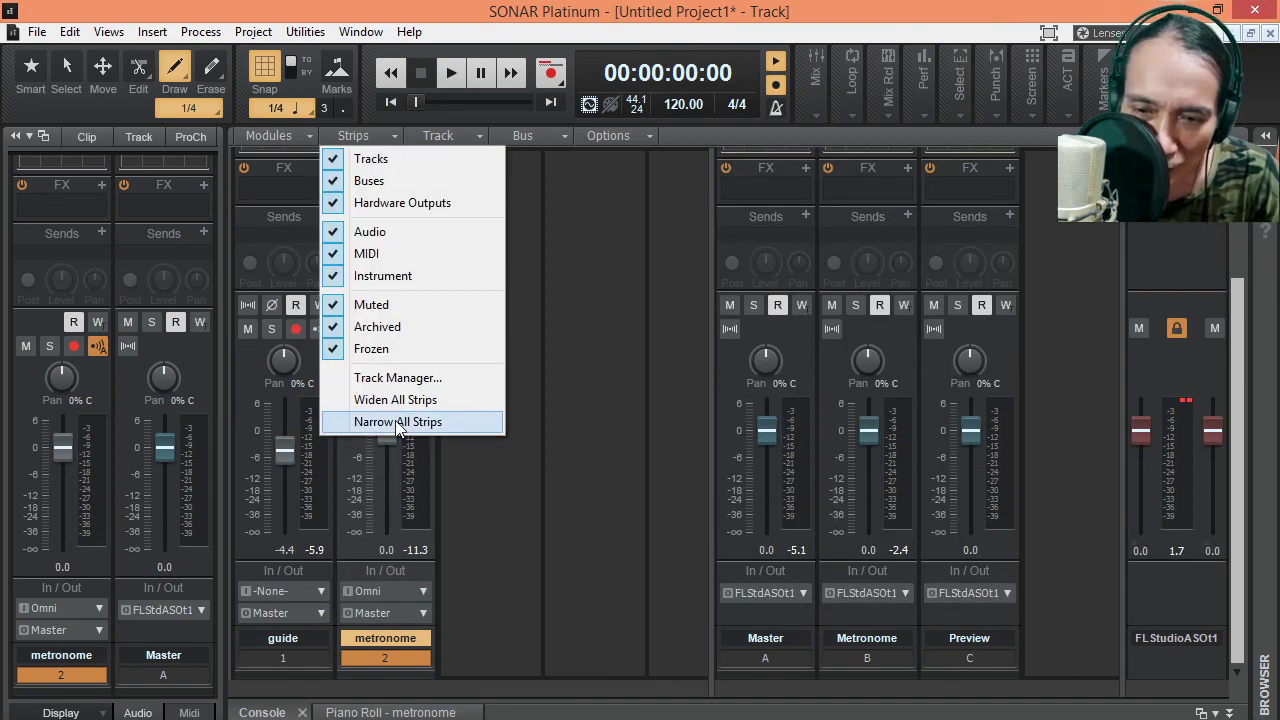
click(397, 424)
click(394, 137)
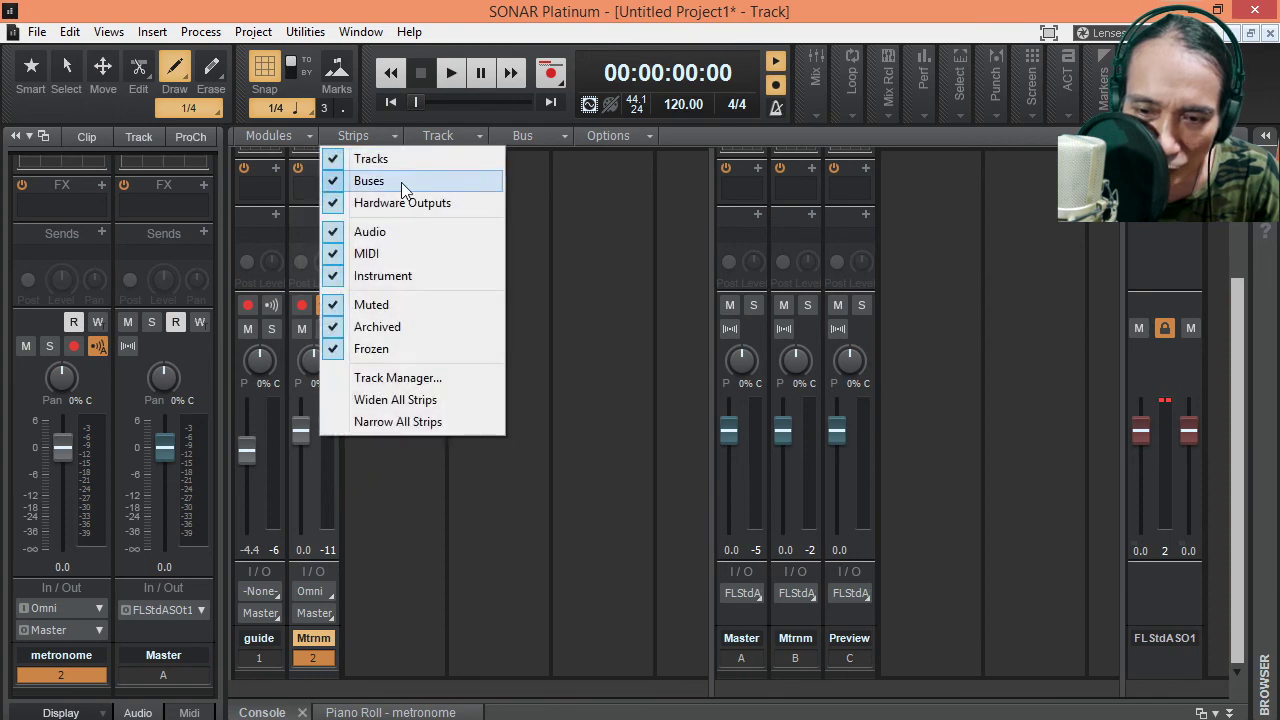
click(406, 399)
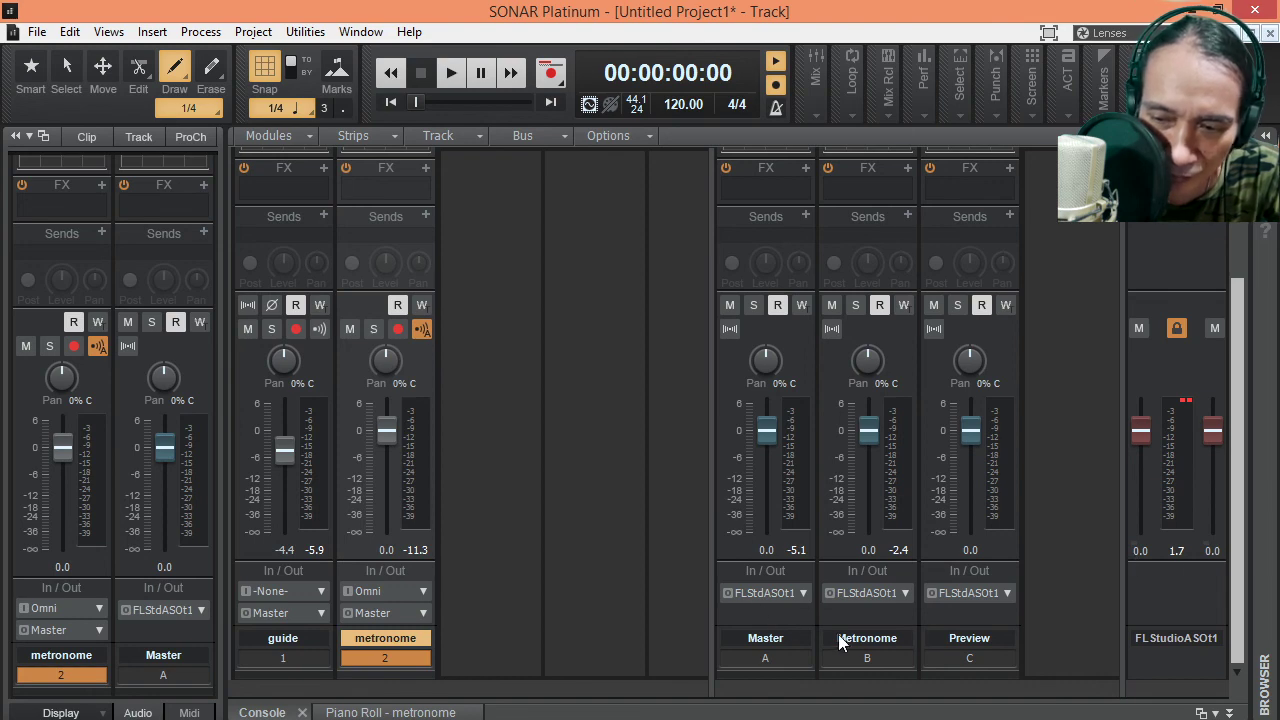
Widen the Console's bus pane and hide the hardware outputs pane by moving their dividers
drag(1125, 550, 1070, 549)
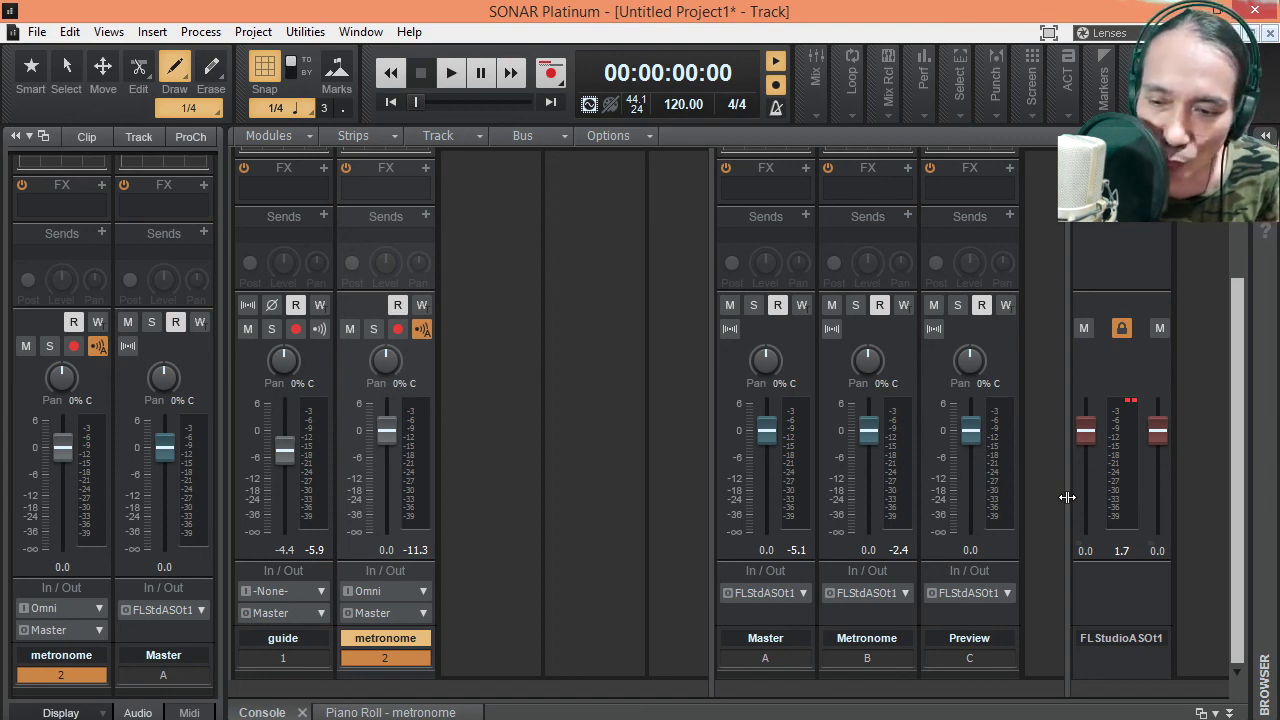
drag(1067, 497, 1087, 501)
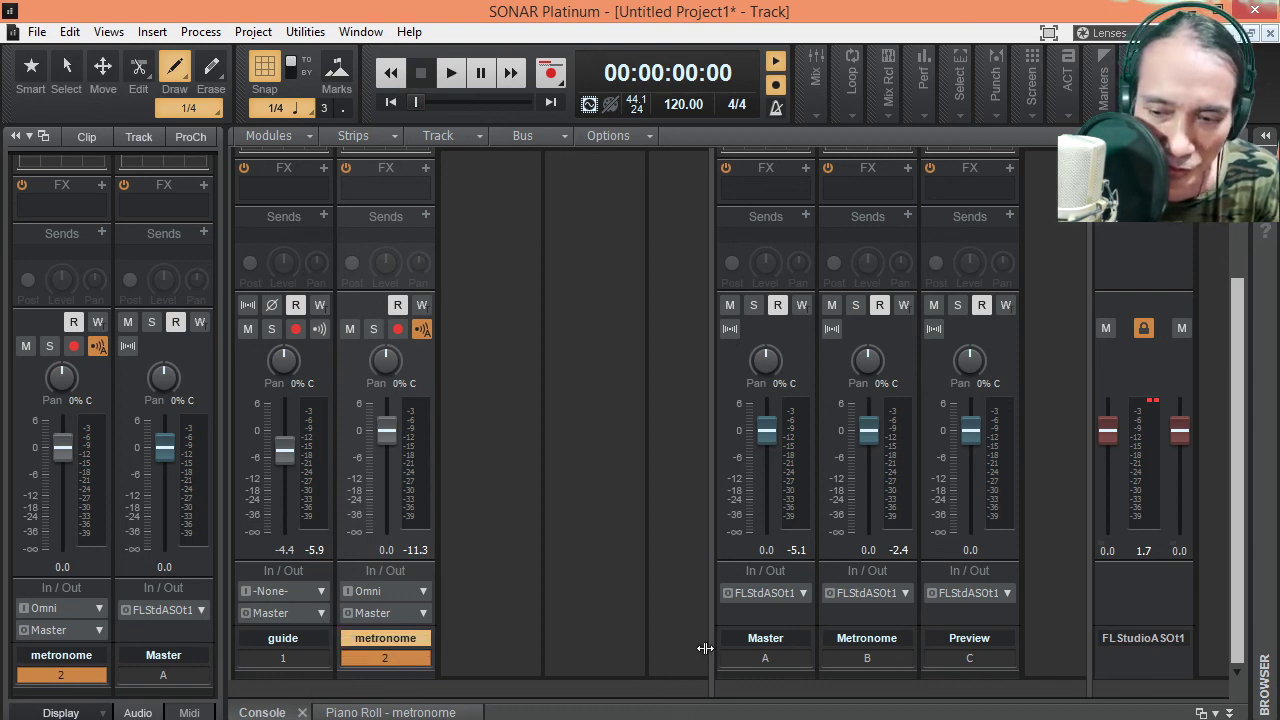
drag(710, 511, 614, 500)
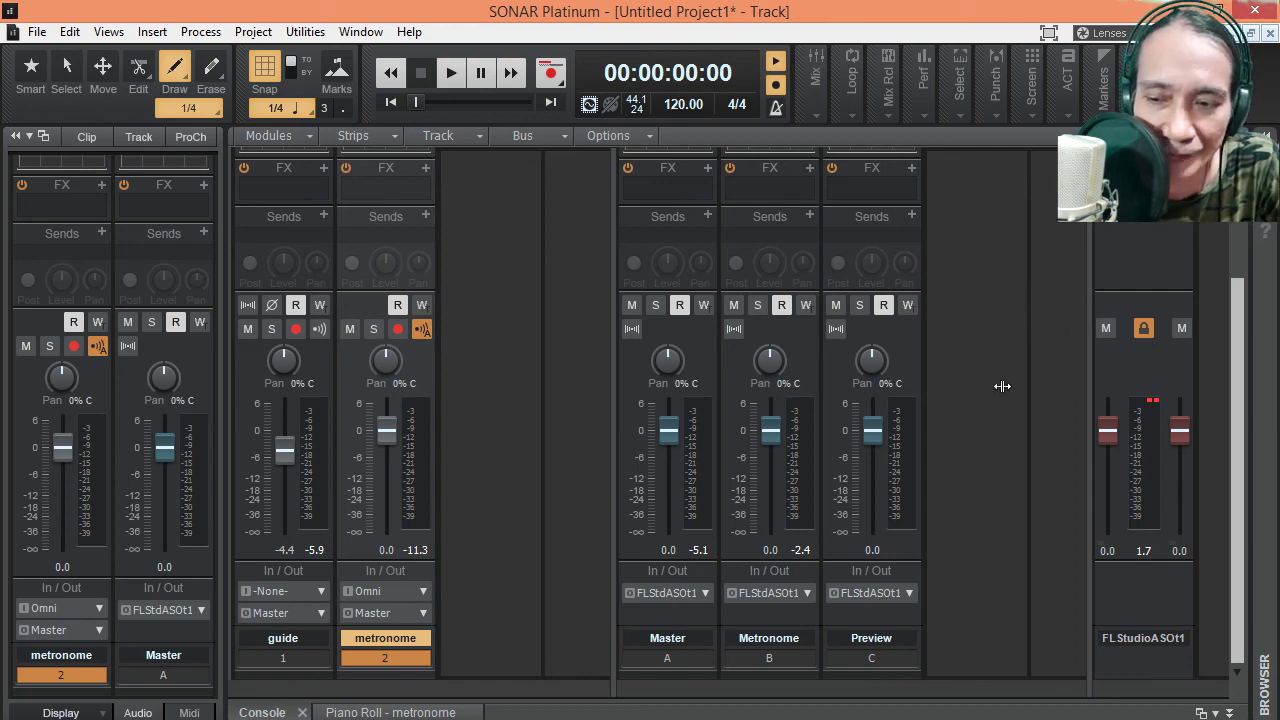
drag(1091, 332, 1249, 349)
Narrow the bus pane to just fit the Master, Metronome and Preview buses, and play the project to watch the meters
right_click(969, 324)
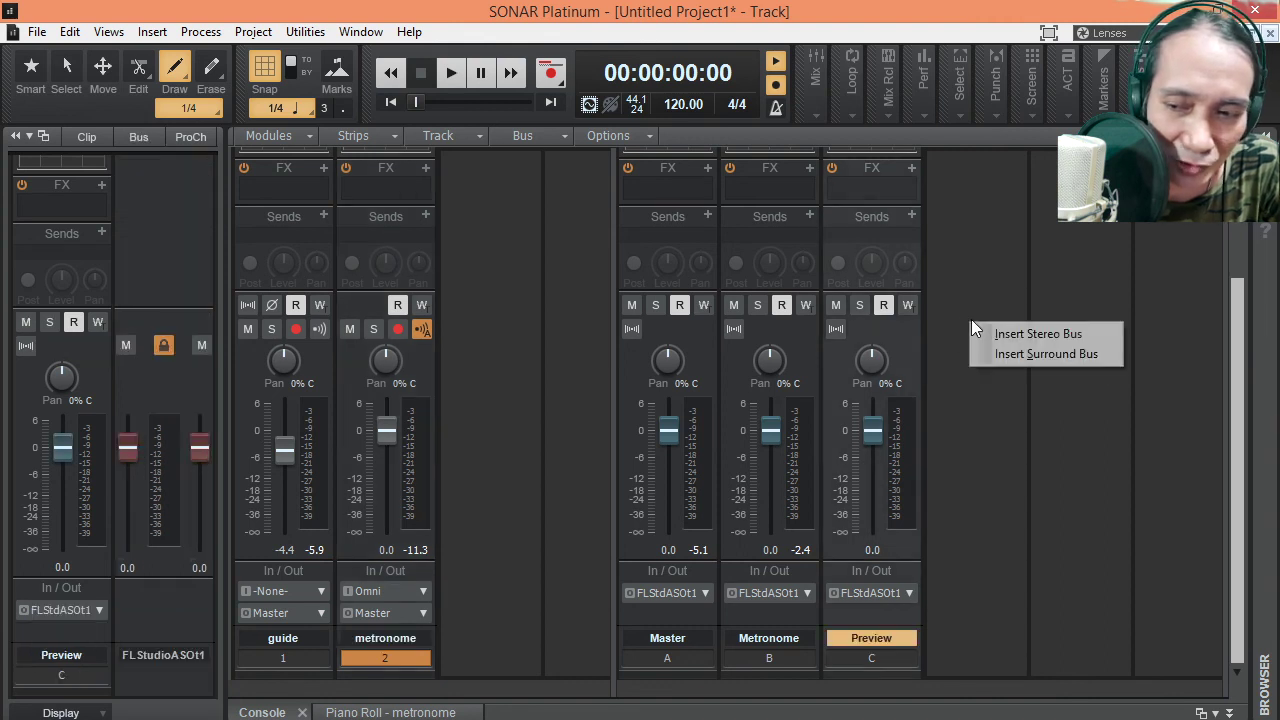
click(986, 270)
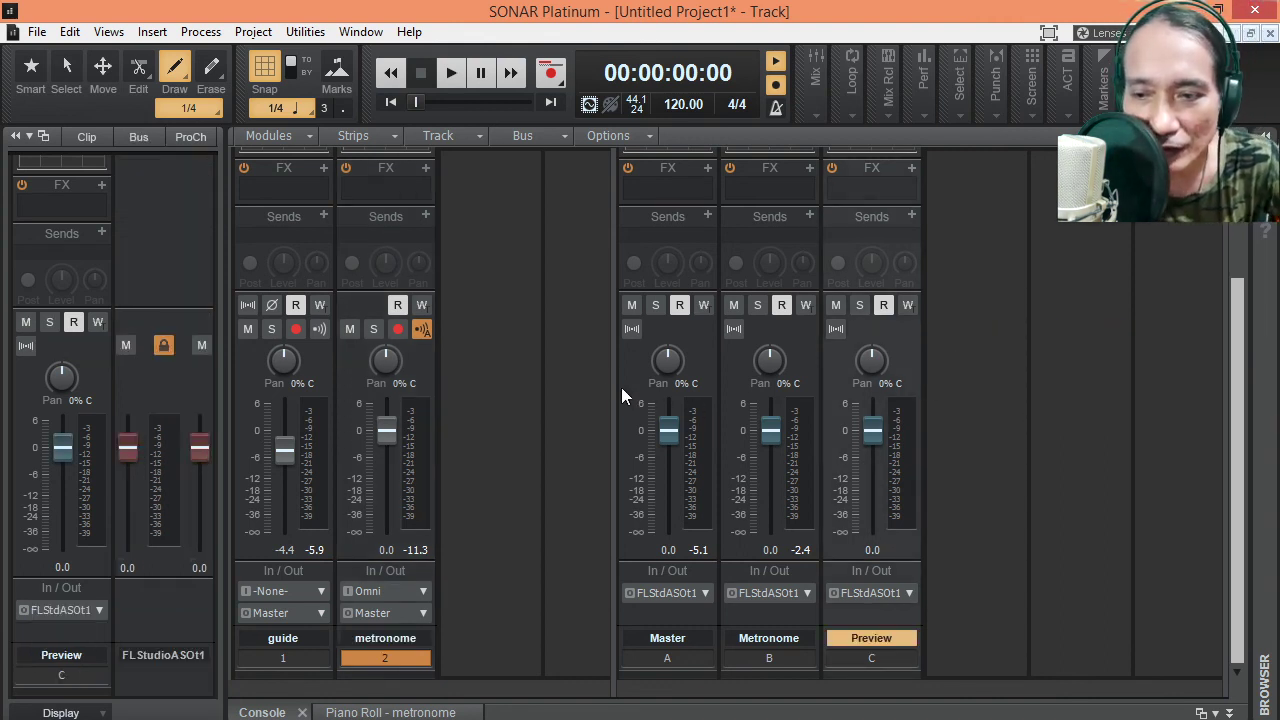
drag(612, 380, 905, 372)
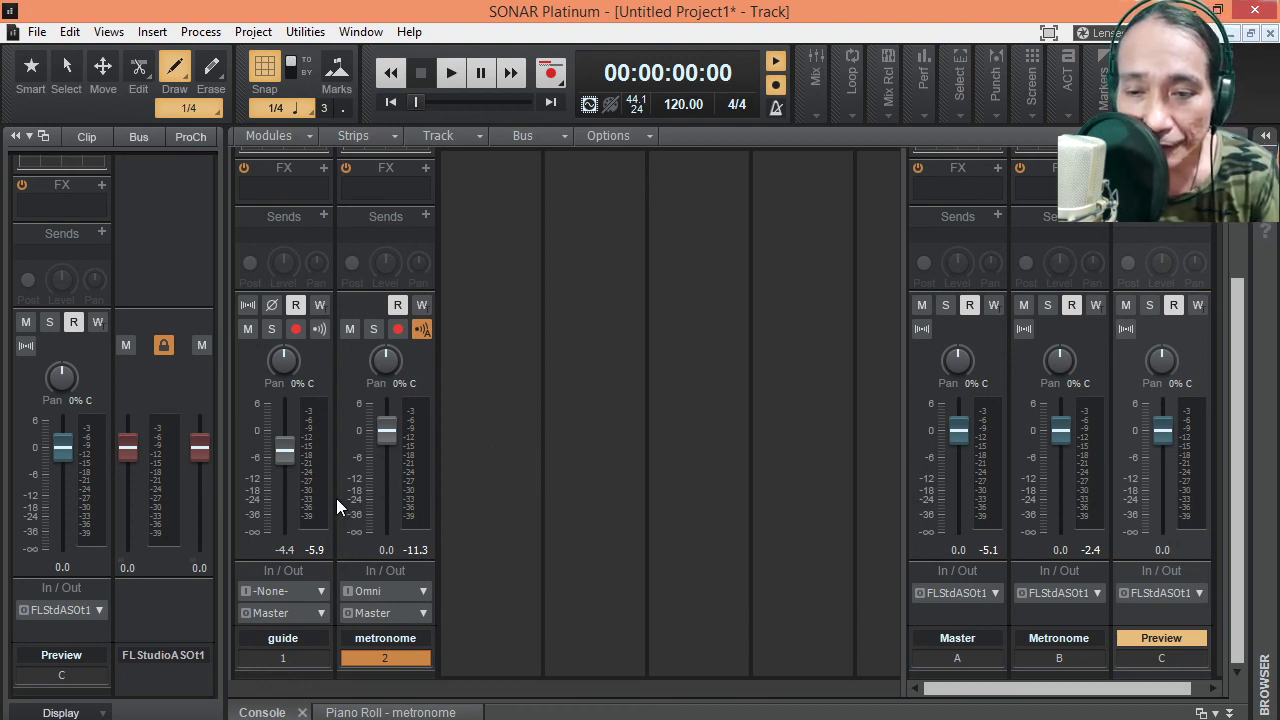
key(space)
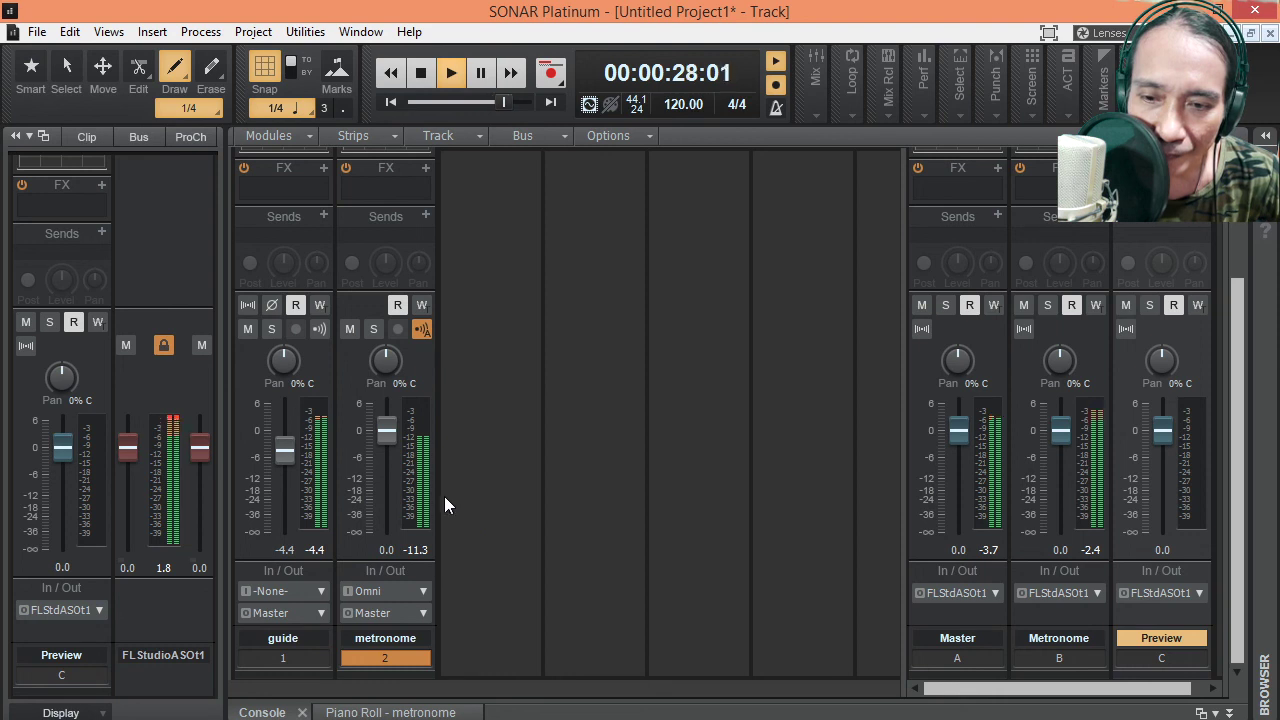
Lower the guide track's volume to -6.4 dB during playback, and briefly stop and resume the project
mouse_move(282, 458)
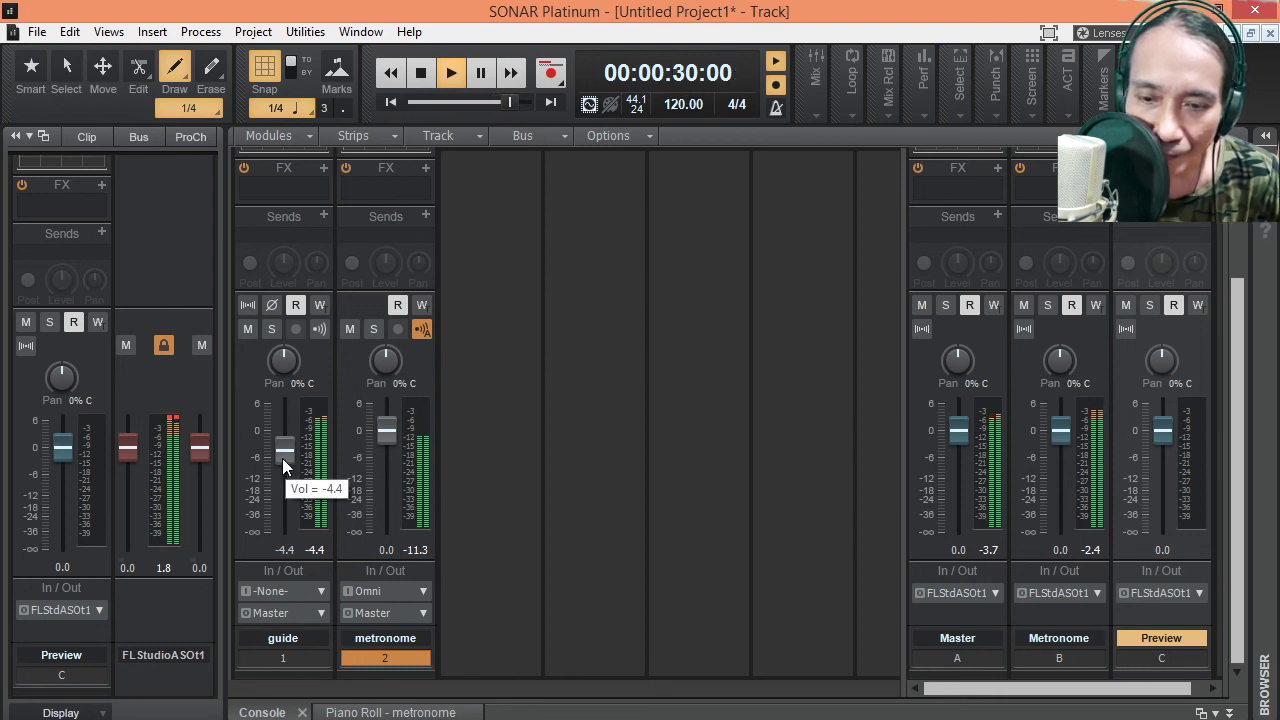
drag(283, 457, 283, 459)
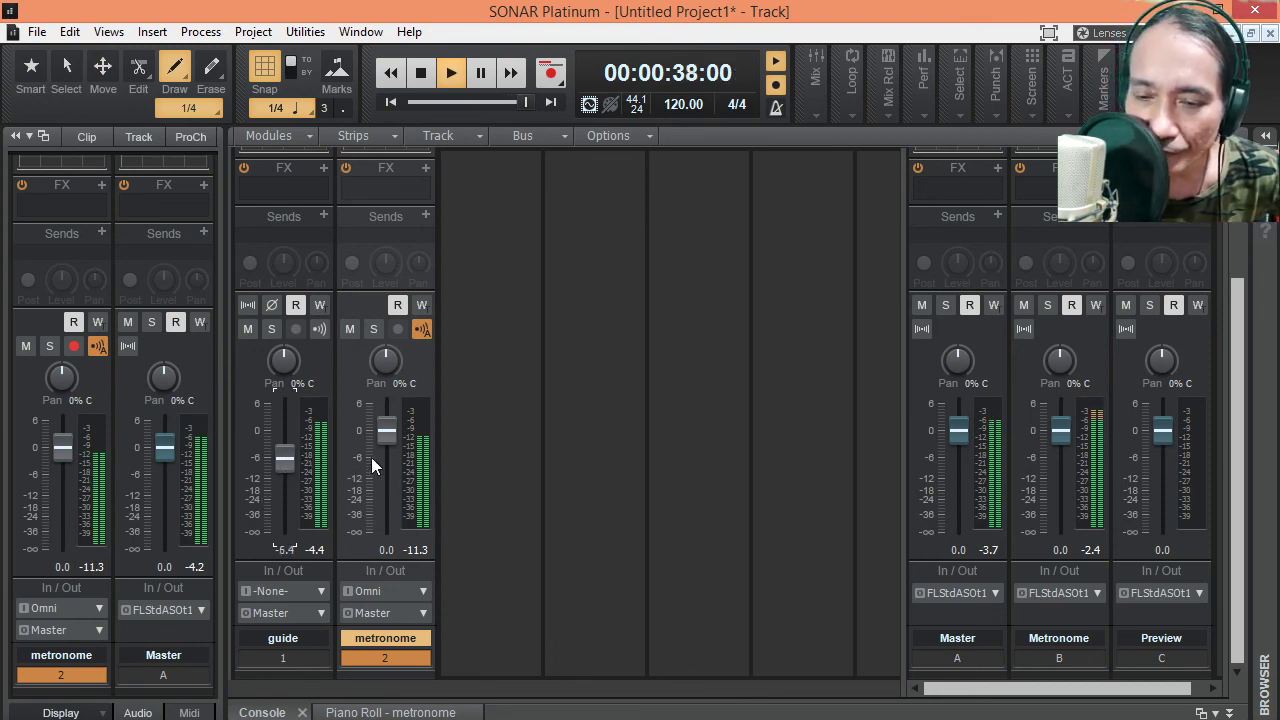
key(space)
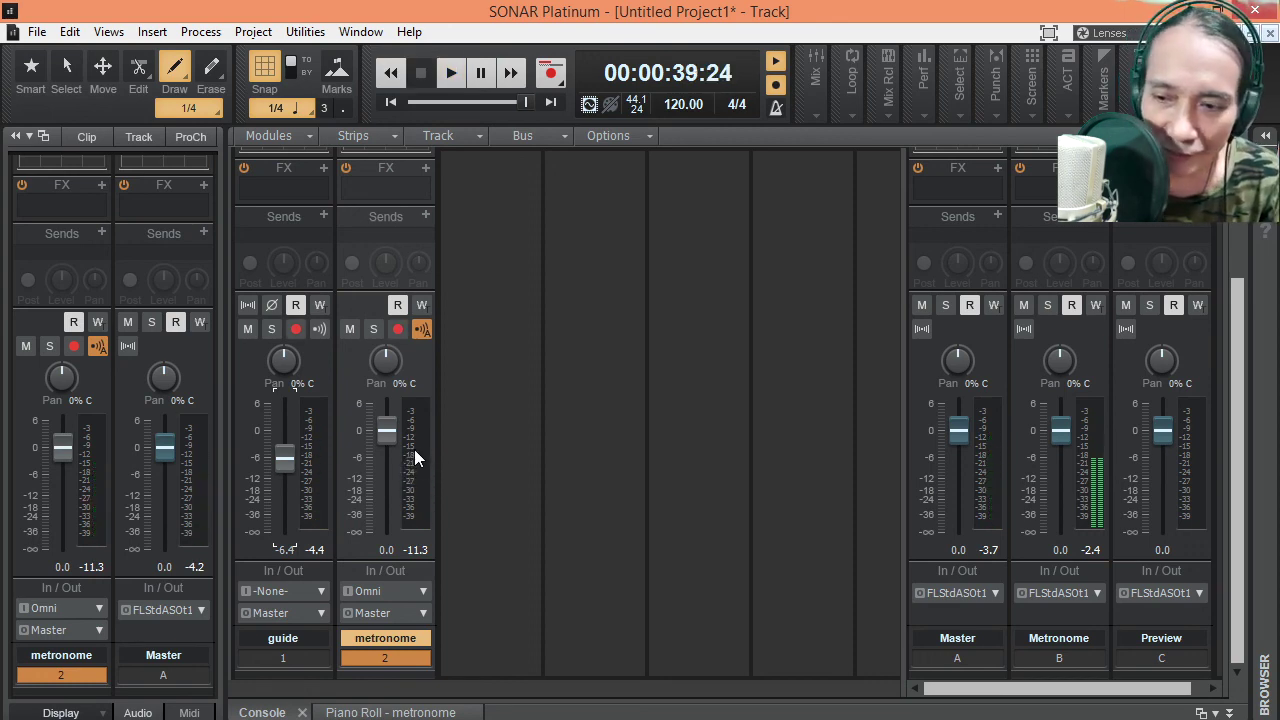
key(space)
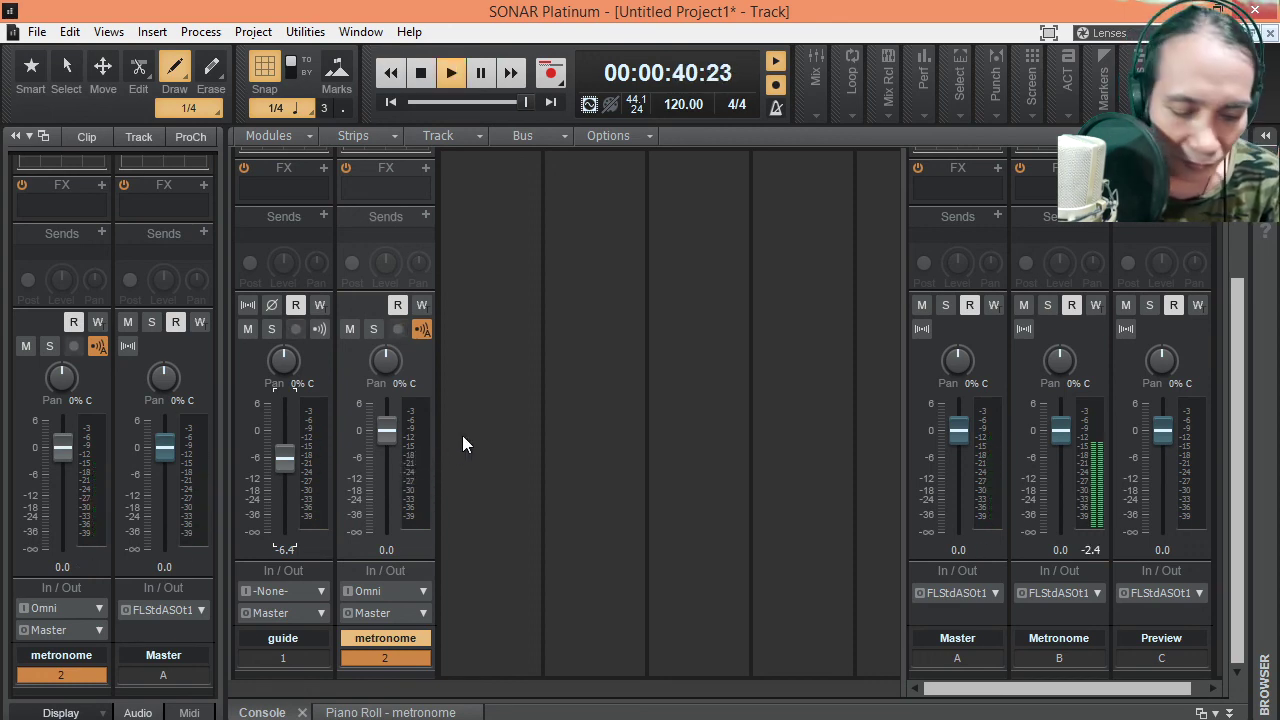
Turn off the metronome during playback and play the project near its start to hear the tracks without it
key(space)
key(w)
key(space)
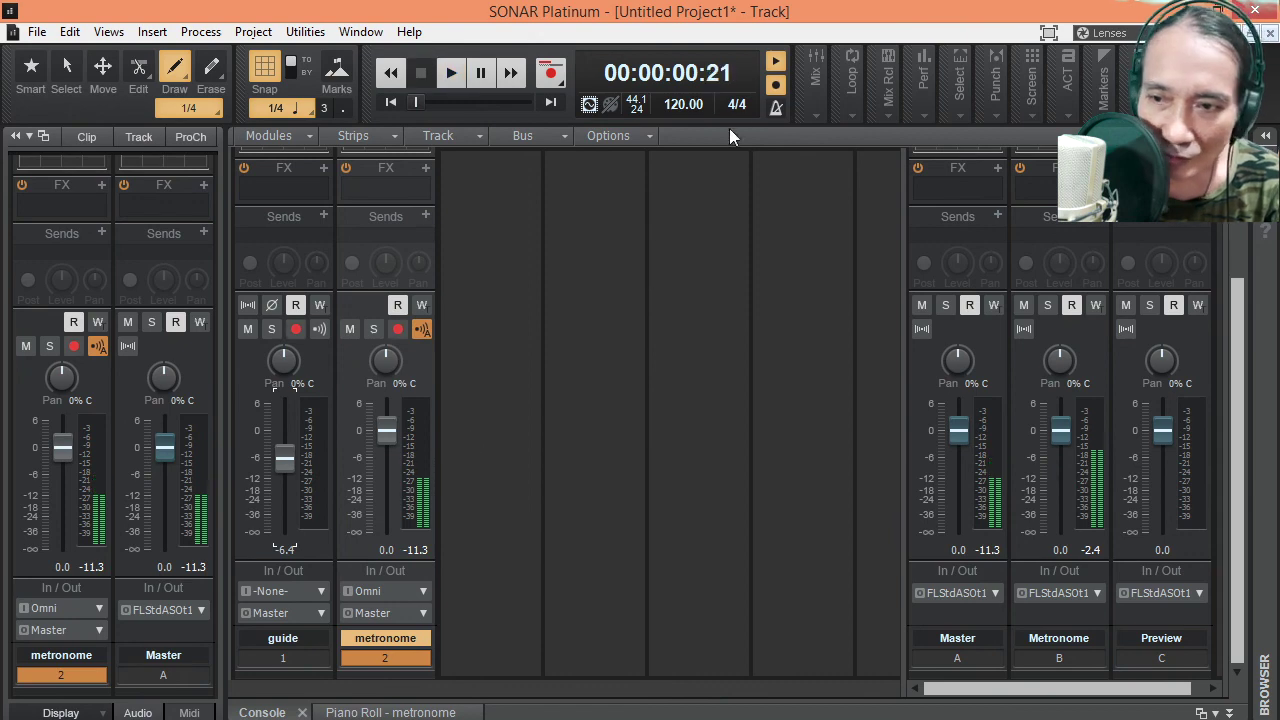
key(space)
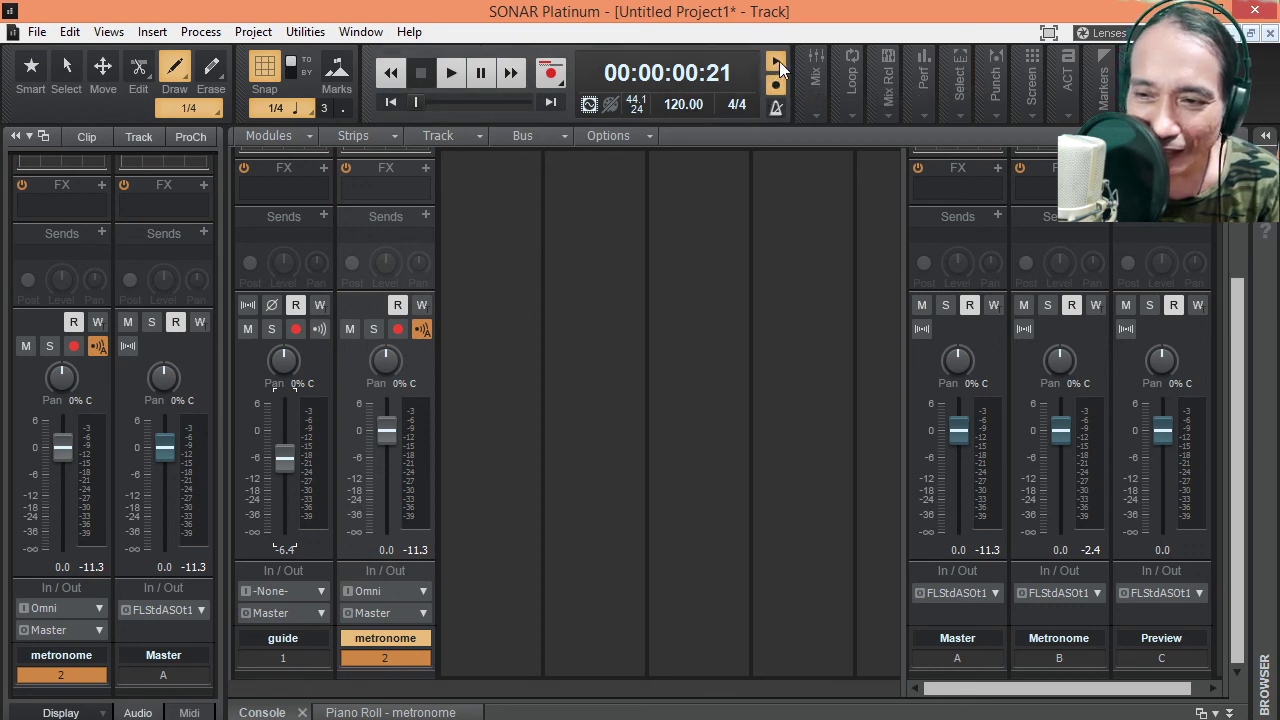
click(778, 64)
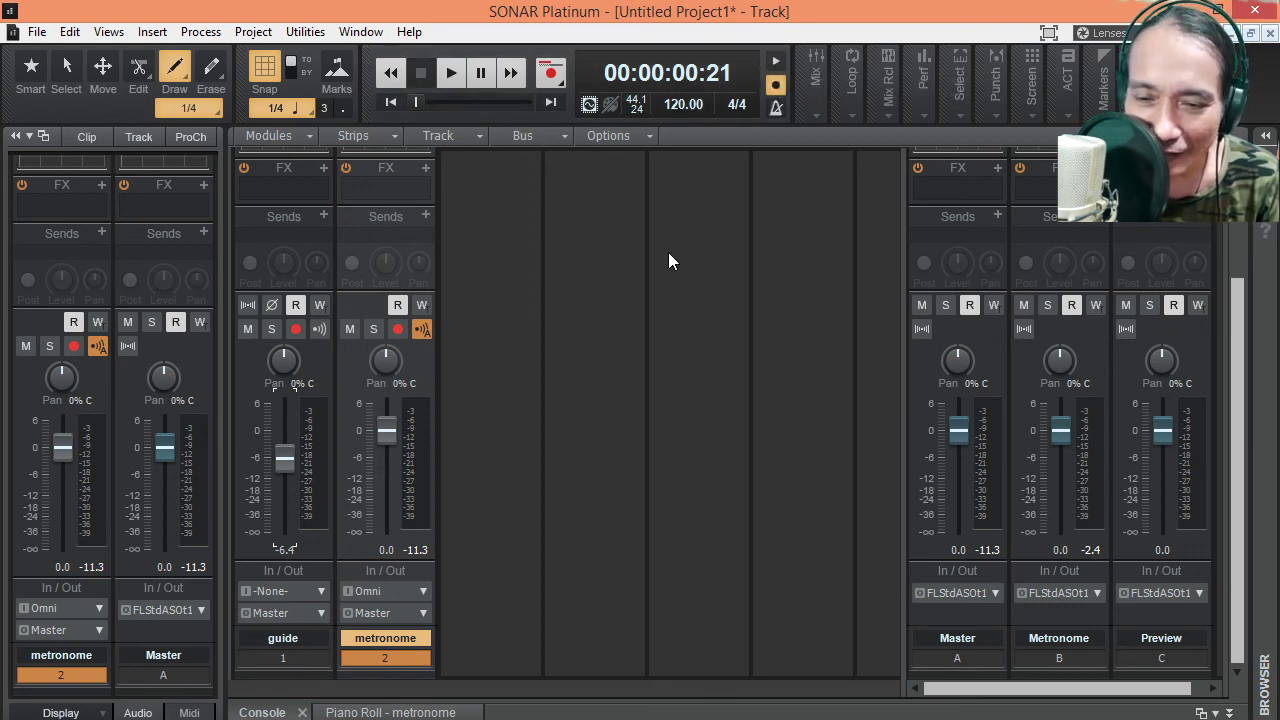
key(space)
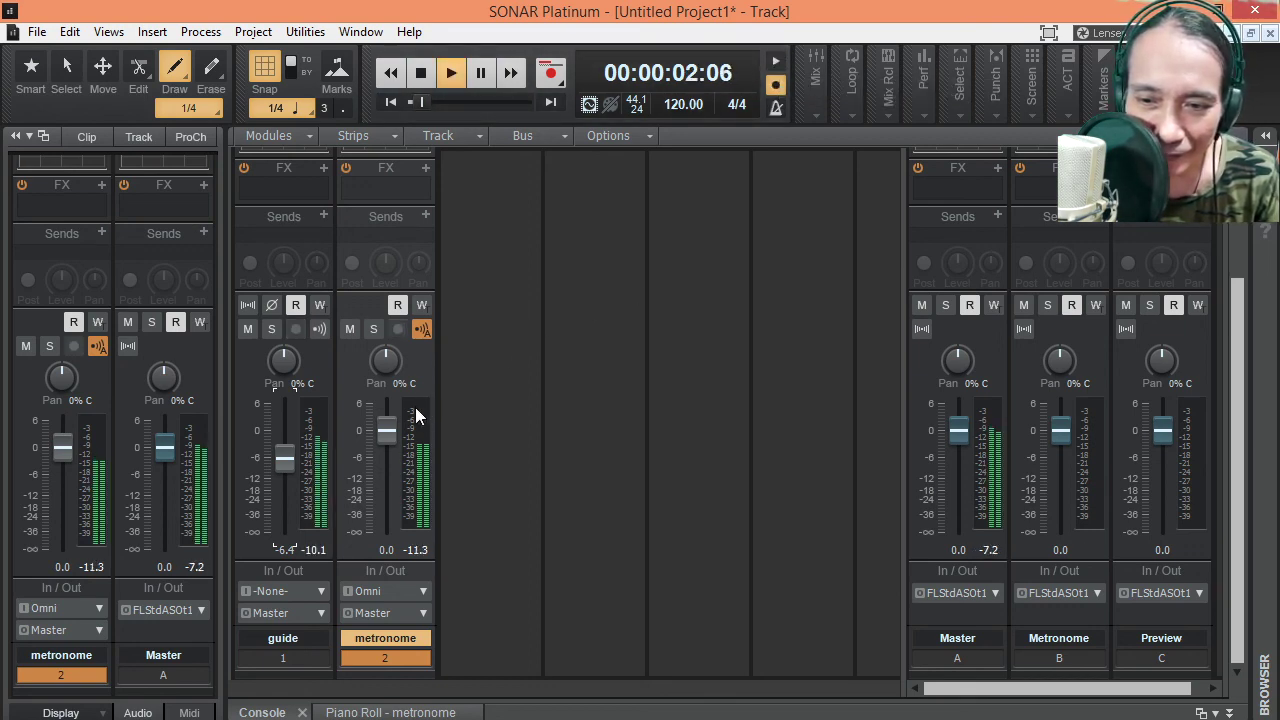
Set the metronome track's volume to 3.0 dB and the guide track's to -8.3 dB, and replay from the start
mouse_move(378, 434)
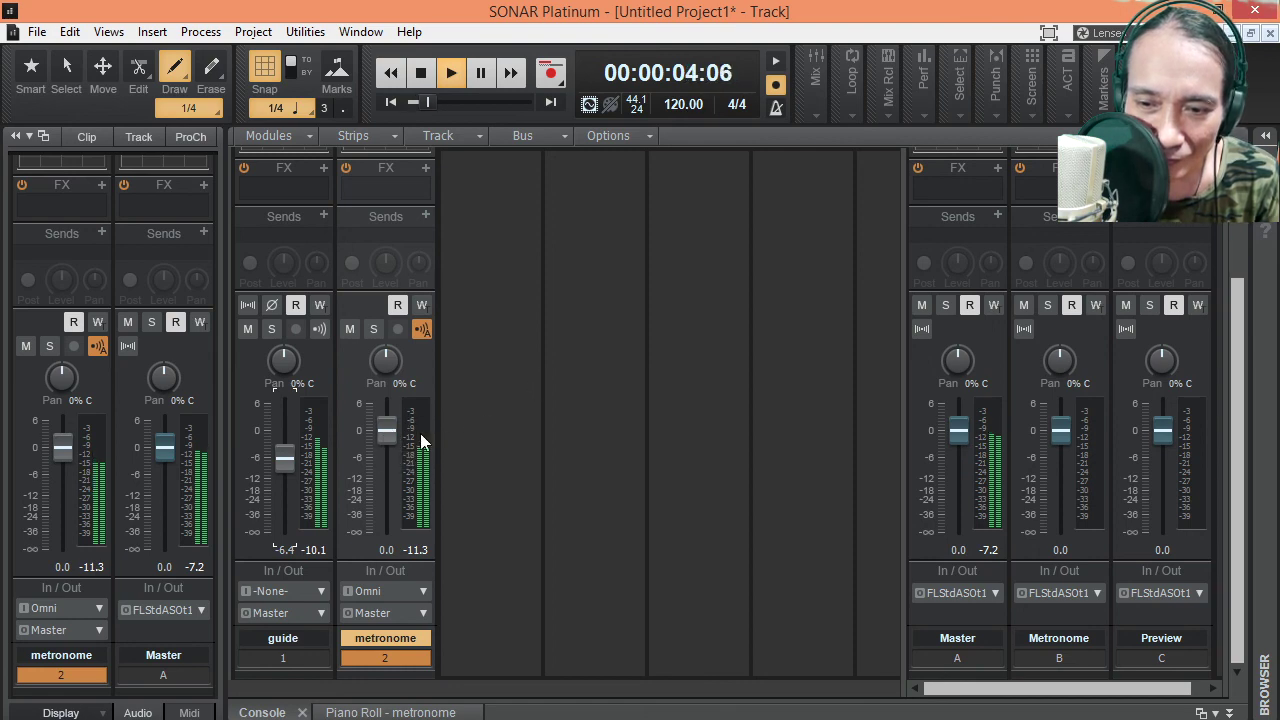
drag(389, 433, 386, 418)
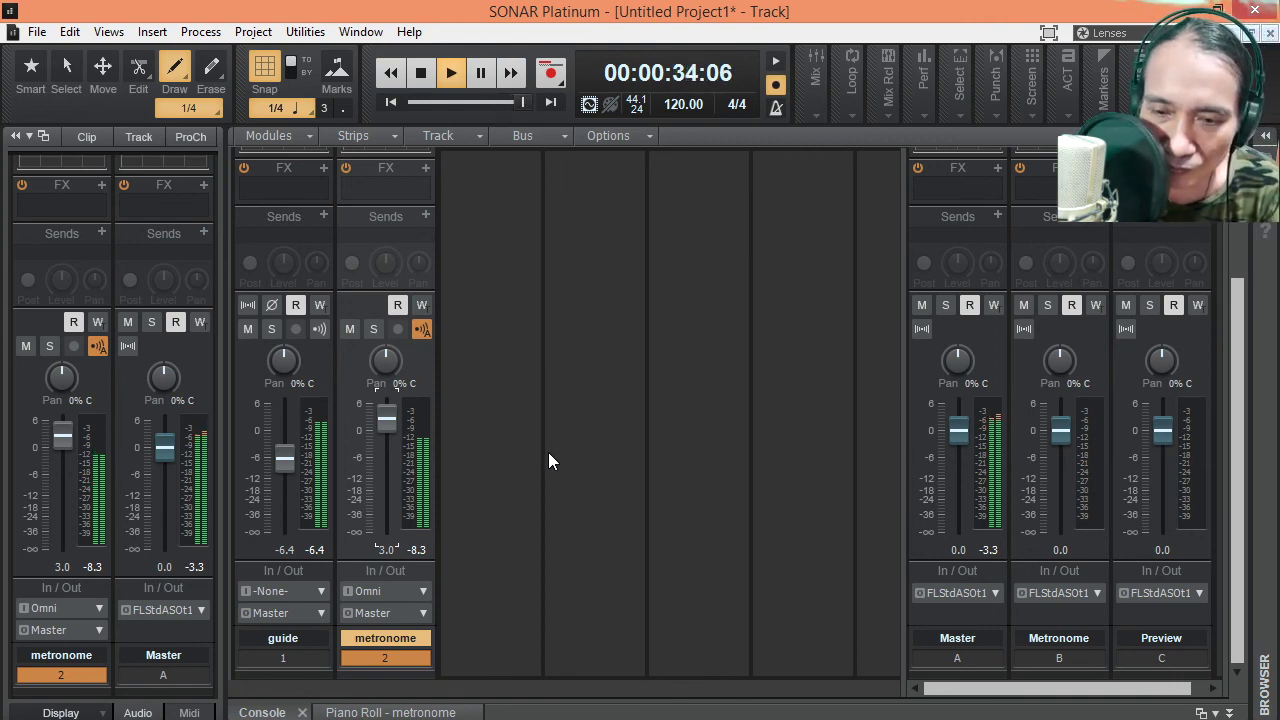
drag(286, 458, 288, 463)
key(space)
key(w)
key(space)
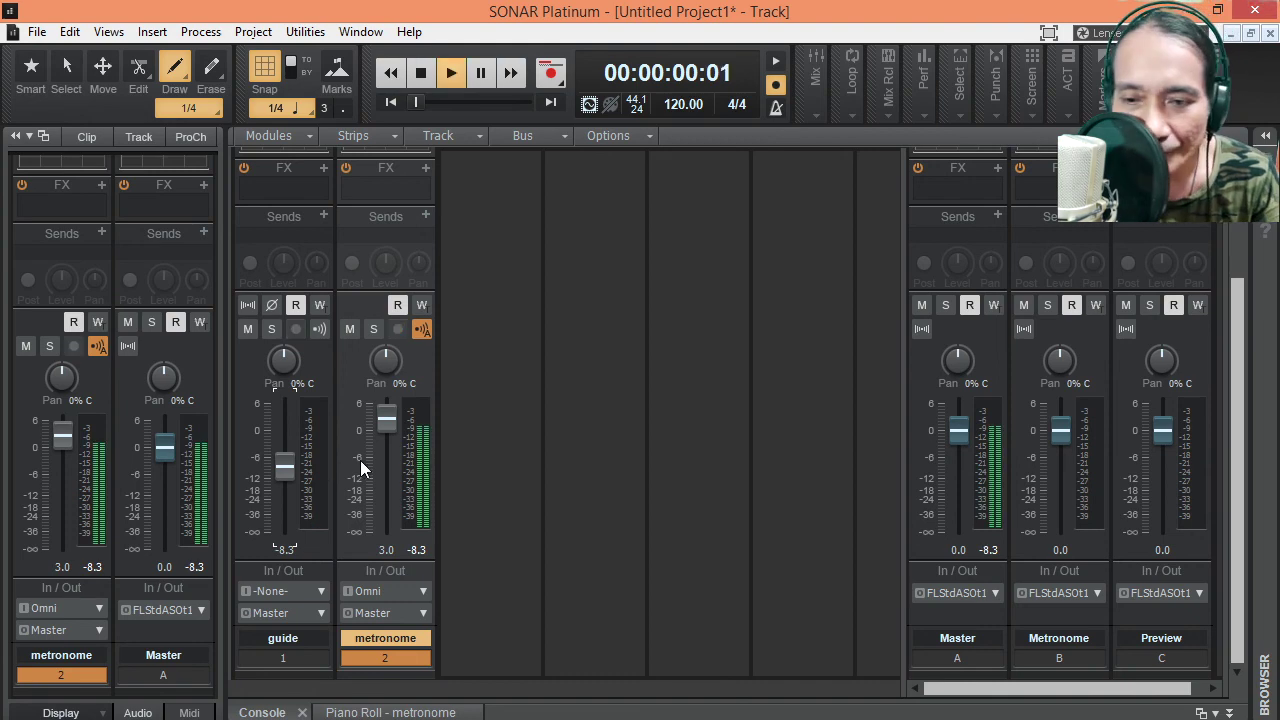
Listen to the balance at two further points of the timeline in the Track view, and return to the Console
key(d)
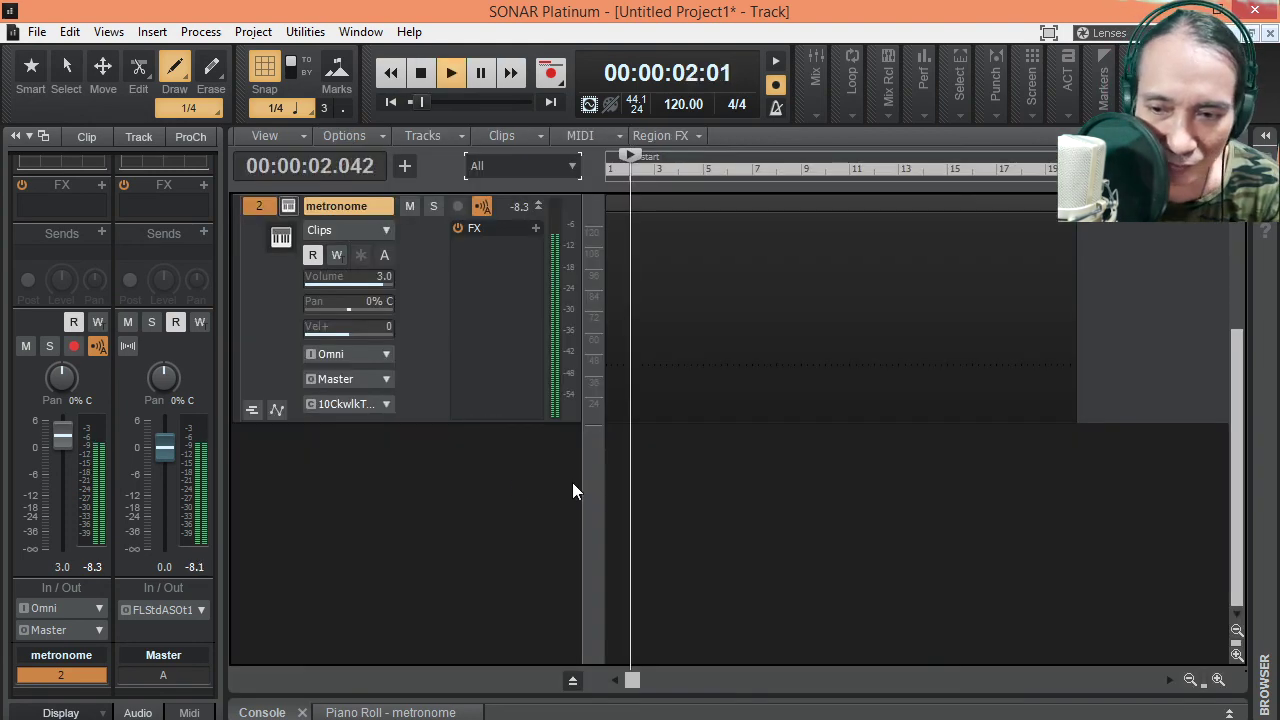
click(782, 482)
key(space)
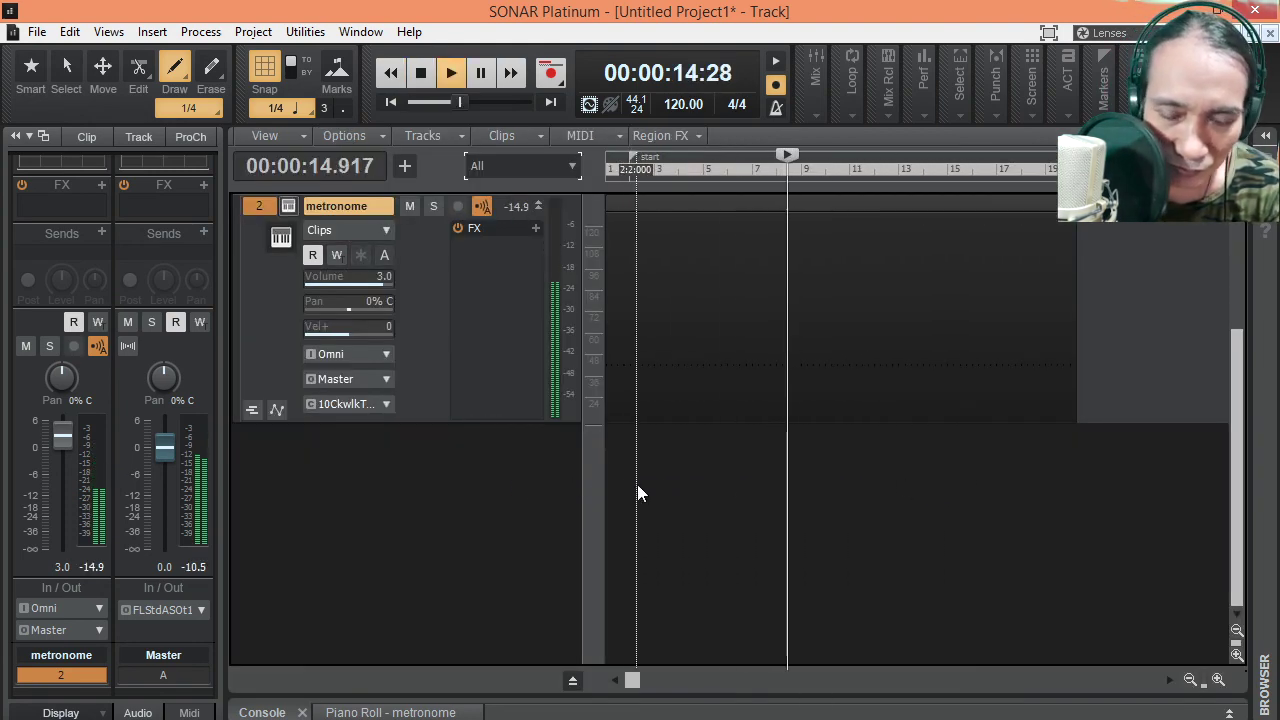
key(space)
click(892, 479)
key(space)
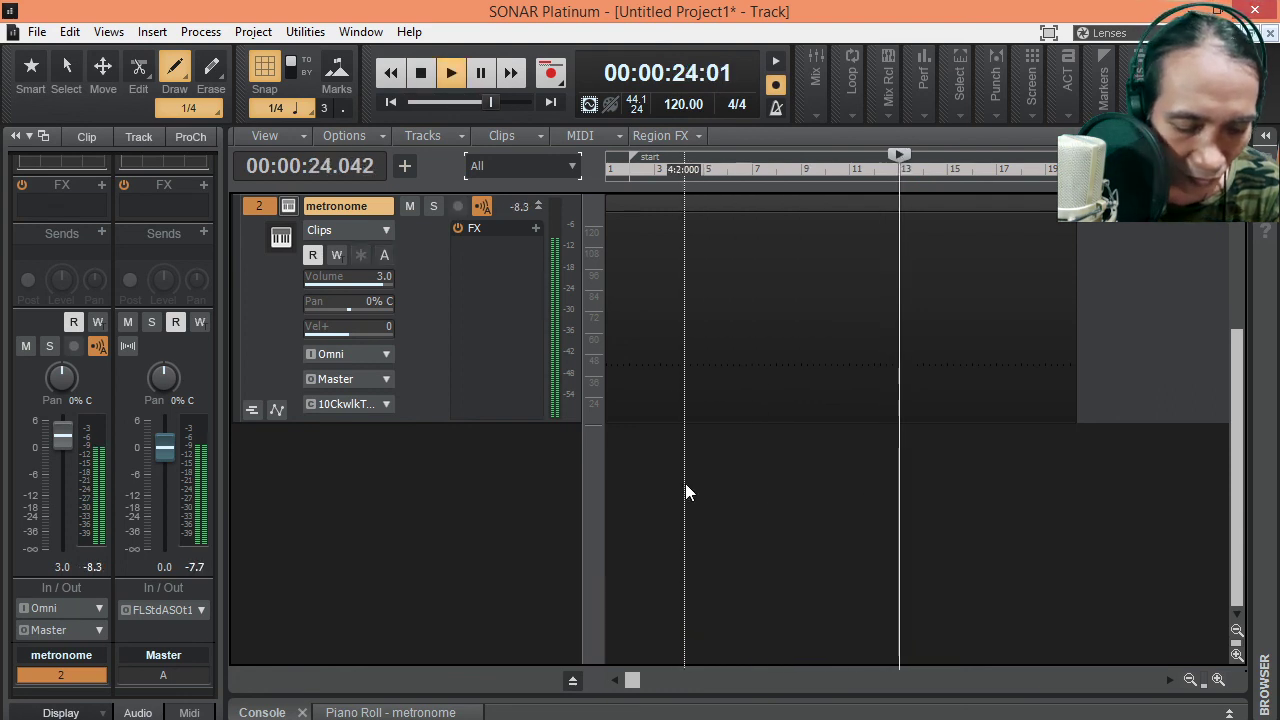
key(d)
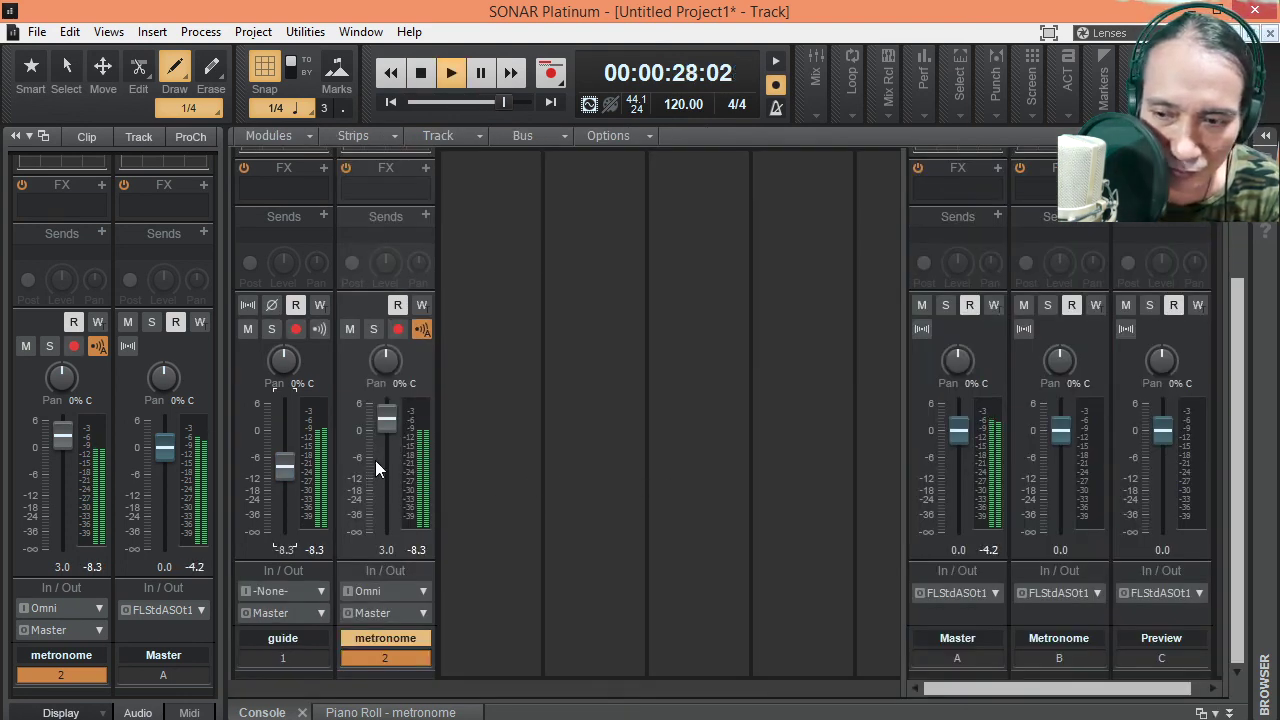
Raise the Master bus volume to 2.5 dB during playback and stop the project
click(958, 436)
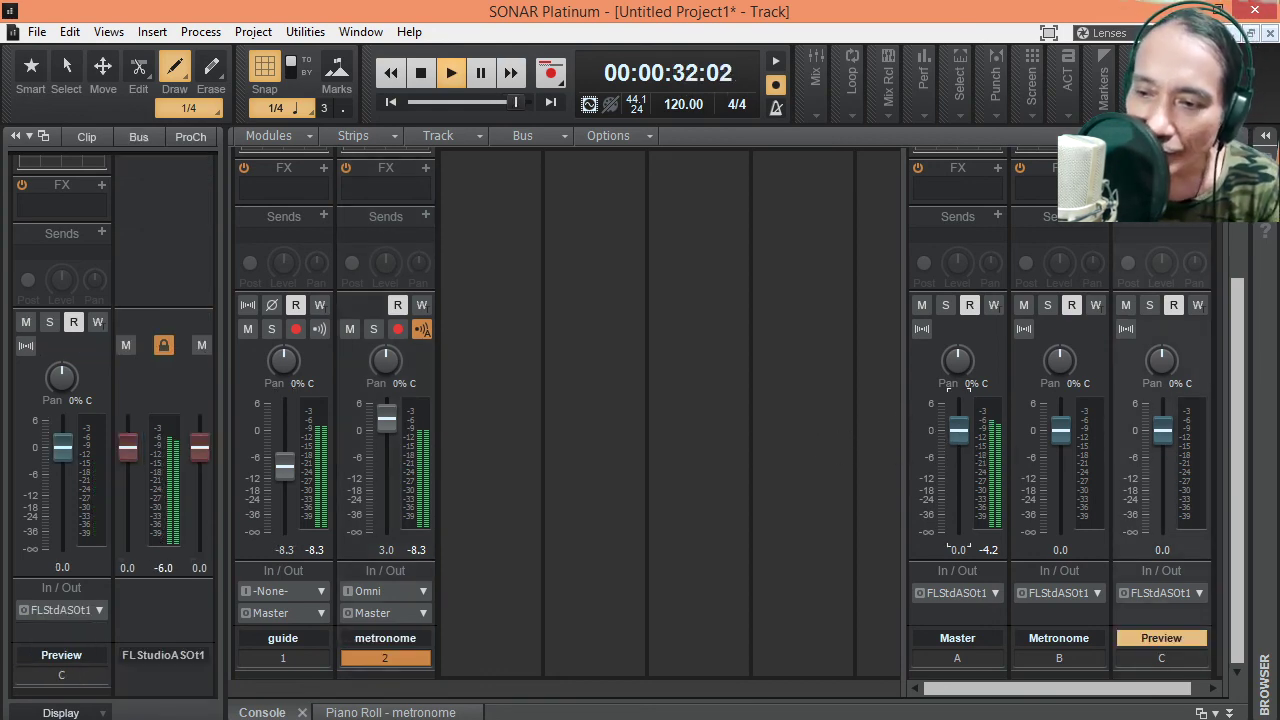
drag(958, 430, 958, 421)
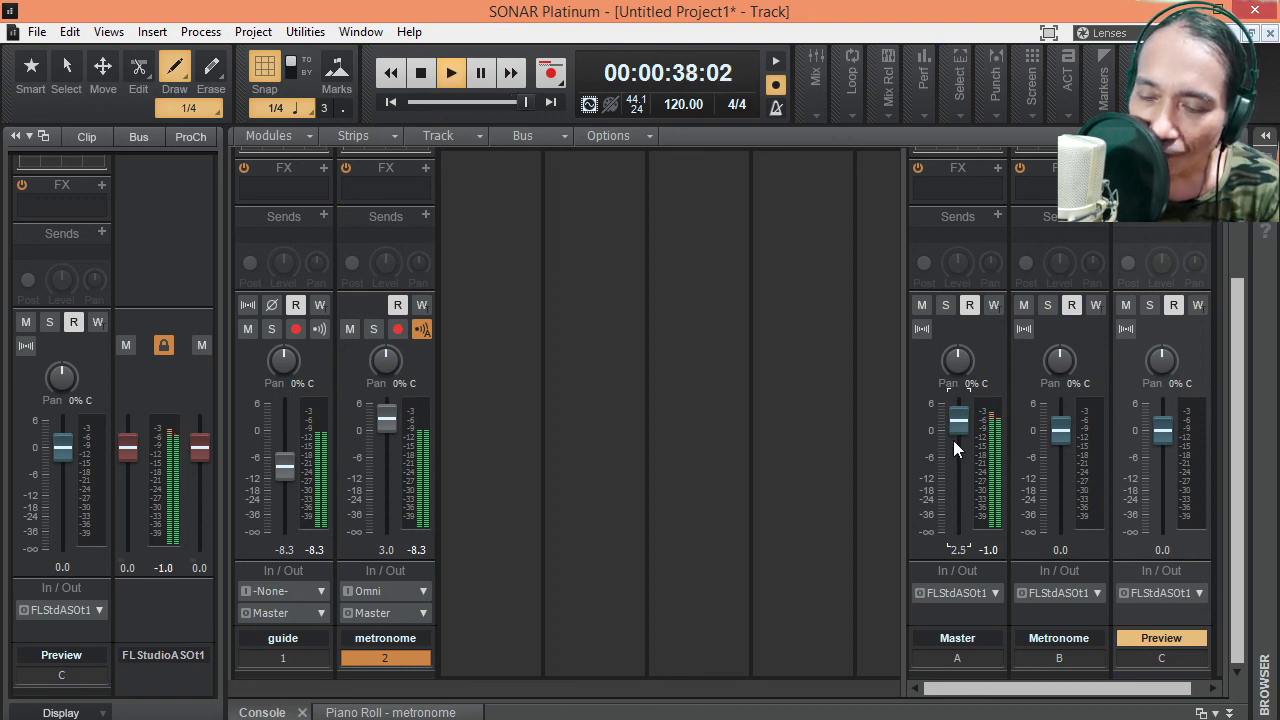
key(space)
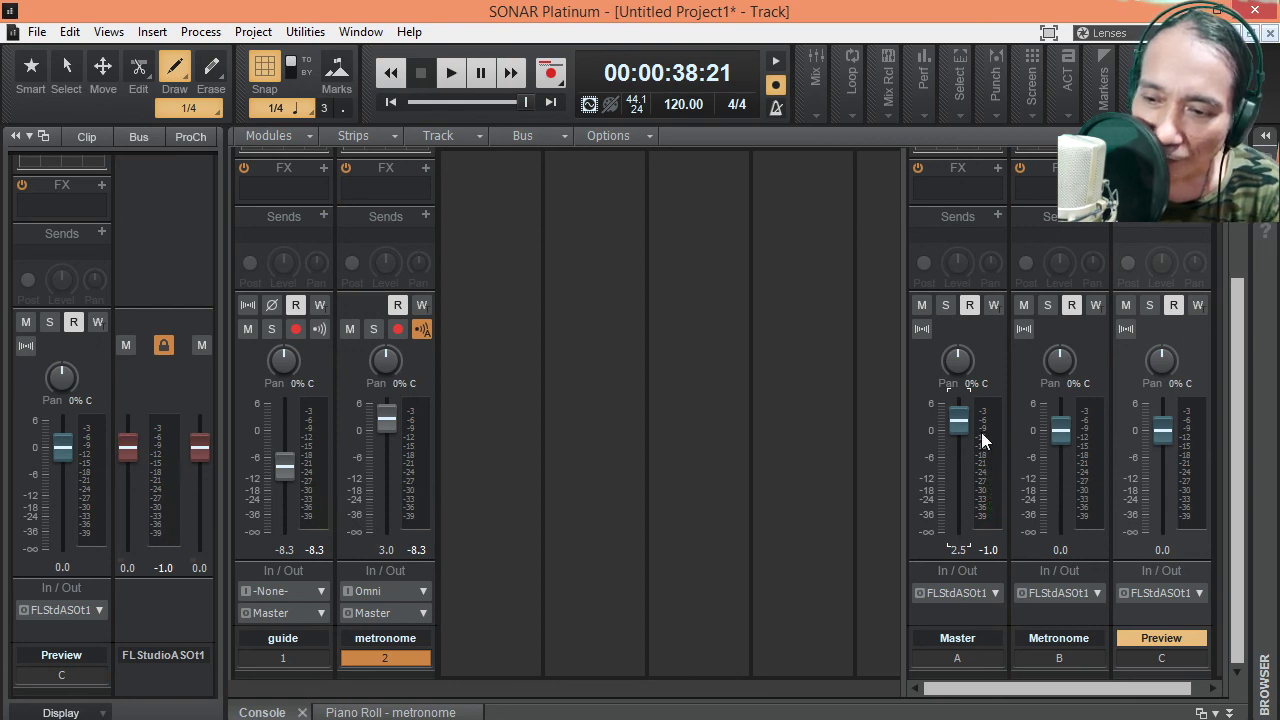
Widen the Console's bus pane and expand the Master bus's ProChannel
click(883, 403)
drag(900, 380, 782, 393)
scroll(782, 393, up, 3)
scroll(815, 375, up, 1)
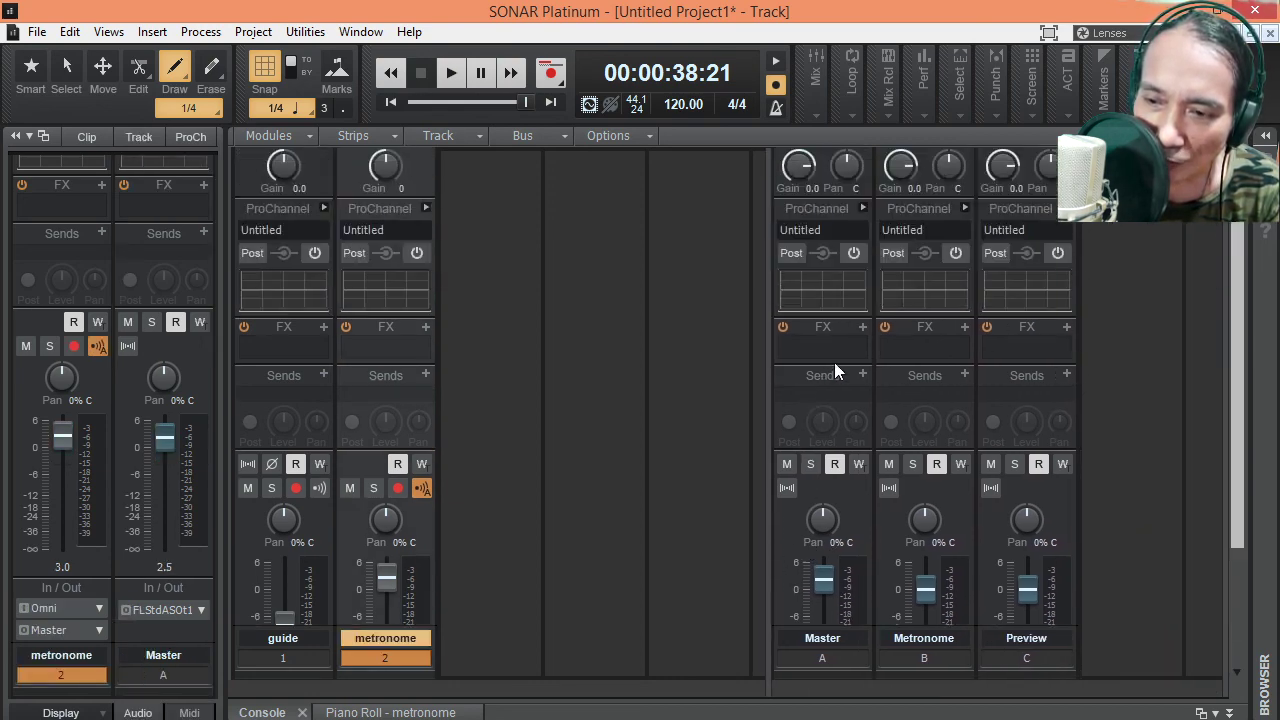
click(863, 208)
scroll(1016, 290, down, 3)
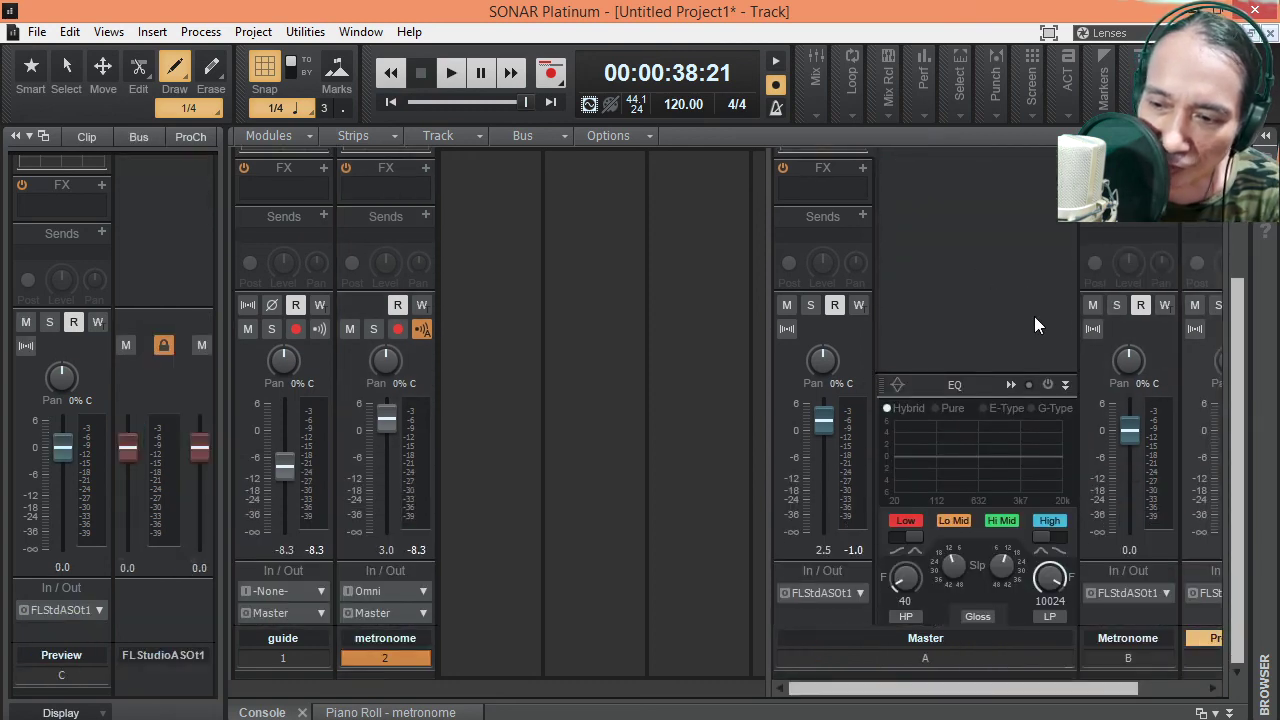
Collapse the EQ module and insert a PC4K S-Type Bus Compressor in the Master bus's ProChannel
click(1065, 385)
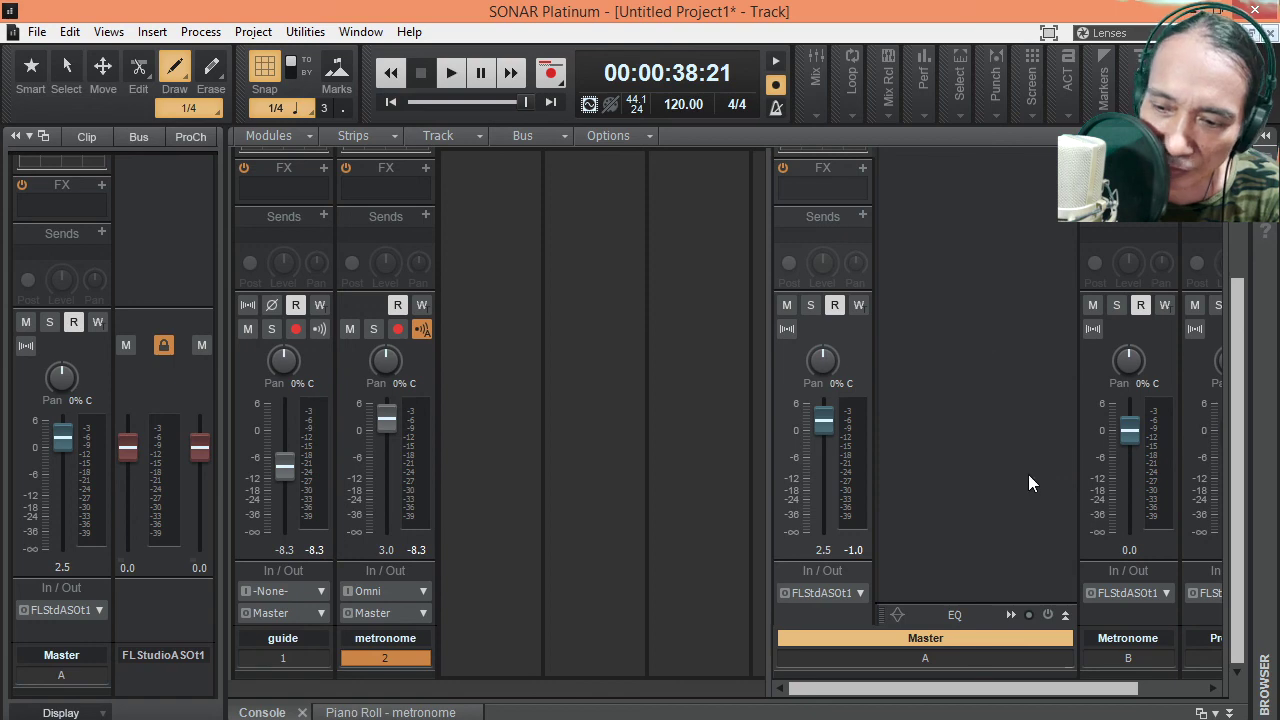
right_click(980, 362)
mouse_move(1037, 383)
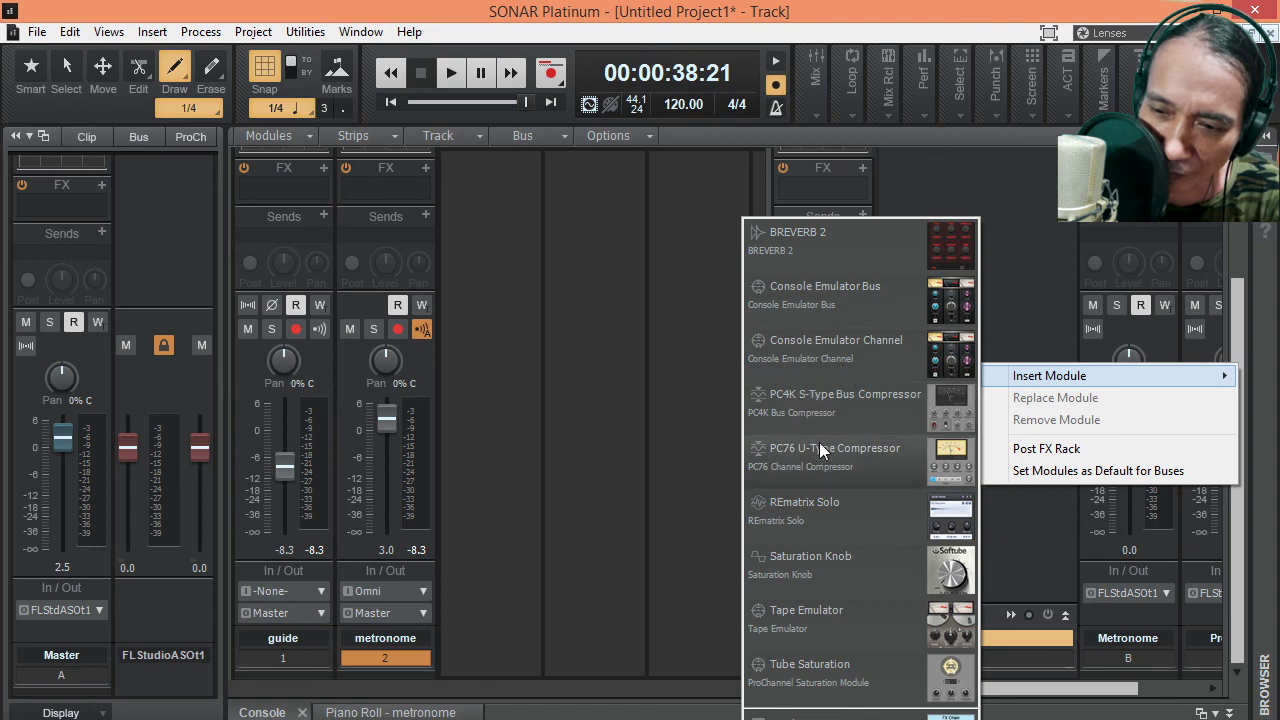
click(850, 410)
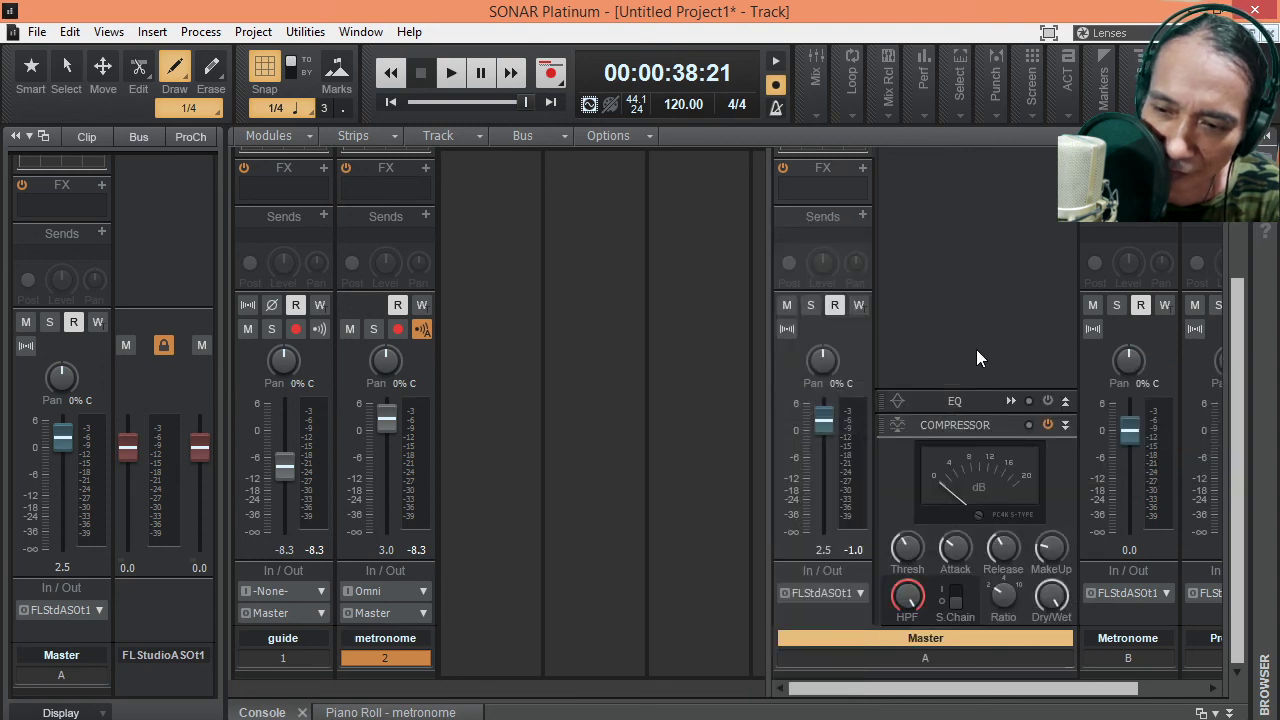
Play the project from the start and adjust the Master compressor, lowering its attack and raising its threshold
key(space)
key(space)
key(w)
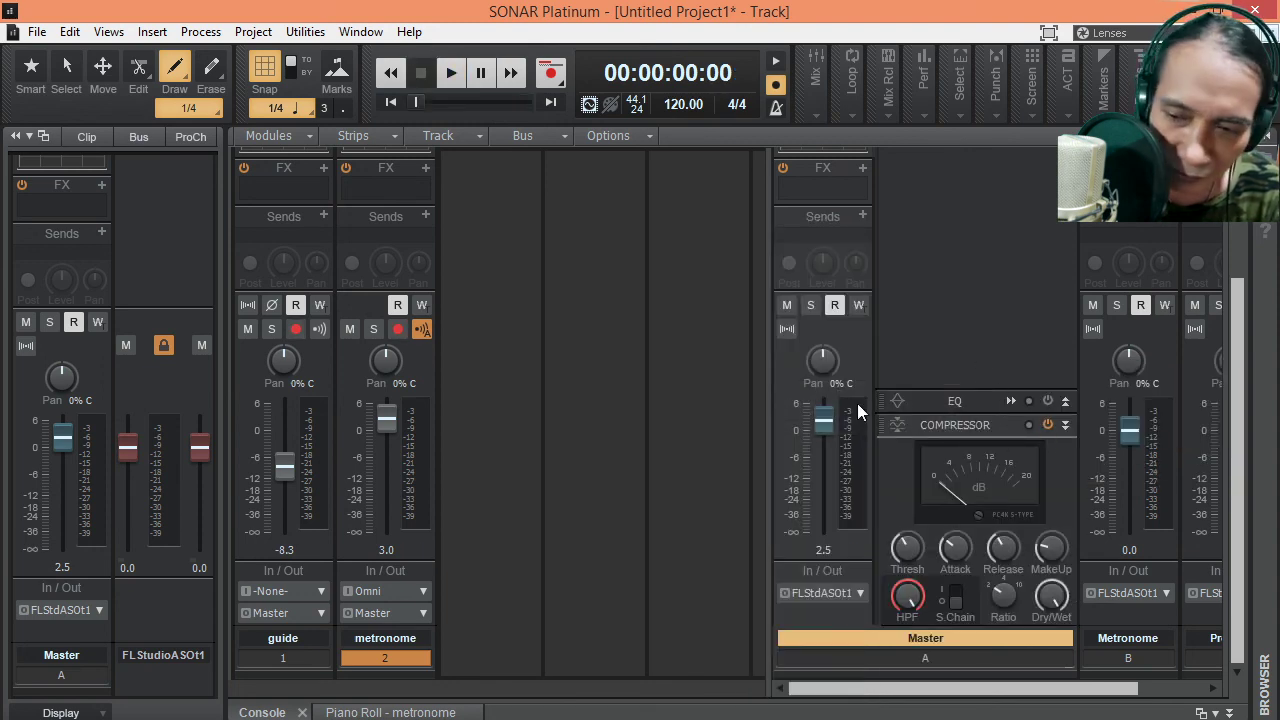
key(space)
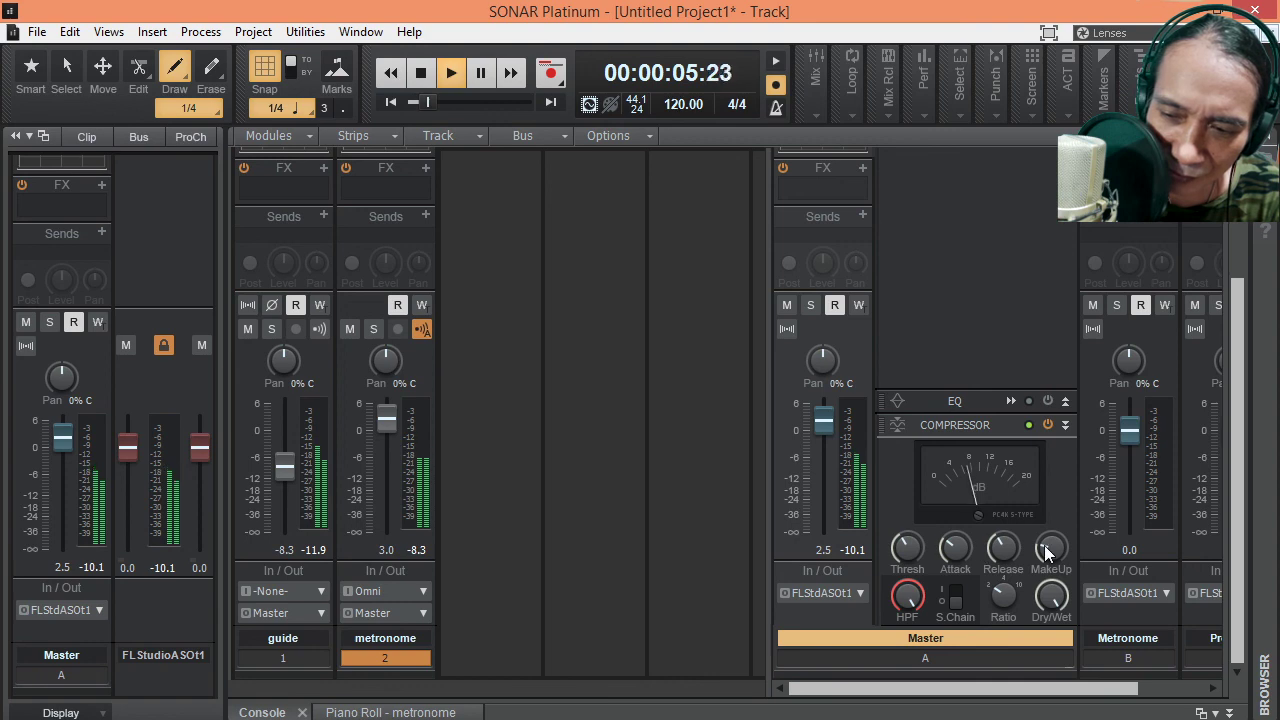
drag(955, 558, 910, 547)
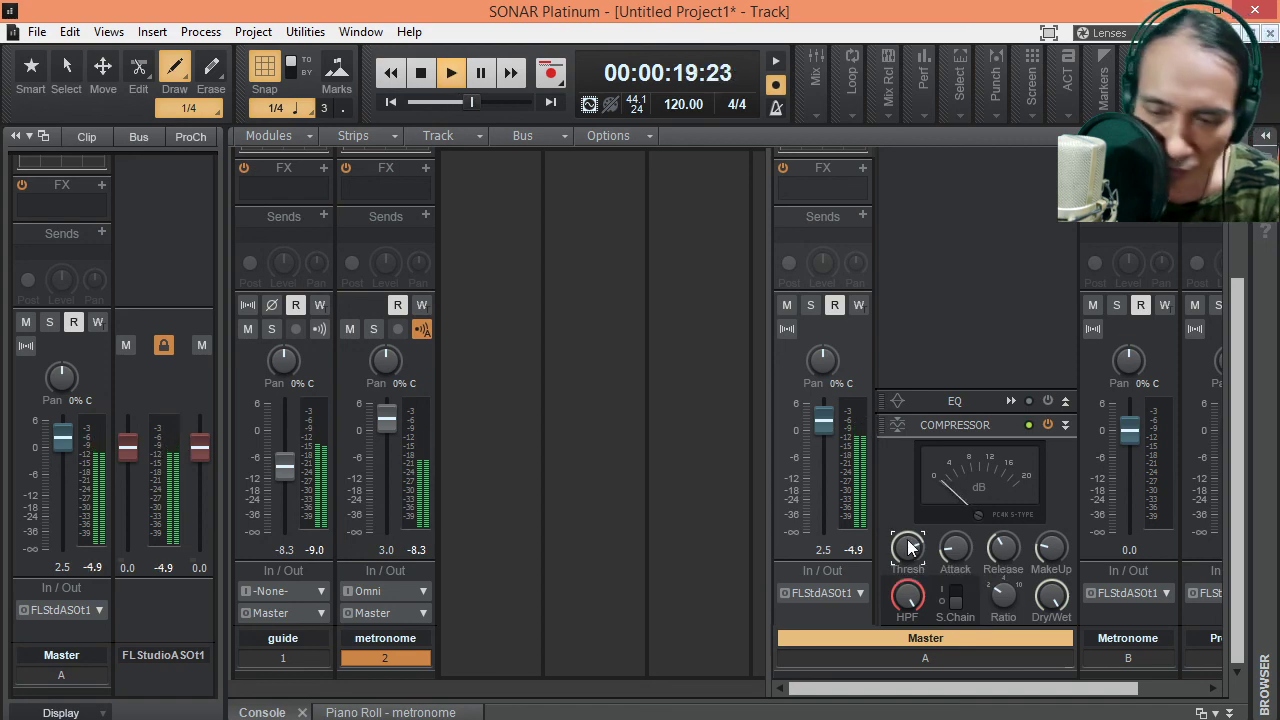
Raise the Master compressor's threshold further while listening, then stop playback and return to the project's start
key(d)
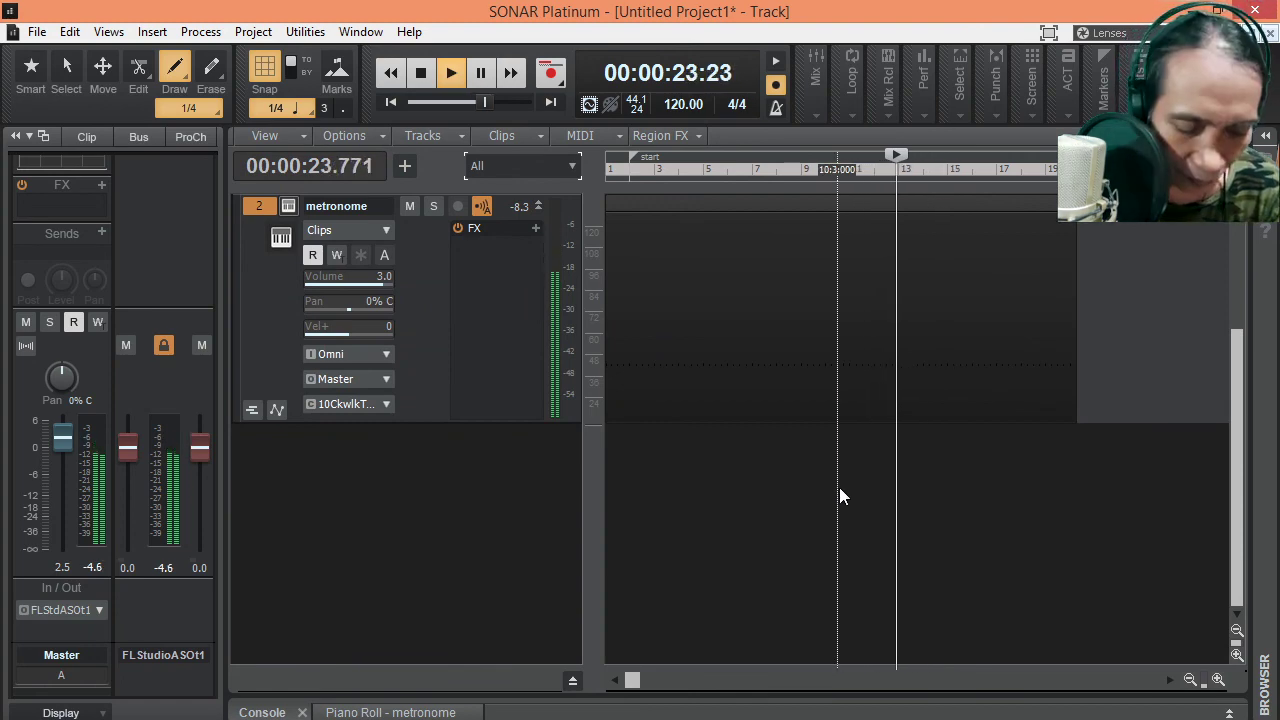
key(d)
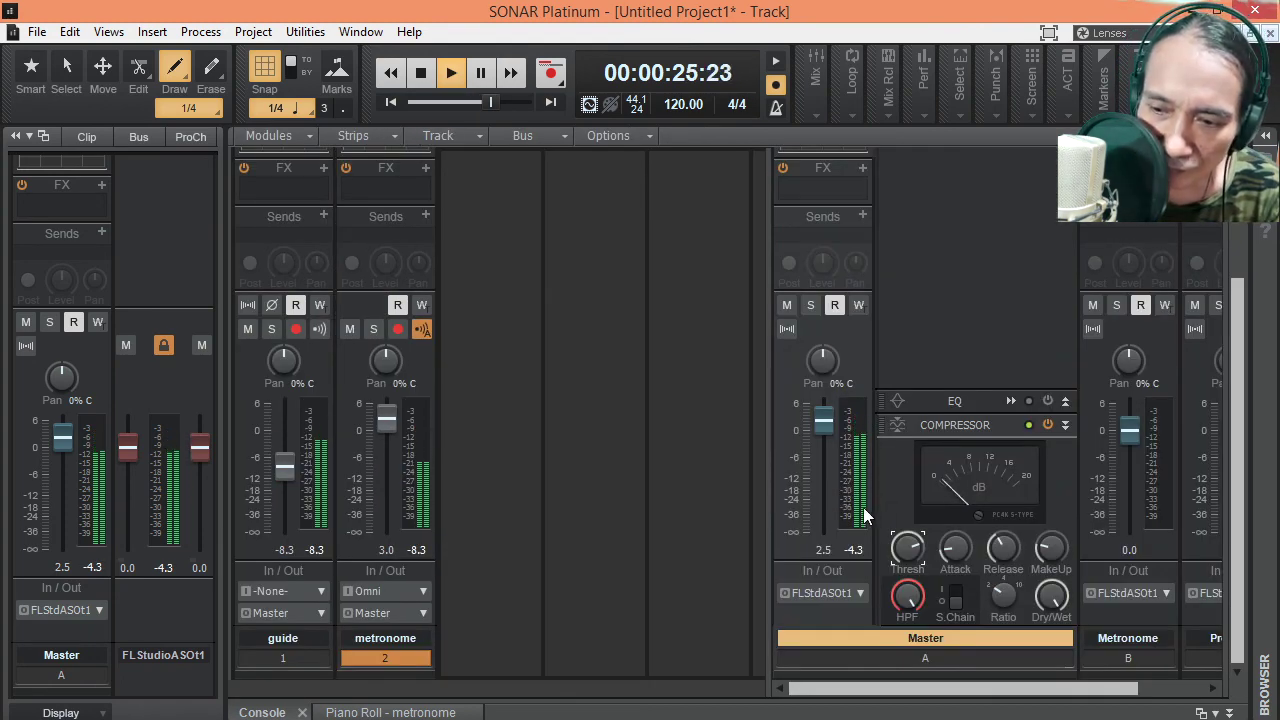
drag(907, 546, 907, 518)
mouse_move(1016, 549)
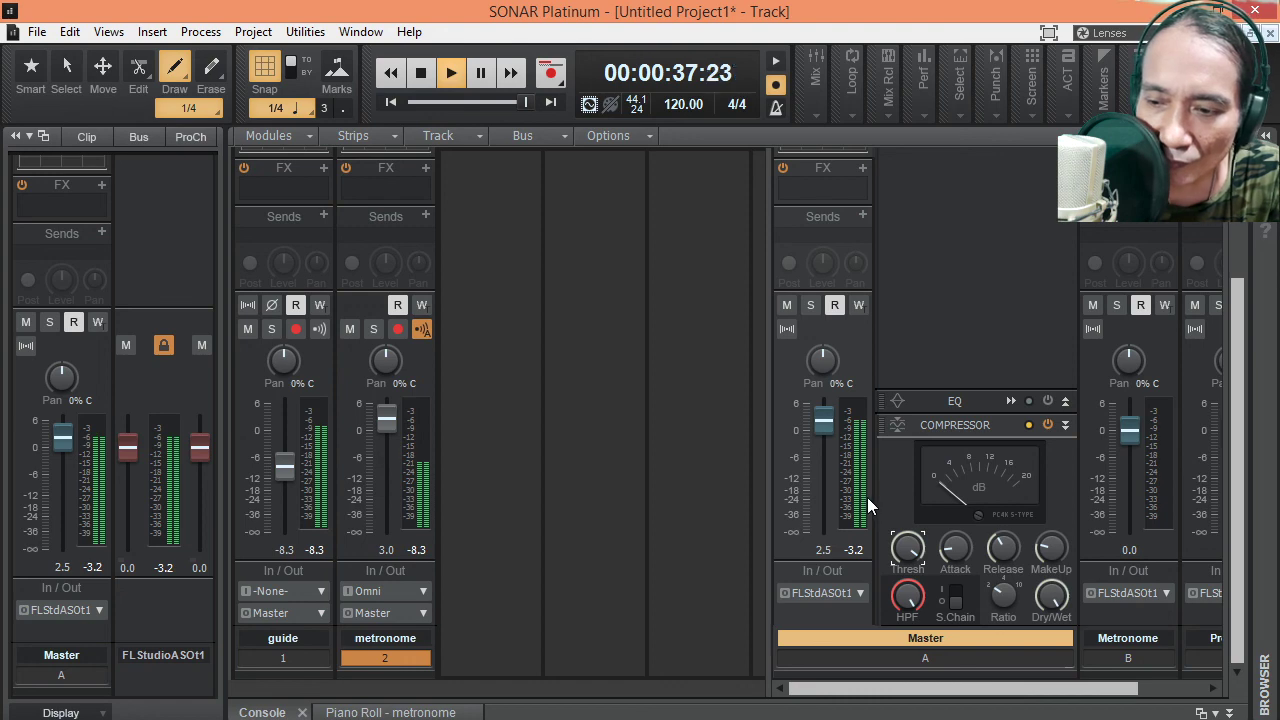
key(space)
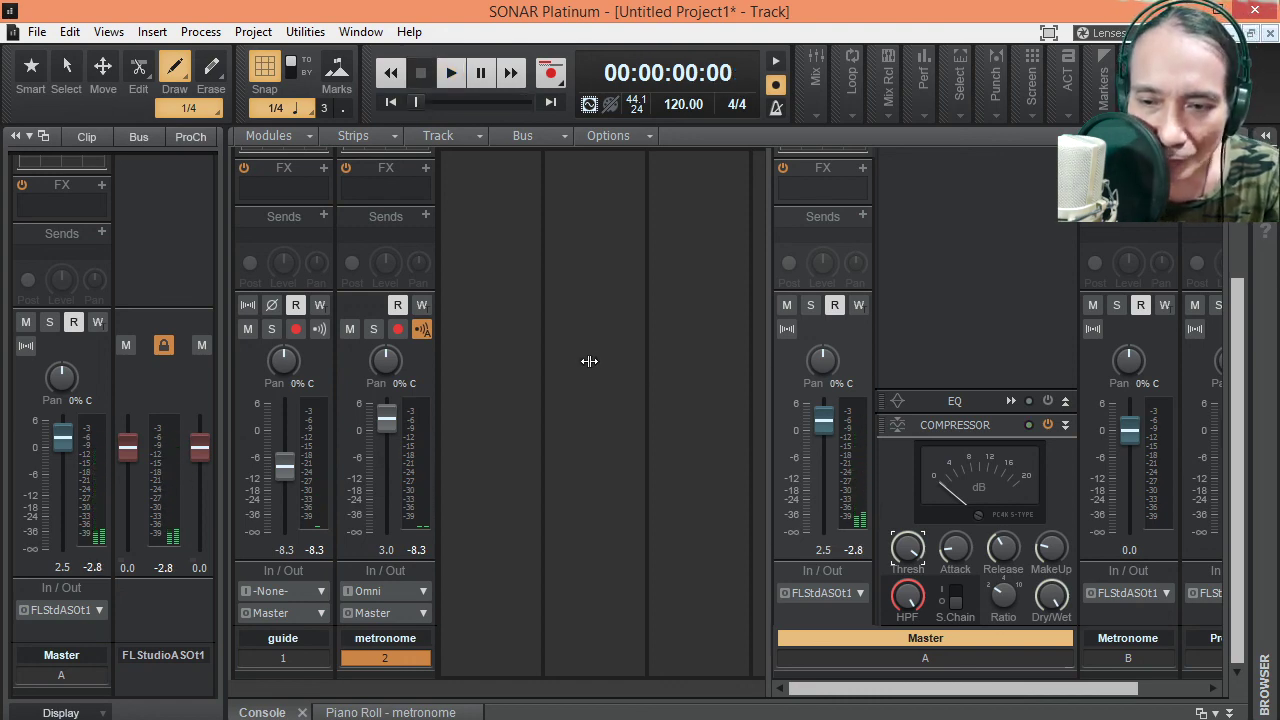
Collapse the Master bus's ProChannel and bring the Console faders back into view
scroll(922, 301, up, 3)
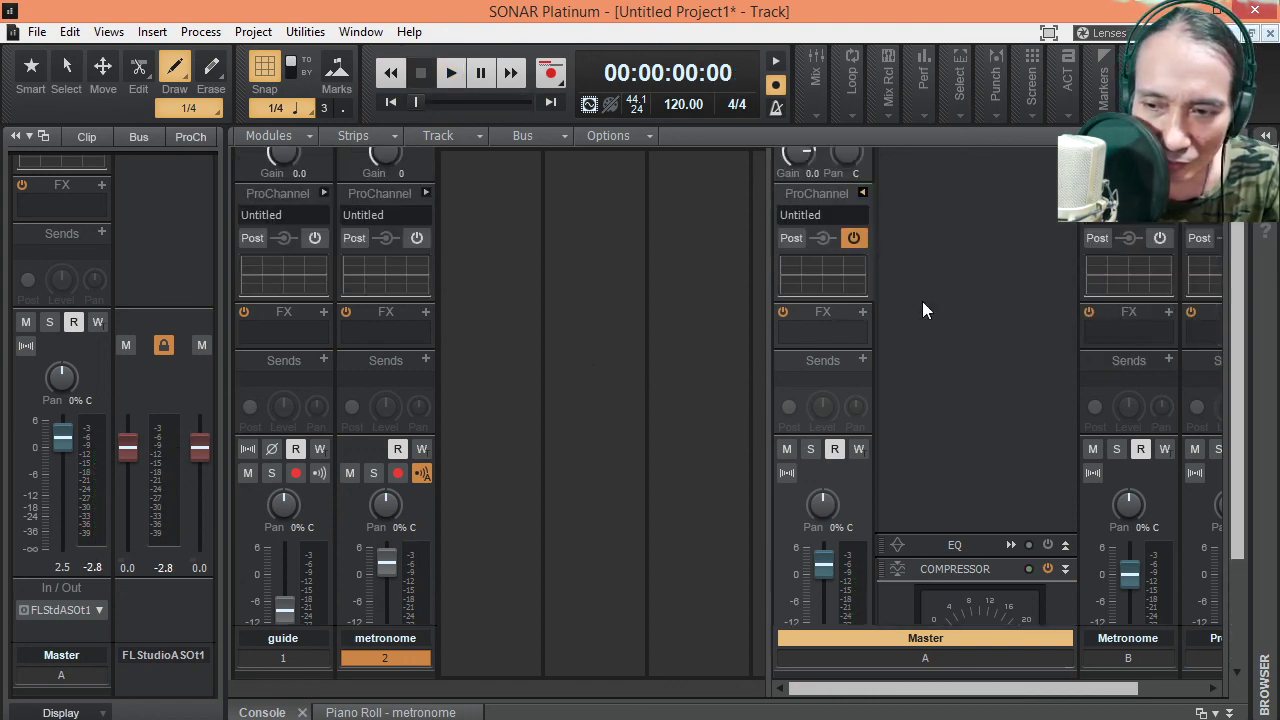
click(862, 193)
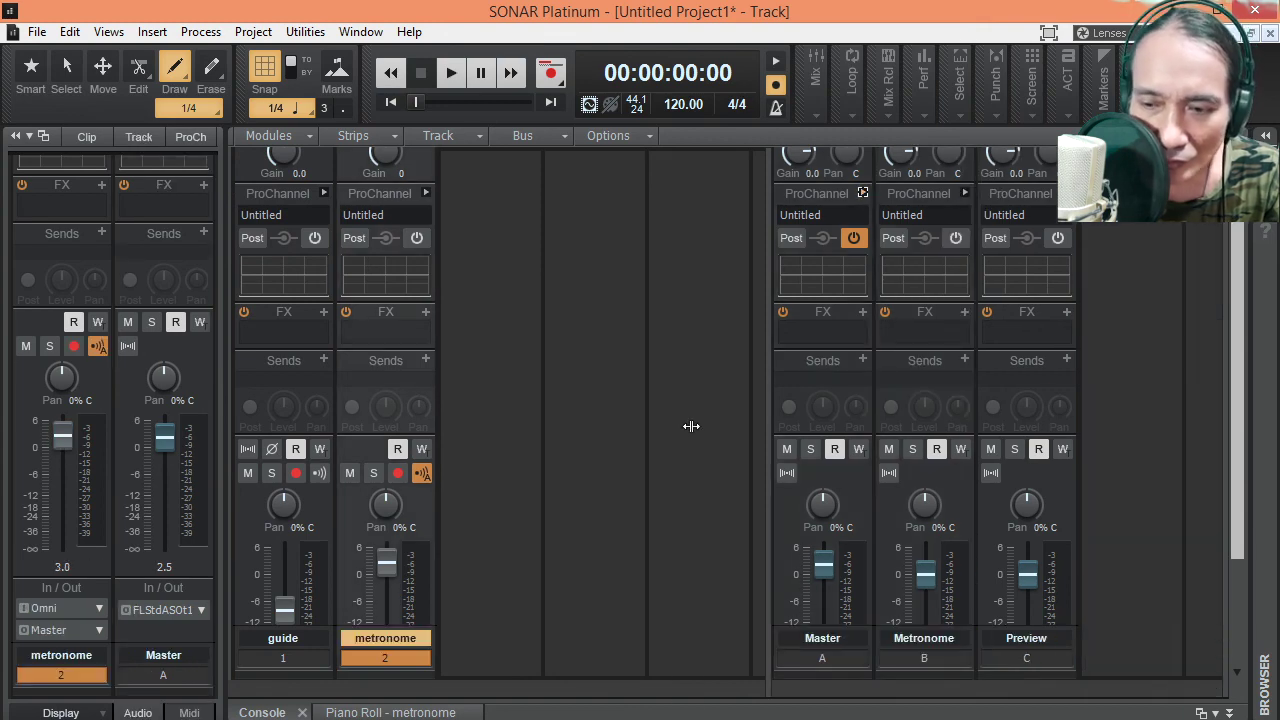
scroll(693, 423, down, 3)
scroll(596, 415, up, 1)
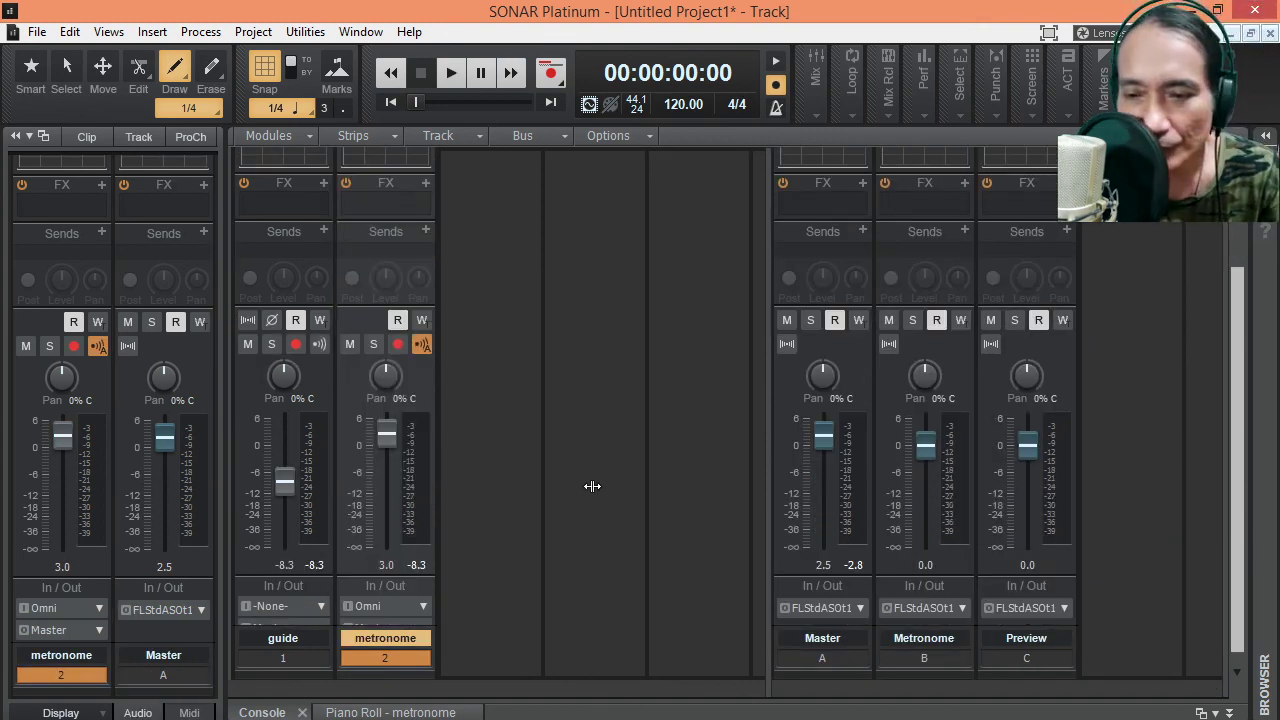
Return to the Track view and minimize the metronome track
key(d)
scroll(489, 510, up, 2)
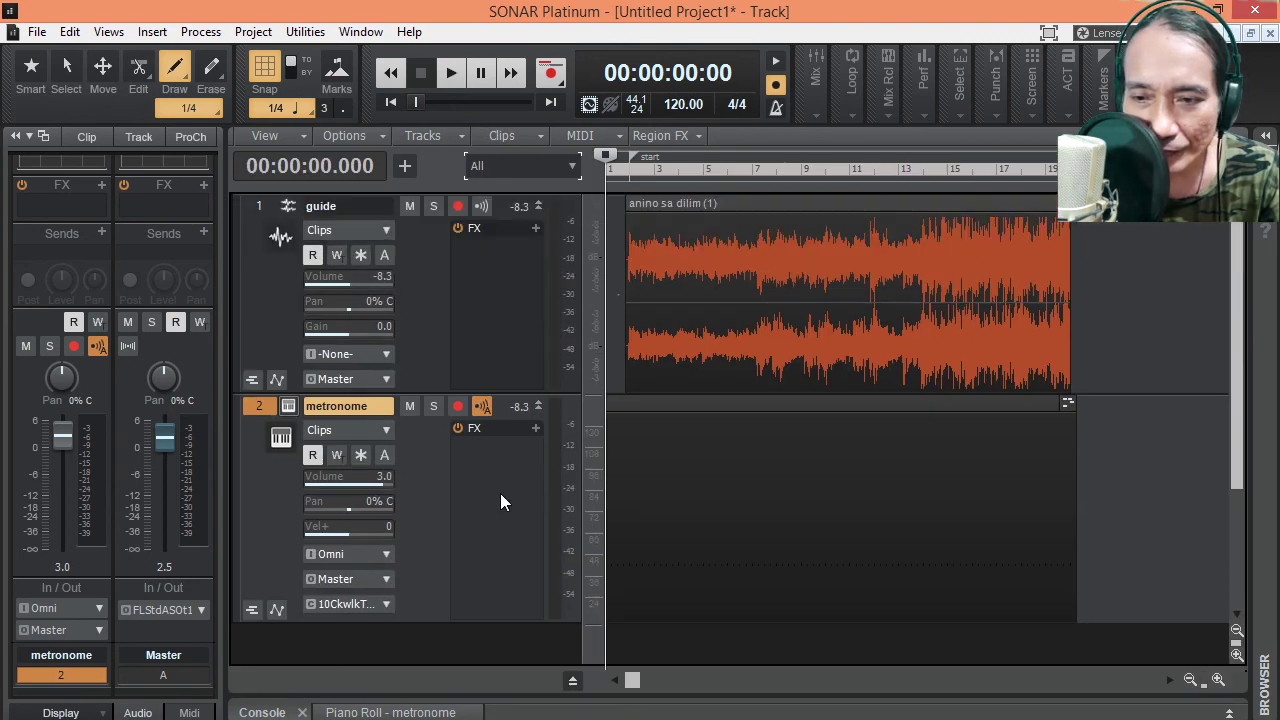
click(539, 406)
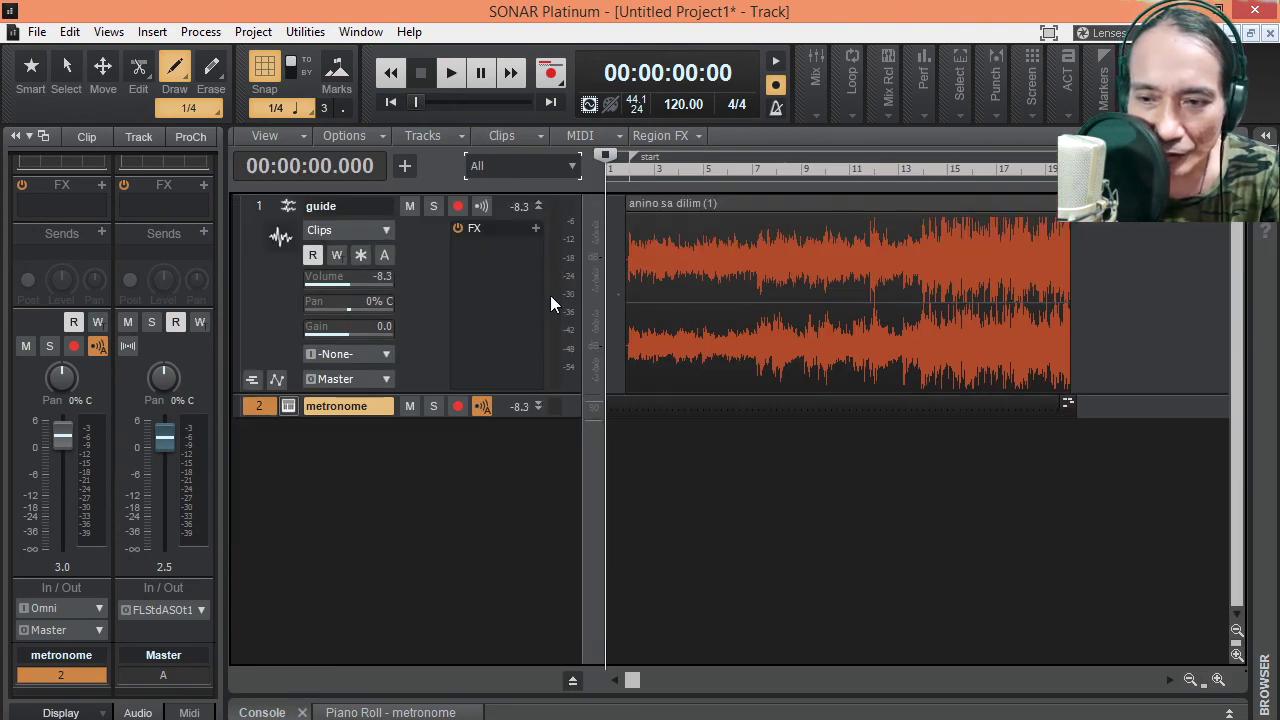
Minimize the guide track and clear the selection with the Select tool, leaving the playhead at the project's start
click(538, 207)
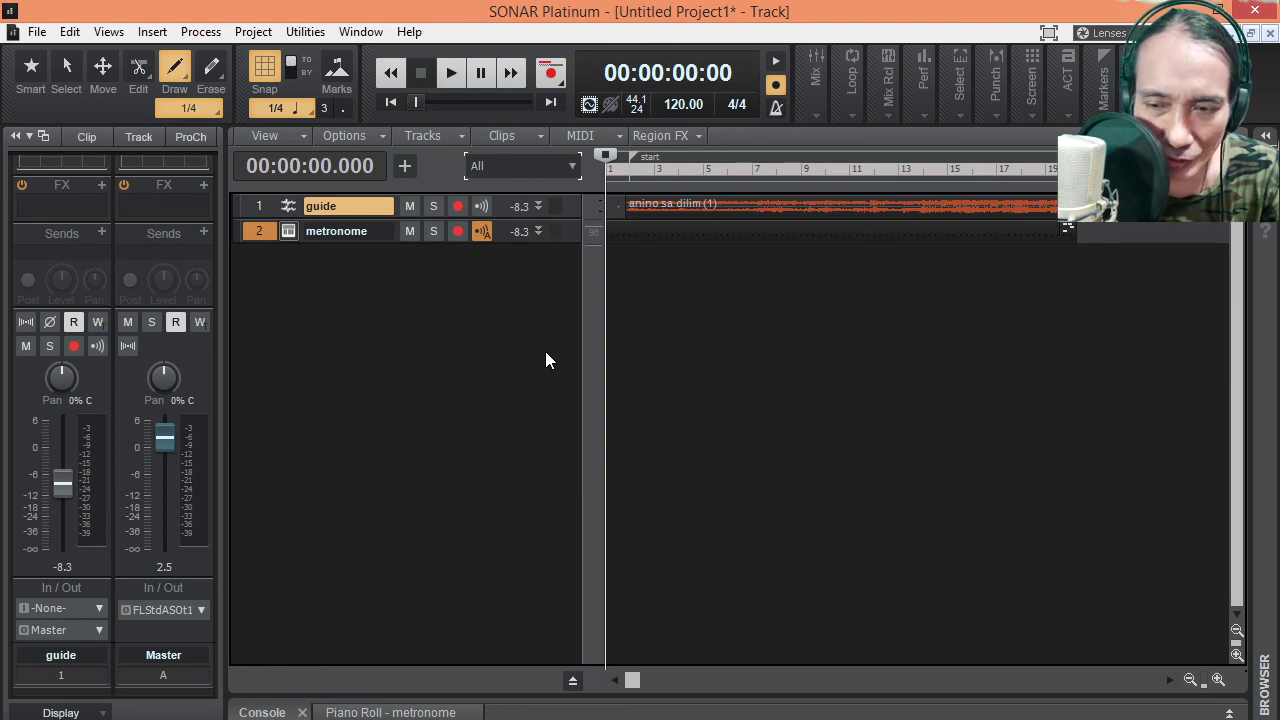
click(658, 373)
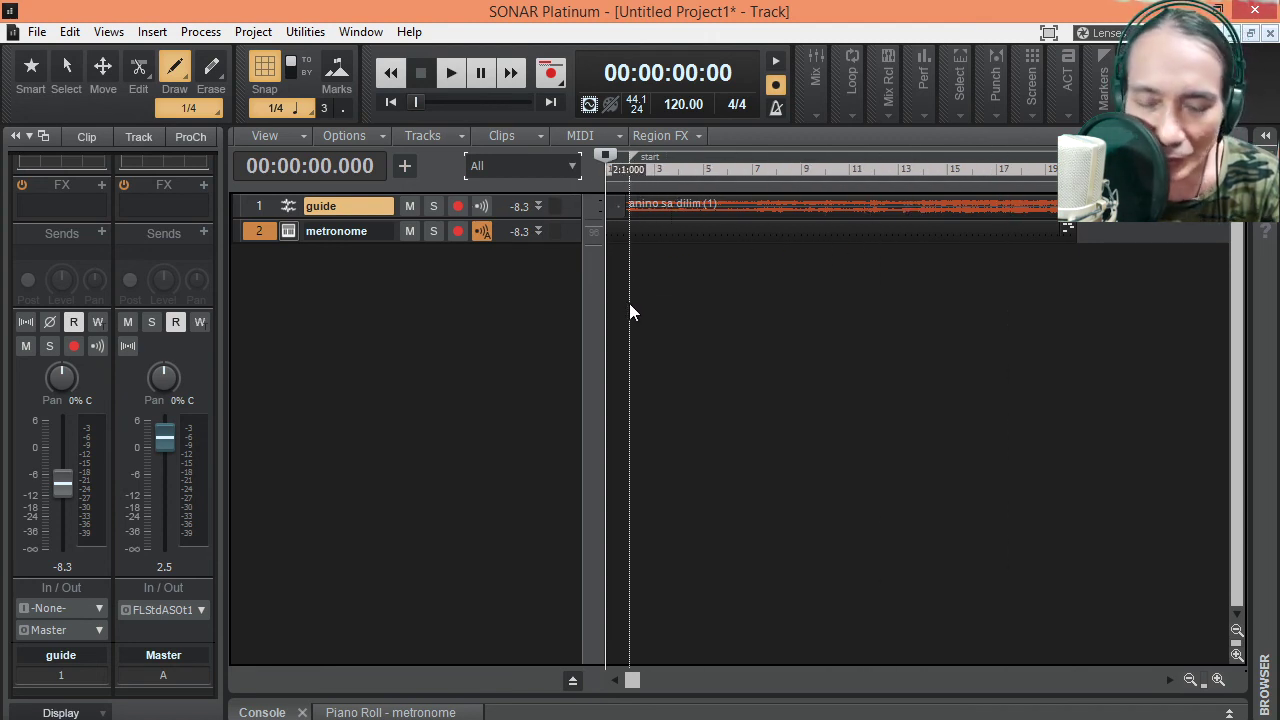
click(66, 68)
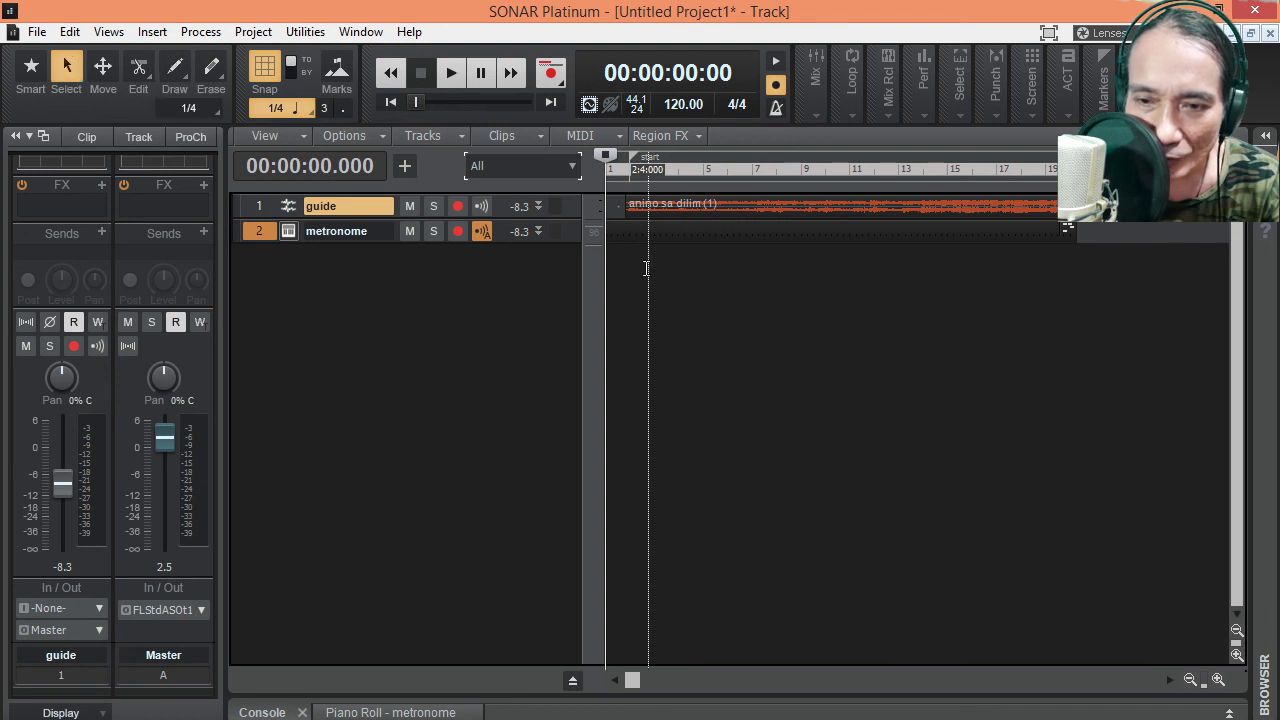
click(665, 340)
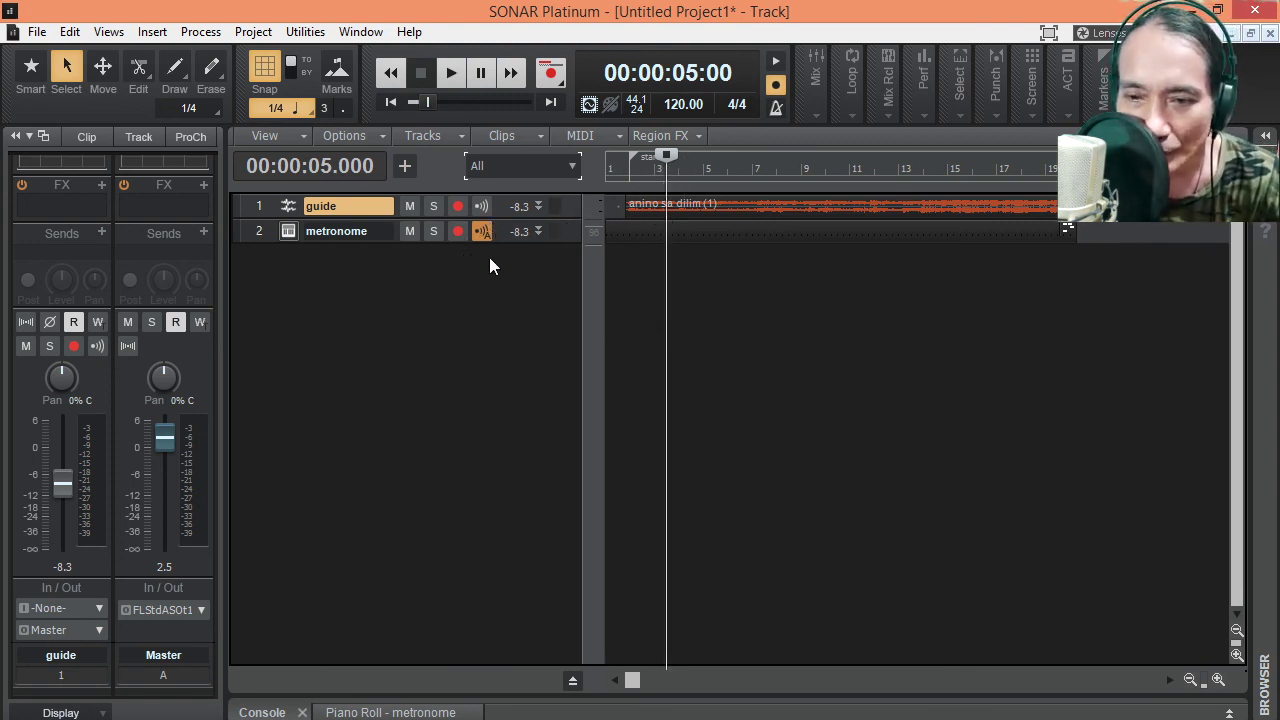
key(w)
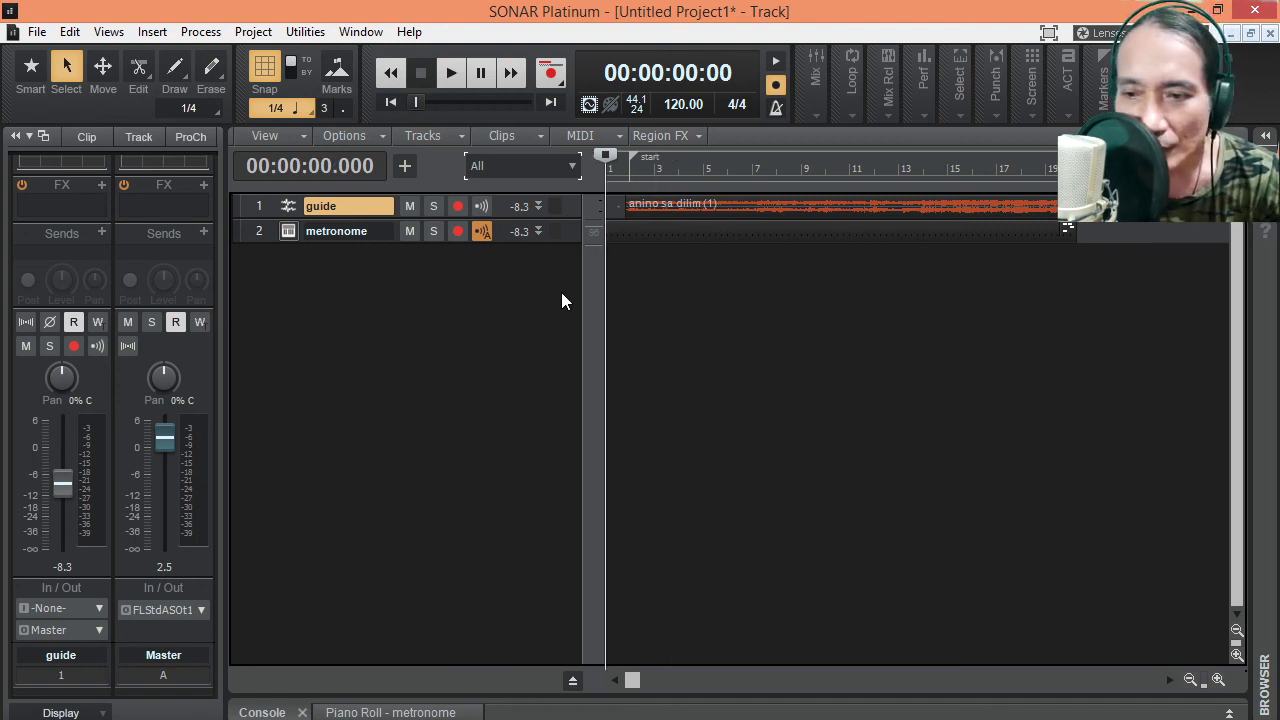
Start an audio export of the project and choose the Music library as the destination folder
click(38, 33)
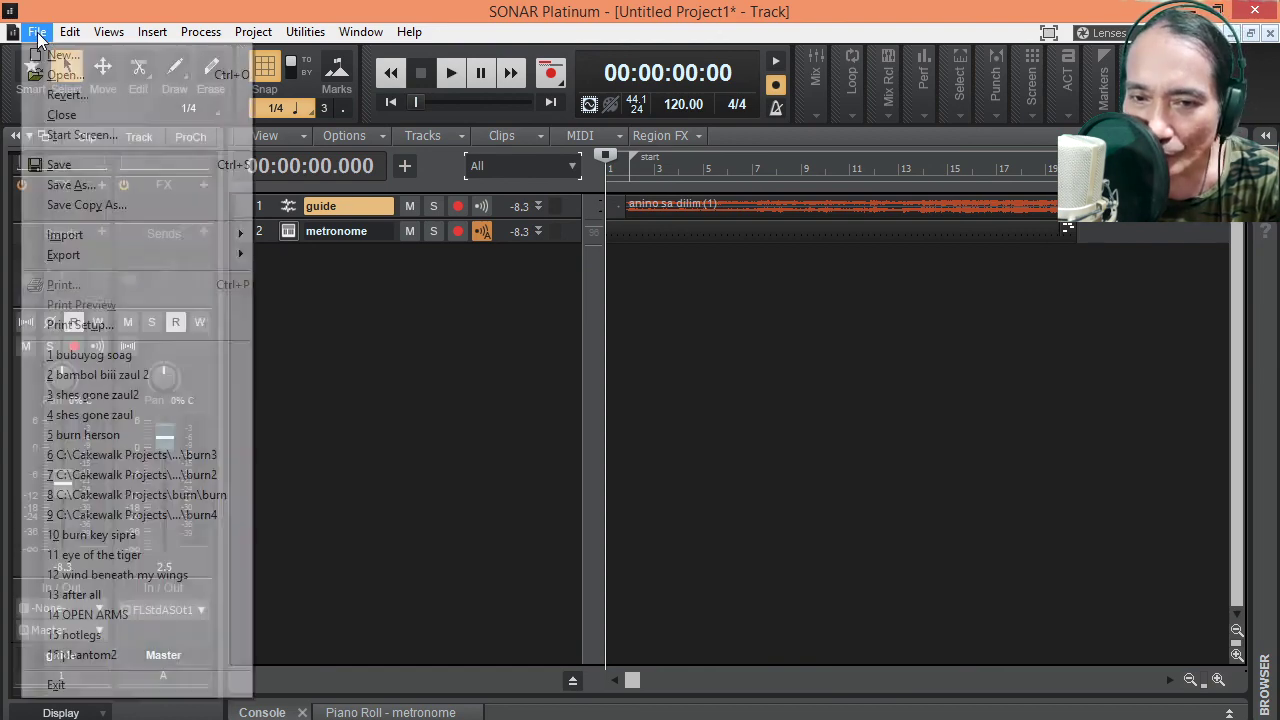
mouse_move(100, 264)
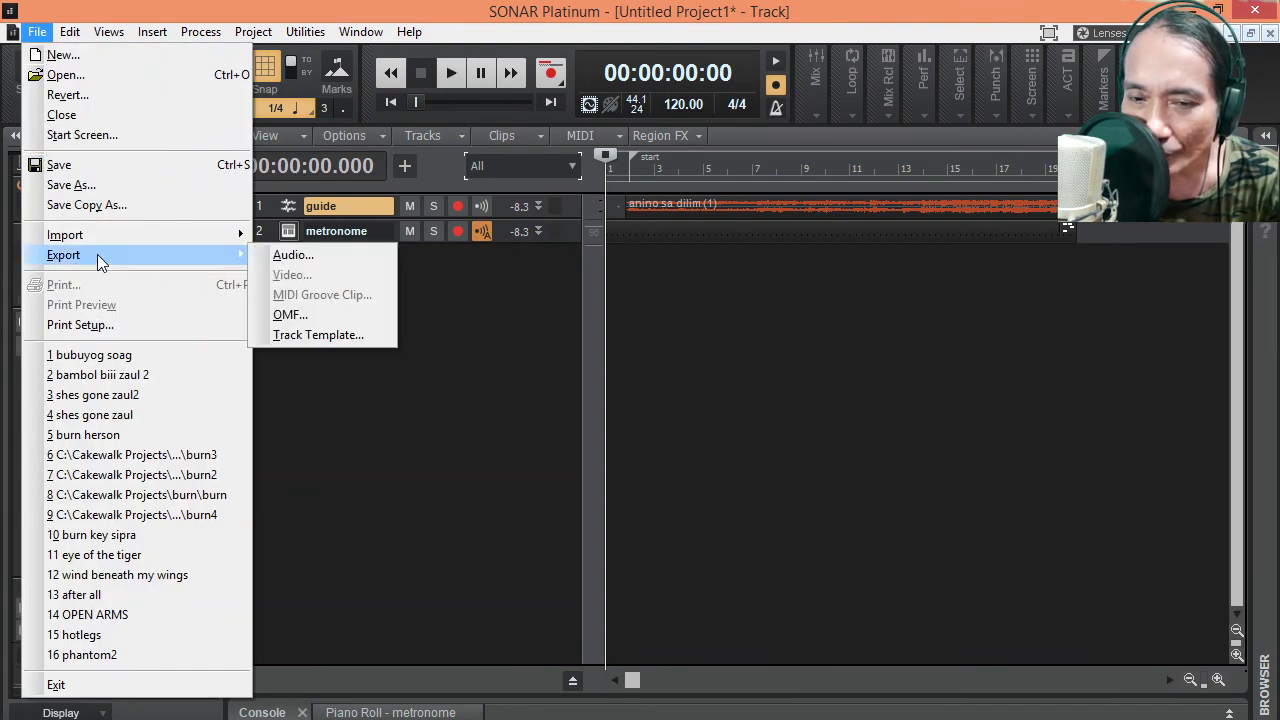
click(291, 256)
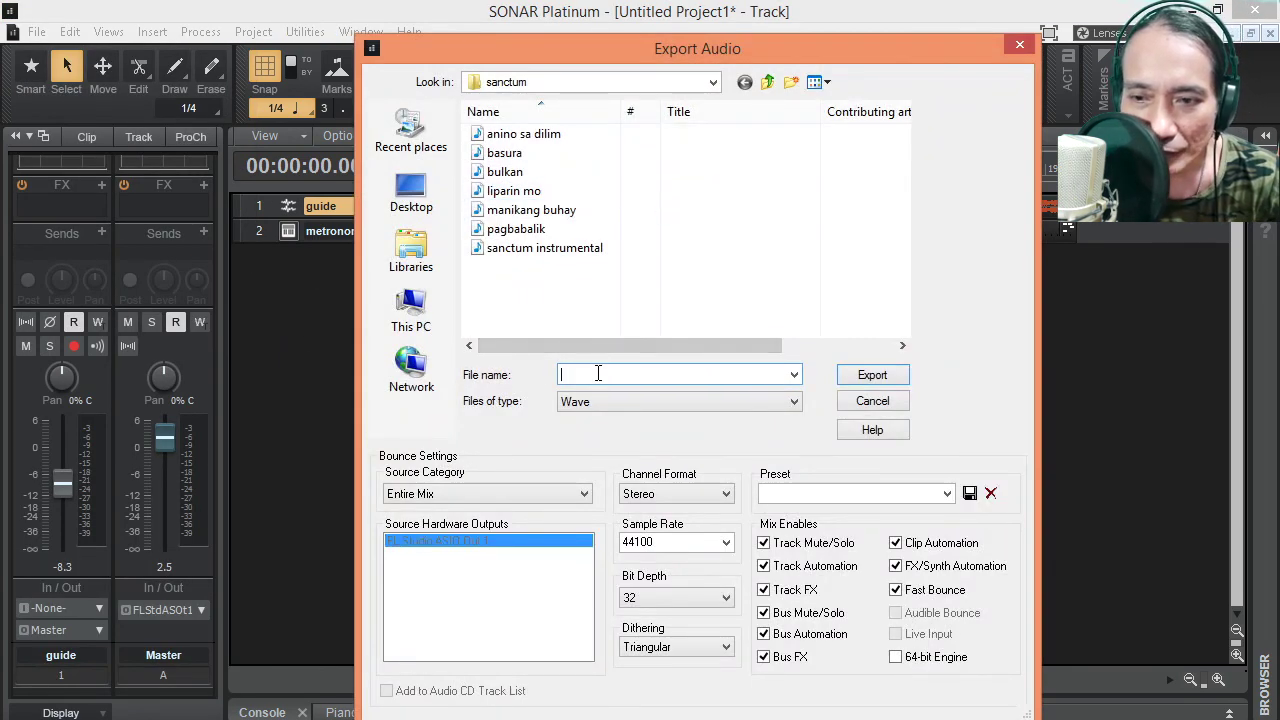
click(422, 258)
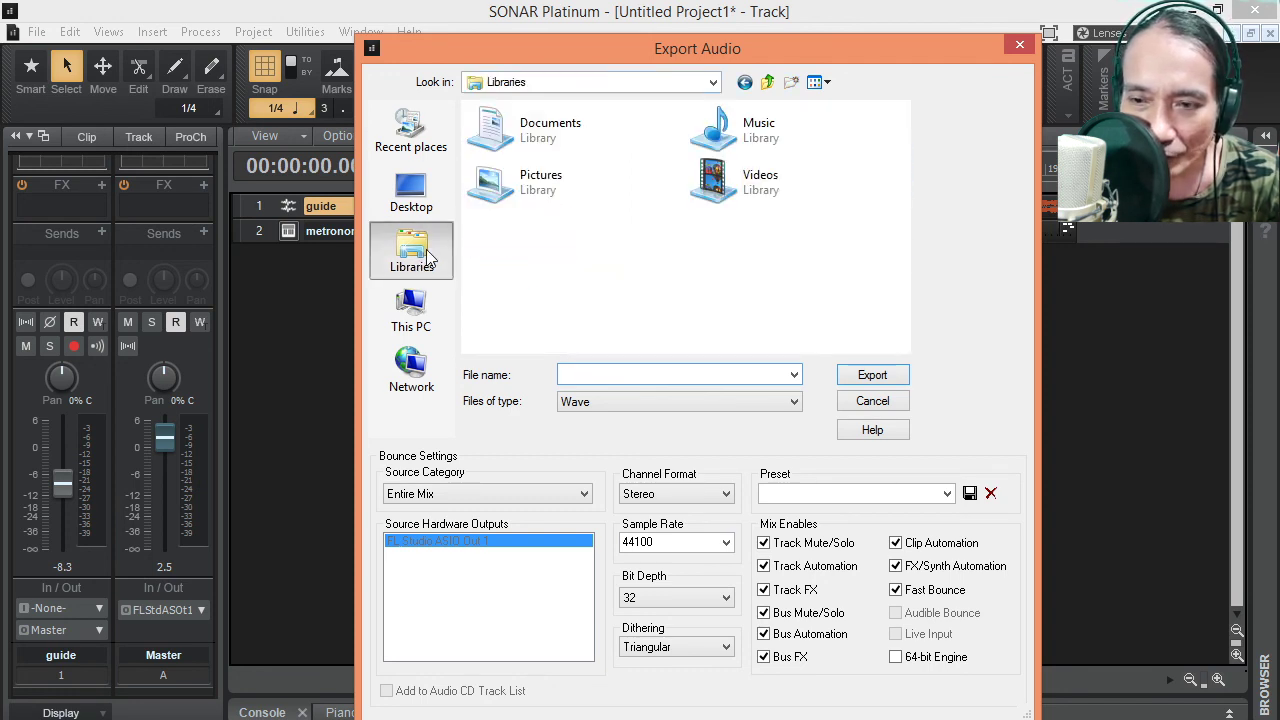
double_click(731, 155)
Name the export file "collab guide with metronome"
click(643, 374)
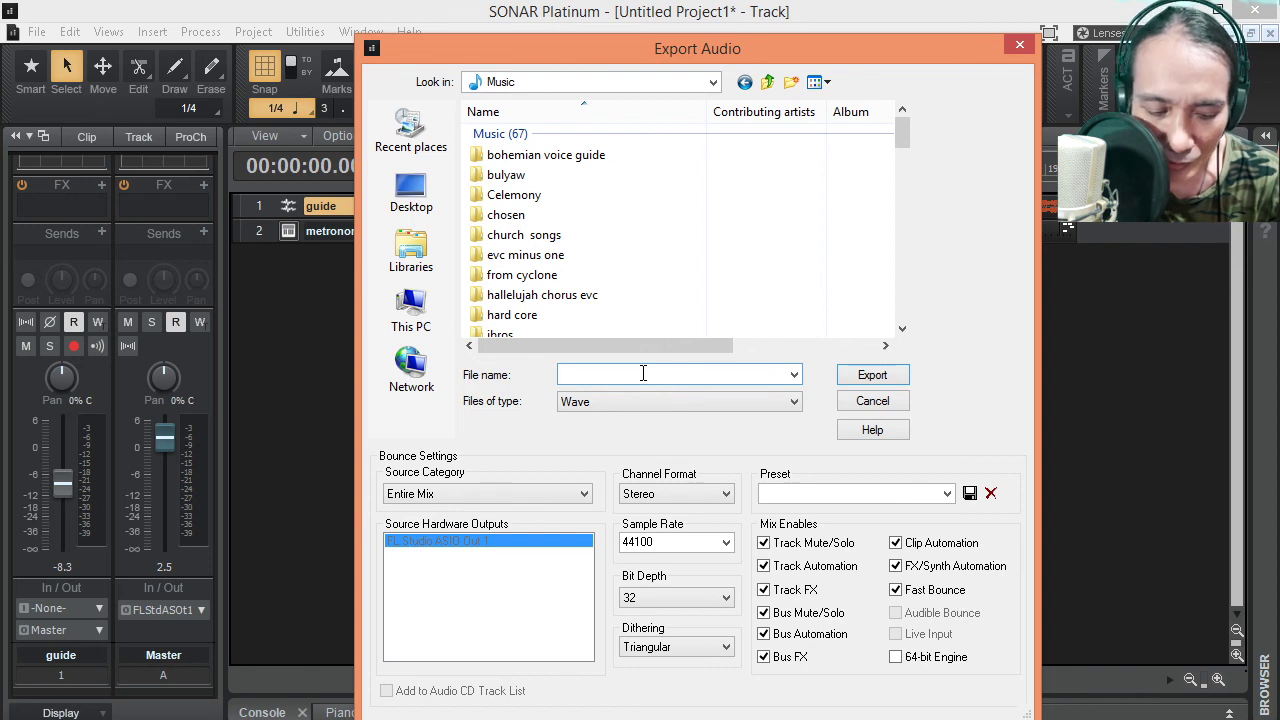
text(coll)
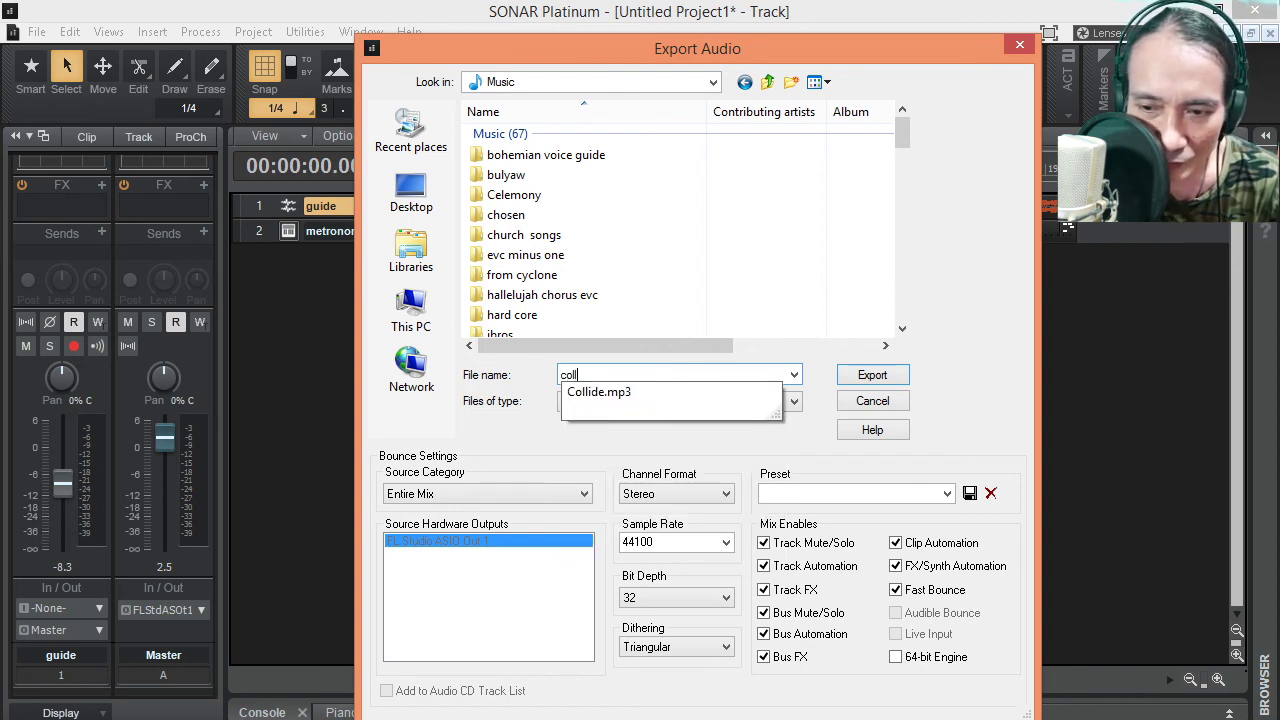
text(ab guide w)
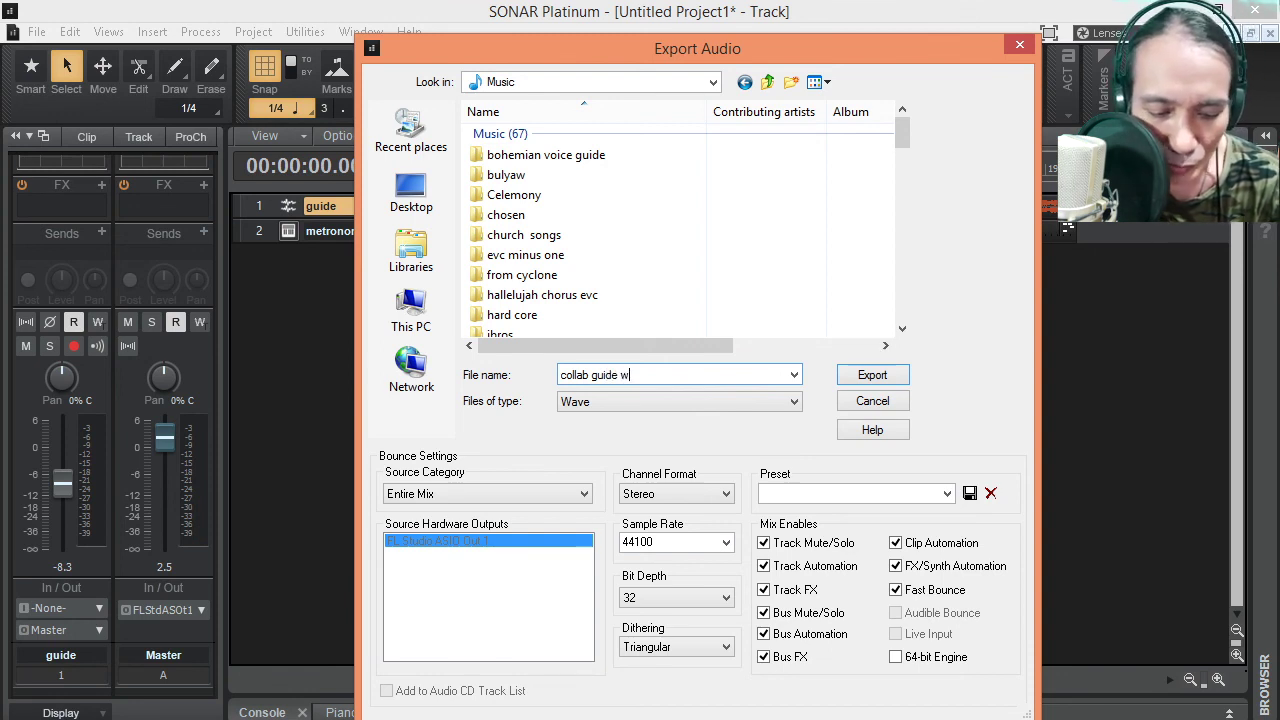
text(ith metr)
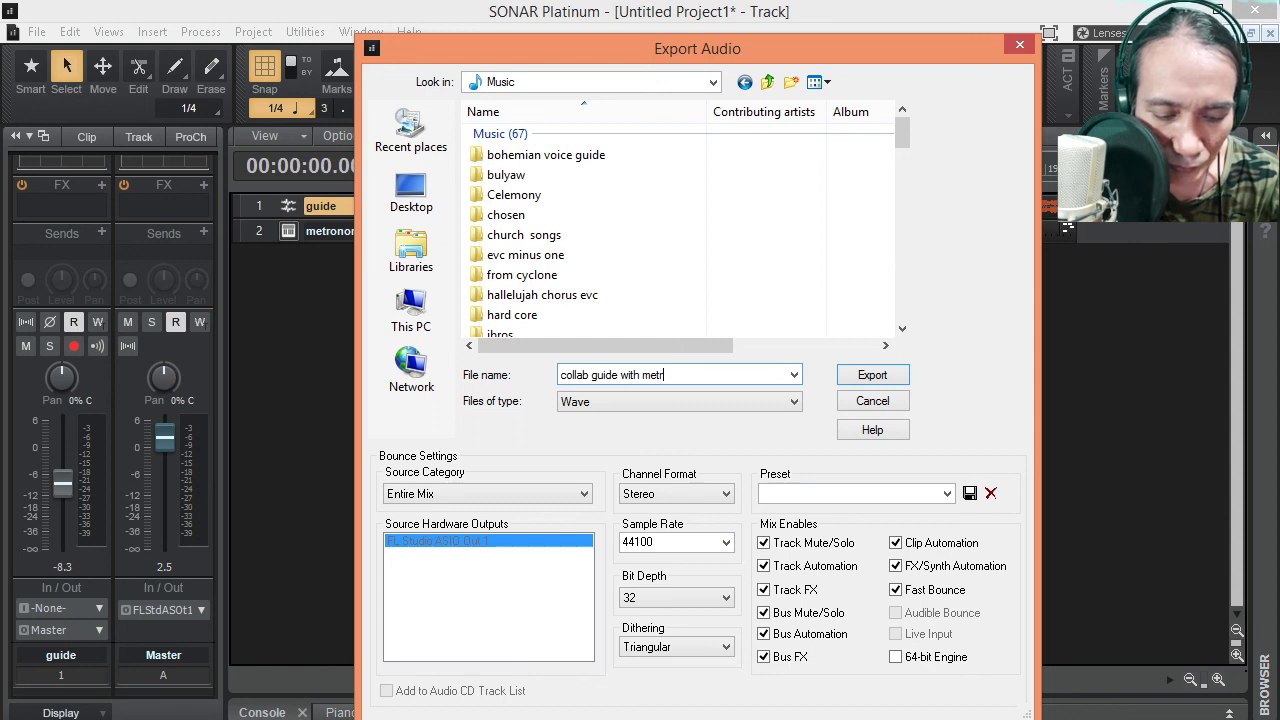
text(onome)
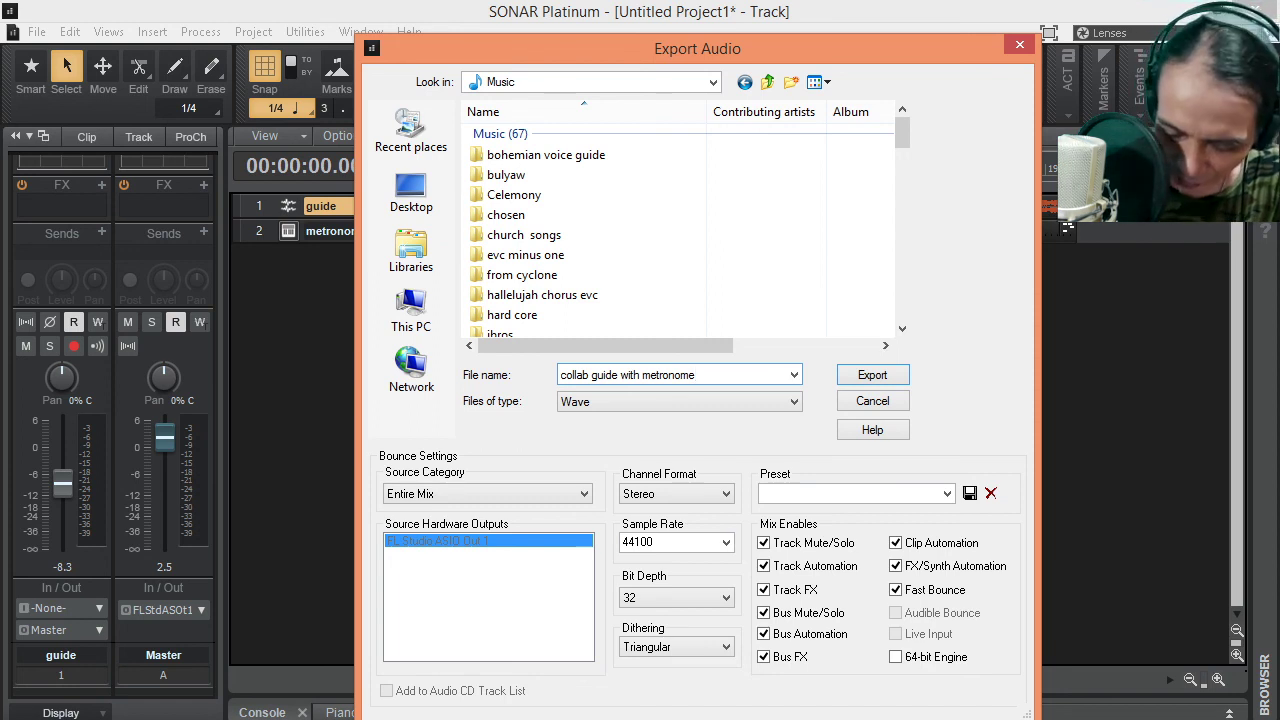
Set the export file type to MP3 and proceed with the export to its MP3 options
click(716, 496)
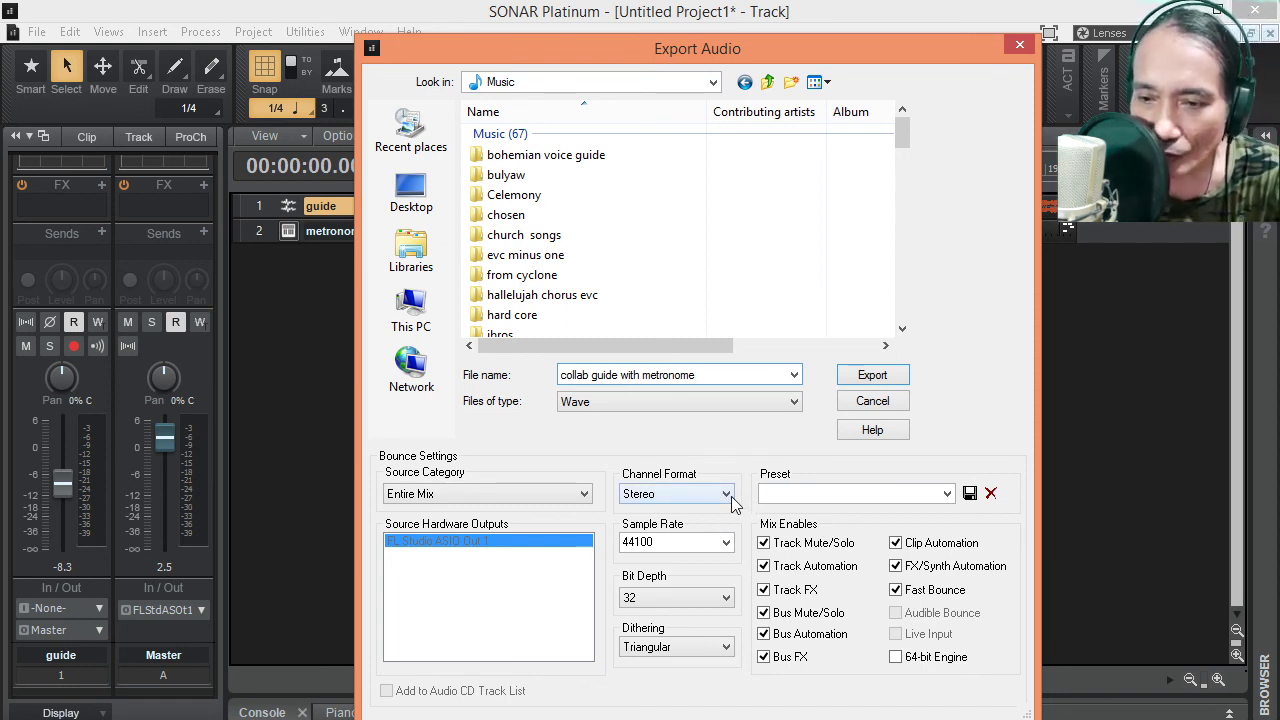
click(796, 404)
click(796, 401)
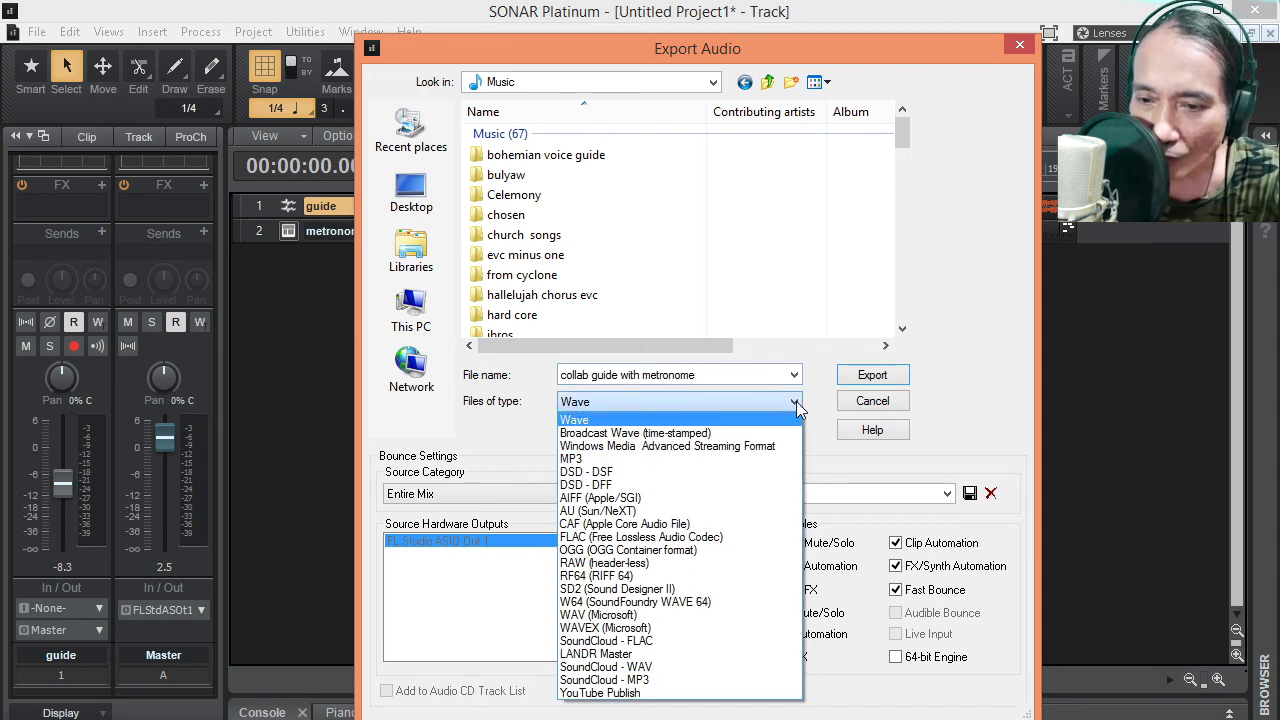
click(627, 459)
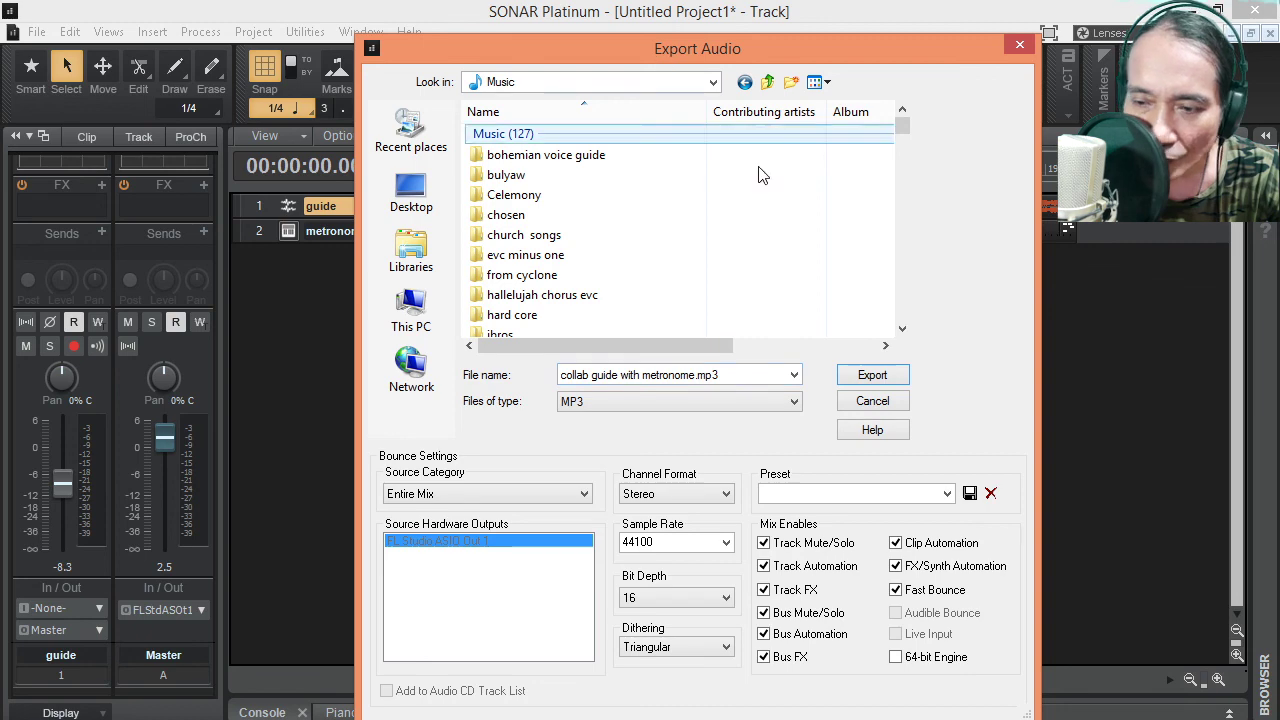
click(872, 378)
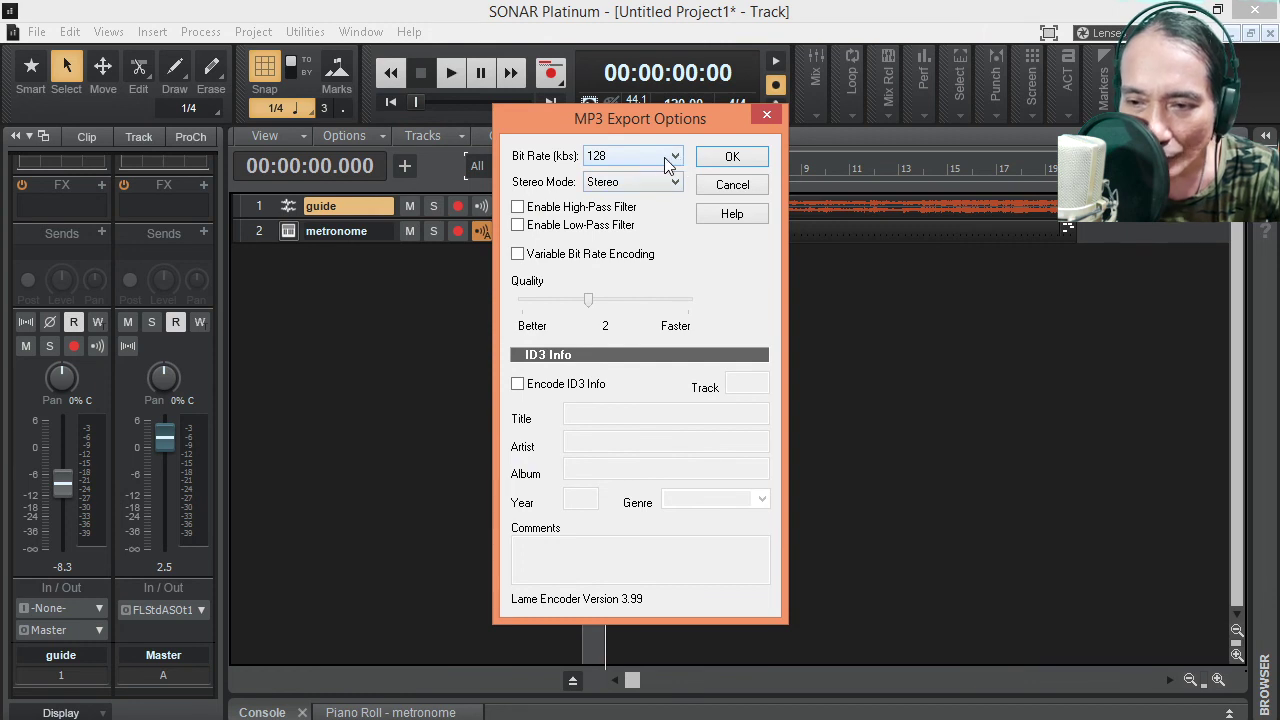
Enable ID3 info encoding with the title "collab guide with metronome" and confirm the MP3 options to run the export
click(518, 384)
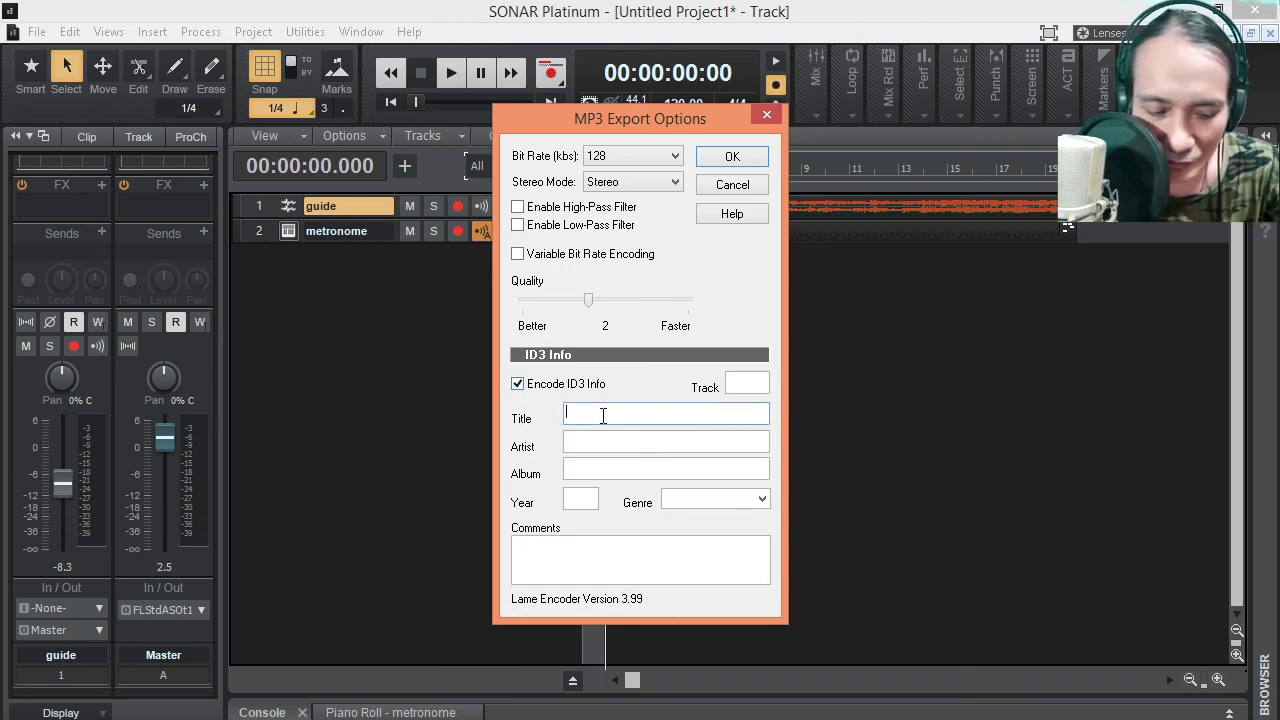
text(collab guide wit)
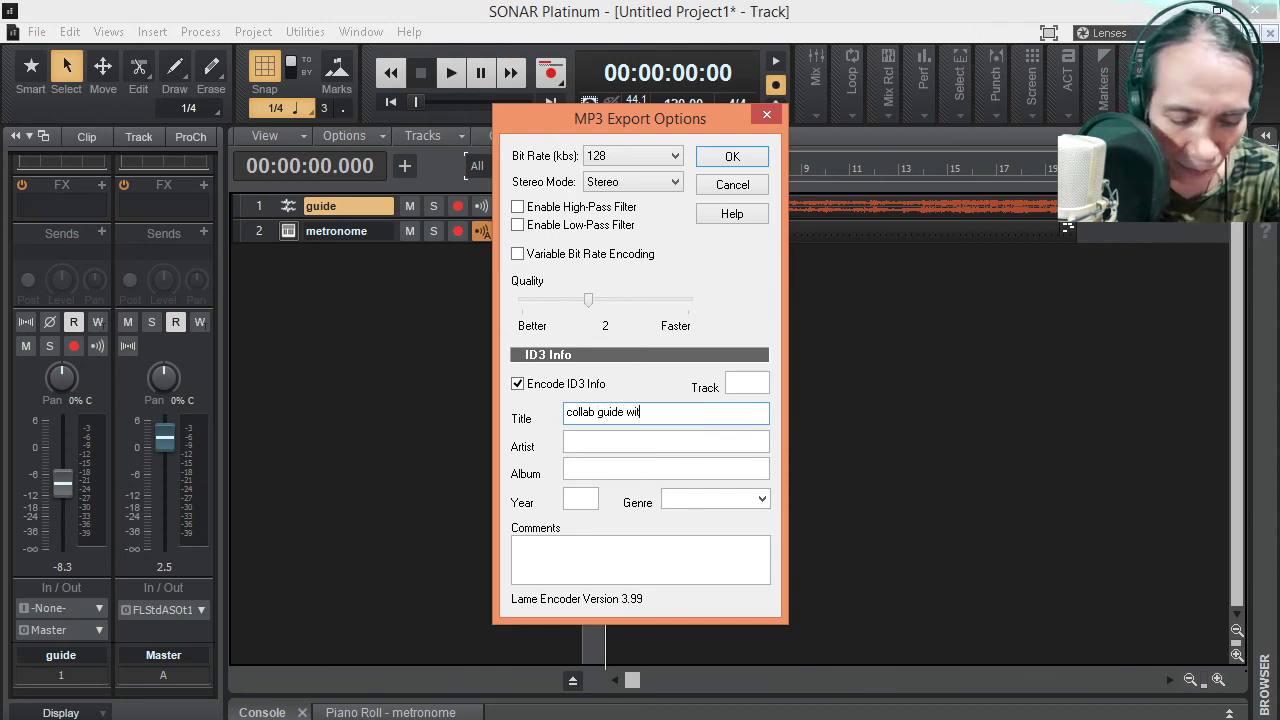
text(h metronom)
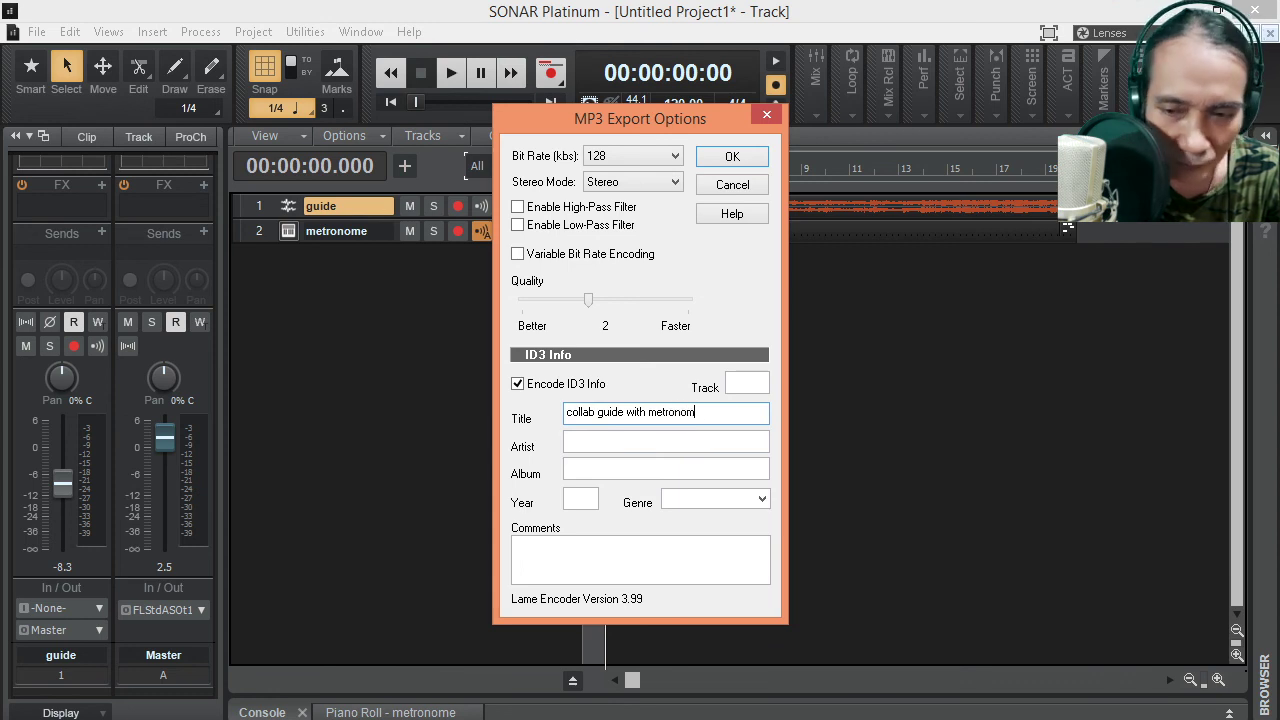
text(e)
click(683, 436)
click(588, 474)
click(591, 496)
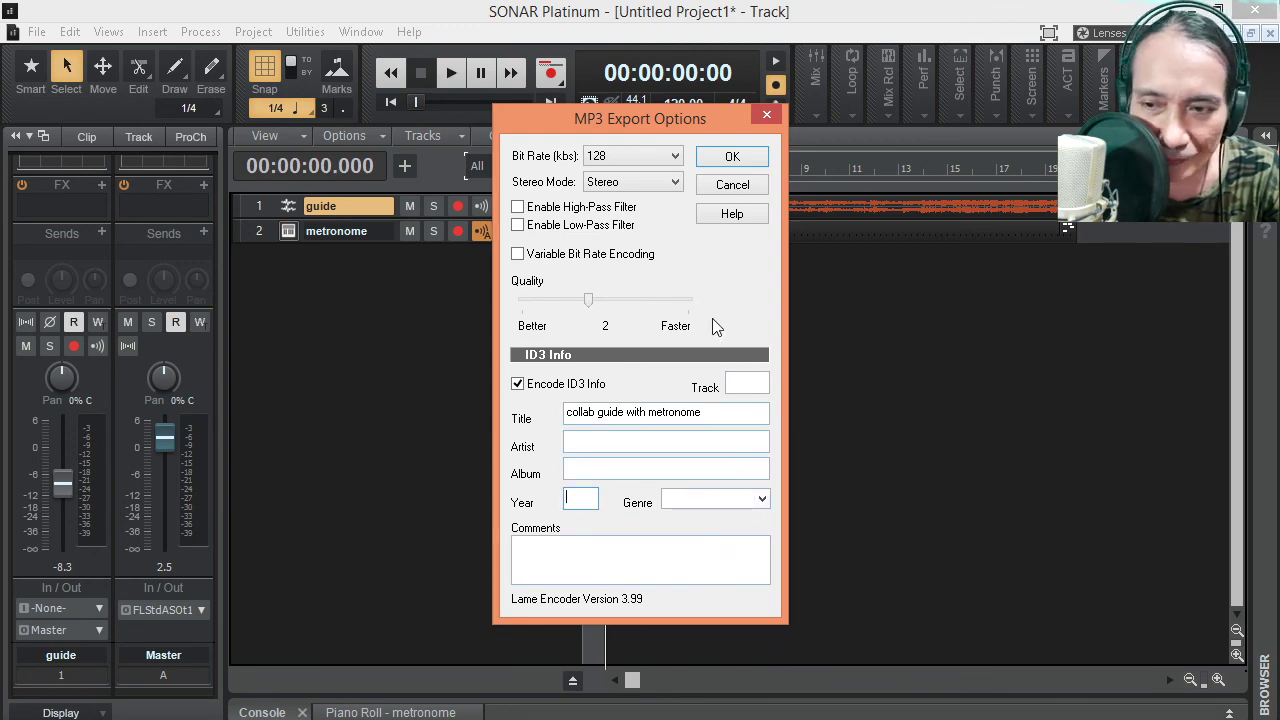
click(731, 160)
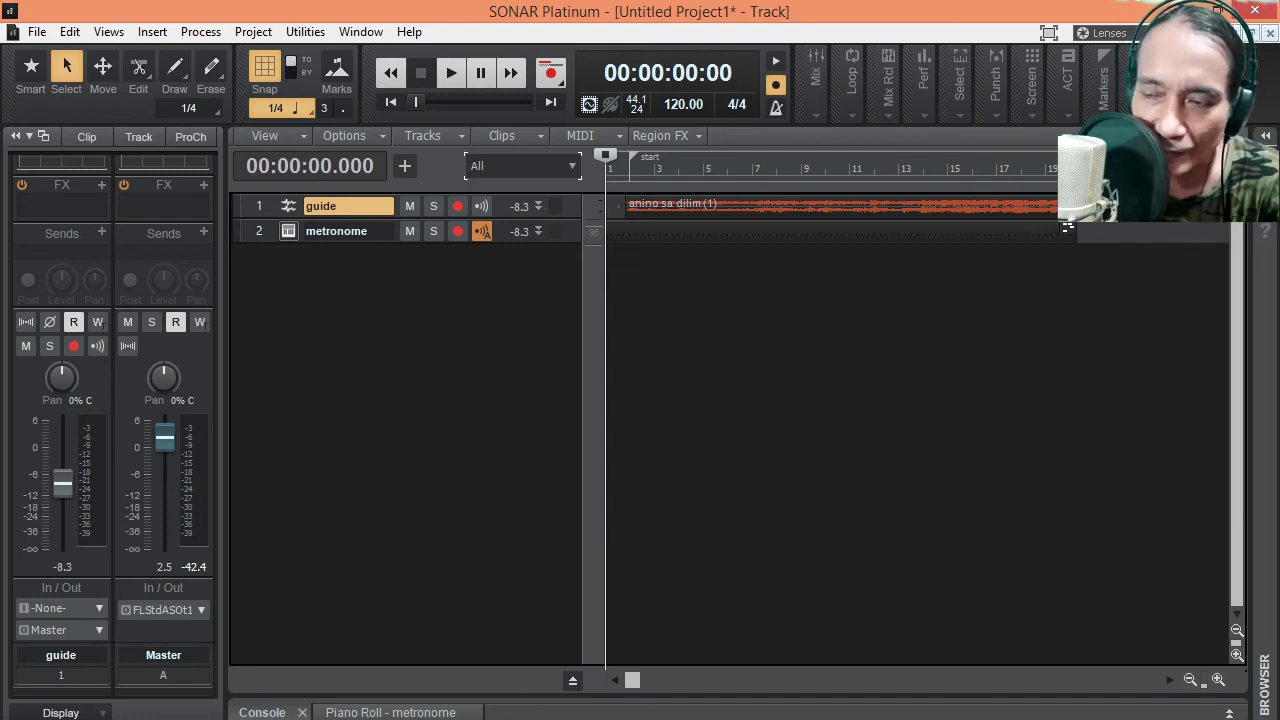
Close SONAR and save the project's changes under the name "collab guide1" in the Cakewalk Projects folder
click(1255, 12)
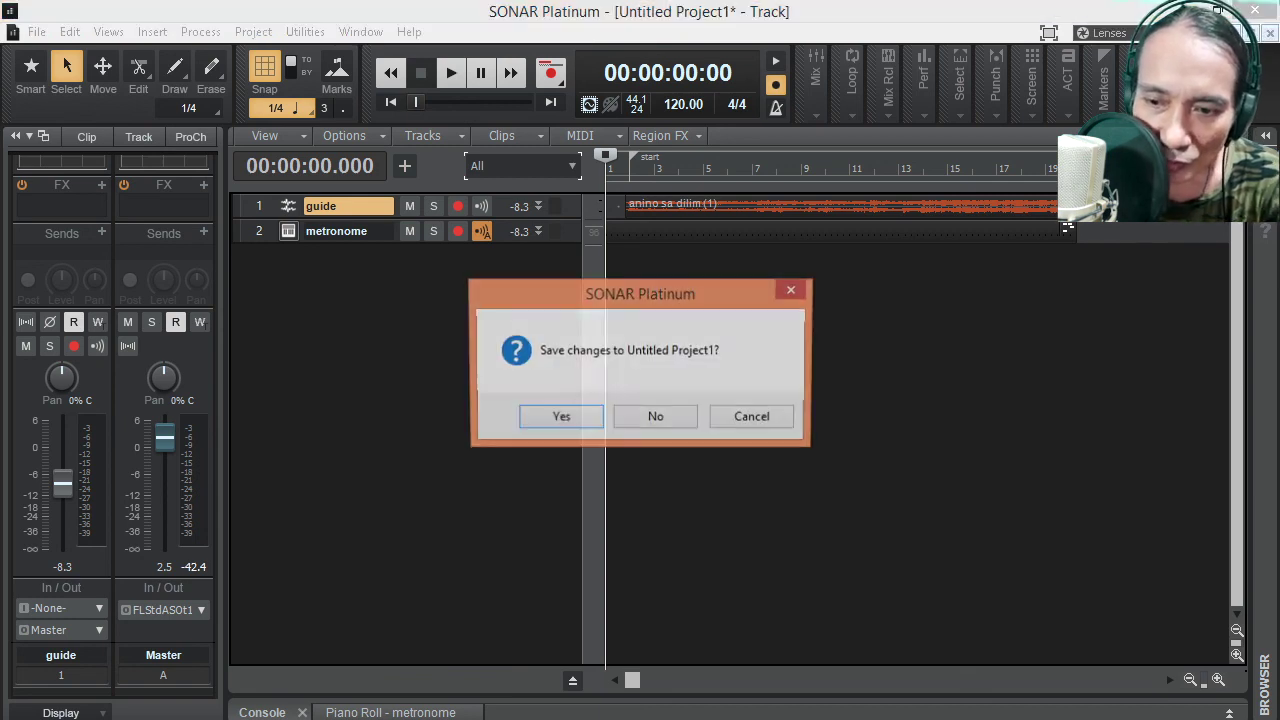
click(590, 420)
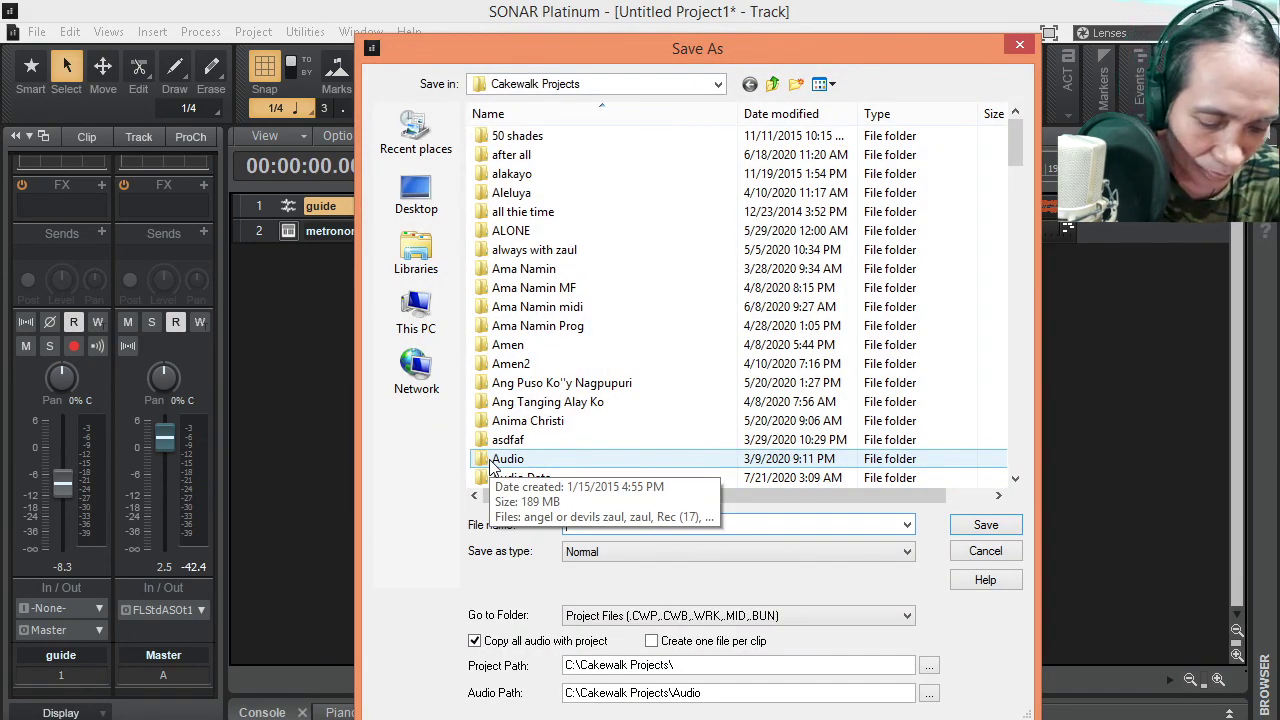
text(collab guide)
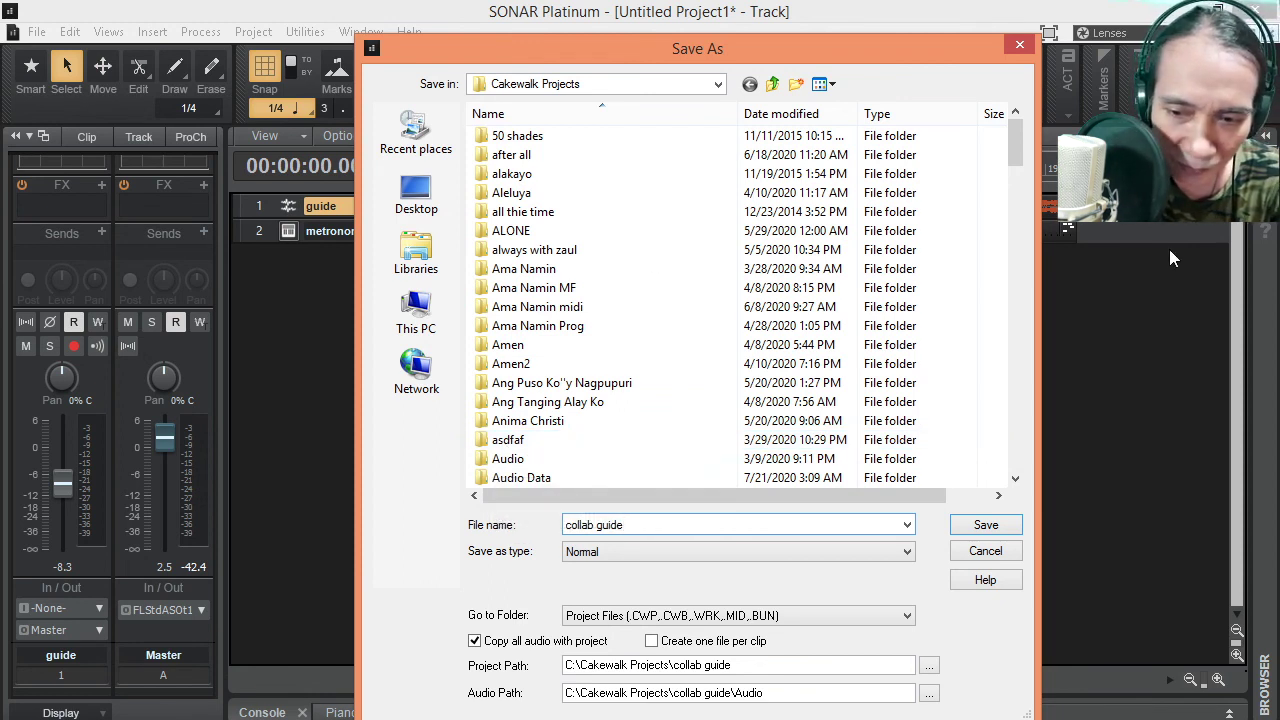
text(1)
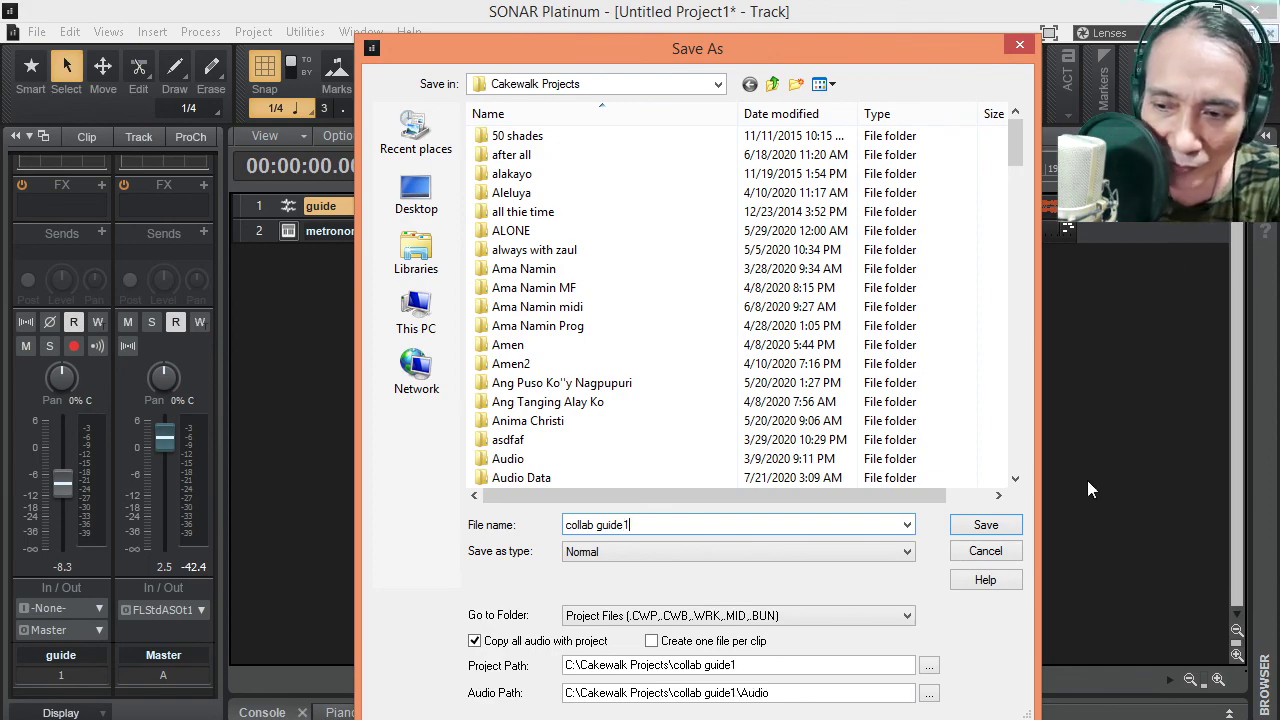
click(988, 526)
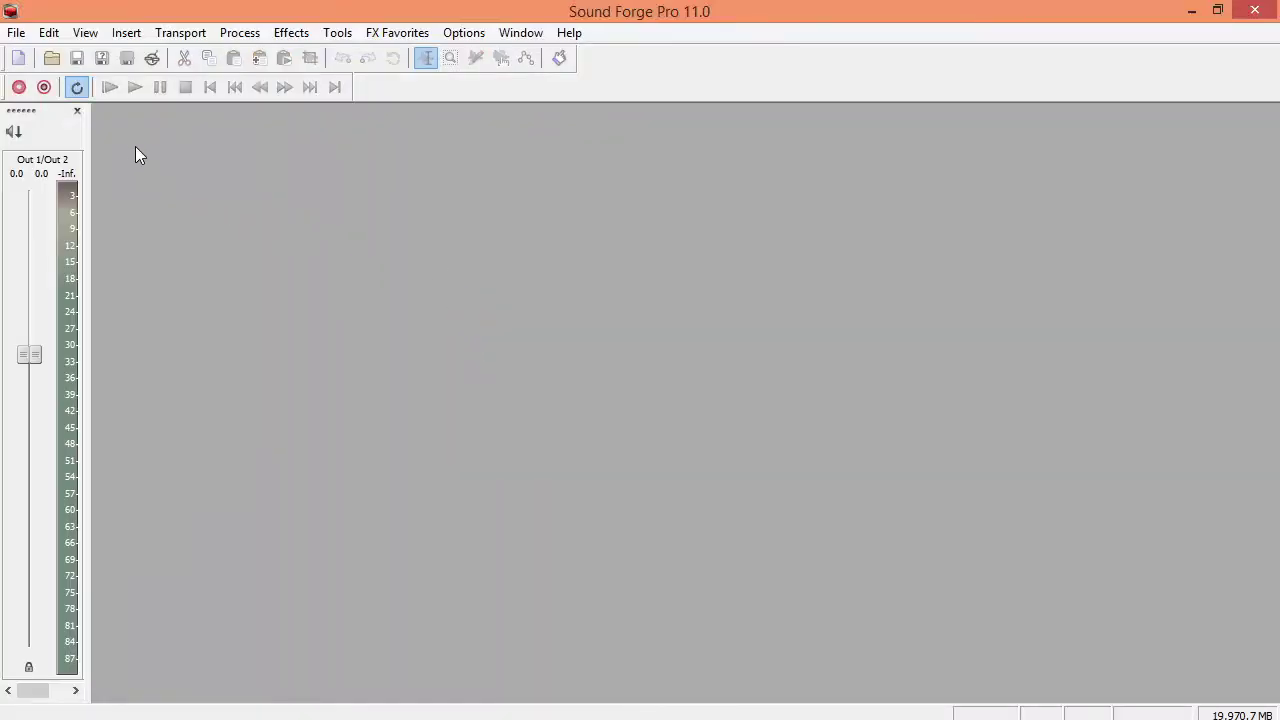
In Sound Forge Pro, open the file "collab guide with metronome" from the Music folder
click(57, 63)
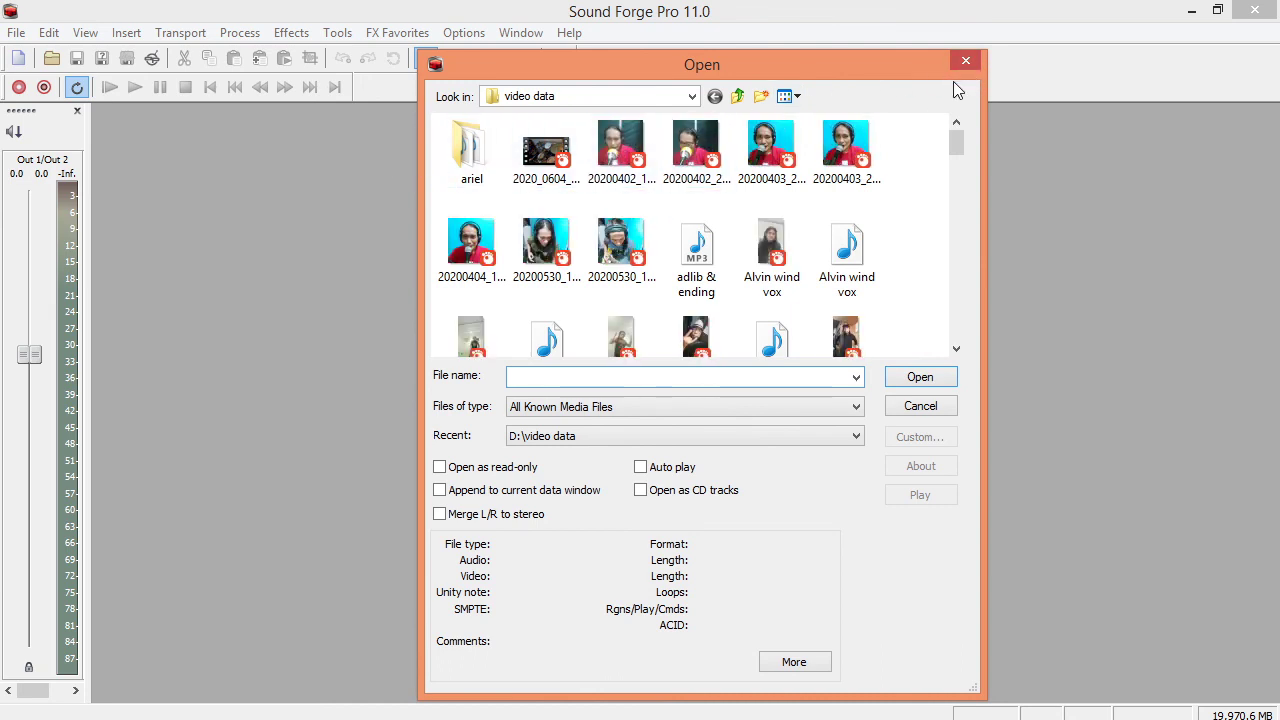
click(691, 96)
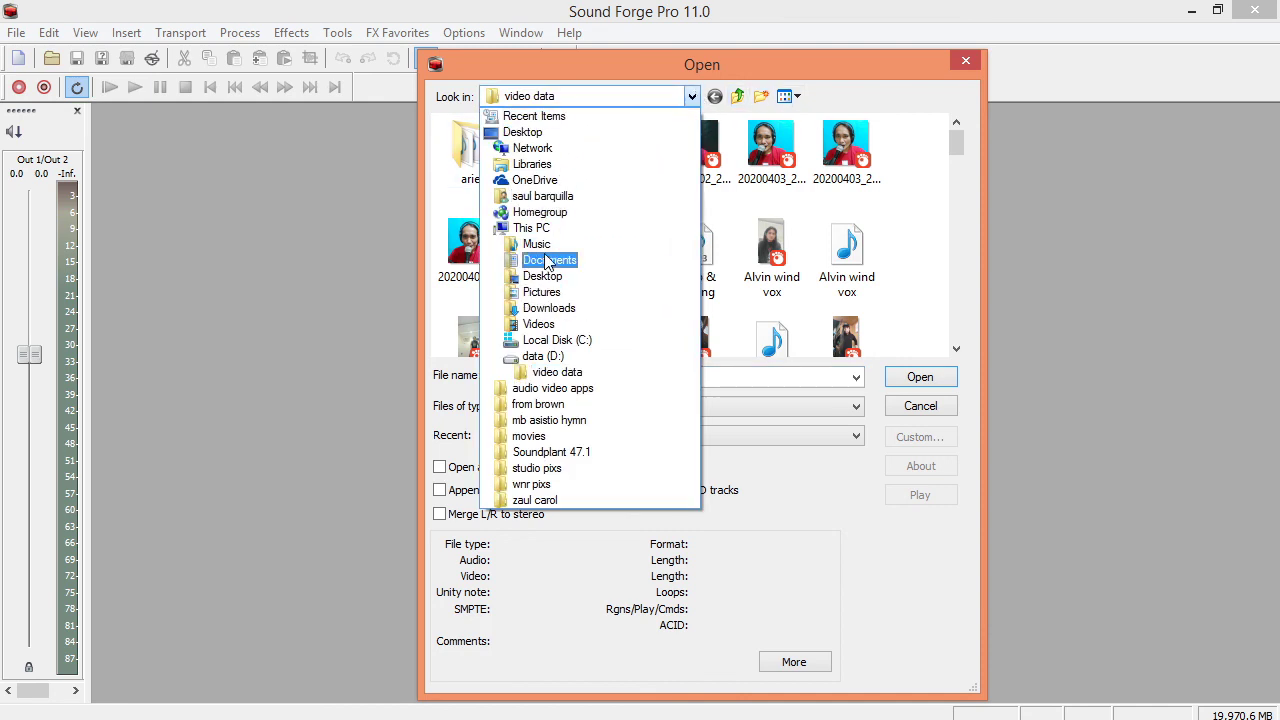
click(537, 244)
mouse_move(957, 141)
mouse_down()
mouse_move(957, 177)
mouse_move(957, 141)
mouse_up()
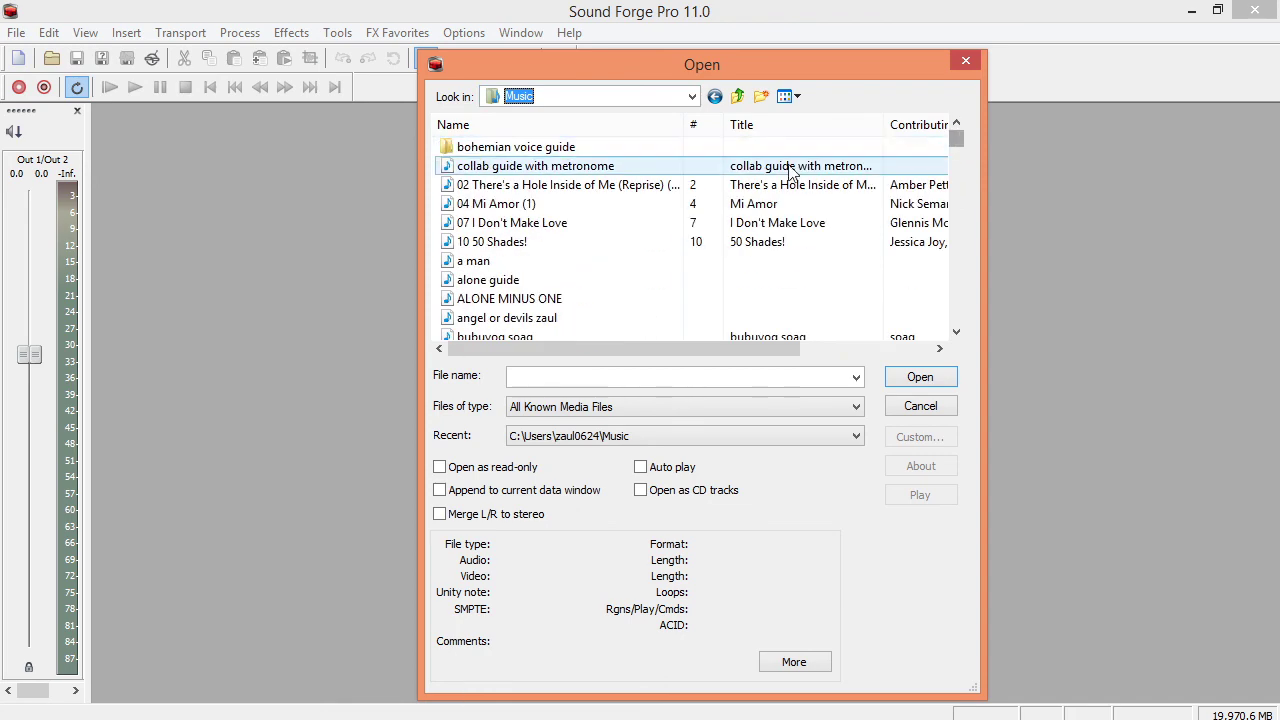
click(565, 170)
click(905, 376)
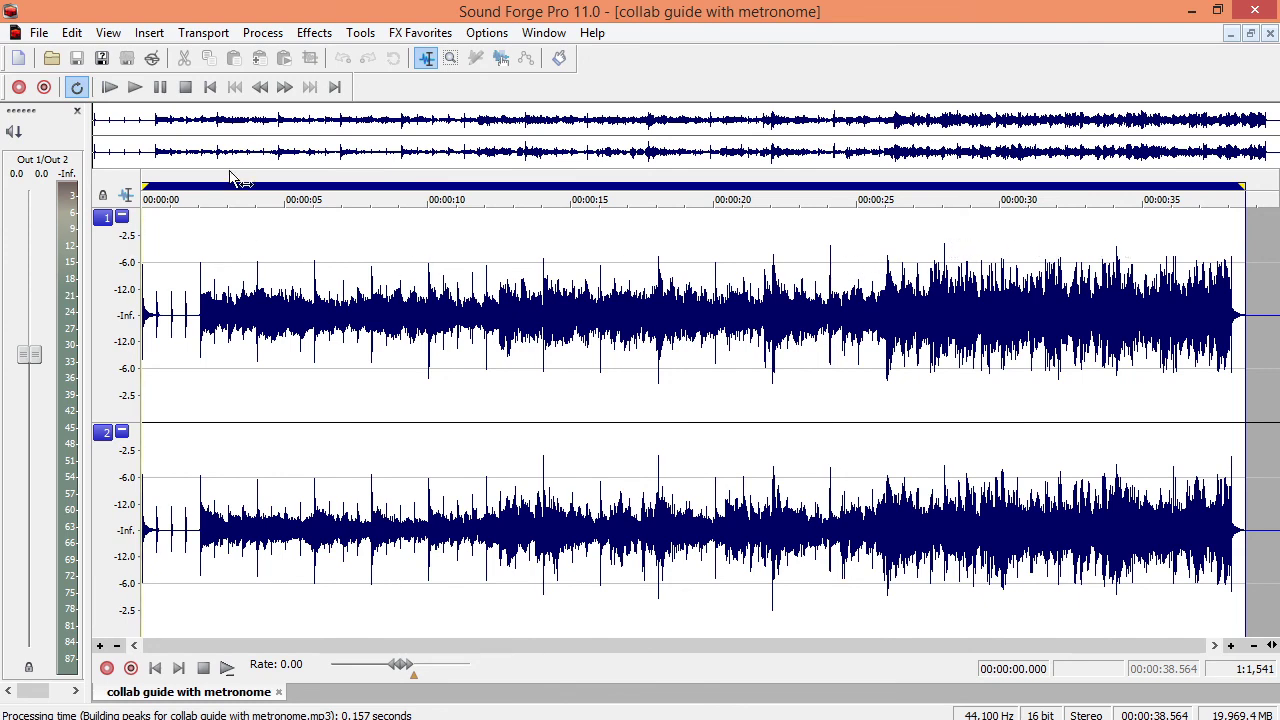
Open the Volume process for the whole "collab guide with metronome" audio
click(263, 33)
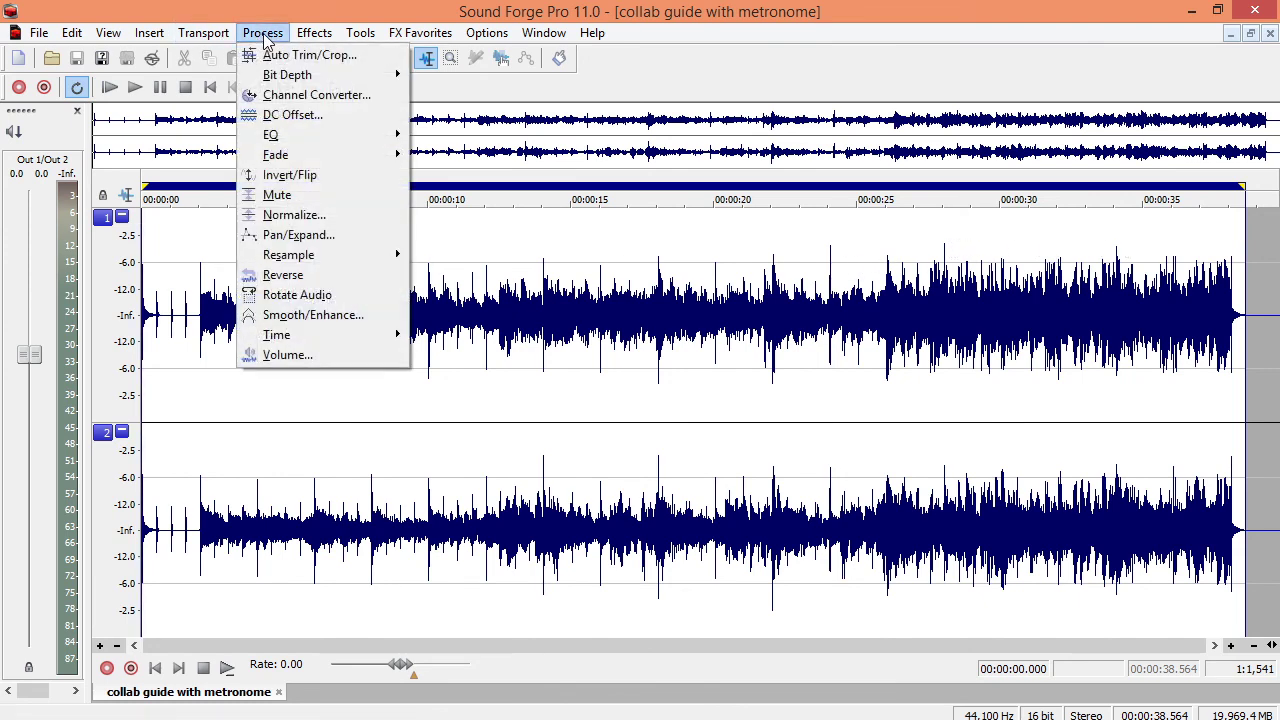
click(287, 355)
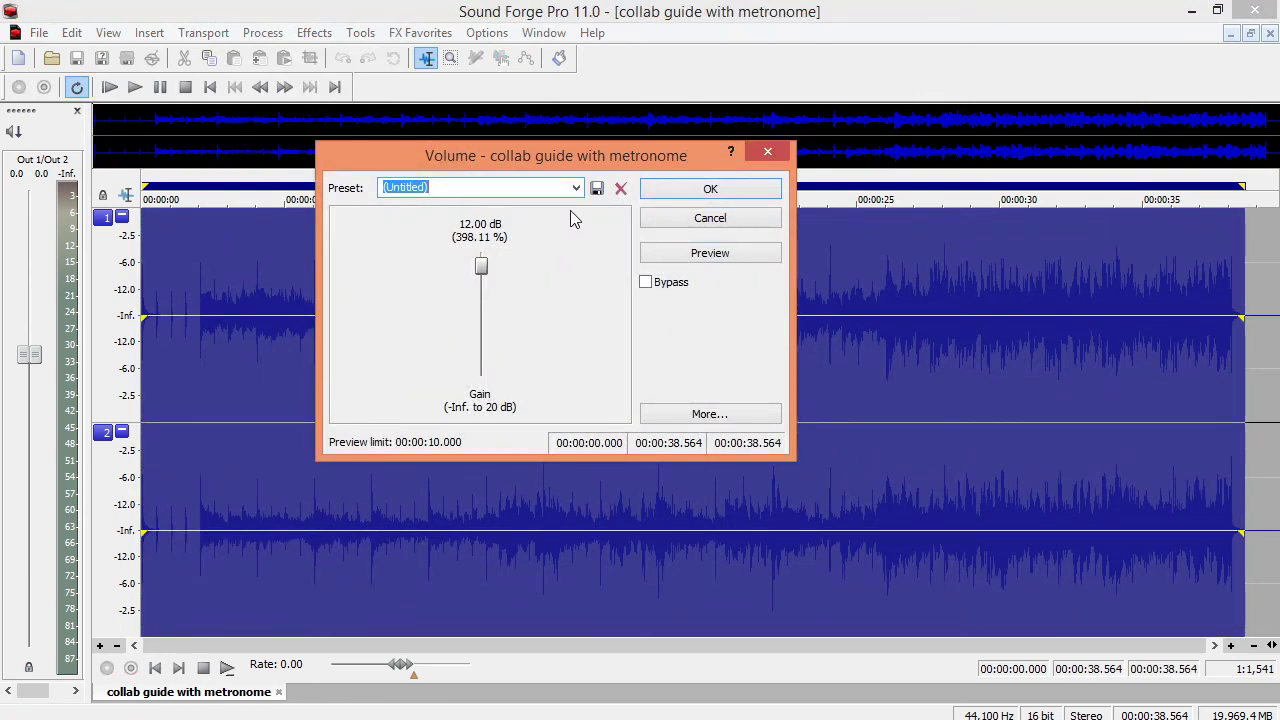